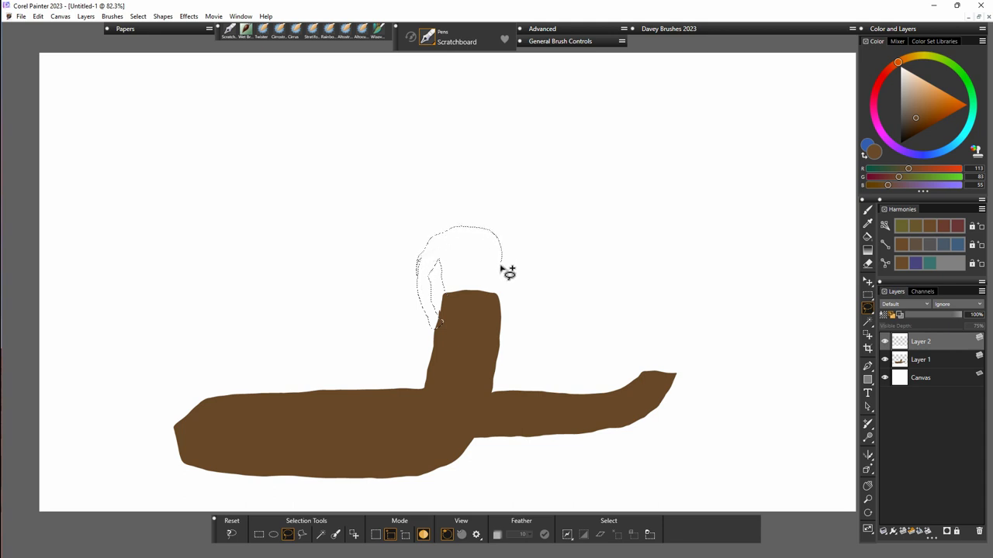
# Complete the lasso outline of a torso with two arms above the upright trunk, fill it with medium brown (RGB 139, 95, 67), and deselect.
pyautogui.moveTo(489, 311); pyautogui.dragTo(491, 307)
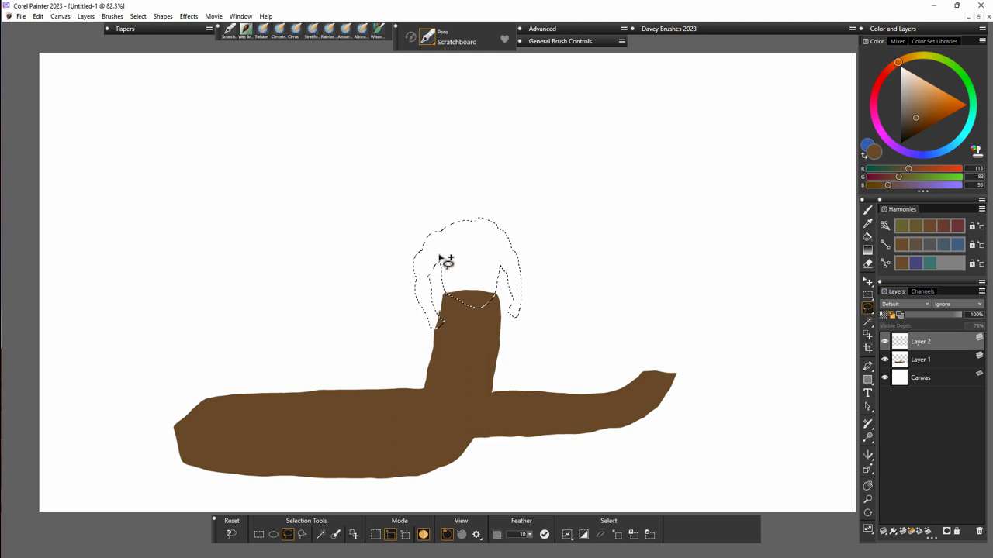
pyautogui.press('alt')
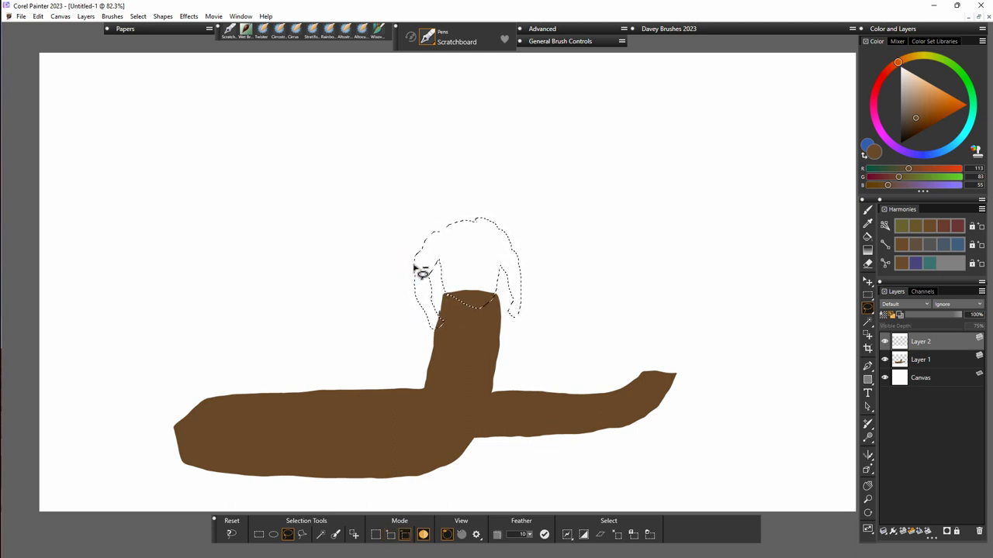
pyautogui.press('k')
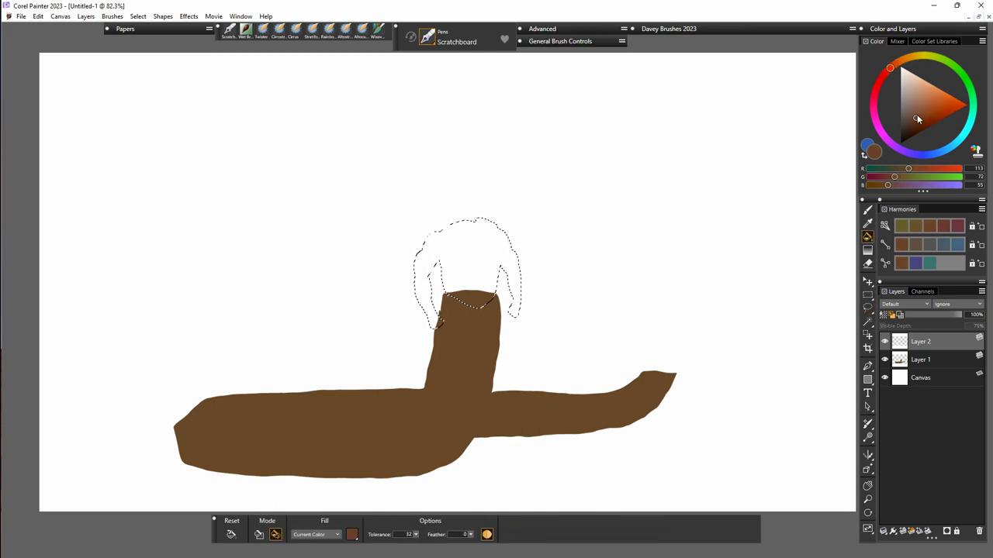
pyautogui.click(916, 115)
pyautogui.click(918, 114)
pyautogui.click(479, 273)
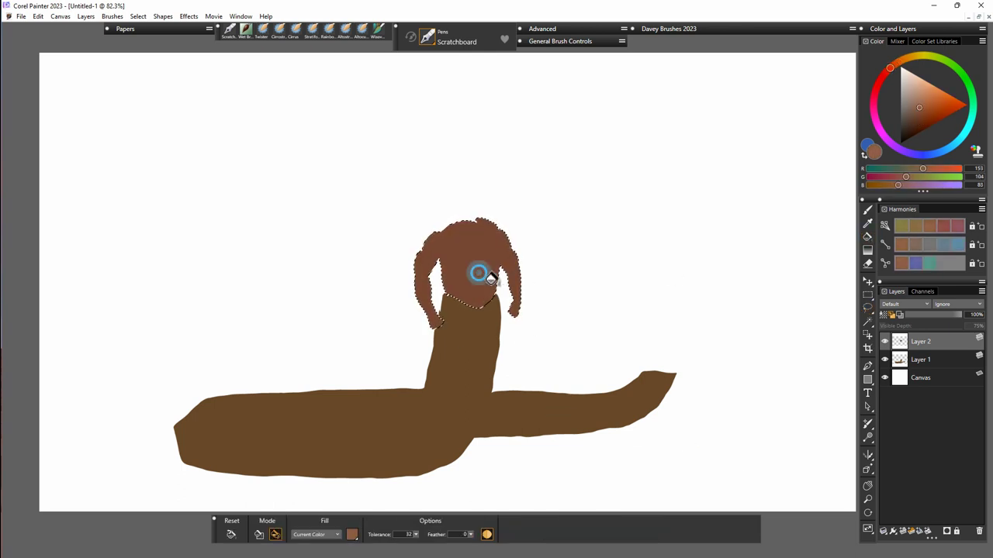
pyautogui.click(919, 113)
pyautogui.click(893, 66)
pyautogui.click(480, 280)
pyautogui.hotkey('ctrl', 'd')
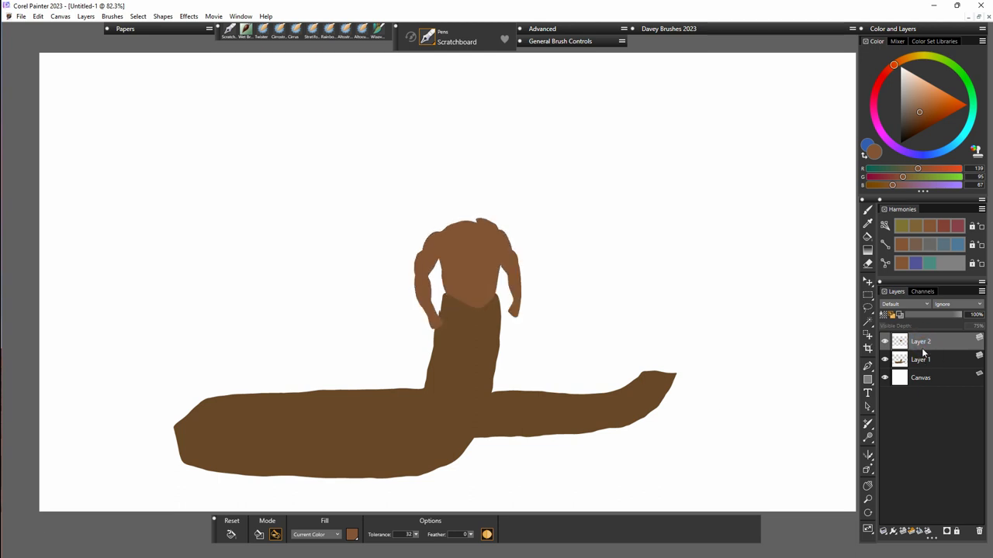
# Add a new layer between Layer 1 and the Canvas, and set the Lasso to add to the selection.
pyautogui.click(909, 530)
pyautogui.moveTo(918, 347); pyautogui.dragTo(922, 383)
pyautogui.click(868, 309)
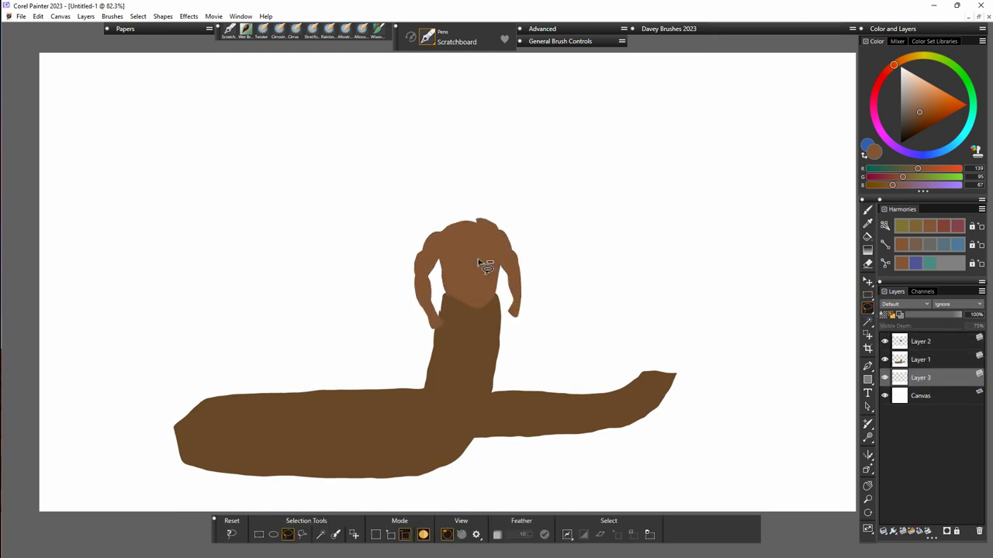
pyautogui.moveTo(466, 219)
pyautogui.mouseDown()
pyautogui.moveTo(339, 99)
pyautogui.moveTo(240, 117)
pyautogui.moveTo(111, 167)
pyautogui.moveTo(179, 154)
pyautogui.moveTo(55, 200)
pyautogui.moveTo(158, 182)
pyautogui.moveTo(101, 223)
pyautogui.moveTo(92, 238)
pyautogui.moveTo(153, 203)
pyautogui.moveTo(90, 254)
pyautogui.moveTo(166, 211)
pyautogui.moveTo(122, 256)
pyautogui.moveTo(181, 214)
pyautogui.moveTo(160, 250)
pyautogui.moveTo(198, 214)
pyautogui.moveTo(179, 244)
pyautogui.moveTo(252, 214)
pyautogui.moveTo(301, 215)
pyautogui.moveTo(354, 235)
pyautogui.moveTo(364, 256)
pyautogui.moveTo(381, 248)
pyautogui.moveTo(412, 264)
pyautogui.moveTo(454, 297)
pyautogui.moveTo(475, 211)
pyautogui.mouseUp()
pyautogui.hotkey('ctrl', 'z')
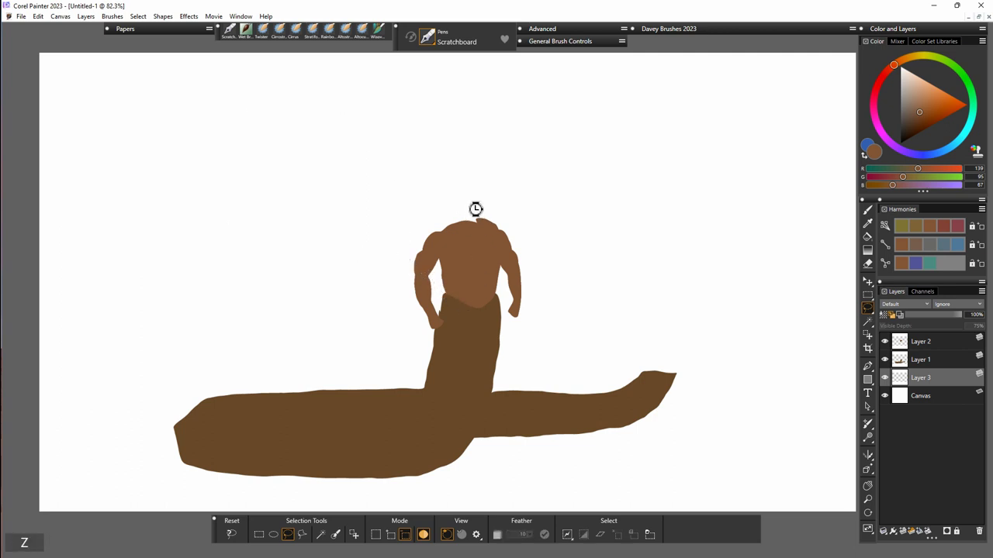
pyautogui.click(390, 535)
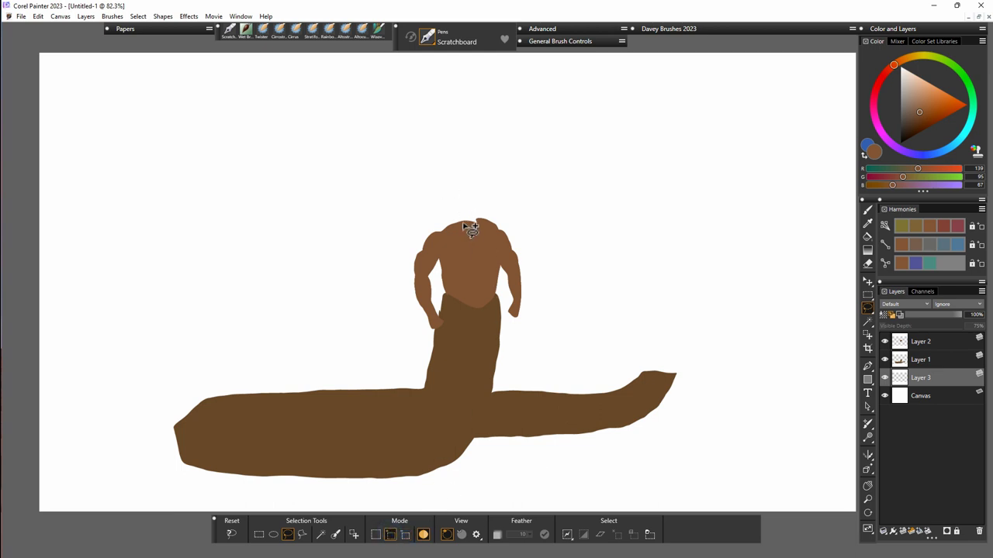
# Lasso a large feathered wing extending left from the torso, fill it with dark violet (RGB 57, 55, 73), and deselect.
pyautogui.moveTo(466, 217)
pyautogui.mouseDown()
pyautogui.moveTo(297, 98)
pyautogui.moveTo(62, 214)
pyautogui.moveTo(156, 190)
pyautogui.moveTo(88, 232)
pyautogui.moveTo(141, 217)
pyautogui.moveTo(94, 256)
pyautogui.moveTo(177, 219)
pyautogui.moveTo(124, 259)
pyautogui.moveTo(197, 221)
pyautogui.moveTo(163, 258)
pyautogui.moveTo(213, 229)
pyautogui.moveTo(280, 220)
pyautogui.moveTo(335, 226)
pyautogui.moveTo(375, 264)
pyautogui.moveTo(398, 240)
pyautogui.moveTo(389, 273)
pyautogui.moveTo(437, 278)
pyautogui.moveTo(473, 223)
pyautogui.mouseUp()
pyautogui.click(911, 124)
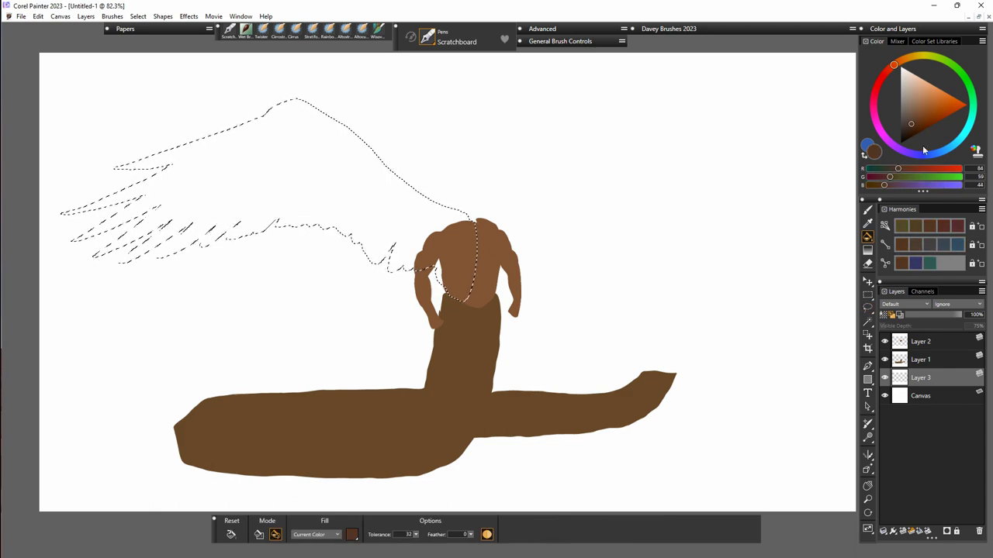
pyautogui.click(916, 154)
pyautogui.click(372, 194)
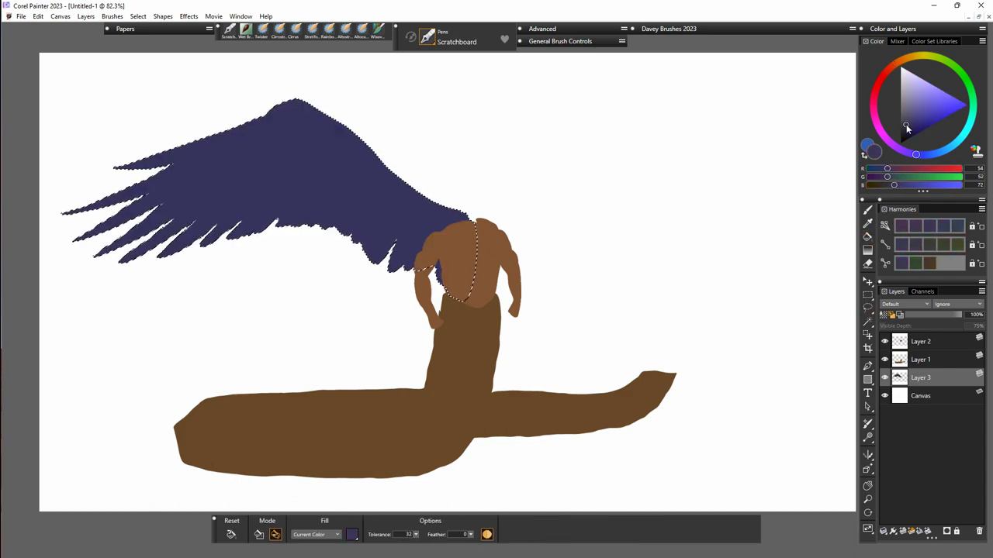
pyautogui.hotkey('ctrl', 'd')
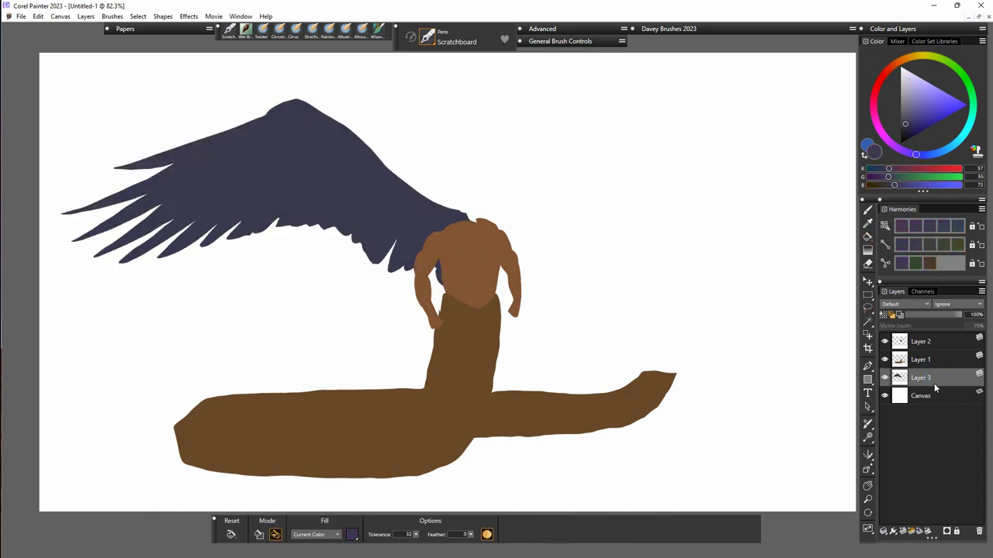
# Duplicate the large wing, flip the copy horizontally, and move it to the right side of the torso.
pyautogui.hotkey('ctrl', 'c')
pyautogui.hotkey('ctrl', 'v')
pyautogui.click(374, 534)
pyautogui.moveTo(256, 225); pyautogui.dragTo(643, 229)
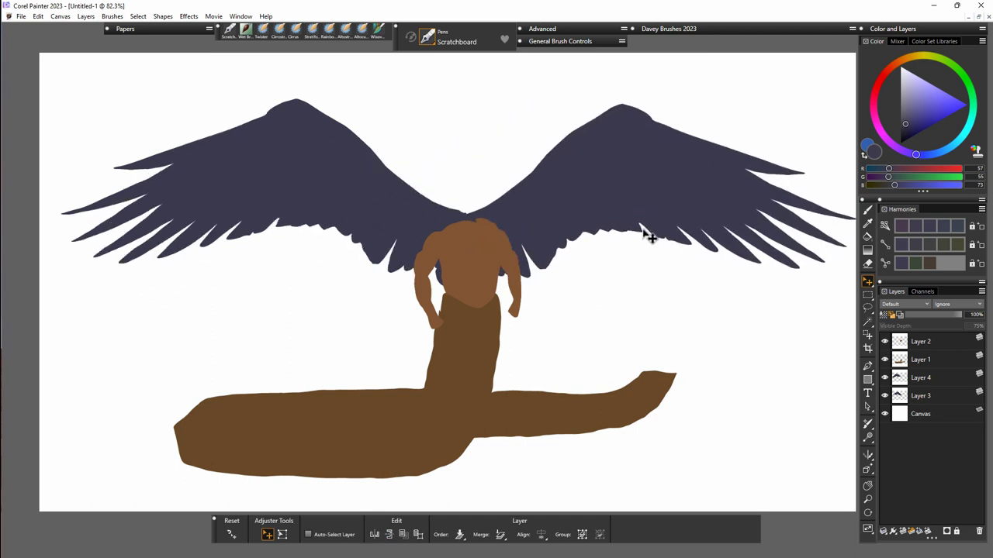
pyautogui.moveTo(734, 236); pyautogui.dragTo(734, 231)
# Narrow the large right wing and distort its outer corners inward, then move Layer 4 below Layer 3.
pyautogui.click(283, 534)
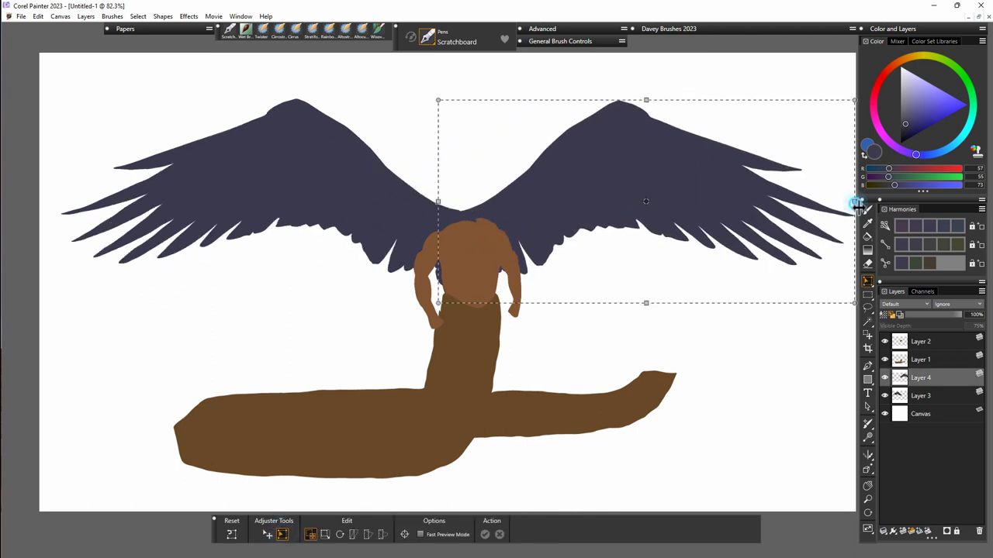
pyautogui.moveTo(857, 203); pyautogui.dragTo(809, 226)
pyautogui.click(368, 534)
pyautogui.moveTo(807, 304); pyautogui.dragTo(778, 306)
pyautogui.moveTo(808, 99); pyautogui.dragTo(803, 108)
pyautogui.press('Return')
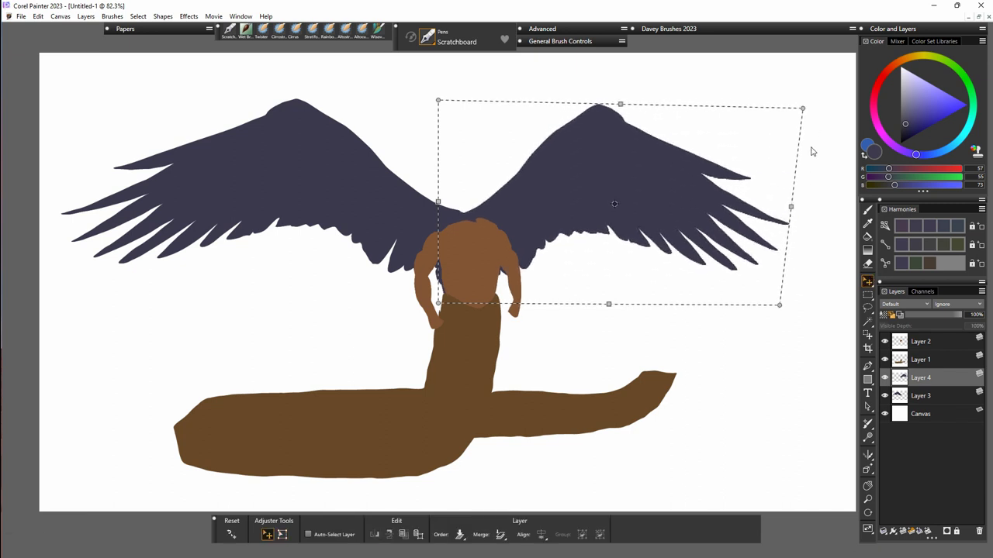
pyautogui.moveTo(926, 379); pyautogui.dragTo(924, 406)
# Add a layer directly above the Canvas, lasso a smaller lower wing left of the trunk, and fill it with the dark violet.
pyautogui.click(921, 415)
pyautogui.click(902, 531)
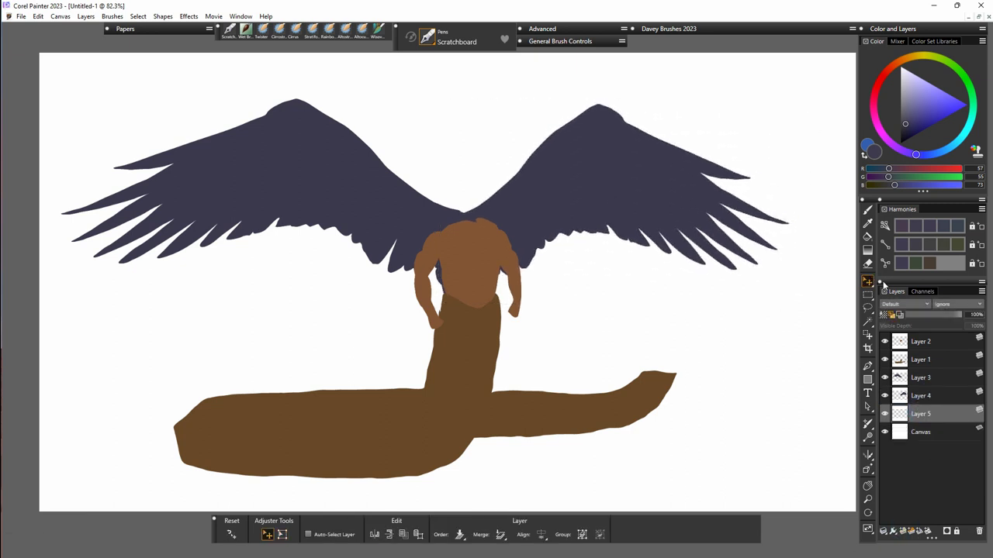
pyautogui.click(868, 308)
pyautogui.moveTo(444, 295)
pyautogui.mouseDown()
pyautogui.moveTo(348, 277)
pyautogui.moveTo(246, 321)
pyautogui.moveTo(287, 310)
pyautogui.moveTo(245, 356)
pyautogui.moveTo(274, 330)
pyautogui.moveTo(261, 367)
pyautogui.moveTo(277, 363)
pyautogui.moveTo(280, 373)
pyautogui.moveTo(294, 346)
pyautogui.moveTo(298, 381)
pyautogui.moveTo(310, 337)
pyautogui.moveTo(317, 366)
pyautogui.moveTo(355, 341)
pyautogui.moveTo(431, 354)
pyautogui.moveTo(448, 296)
pyautogui.mouseUp()
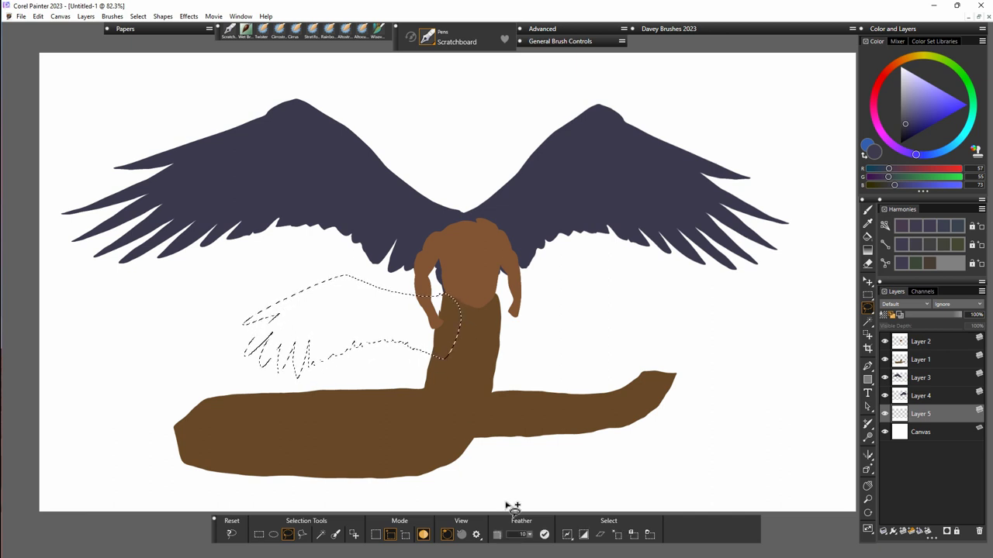
# Duplicate the small lower wing, flip the copy horizontally, and place it on the right side of the trunk.
pyautogui.hotkey('ctrl', 'c')
pyautogui.hotkey('ctrl', 'v')
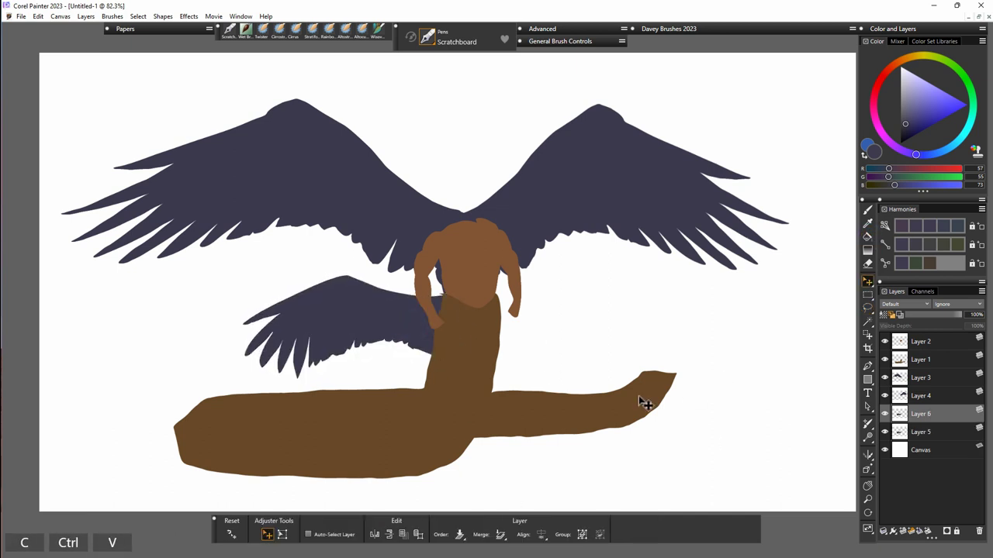
pyautogui.click(375, 534)
pyautogui.moveTo(419, 344); pyautogui.dragTo(650, 314)
# Rotate the small right wing slightly upward and distort its corners inward to vary its shape.
pyautogui.click(282, 534)
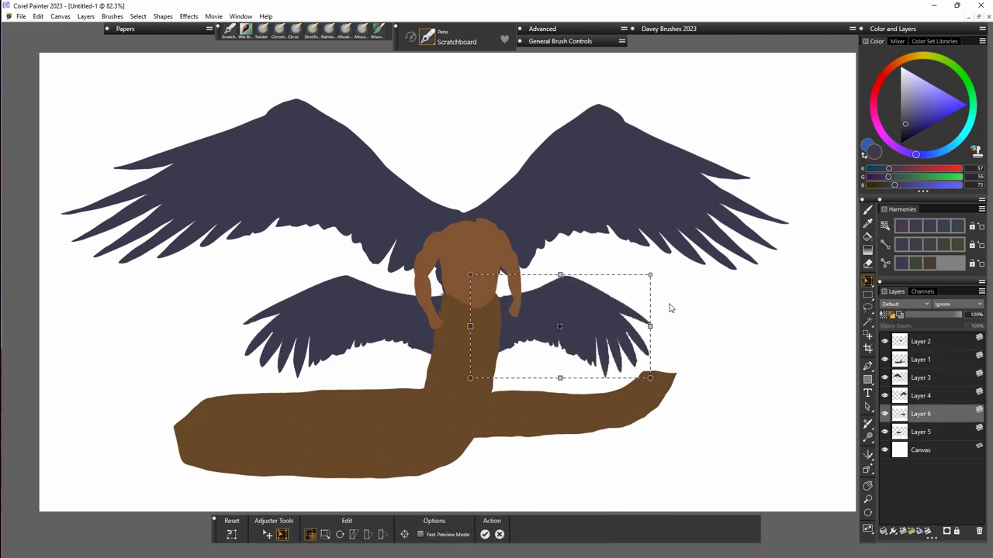
pyautogui.moveTo(650, 378); pyautogui.dragTo(651, 360)
pyautogui.click(369, 535)
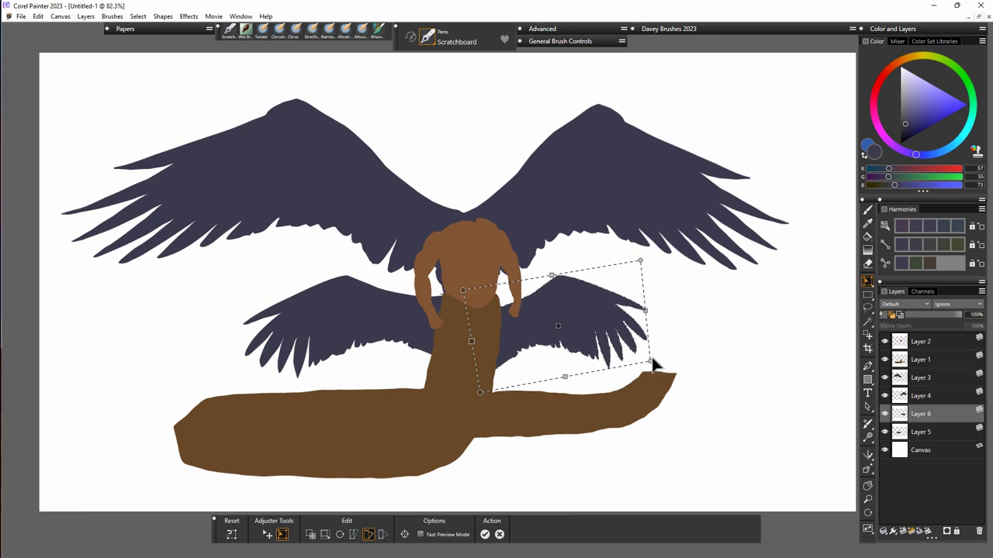
pyautogui.moveTo(641, 261); pyautogui.dragTo(622, 257)
pyautogui.moveTo(480, 393); pyautogui.dragTo(481, 385)
pyautogui.press('Return')
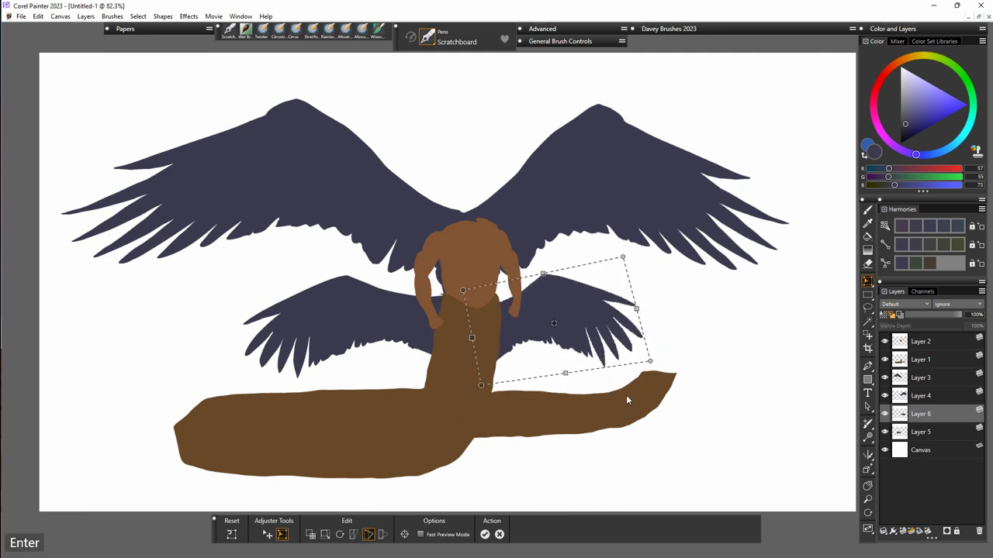
# Move Layer 5 above Layer 6 and nudge the small left wing slightly upward.
pyautogui.moveTo(921, 432); pyautogui.dragTo(921, 411)
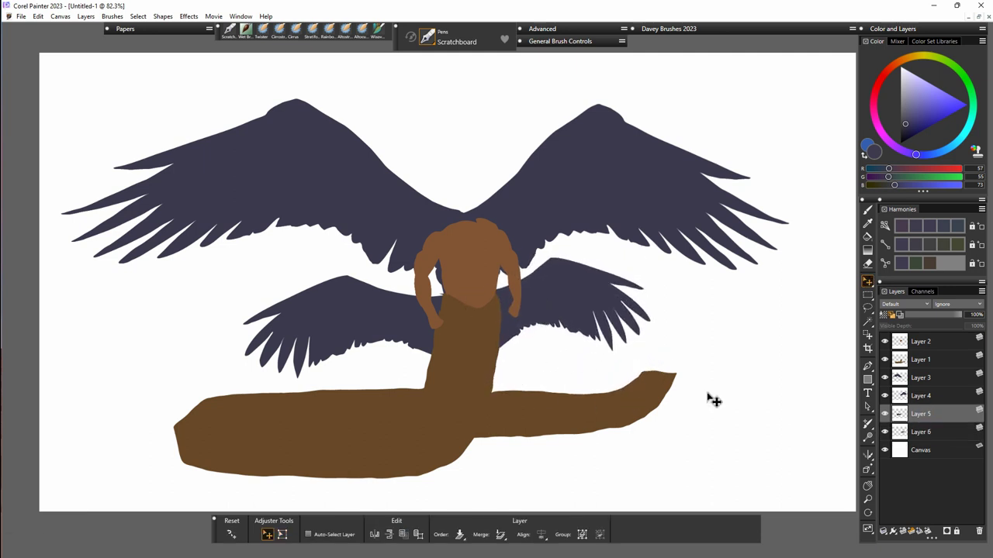
pyautogui.moveTo(412, 328); pyautogui.dragTo(414, 322)
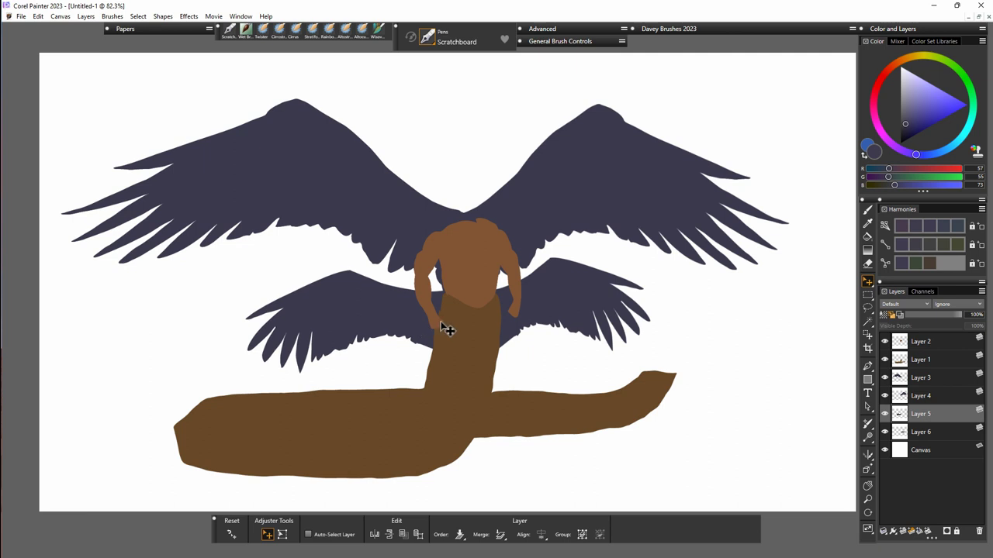
# Distort the corners of the large left wing on Layer 3 so its tip pulls inward and its upper edge lowers.
pyautogui.click(919, 378)
pyautogui.hotkey('ctrl', 't')
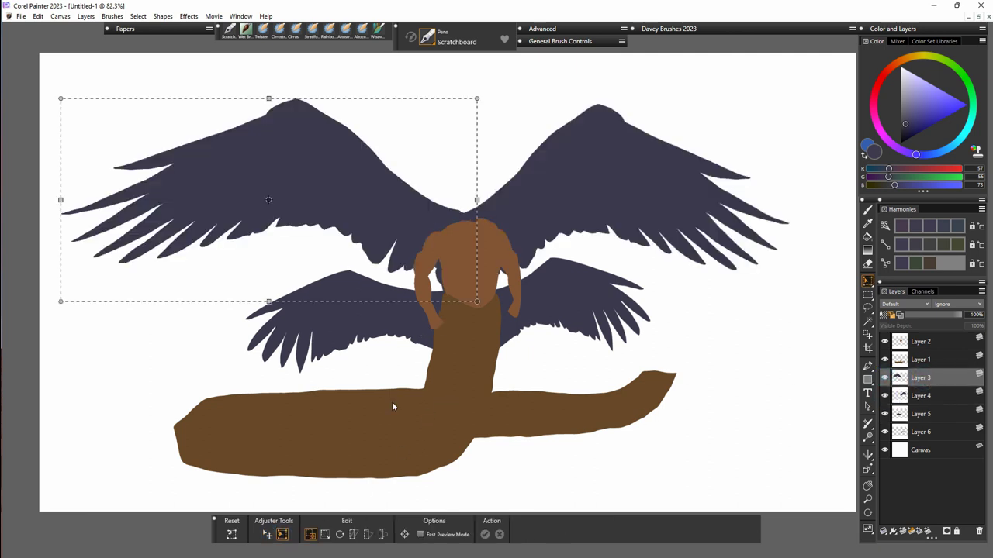
pyautogui.click(367, 535)
pyautogui.moveTo(60, 301); pyautogui.dragTo(104, 297)
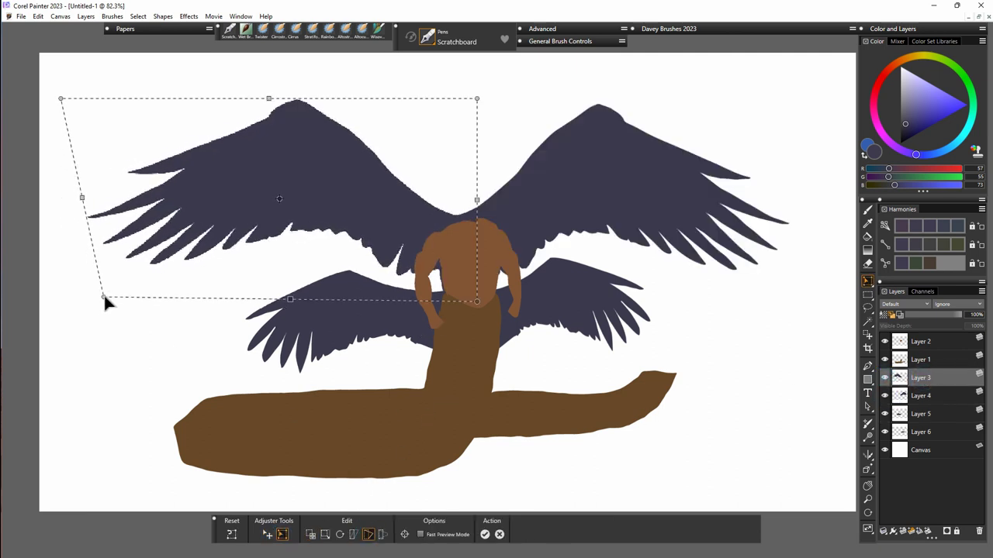
pyautogui.moveTo(60, 99); pyautogui.dragTo(41, 111)
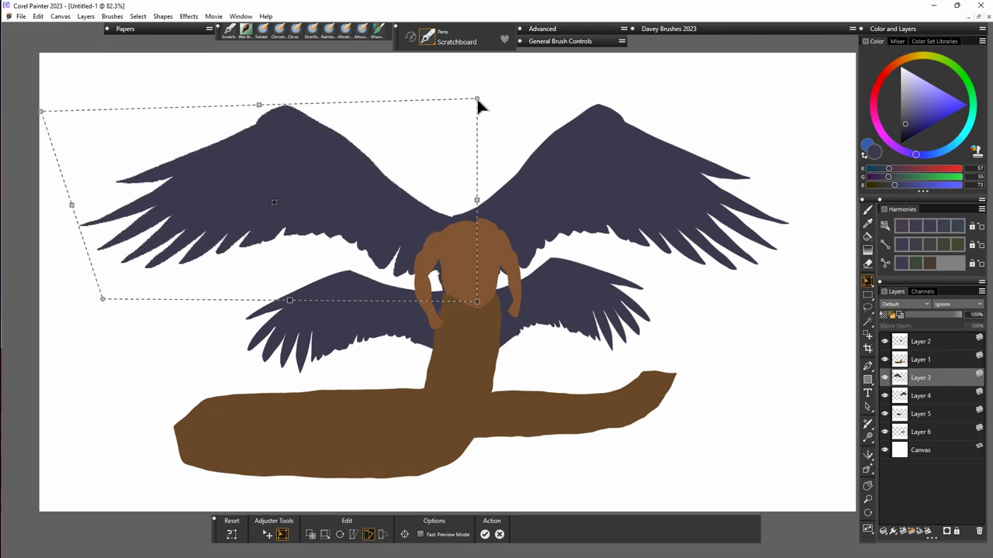
pyautogui.moveTo(478, 98)
pyautogui.mouseDown()
pyautogui.moveTo(509, 104)
pyautogui.moveTo(479, 105)
pyautogui.mouseUp()
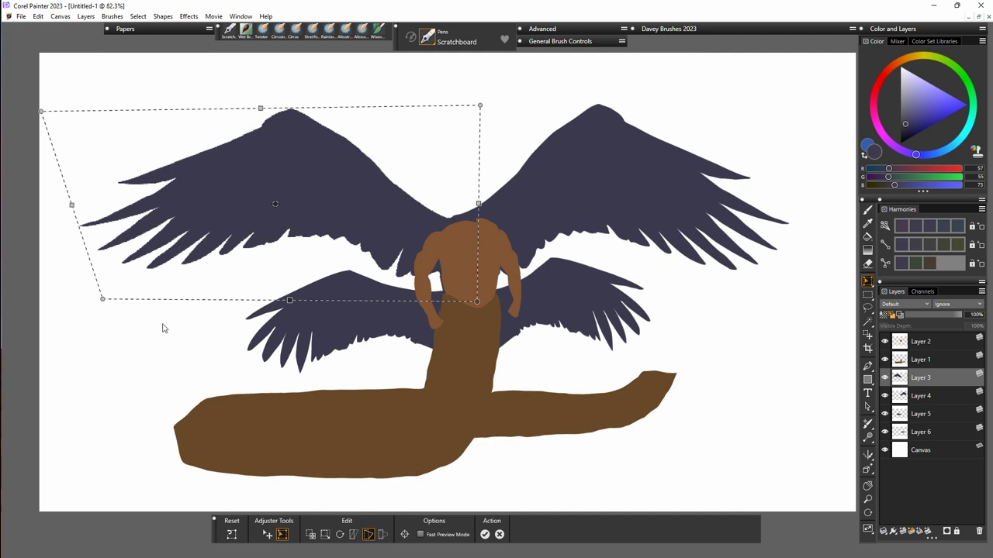
pyautogui.moveTo(476, 301); pyautogui.dragTo(463, 296)
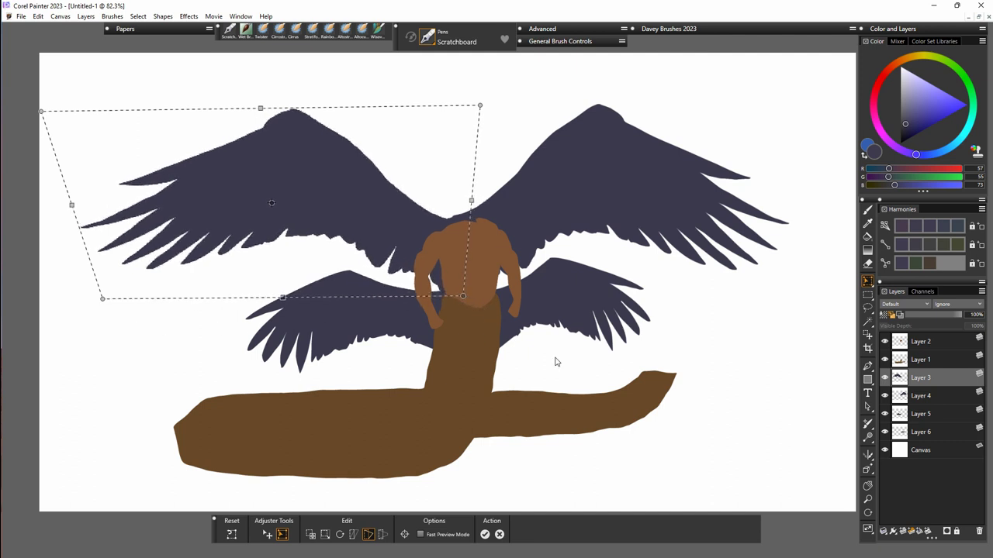
pyautogui.press('Return')
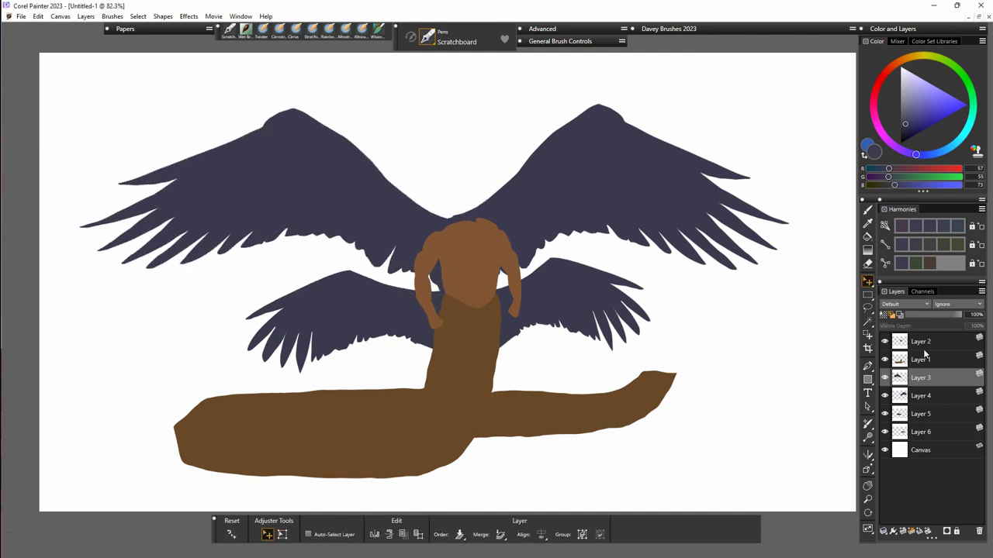
# Add a new layer directly above Layer 1 and ready the Lasso to add to the selection.
pyautogui.click(921, 356)
pyautogui.click(902, 532)
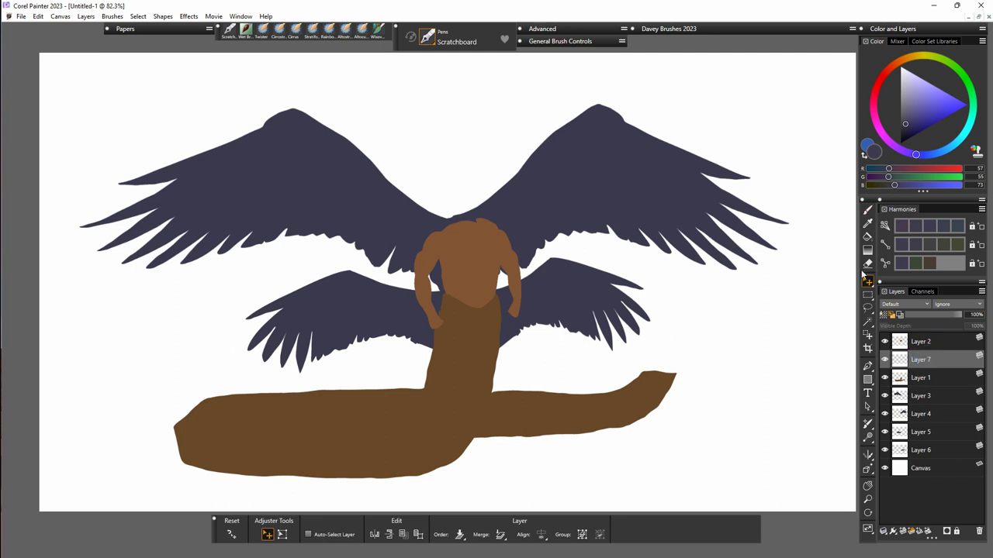
pyautogui.click(868, 308)
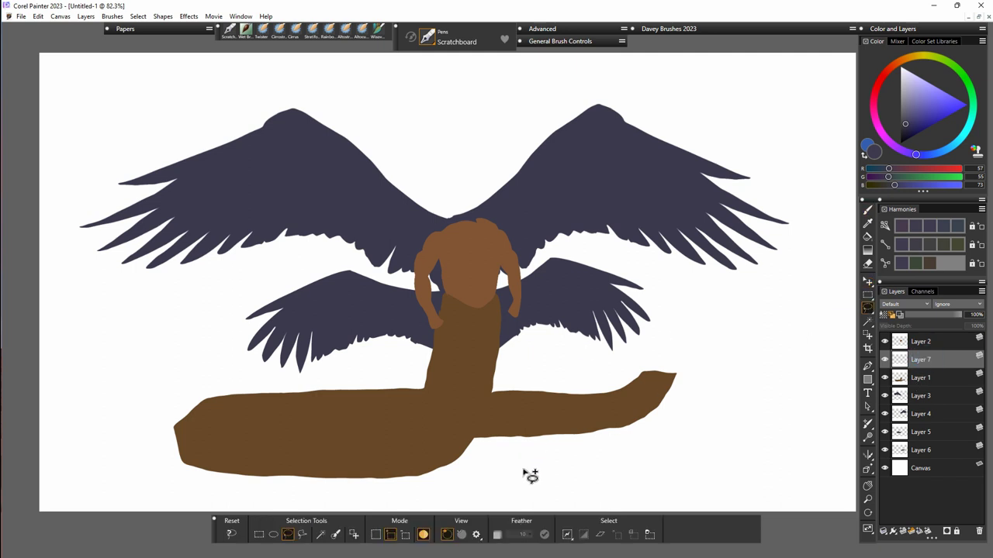
pyautogui.click(390, 534)
# Lasso rows of thin, curved, pointed legs along both sides of the trunk and the bend of the body.
pyautogui.moveTo(450, 310)
pyautogui.mouseDown()
pyautogui.moveTo(410, 321)
pyautogui.moveTo(454, 319)
pyautogui.moveTo(449, 311)
pyautogui.moveTo(545, 328)
pyautogui.mouseUp()
pyautogui.moveTo(439, 330)
pyautogui.mouseDown()
pyautogui.moveTo(401, 337)
pyautogui.moveTo(388, 359)
pyautogui.moveTo(447, 334)
pyautogui.moveTo(551, 359)
pyautogui.moveTo(538, 348)
pyautogui.mouseUp()
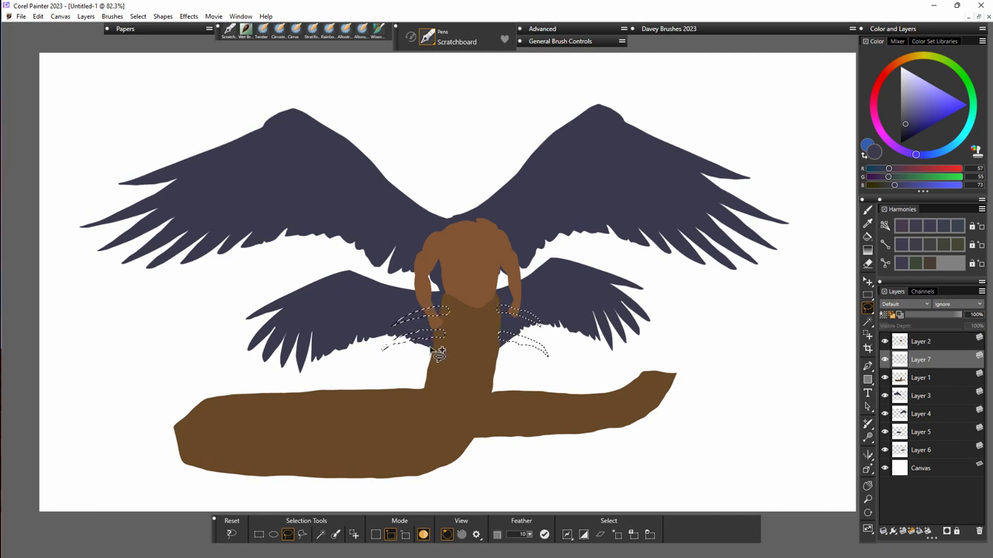
pyautogui.moveTo(438, 352)
pyautogui.mouseDown()
pyautogui.moveTo(392, 363)
pyautogui.moveTo(443, 355)
pyautogui.mouseUp()
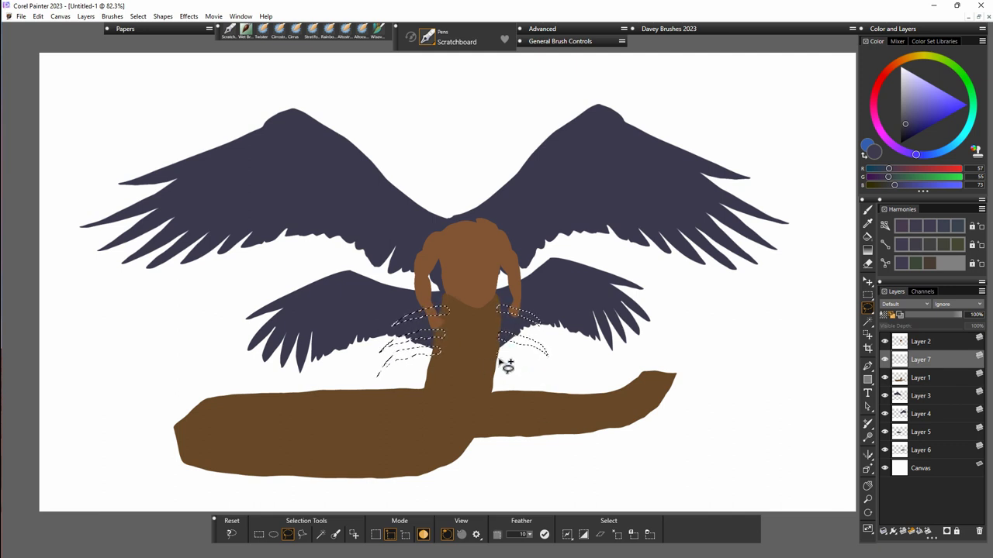
pyautogui.moveTo(506, 367)
pyautogui.mouseDown()
pyautogui.moveTo(555, 372)
pyautogui.moveTo(504, 359)
pyautogui.mouseUp()
pyautogui.moveTo(437, 372)
pyautogui.mouseDown()
pyautogui.moveTo(380, 375)
pyautogui.moveTo(437, 378)
pyautogui.mouseUp()
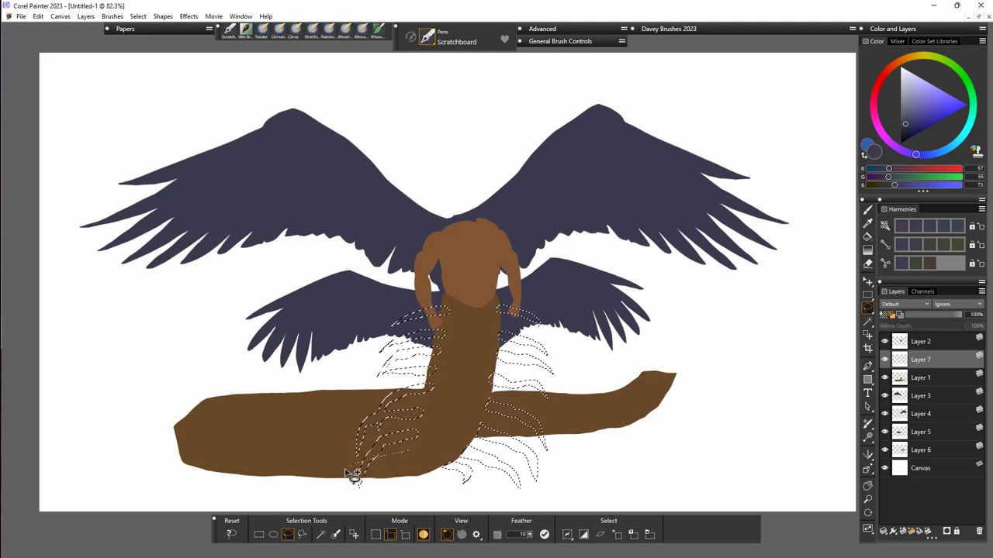
pyautogui.moveTo(350, 474); pyautogui.dragTo(356, 476)
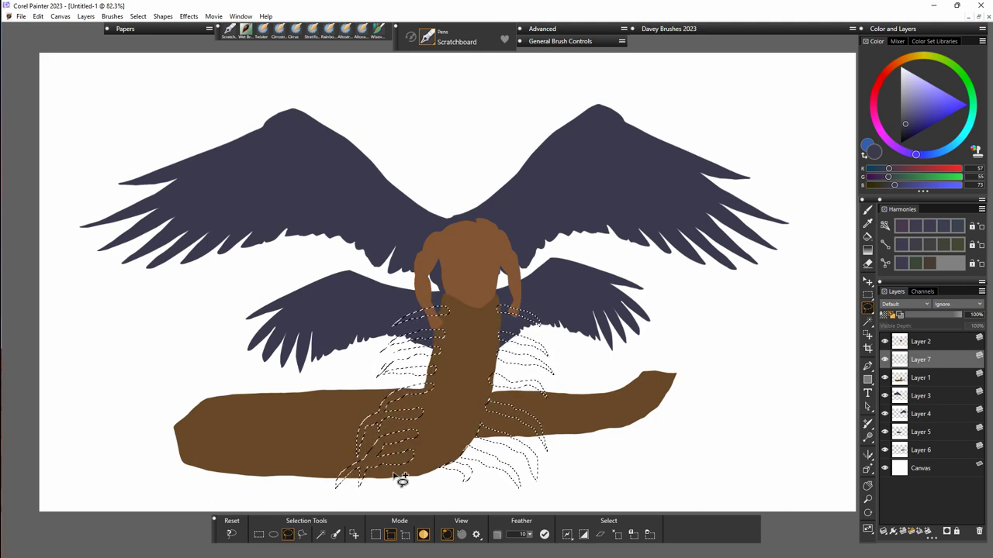
# Fill the selected trunk legs on Layer 7 with a reddish brown (RGB 144, 66, 28) and clear the selection.
pyautogui.click(867, 236)
pyautogui.click(892, 74)
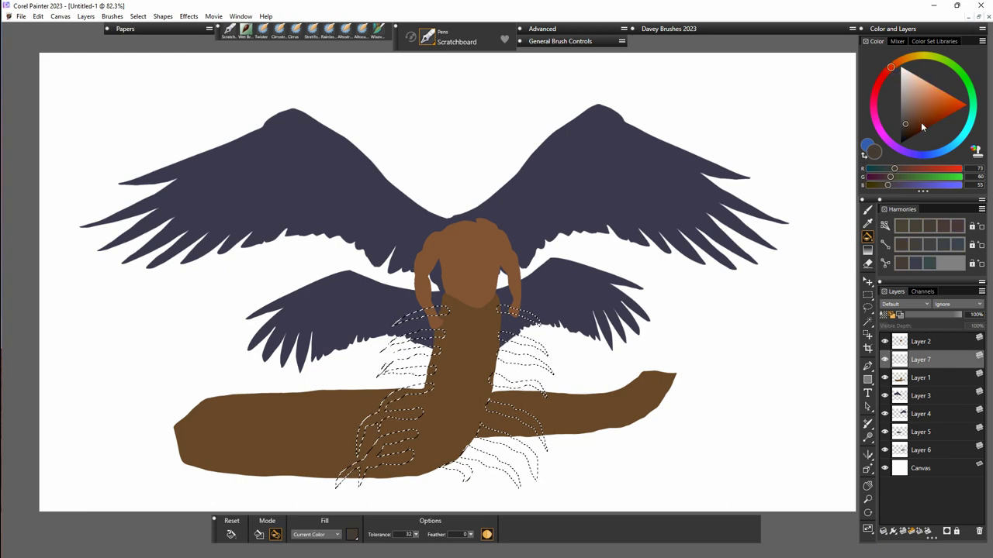
pyautogui.click(931, 119)
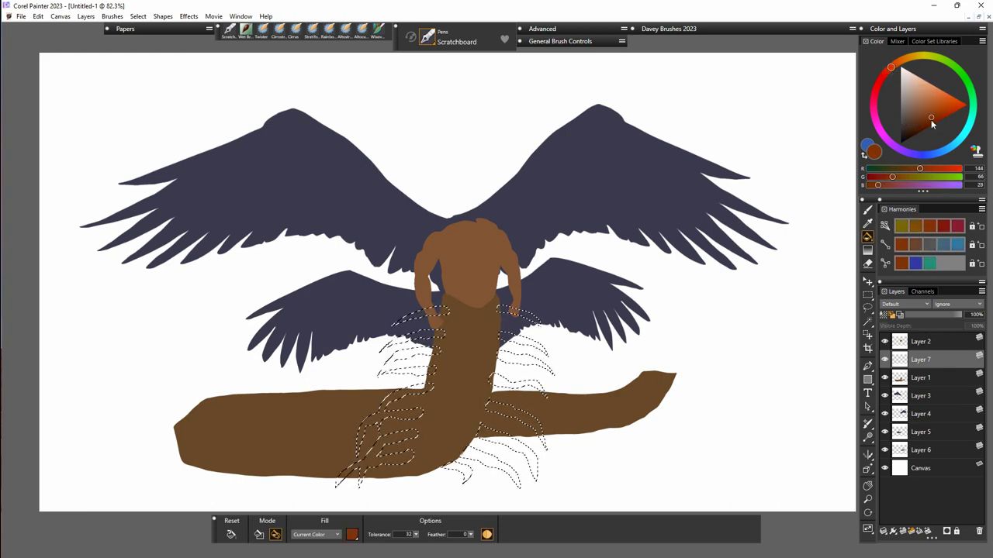
pyautogui.click(538, 435)
pyautogui.hotkey('ctrl', 'd')
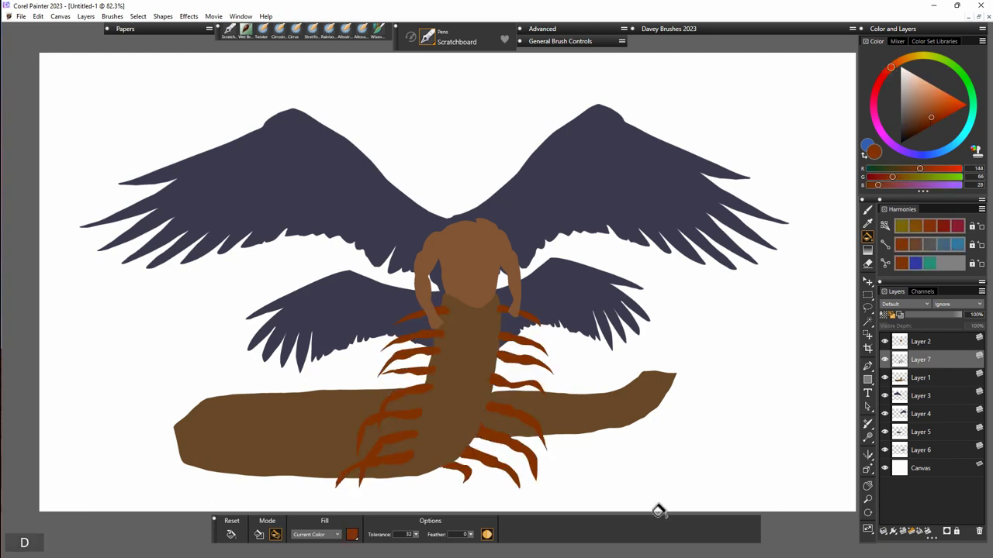
# Add a new layer directly above Layer 1 and lasso curved, pointed legs around the thick rear end and underside of the body.
pyautogui.click(920, 380)
pyautogui.click(902, 531)
pyautogui.press('l')
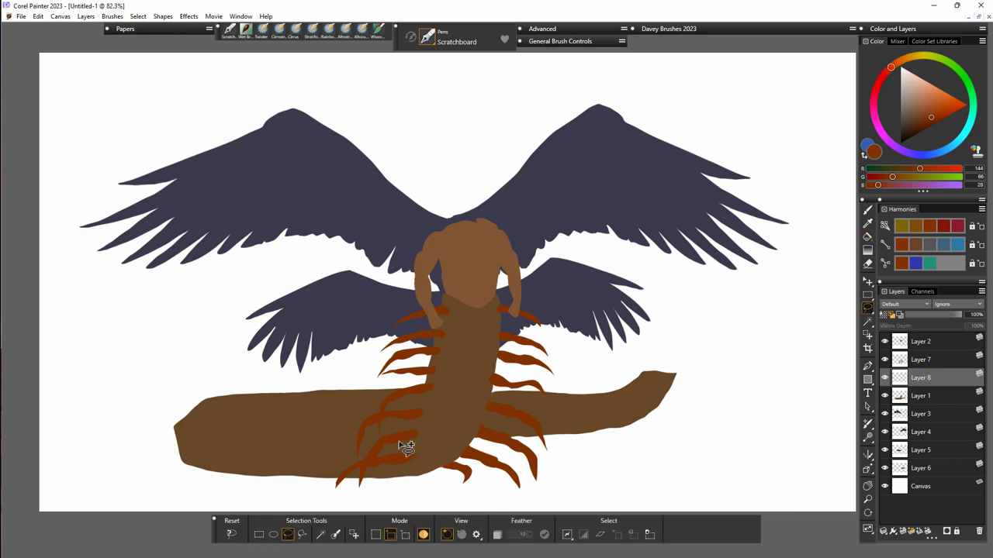
pyautogui.moveTo(184, 418)
pyautogui.mouseDown()
pyautogui.moveTo(146, 417)
pyautogui.moveTo(99, 457)
pyautogui.moveTo(187, 416)
pyautogui.moveTo(178, 440)
pyautogui.mouseUp()
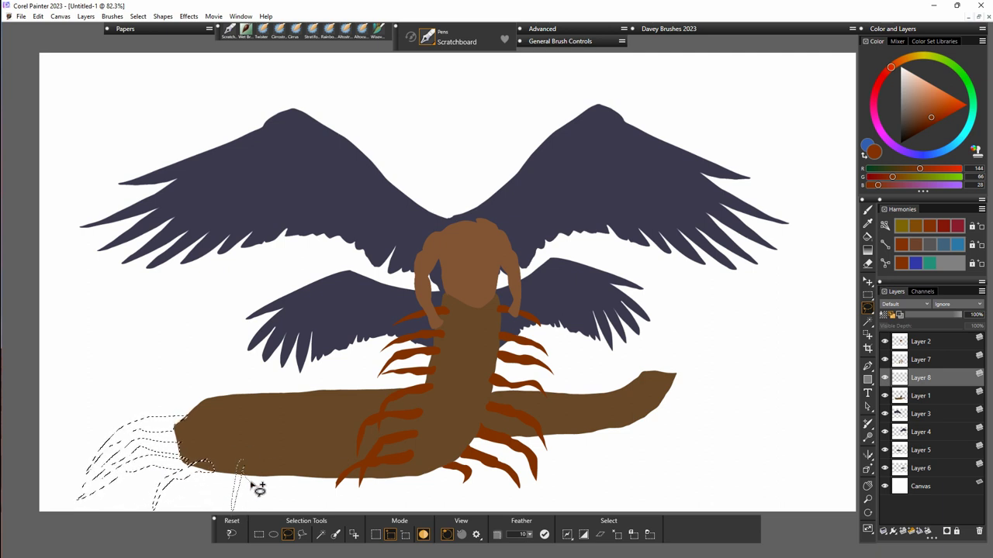
pyautogui.moveTo(294, 473)
pyautogui.mouseDown()
pyautogui.moveTo(308, 452)
pyautogui.moveTo(323, 466)
pyautogui.moveTo(327, 505)
pyautogui.moveTo(309, 455)
pyautogui.moveTo(326, 446)
pyautogui.moveTo(360, 464)
pyautogui.moveTo(356, 445)
pyautogui.moveTo(365, 490)
pyautogui.moveTo(356, 480)
pyautogui.moveTo(398, 431)
pyautogui.moveTo(451, 449)
pyautogui.moveTo(377, 490)
pyautogui.mouseUp()
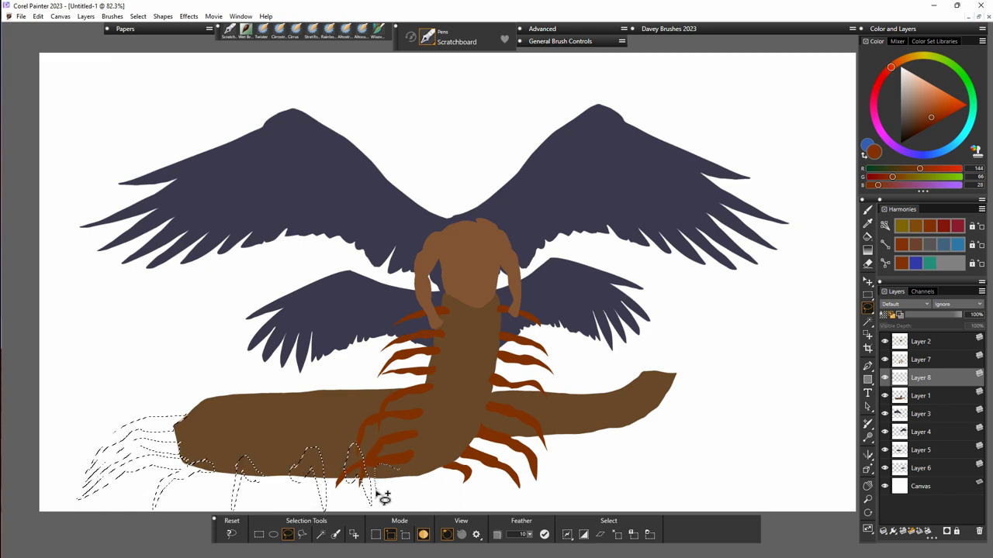
# Undo the last leg outline, lasso it again beside the body's bend, and fill all selected legs with the reddish brown.
pyautogui.hotkey('ctrl', 'z')
pyautogui.click(391, 535)
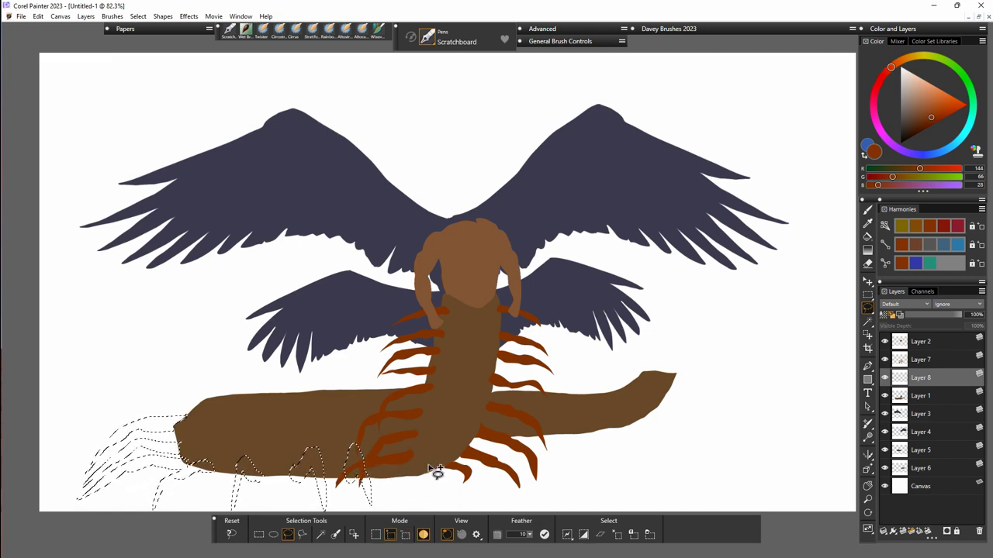
pyautogui.moveTo(437, 472); pyautogui.dragTo(380, 481)
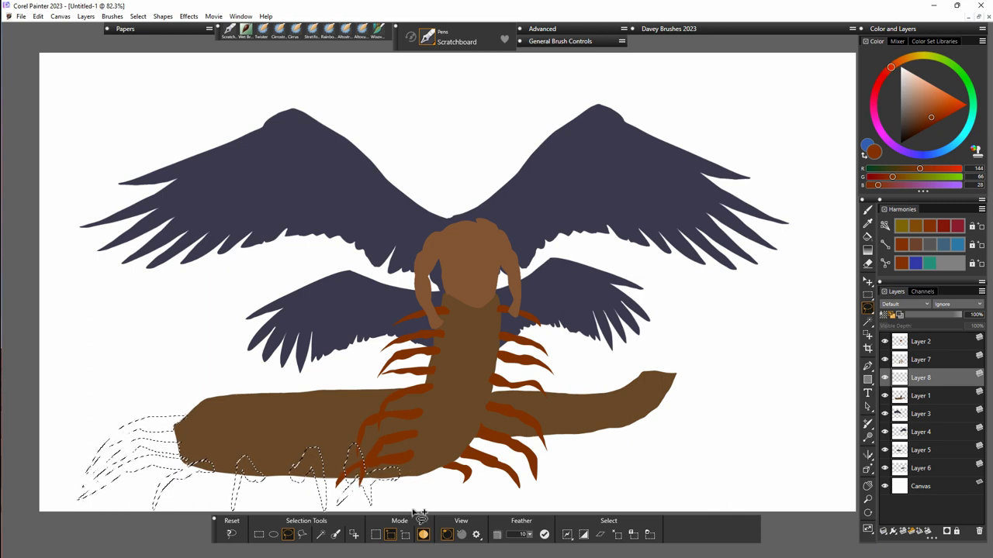
pyautogui.click(867, 238)
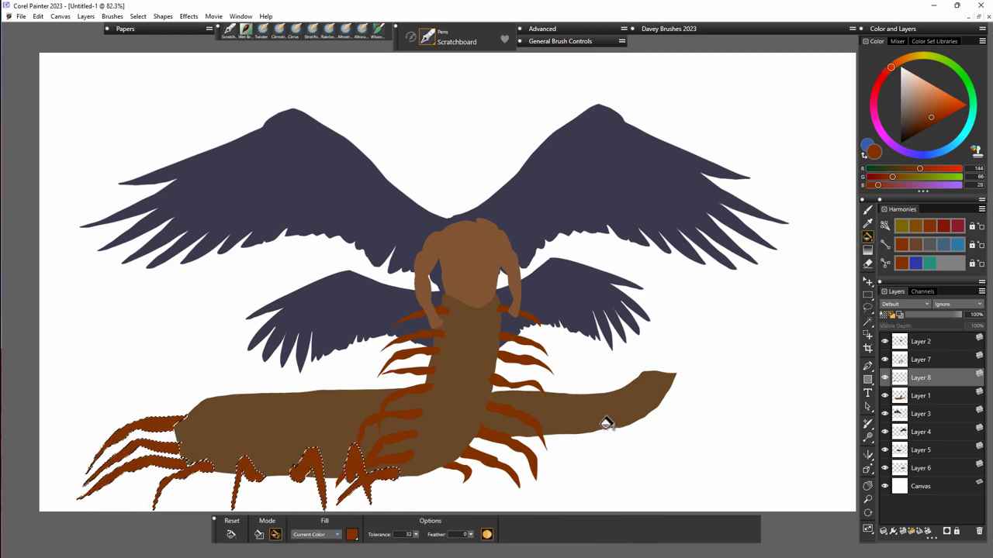
# On a new layer above Layer 8, lasso legs along the thin tail plus two long tip feelers, fill them reddish brown, and deselect.
pyautogui.click(905, 535)
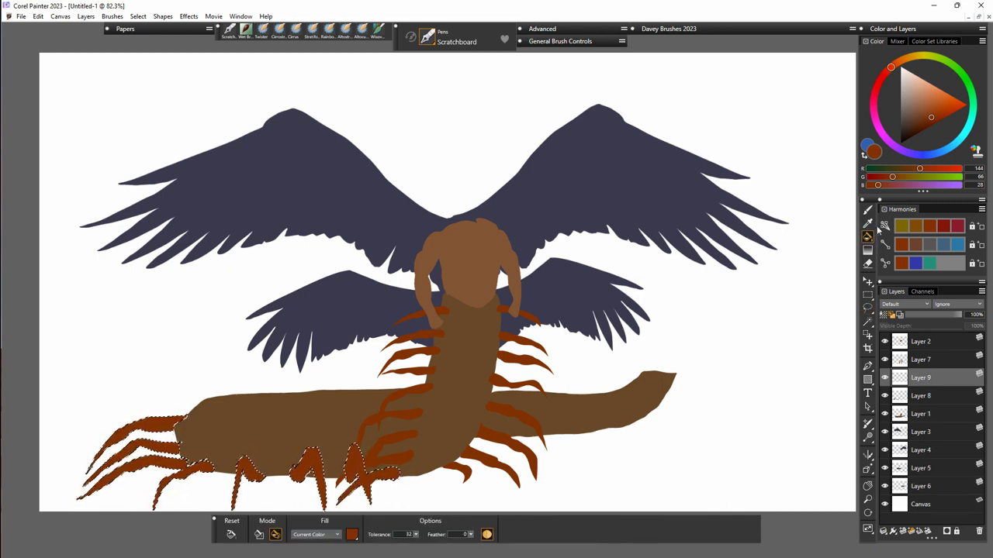
pyautogui.press('l')
pyautogui.moveTo(509, 438)
pyautogui.mouseDown()
pyautogui.moveTo(508, 420)
pyautogui.moveTo(537, 463)
pyautogui.moveTo(482, 435)
pyautogui.mouseUp()
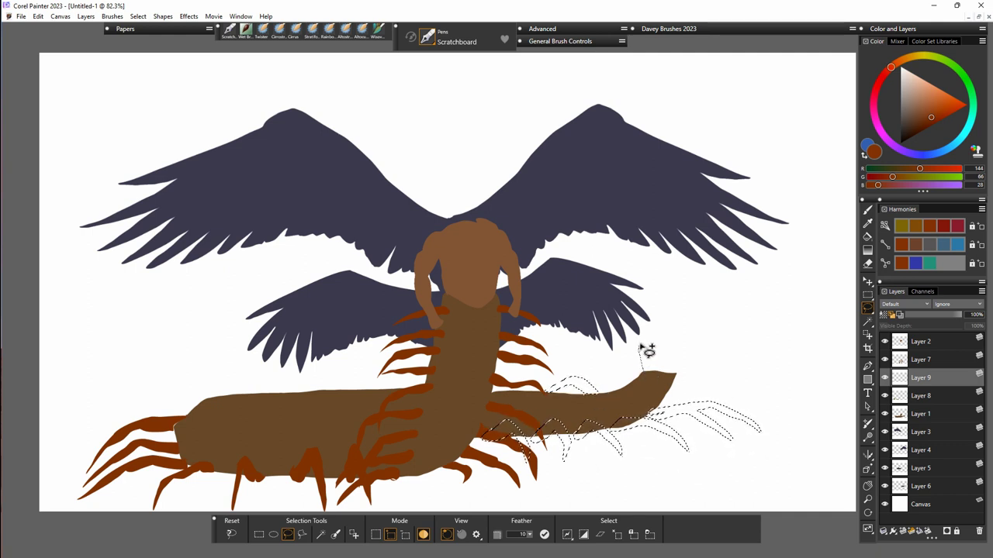
pyautogui.moveTo(653, 344)
pyautogui.mouseDown()
pyautogui.moveTo(653, 371)
pyautogui.moveTo(695, 386)
pyautogui.moveTo(673, 371)
pyautogui.moveTo(680, 361)
pyautogui.moveTo(745, 329)
pyautogui.moveTo(771, 329)
pyautogui.moveTo(742, 331)
pyautogui.moveTo(685, 380)
pyautogui.mouseUp()
pyautogui.click(868, 237)
pyautogui.click(703, 349)
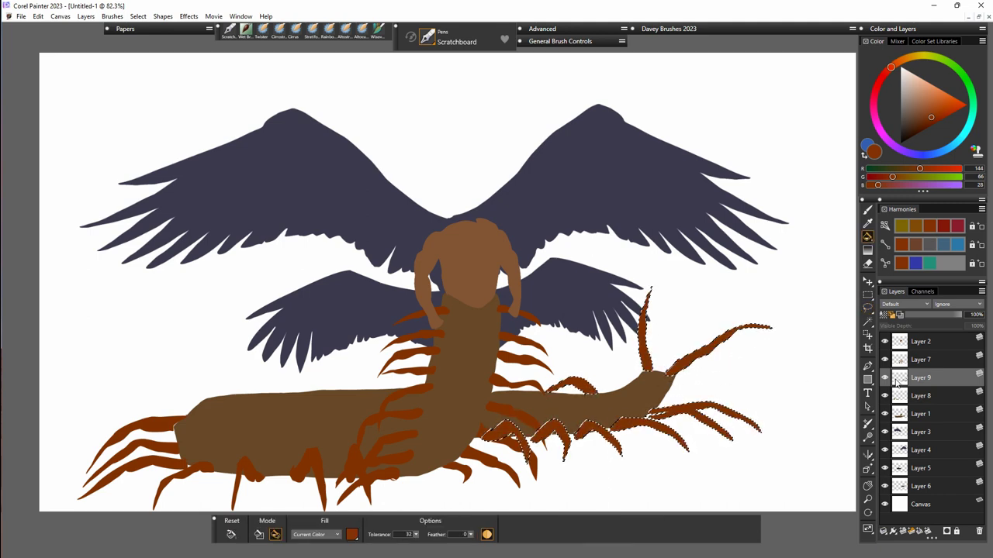
pyautogui.hotkey('ctrl', 'd')
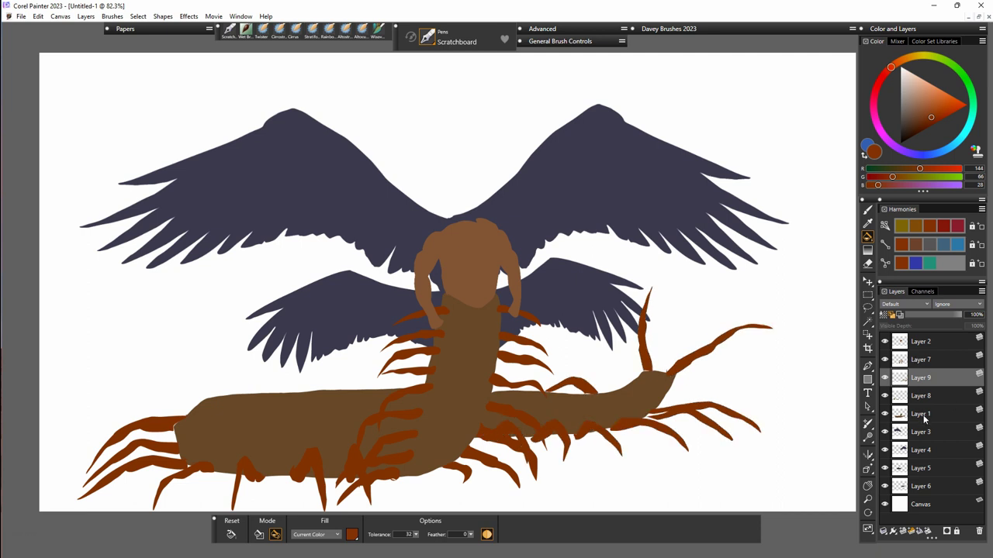
# With Wet Brush Davey and grey-brown (RGB 125, 114, 105), paint highlights along the upper side of the body and tail on Layer 1.
pyautogui.click(923, 419)
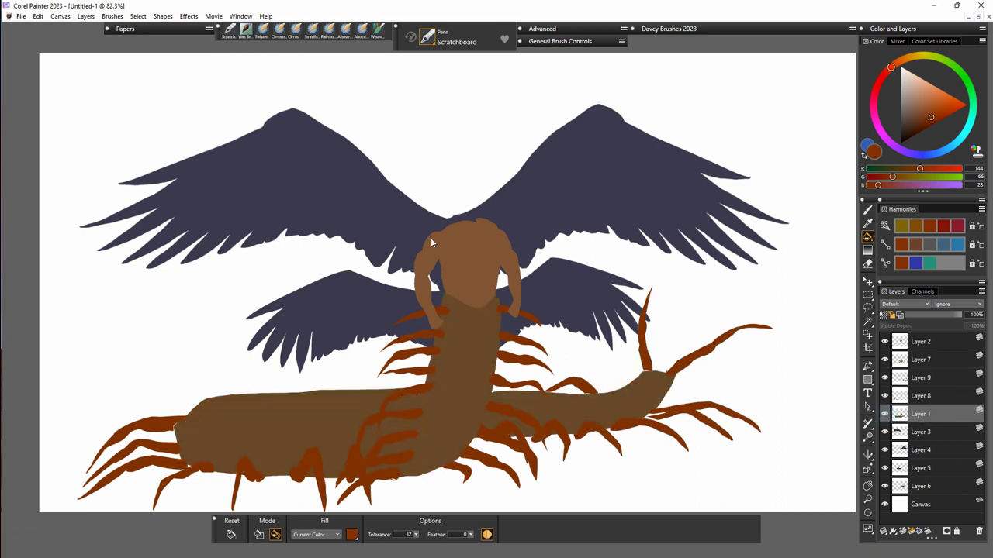
pyautogui.press('b')
pyautogui.click(916, 118)
pyautogui.moveTo(915, 119); pyautogui.dragTo(906, 108)
pyautogui.moveTo(492, 399)
pyautogui.mouseDown()
pyautogui.moveTo(556, 405)
pyautogui.moveTo(613, 374)
pyautogui.moveTo(587, 396)
pyautogui.moveTo(651, 373)
pyautogui.moveTo(648, 384)
pyautogui.moveTo(661, 381)
pyautogui.moveTo(599, 409)
pyautogui.moveTo(548, 404)
pyautogui.mouseUp()
pyautogui.moveTo(184, 425)
pyautogui.mouseDown()
pyautogui.moveTo(250, 398)
pyautogui.moveTo(419, 403)
pyautogui.moveTo(384, 398)
pyautogui.moveTo(299, 417)
pyautogui.mouseUp()
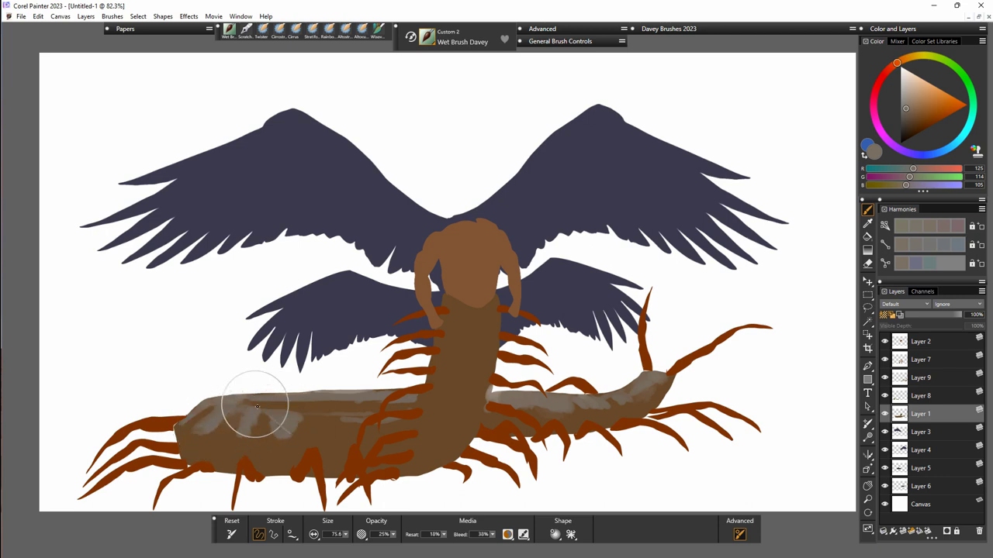
pyautogui.moveTo(257, 407)
pyautogui.mouseDown()
pyautogui.moveTo(305, 417)
pyautogui.moveTo(319, 439)
pyautogui.moveTo(343, 421)
pyautogui.moveTo(393, 421)
pyautogui.mouseUp()
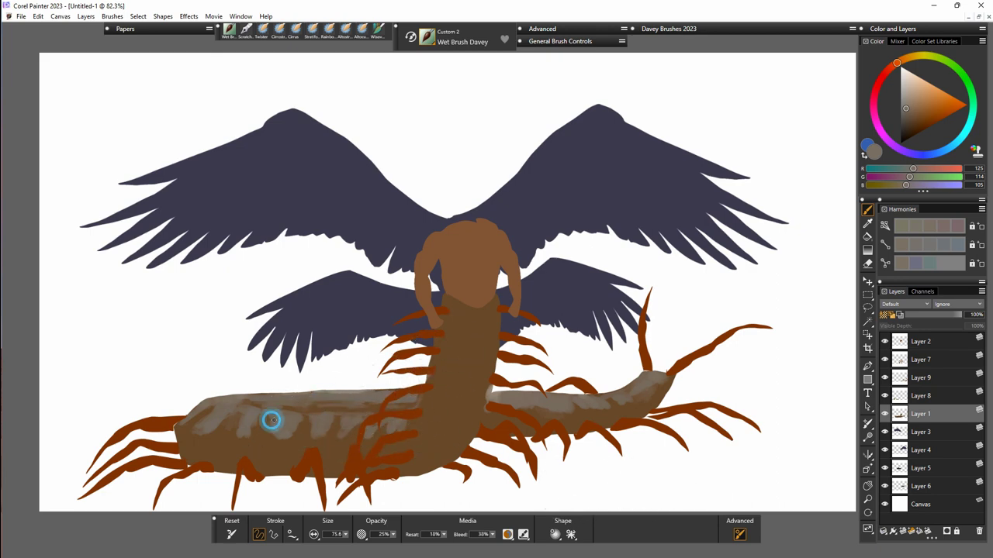
# Paint shadows along the body's lower side and curved segment bands up the trunk in dark brown (RGB 86, 57, 32).
pyautogui.click(907, 127)
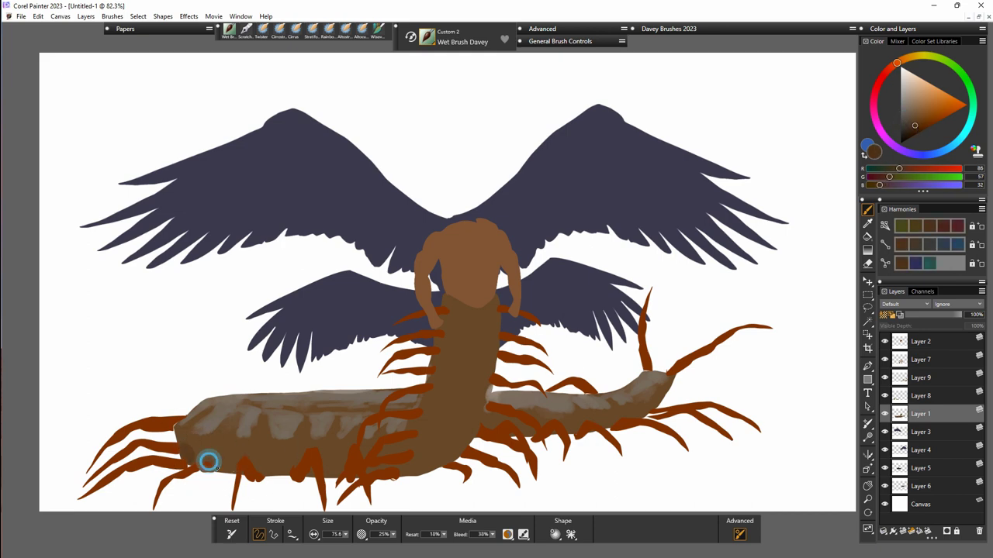
pyautogui.moveTo(250, 443)
pyautogui.mouseDown()
pyautogui.moveTo(339, 466)
pyautogui.moveTo(445, 451)
pyautogui.moveTo(353, 450)
pyautogui.mouseUp()
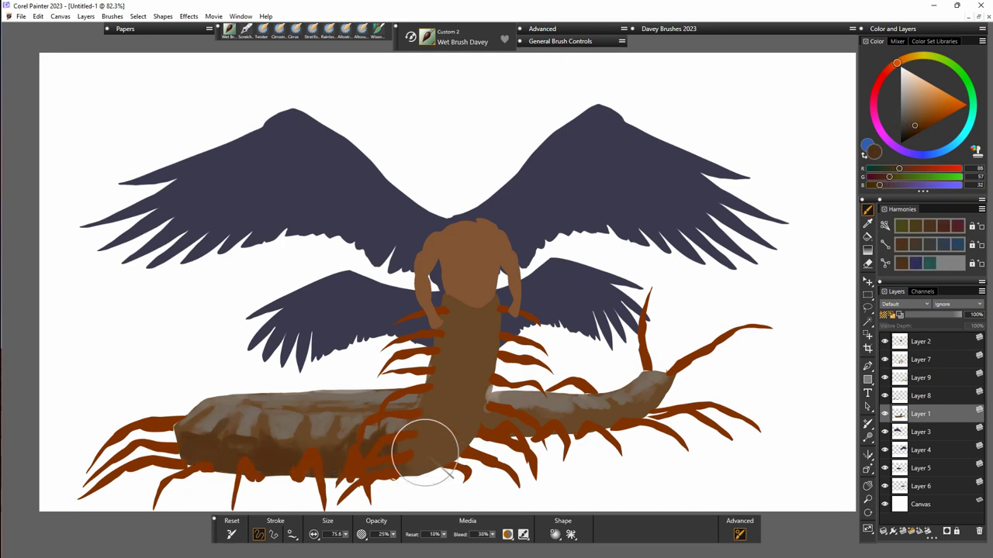
pyautogui.moveTo(429, 482)
pyautogui.mouseDown()
pyautogui.moveTo(412, 466)
pyautogui.moveTo(460, 316)
pyautogui.moveTo(477, 316)
pyautogui.mouseUp()
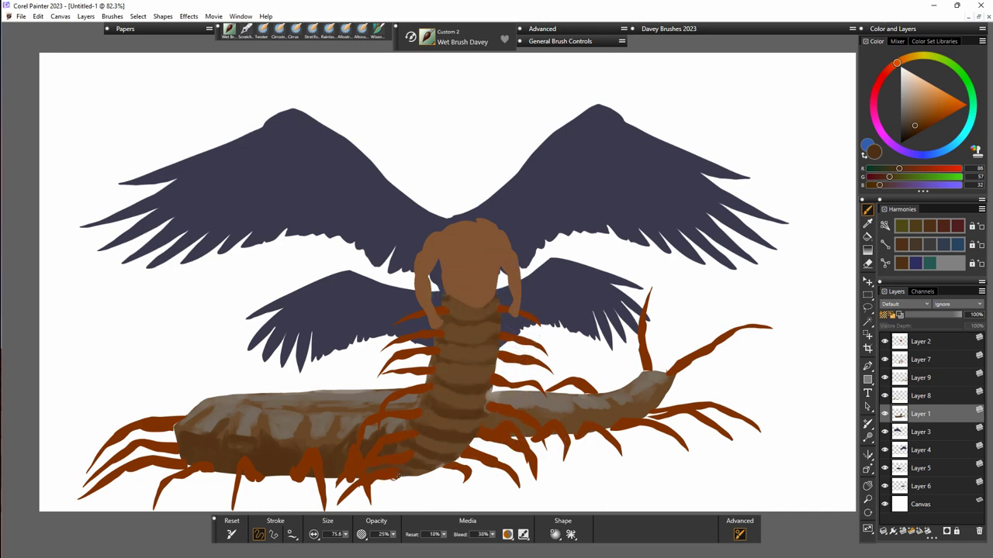
pyautogui.moveTo(205, 450)
pyautogui.mouseDown()
pyautogui.moveTo(231, 436)
pyautogui.moveTo(231, 448)
pyautogui.moveTo(204, 419)
pyautogui.moveTo(309, 422)
pyautogui.moveTo(311, 407)
pyautogui.moveTo(378, 405)
pyautogui.mouseUp()
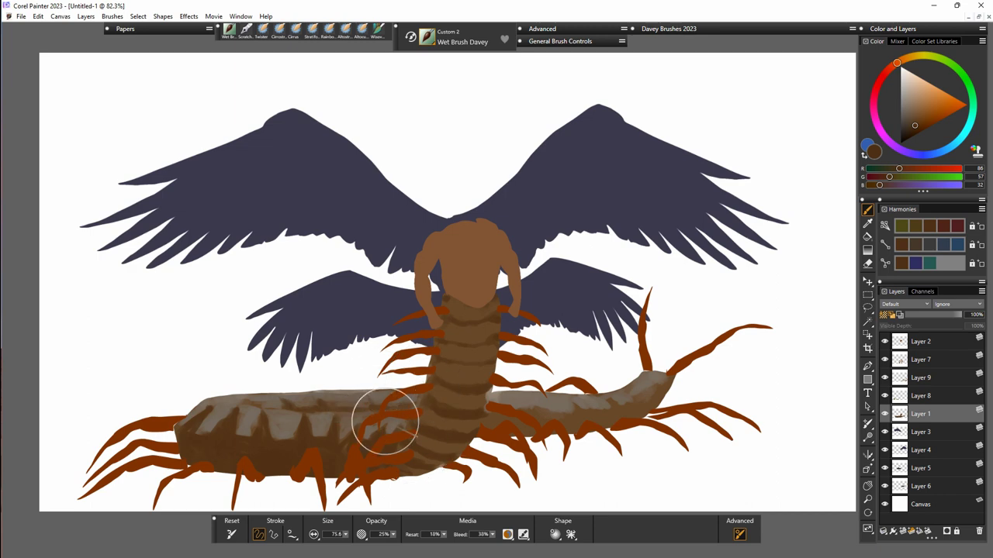
# Paint the plates on the body's lower side toward the bend in a muted grey-brown (RGB 95, 81, 69).
pyautogui.keyDown('alt'); pyautogui.click(281, 412); pyautogui.keyUp('alt')
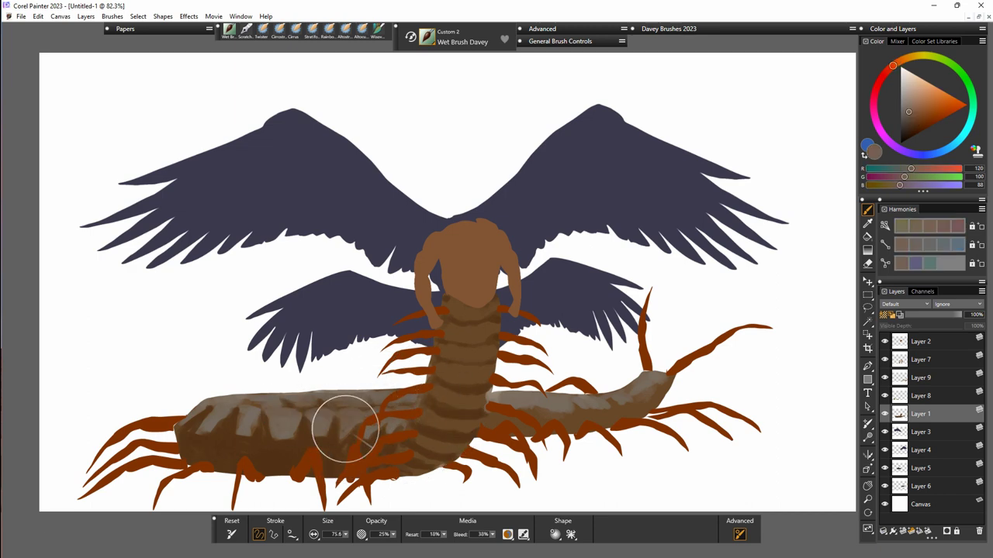
pyautogui.click(913, 124)
pyautogui.click(907, 119)
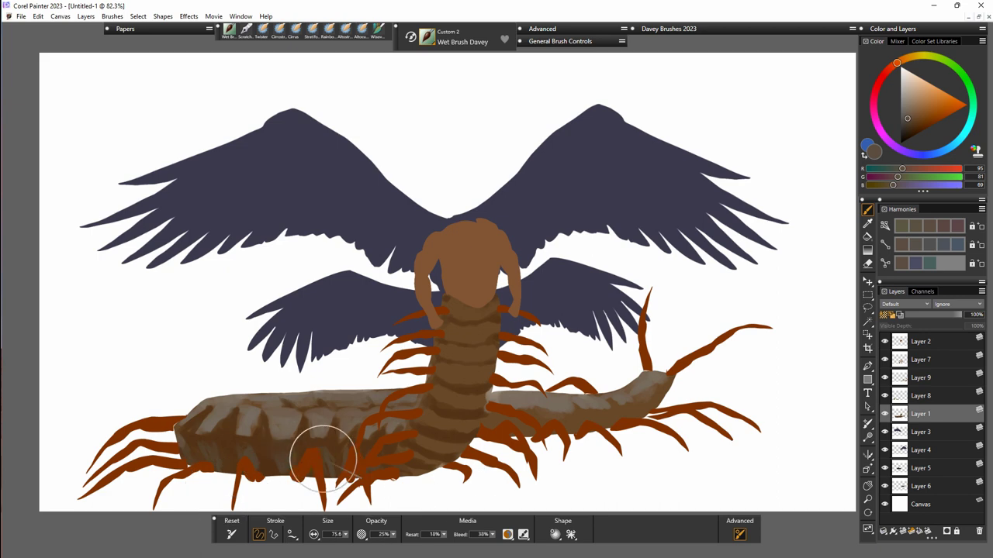
pyautogui.moveTo(379, 460)
pyautogui.mouseDown()
pyautogui.moveTo(400, 453)
pyautogui.moveTo(436, 465)
pyautogui.moveTo(459, 445)
pyautogui.mouseUp()
# Add orange-brown highlights (RGB 175, 114, 61) to the segment bands at the bend of the trunk.
pyautogui.click(919, 115)
pyautogui.click(931, 108)
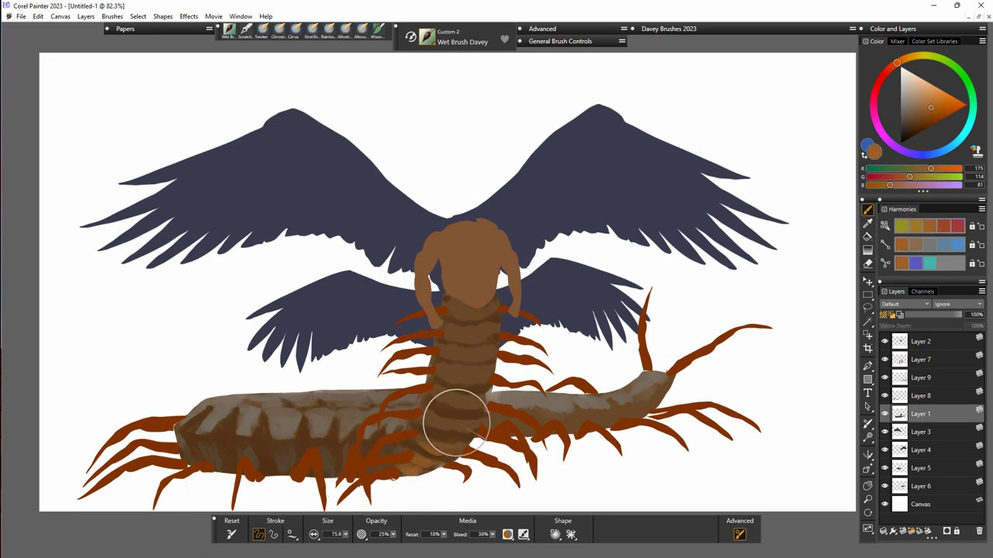
pyautogui.moveTo(471, 409); pyautogui.dragTo(477, 430)
# Paint warm brown (RGB 129, 78, 33) over the trunk's bands and add touches to the horizontal body and tail tip.
pyautogui.click(926, 118)
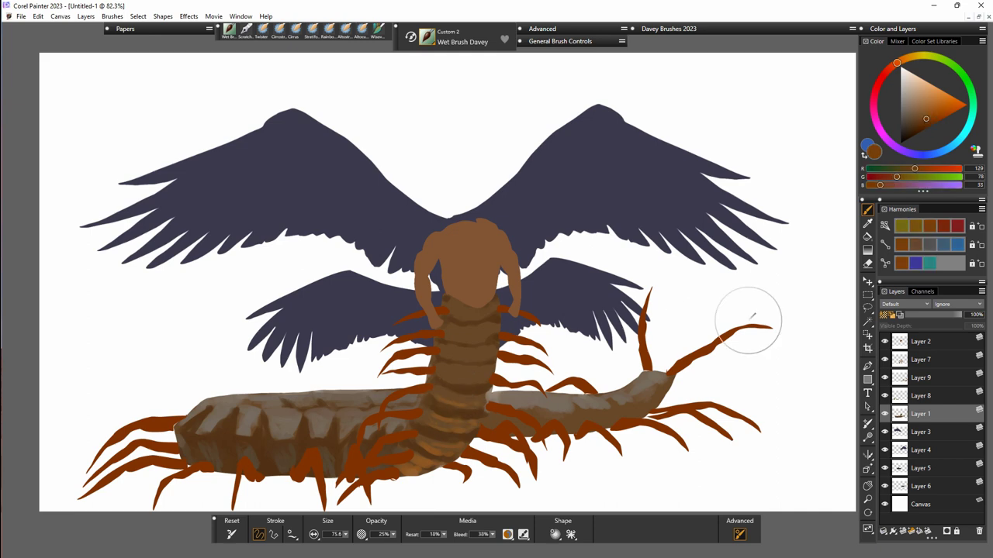
pyautogui.moveTo(438, 468); pyautogui.dragTo(406, 470)
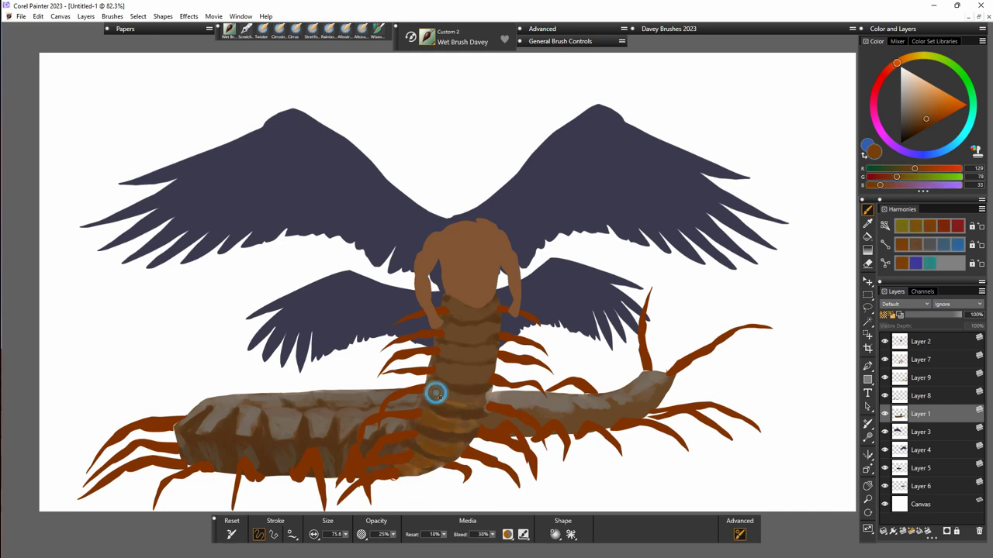
pyautogui.moveTo(451, 332); pyautogui.dragTo(471, 338)
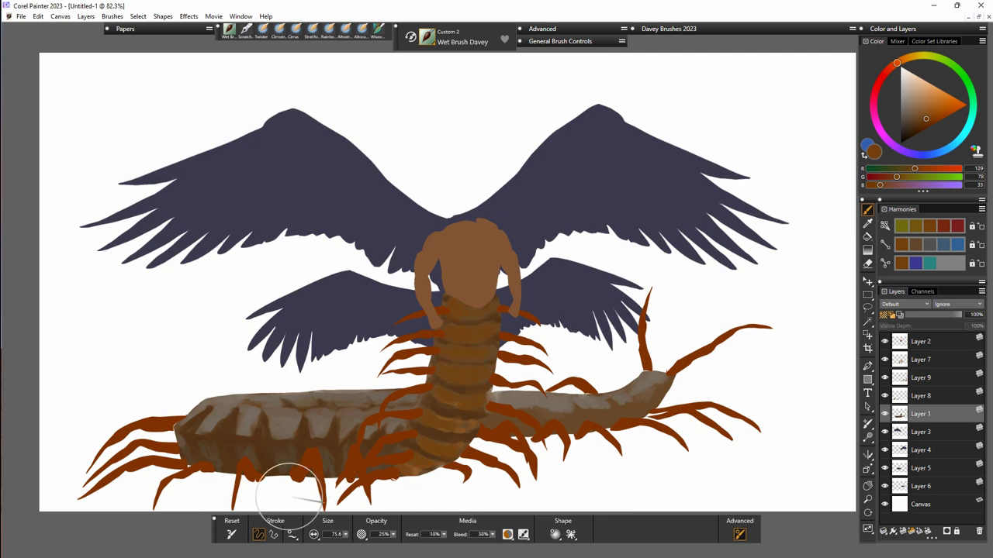
pyautogui.moveTo(248, 421); pyautogui.dragTo(251, 439)
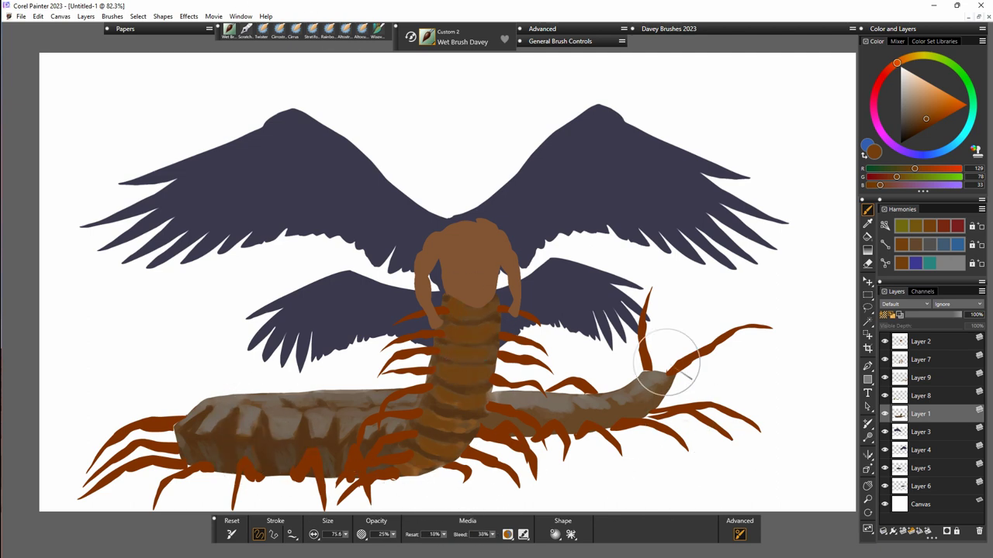
pyautogui.moveTo(665, 373); pyautogui.dragTo(656, 388)
# Sample a dark brown from the body and paint segment divisions along the tail and the horizontal body.
pyautogui.keyDown('alt'); pyautogui.click(331, 440); pyautogui.keyUp('alt')
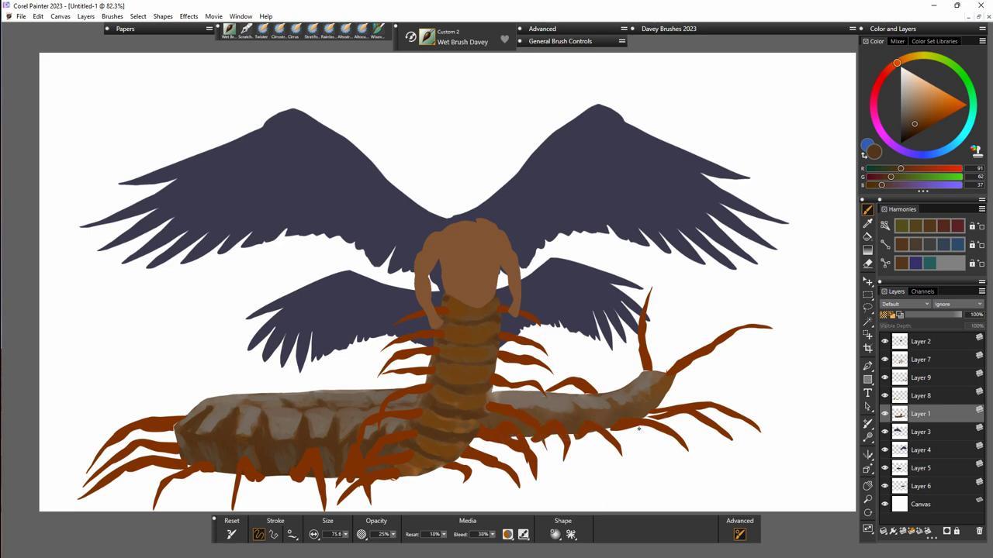
pyautogui.moveTo(533, 398)
pyautogui.mouseDown()
pyautogui.moveTo(545, 419)
pyautogui.moveTo(581, 422)
pyautogui.moveTo(600, 396)
pyautogui.moveTo(642, 406)
pyautogui.moveTo(643, 381)
pyautogui.moveTo(659, 400)
pyautogui.mouseUp()
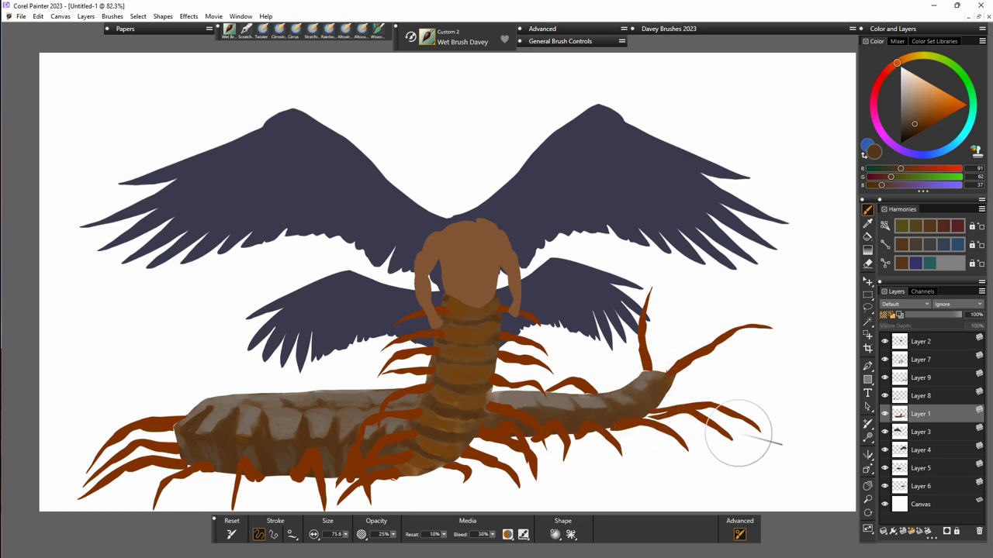
pyautogui.moveTo(264, 438); pyautogui.dragTo(308, 445)
pyautogui.moveTo(221, 443)
pyautogui.mouseDown()
pyautogui.moveTo(188, 432)
pyautogui.moveTo(227, 440)
pyautogui.moveTo(229, 428)
pyautogui.moveTo(227, 458)
pyautogui.moveTo(243, 467)
pyautogui.moveTo(274, 442)
pyautogui.moveTo(271, 466)
pyautogui.moveTo(261, 430)
pyautogui.moveTo(304, 449)
pyautogui.moveTo(307, 465)
pyautogui.moveTo(344, 467)
pyautogui.moveTo(337, 456)
pyautogui.moveTo(356, 440)
pyautogui.moveTo(380, 457)
pyautogui.moveTo(439, 425)
pyautogui.moveTo(428, 492)
pyautogui.moveTo(395, 449)
pyautogui.moveTo(415, 448)
pyautogui.moveTo(424, 472)
pyautogui.moveTo(400, 453)
pyautogui.moveTo(395, 467)
pyautogui.moveTo(422, 436)
pyautogui.moveTo(454, 443)
pyautogui.mouseUp()
# Deepen the creases between the body plates and the shadows at the trunk's bend with darker brown (RGB 66, 46, 30).
pyautogui.click(910, 128)
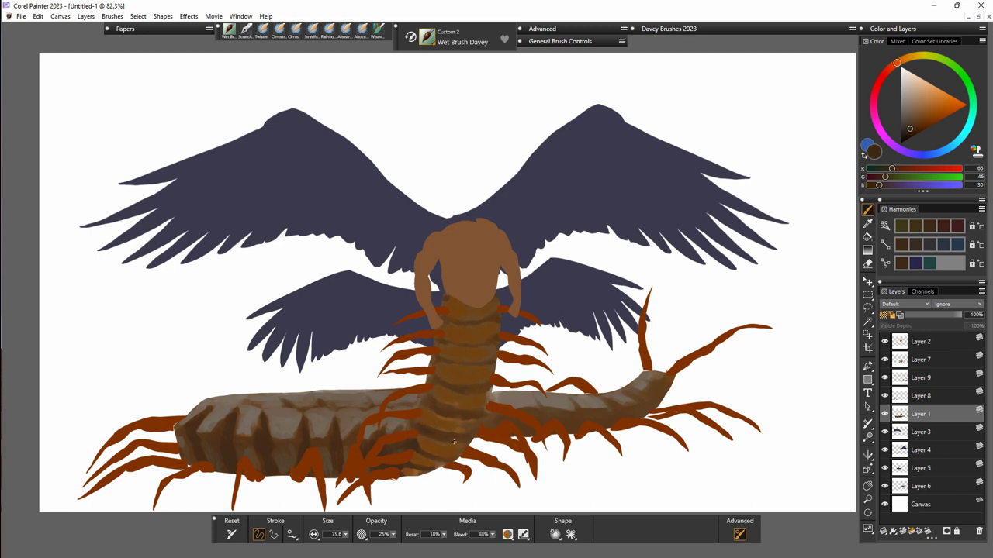
pyautogui.moveTo(380, 432)
pyautogui.mouseDown()
pyautogui.moveTo(385, 439)
pyautogui.moveTo(341, 419)
pyautogui.mouseUp()
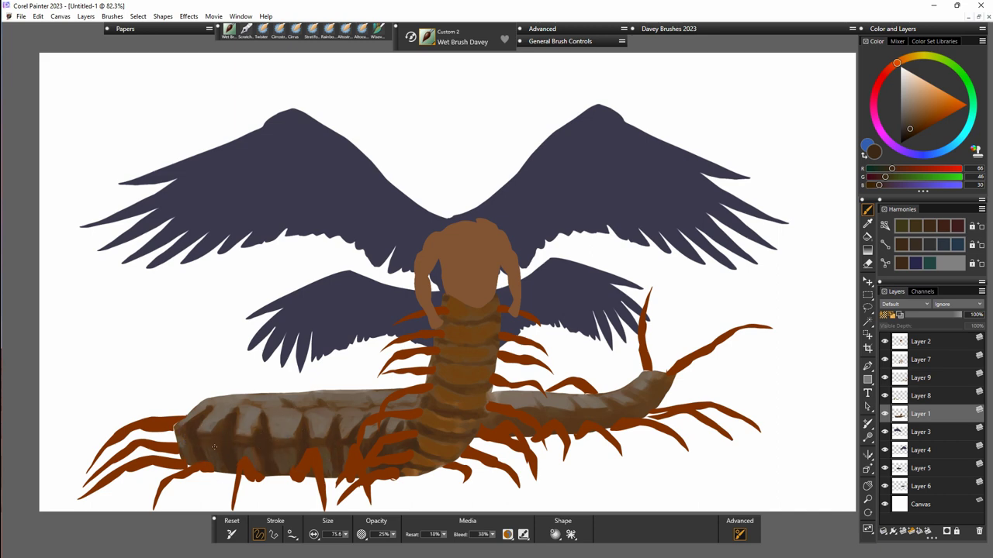
pyautogui.moveTo(182, 443)
pyautogui.mouseDown()
pyautogui.moveTo(199, 460)
pyautogui.moveTo(240, 412)
pyautogui.mouseUp()
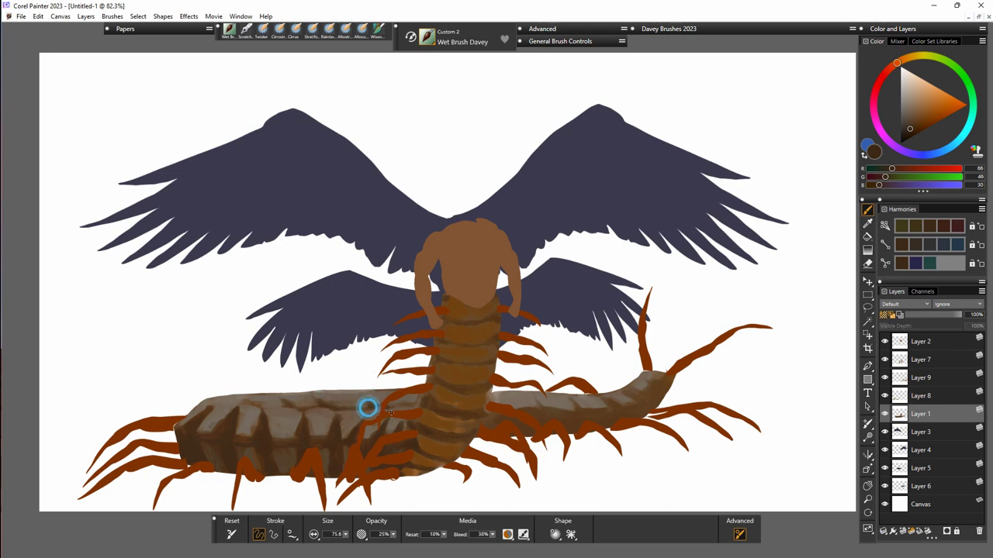
pyautogui.moveTo(456, 386); pyautogui.dragTo(434, 436)
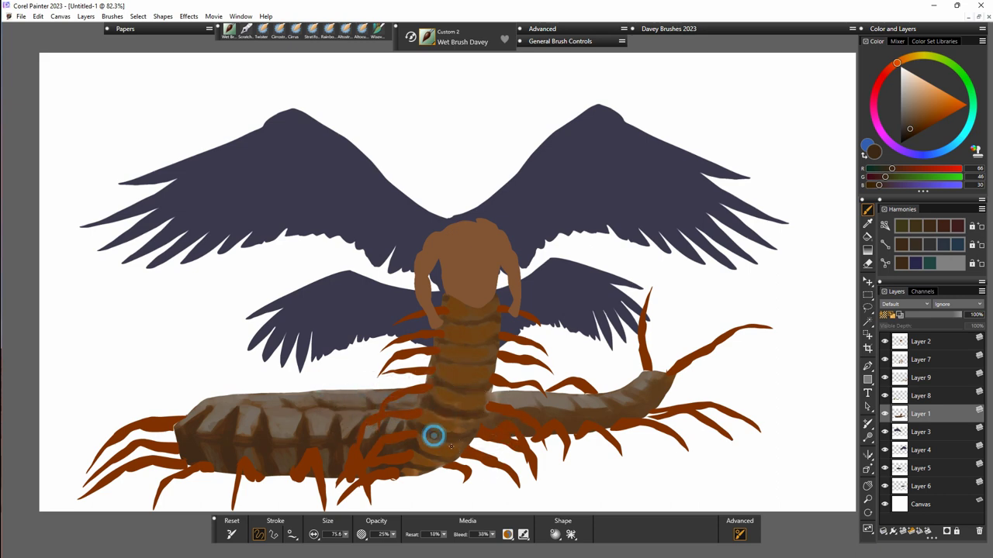
pyautogui.moveTo(211, 434)
pyautogui.mouseDown()
pyautogui.moveTo(186, 437)
pyautogui.moveTo(204, 459)
pyautogui.moveTo(196, 428)
pyautogui.moveTo(237, 452)
pyautogui.moveTo(229, 426)
pyautogui.moveTo(238, 417)
pyautogui.moveTo(243, 442)
pyautogui.mouseUp()
# Darken the plate creases and the body area behind the trunk's bend with very dark brown (RGB 54, 39, 26).
pyautogui.click(907, 132)
pyautogui.moveTo(260, 416); pyautogui.dragTo(260, 433)
pyautogui.moveTo(336, 439)
pyautogui.mouseDown()
pyautogui.moveTo(379, 463)
pyautogui.moveTo(343, 438)
pyautogui.moveTo(368, 460)
pyautogui.moveTo(389, 426)
pyautogui.moveTo(381, 447)
pyautogui.moveTo(406, 426)
pyautogui.moveTo(414, 439)
pyautogui.moveTo(409, 455)
pyautogui.mouseUp()
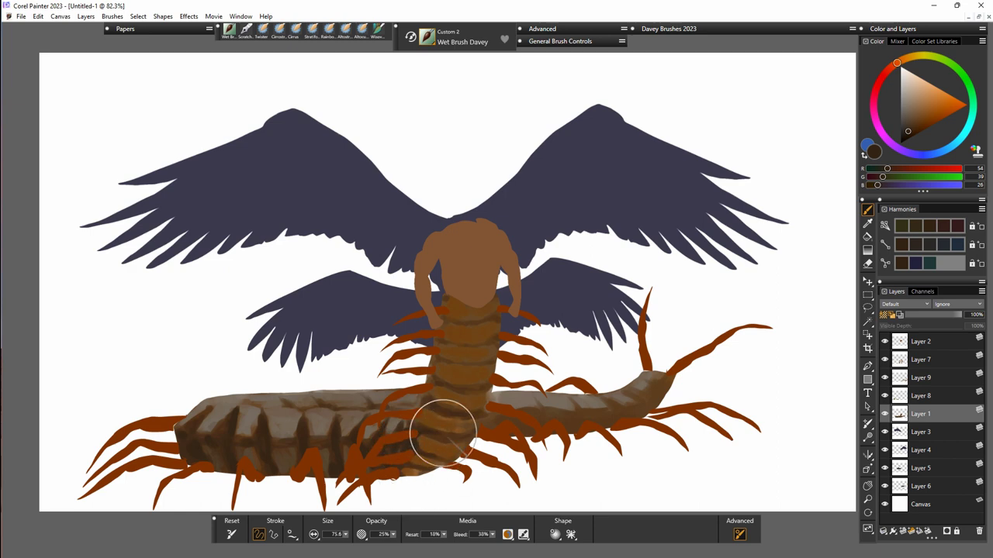
pyautogui.moveTo(421, 406)
pyautogui.mouseDown()
pyautogui.moveTo(408, 409)
pyautogui.moveTo(425, 405)
pyautogui.mouseUp()
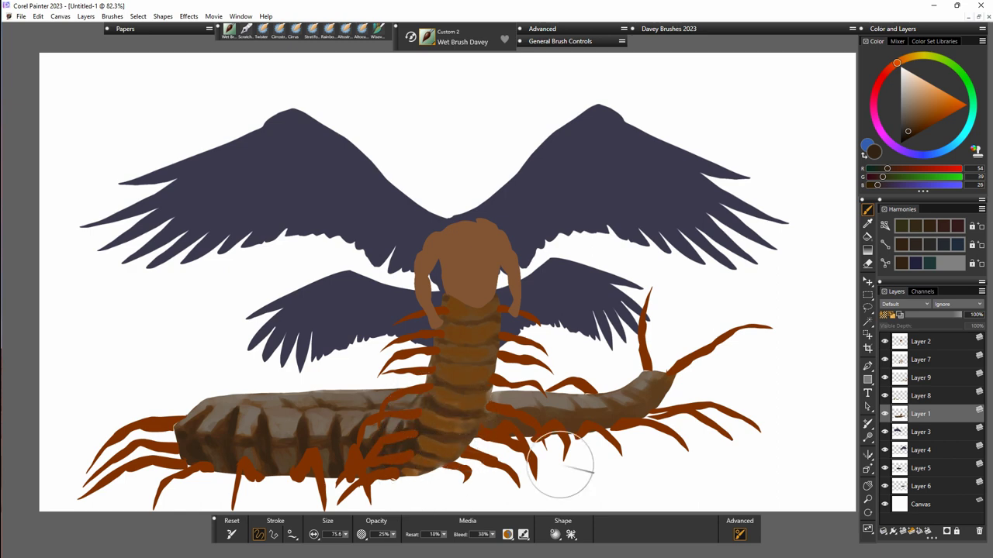
# Shade the underside of the tail section behind the trunk with very dark brown, enlarging the brush to 124.3.
pyautogui.moveTo(503, 437); pyautogui.dragTo(533, 440)
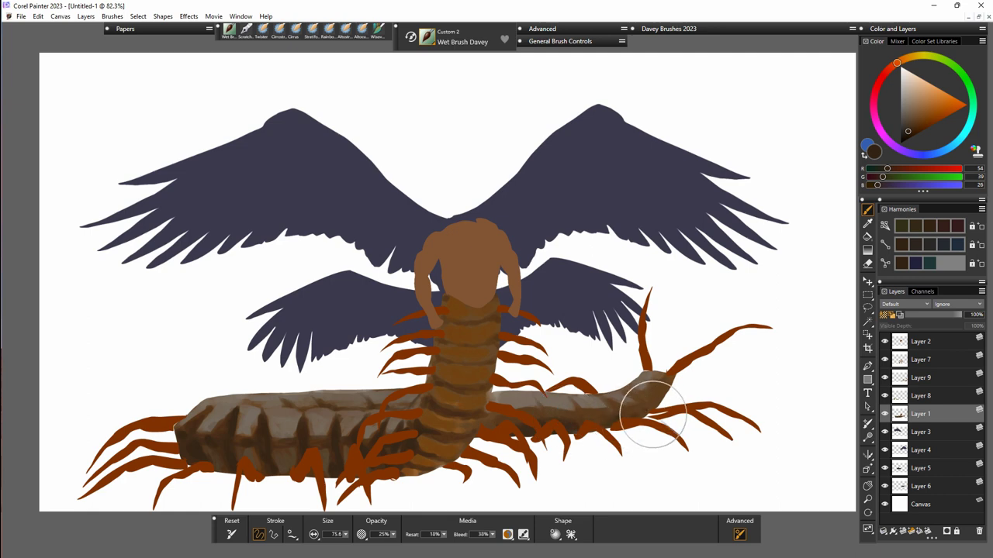
pyautogui.moveTo(605, 420); pyautogui.dragTo(609, 417)
pyautogui.press(']')
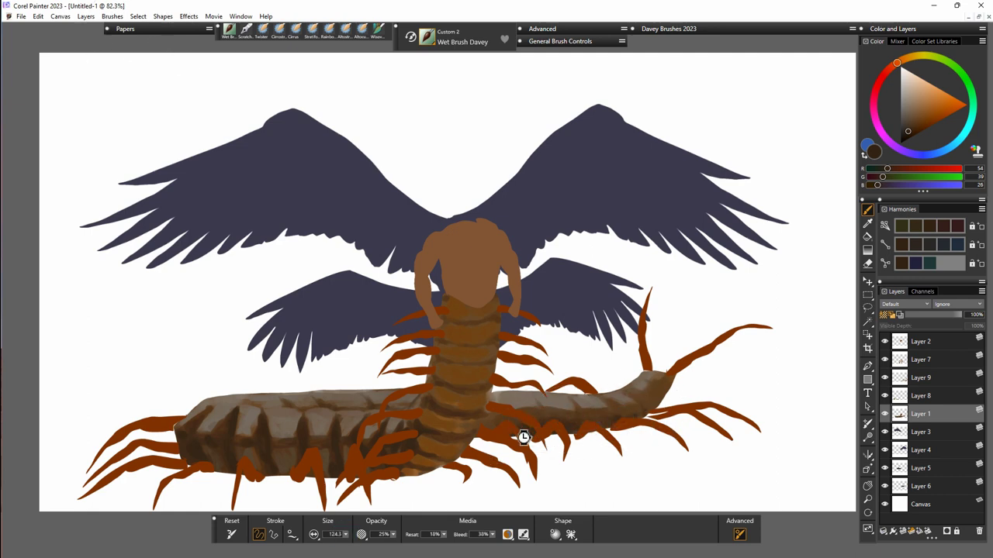
pyautogui.moveTo(524, 438); pyautogui.dragTo(554, 453)
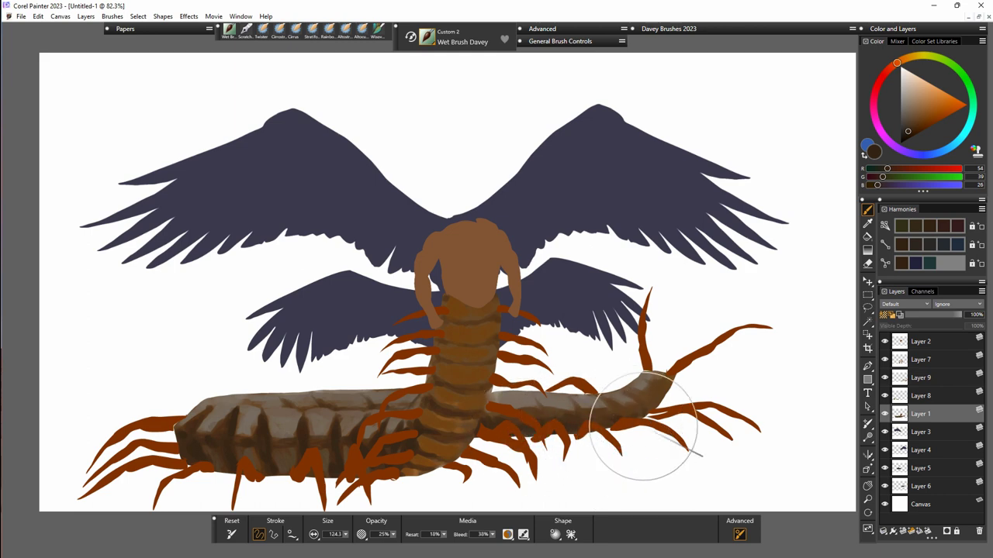
pyautogui.click(571, 401)
pyautogui.moveTo(605, 403)
pyautogui.mouseDown()
pyautogui.moveTo(609, 413)
pyautogui.moveTo(592, 419)
pyautogui.mouseUp()
pyautogui.moveTo(521, 419)
pyautogui.mouseDown()
pyautogui.moveTo(499, 418)
pyautogui.moveTo(494, 401)
pyautogui.mouseUp()
# Sample a brown (RGB 111, 75, 37) from the trunk and tint the bases of the front body's legs on Layer 8.
pyautogui.keyDown('alt'); pyautogui.click(474, 427); pyautogui.keyUp('alt')
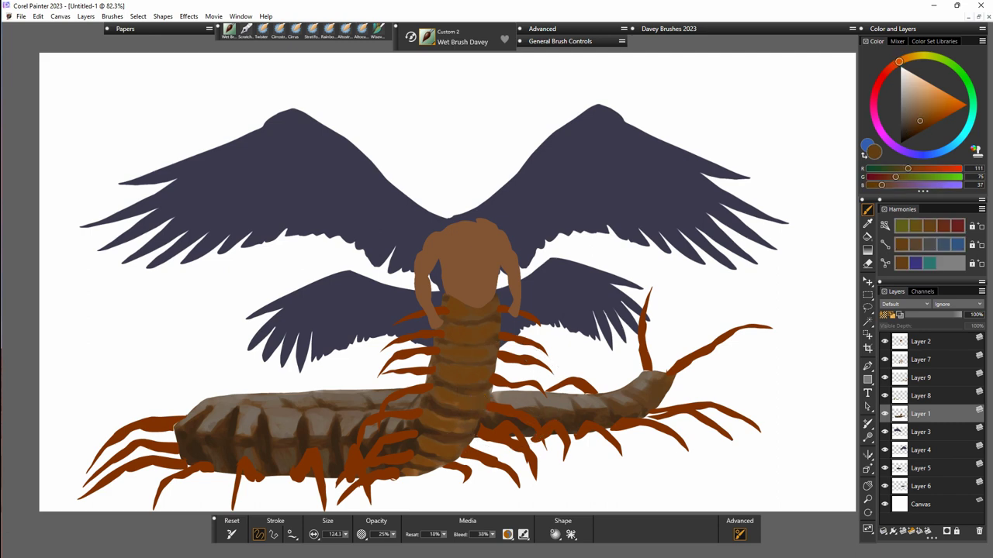
pyautogui.click(885, 396)
pyautogui.click(884, 396)
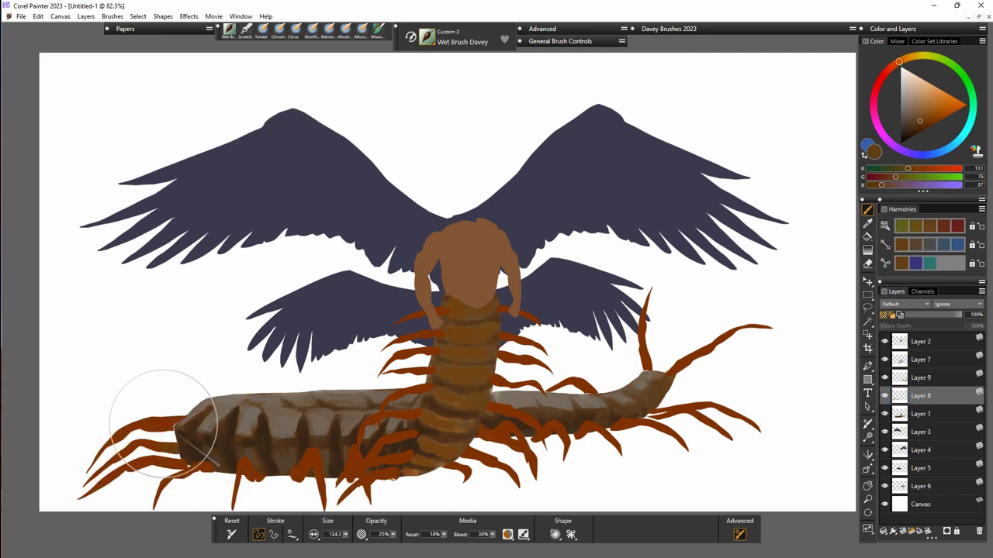
pyautogui.moveTo(180, 423); pyautogui.dragTo(165, 424)
pyautogui.moveTo(186, 465); pyautogui.dragTo(174, 464)
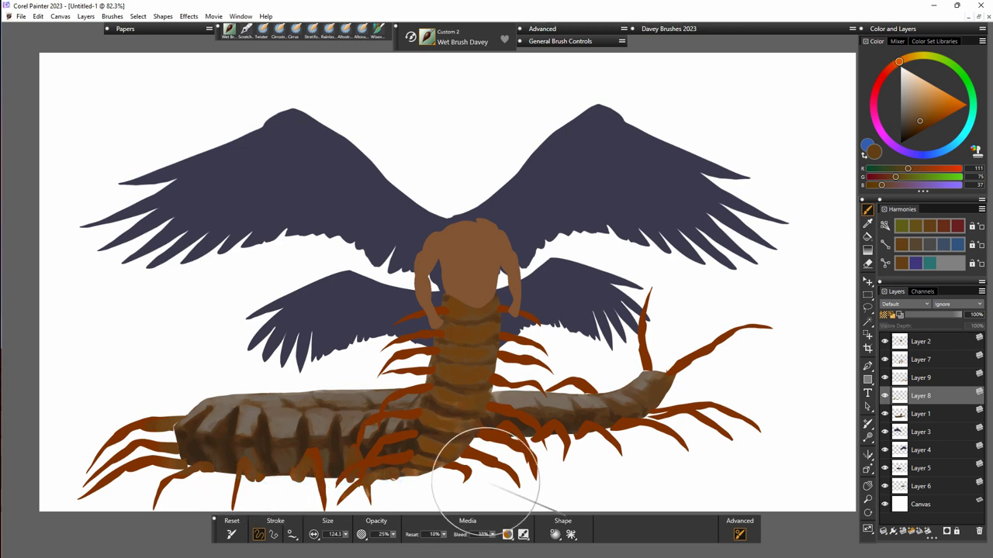
# Sample a dark brown (RGB 60, 44, 31) from the body and darken the Layer 8 legs where they meet the front body's underside.
pyautogui.keyDown('alt'); pyautogui.click(275, 430); pyautogui.keyUp('alt')
pyautogui.moveTo(247, 474)
pyautogui.mouseDown()
pyautogui.moveTo(211, 434)
pyautogui.moveTo(213, 468)
pyautogui.moveTo(201, 474)
pyautogui.moveTo(166, 445)
pyautogui.moveTo(159, 461)
pyautogui.moveTo(125, 470)
pyautogui.moveTo(307, 461)
pyautogui.moveTo(297, 477)
pyautogui.moveTo(291, 465)
pyautogui.moveTo(402, 485)
pyautogui.moveTo(353, 463)
pyautogui.moveTo(377, 497)
pyautogui.moveTo(403, 505)
pyautogui.moveTo(368, 497)
pyautogui.moveTo(381, 476)
pyautogui.mouseUp()
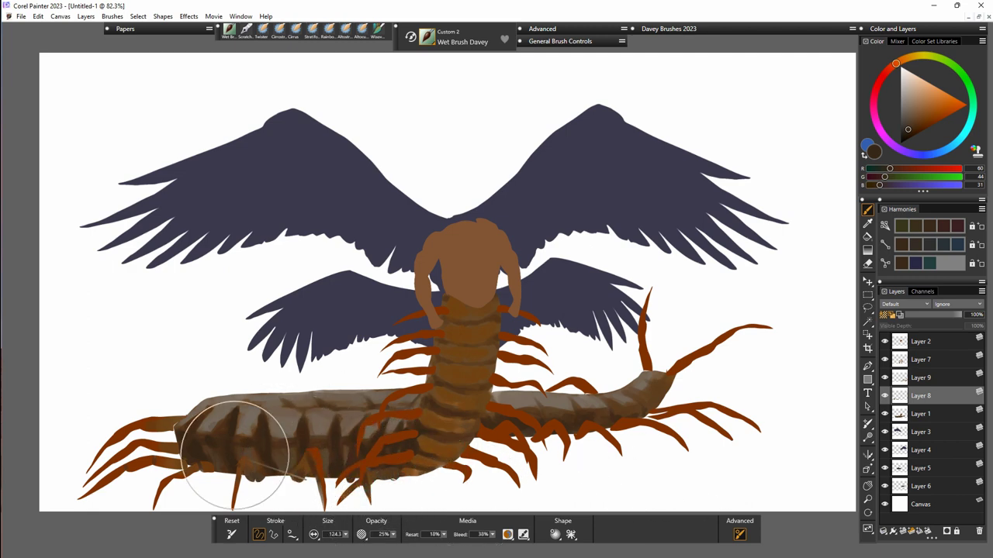
pyautogui.moveTo(176, 466); pyautogui.dragTo(161, 447)
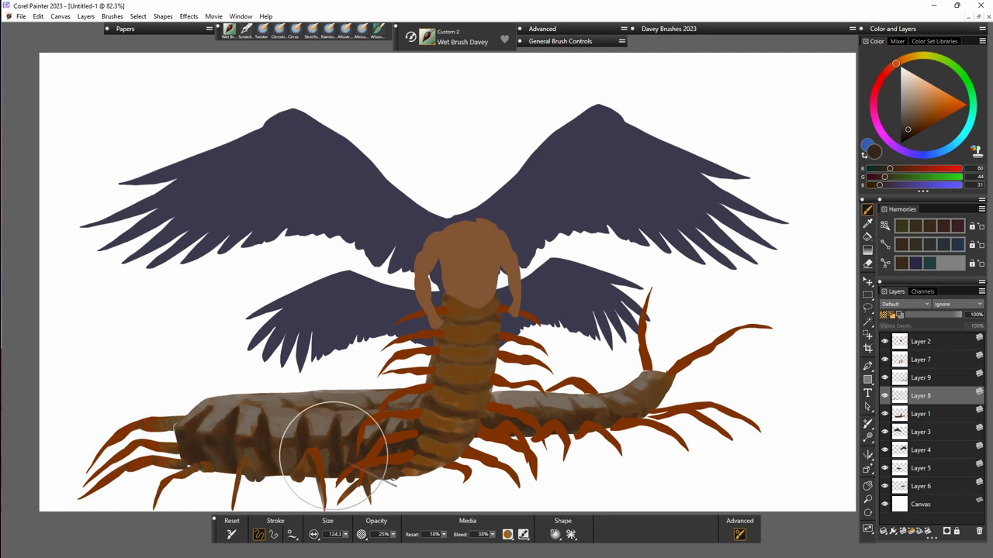
# Brush the dark brown over the bases of the tail legs on Layer 9 and the trunk legs on Layer 7.
pyautogui.click(924, 377)
pyautogui.moveTo(594, 426)
pyautogui.mouseDown()
pyautogui.moveTo(502, 441)
pyautogui.moveTo(523, 446)
pyautogui.moveTo(554, 429)
pyautogui.moveTo(581, 447)
pyautogui.moveTo(736, 420)
pyautogui.mouseUp()
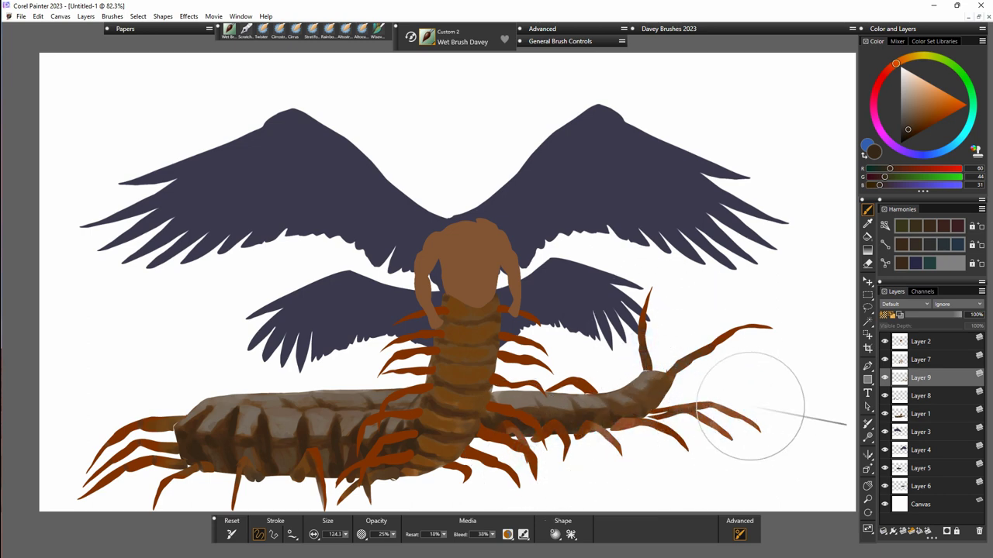
pyautogui.moveTo(582, 430); pyautogui.dragTo(617, 430)
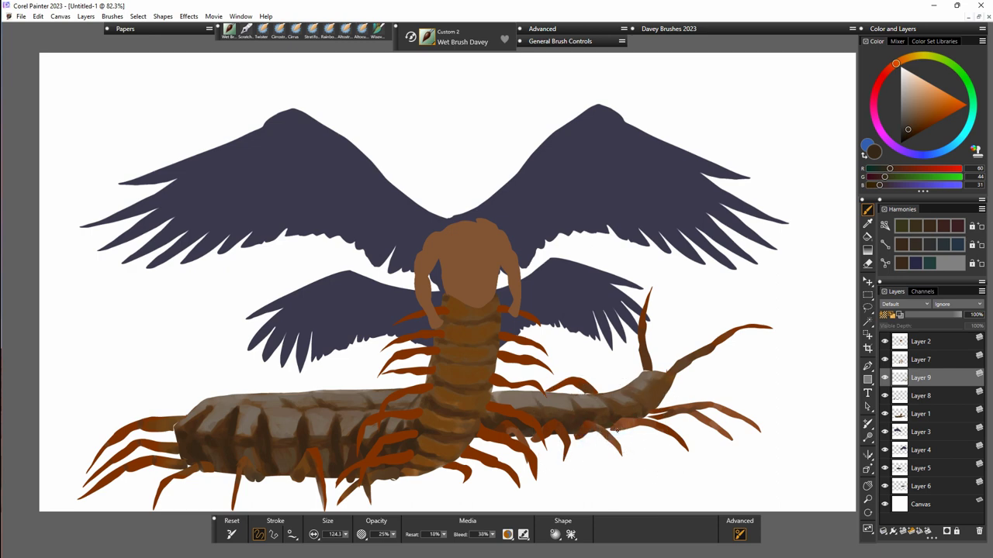
pyautogui.click(920, 359)
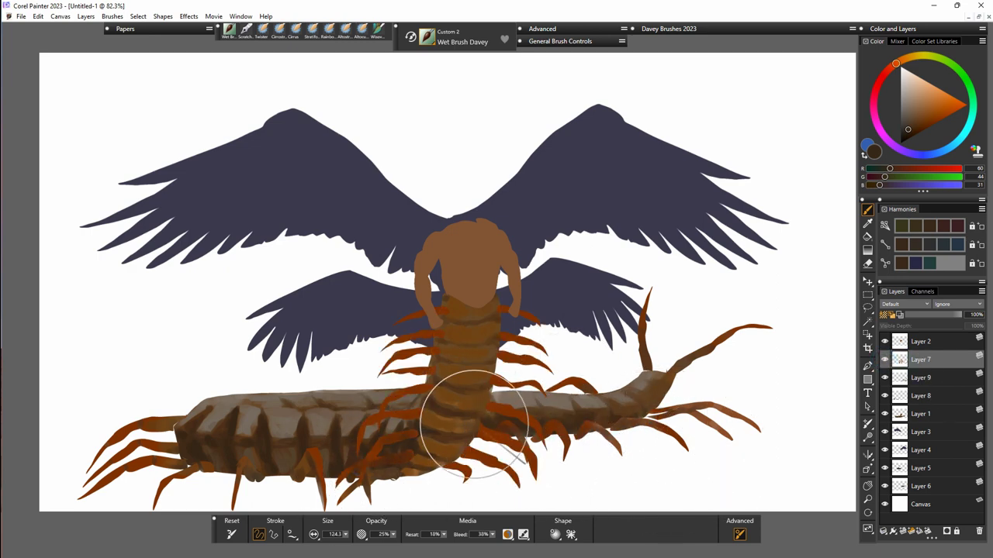
pyautogui.moveTo(481, 413)
pyautogui.mouseDown()
pyautogui.moveTo(435, 361)
pyautogui.moveTo(481, 336)
pyautogui.moveTo(486, 508)
pyautogui.mouseUp()
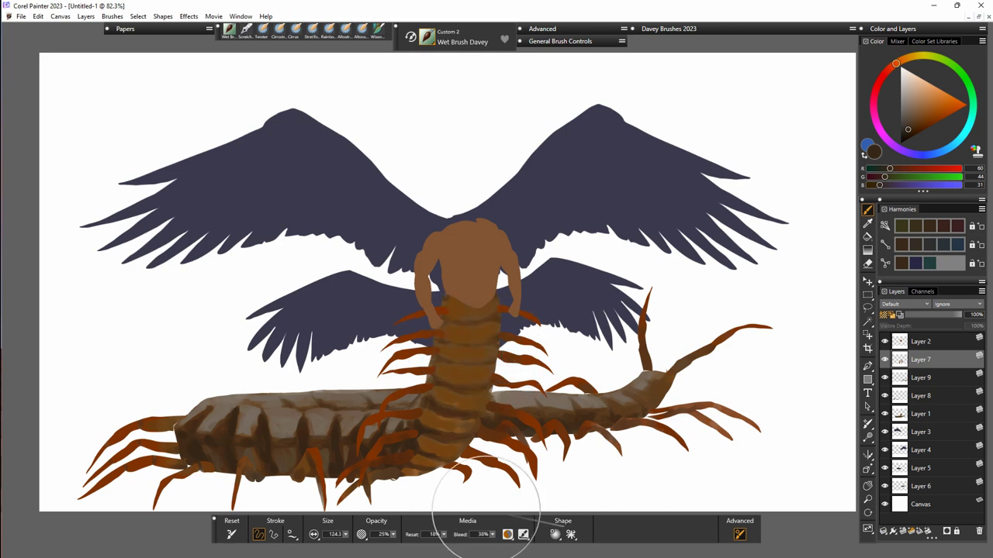
# Darken both small lower wings with dark brown, merging their two layers, Layer 5 and Layer 6, into one.
pyautogui.click(920, 489)
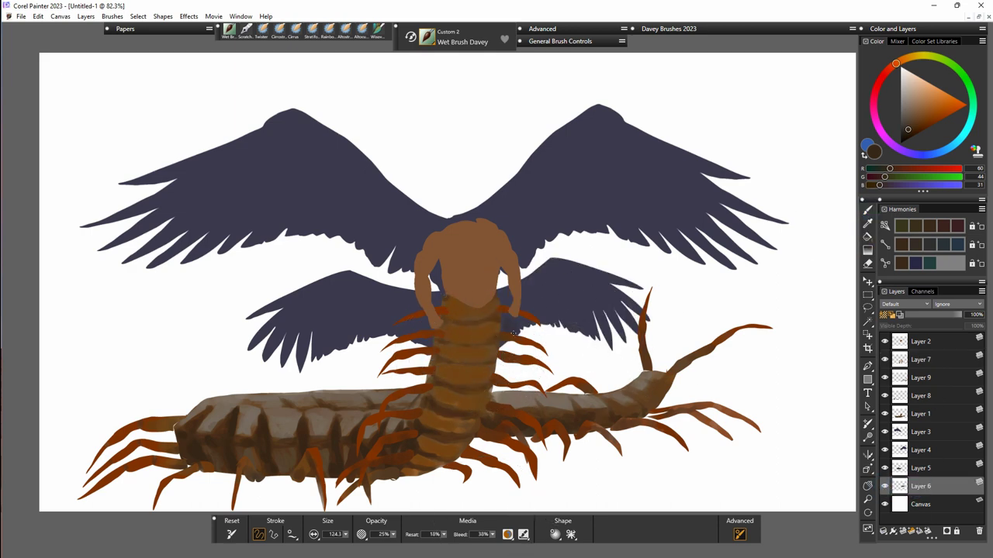
pyautogui.moveTo(580, 332)
pyautogui.mouseDown()
pyautogui.moveTo(569, 294)
pyautogui.moveTo(618, 289)
pyautogui.mouseUp()
pyautogui.click(885, 469)
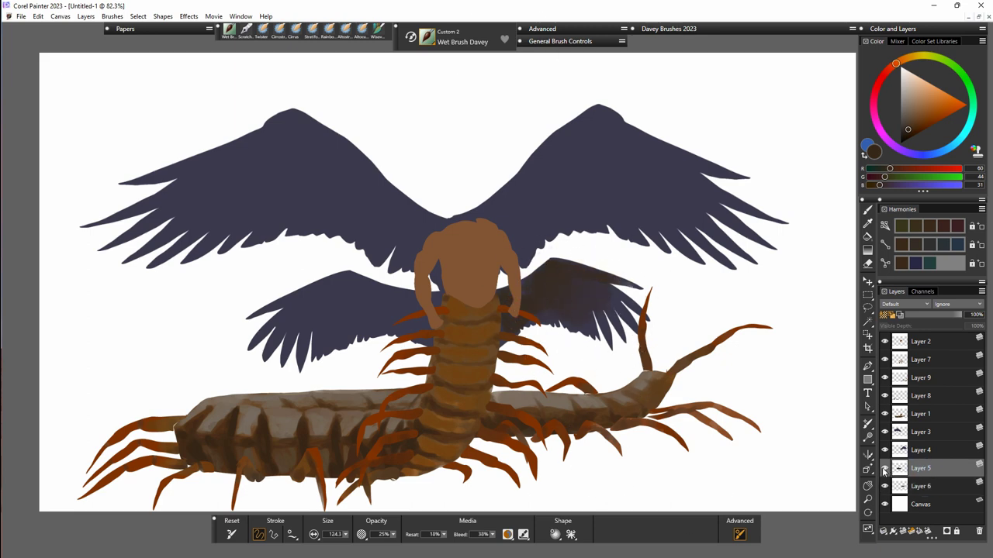
pyautogui.hotkey('ctrl', 'e')
pyautogui.moveTo(334, 301)
pyautogui.mouseDown()
pyautogui.moveTo(317, 299)
pyautogui.moveTo(407, 329)
pyautogui.moveTo(348, 290)
pyautogui.mouseUp()
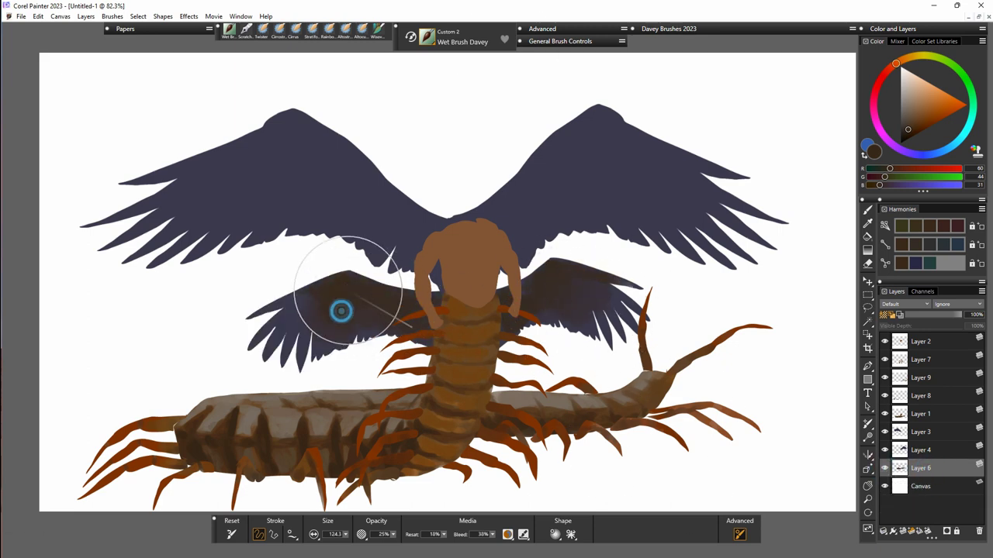
# Sample a gray-brown (RGB 120, 108, 94) from the body and paint feather highlights across the lower left wing.
pyautogui.keyDown('alt'); pyautogui.click(288, 421); pyautogui.keyUp('alt')
pyautogui.moveTo(281, 303)
pyautogui.mouseDown()
pyautogui.moveTo(256, 312)
pyautogui.moveTo(301, 294)
pyautogui.mouseUp()
pyautogui.moveTo(272, 324)
pyautogui.mouseDown()
pyautogui.moveTo(268, 348)
pyautogui.moveTo(307, 307)
pyautogui.moveTo(282, 315)
pyautogui.moveTo(311, 352)
pyautogui.mouseUp()
pyautogui.moveTo(324, 300)
pyautogui.mouseDown()
pyautogui.moveTo(323, 355)
pyautogui.moveTo(339, 288)
pyautogui.moveTo(367, 293)
pyautogui.moveTo(329, 345)
pyautogui.mouseUp()
pyautogui.moveTo(345, 289)
pyautogui.mouseDown()
pyautogui.moveTo(311, 290)
pyautogui.moveTo(321, 302)
pyautogui.moveTo(345, 294)
pyautogui.moveTo(322, 280)
pyautogui.moveTo(329, 290)
pyautogui.moveTo(316, 300)
pyautogui.moveTo(338, 297)
pyautogui.moveTo(359, 320)
pyautogui.moveTo(347, 336)
pyautogui.moveTo(355, 311)
pyautogui.moveTo(392, 333)
pyautogui.moveTo(354, 296)
pyautogui.moveTo(414, 315)
pyautogui.mouseUp()
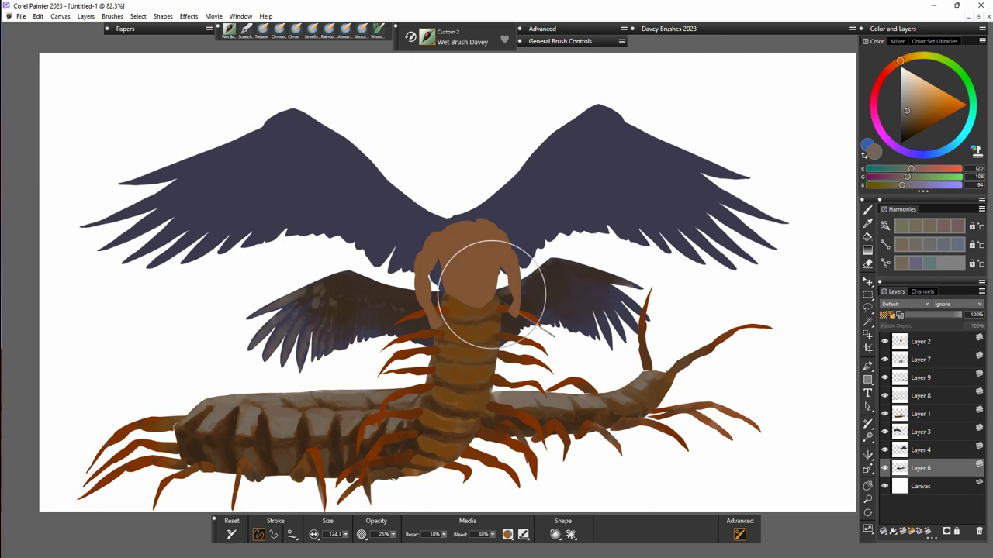
# Paint matching gray-brown feather highlights across the lower right wing.
pyautogui.moveTo(562, 301)
pyautogui.mouseDown()
pyautogui.moveTo(590, 286)
pyautogui.moveTo(574, 266)
pyautogui.moveTo(624, 283)
pyautogui.moveTo(605, 287)
pyautogui.moveTo(654, 318)
pyautogui.moveTo(618, 307)
pyautogui.moveTo(631, 327)
pyautogui.moveTo(609, 303)
pyautogui.moveTo(625, 342)
pyautogui.mouseUp()
pyautogui.moveTo(593, 303); pyautogui.dragTo(611, 349)
pyautogui.moveTo(588, 303); pyautogui.dragTo(602, 339)
pyautogui.moveTo(579, 305); pyautogui.dragTo(581, 329)
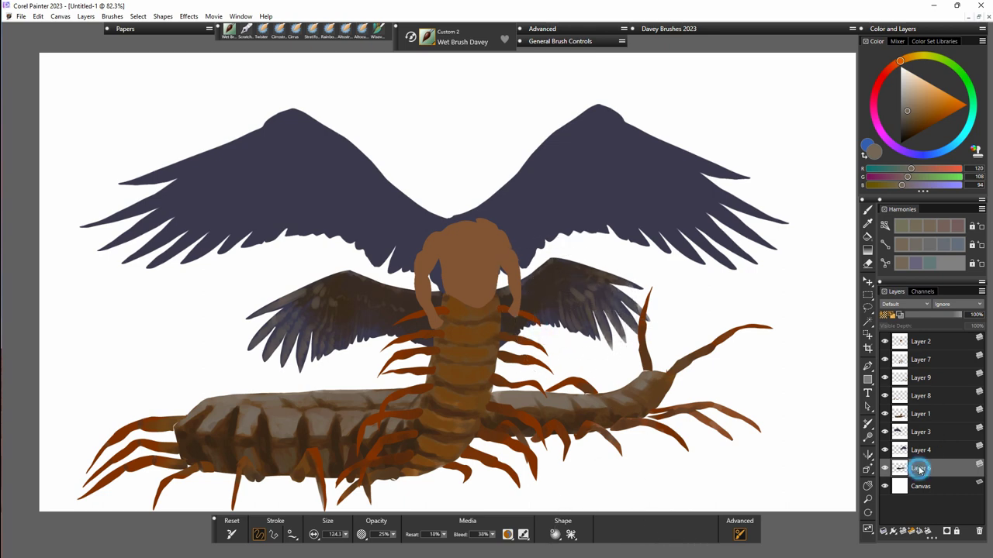
# Merge the two upper wing layers and build up the upper left wing's outer top edge with a lassoed fill in the wing color (RGB 57, 55, 73).
pyautogui.click(922, 434)
pyautogui.hotkey('ctrl', 'e')
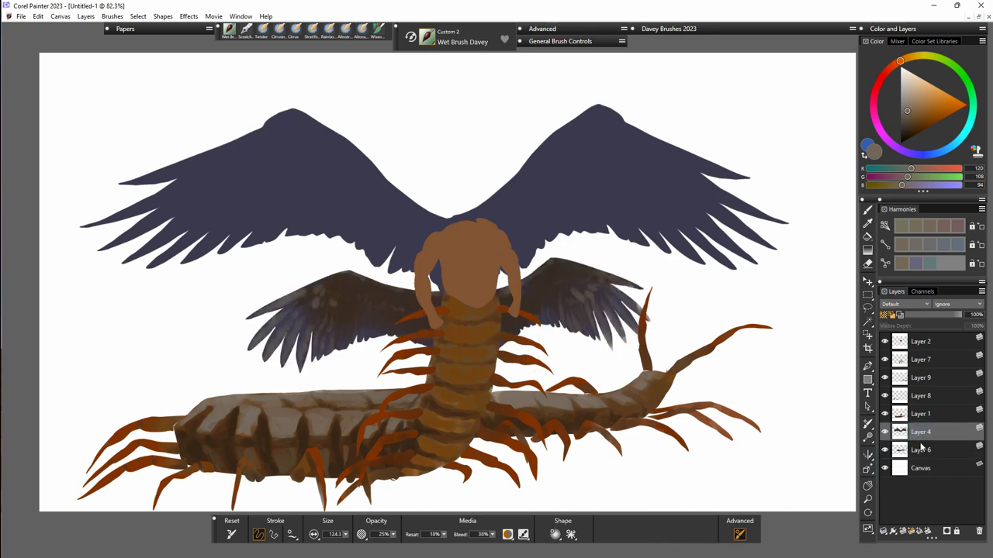
pyautogui.click(867, 307)
pyautogui.click(231, 535)
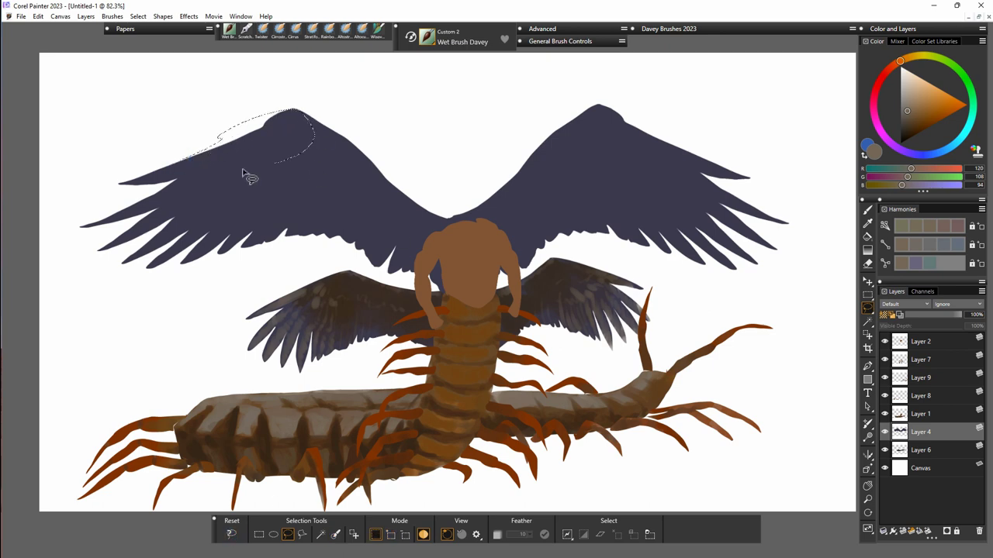
pyautogui.moveTo(244, 171); pyautogui.dragTo(227, 172)
pyautogui.click(867, 237)
pyautogui.keyDown('alt'); pyautogui.click(277, 152); pyautogui.keyUp('alt')
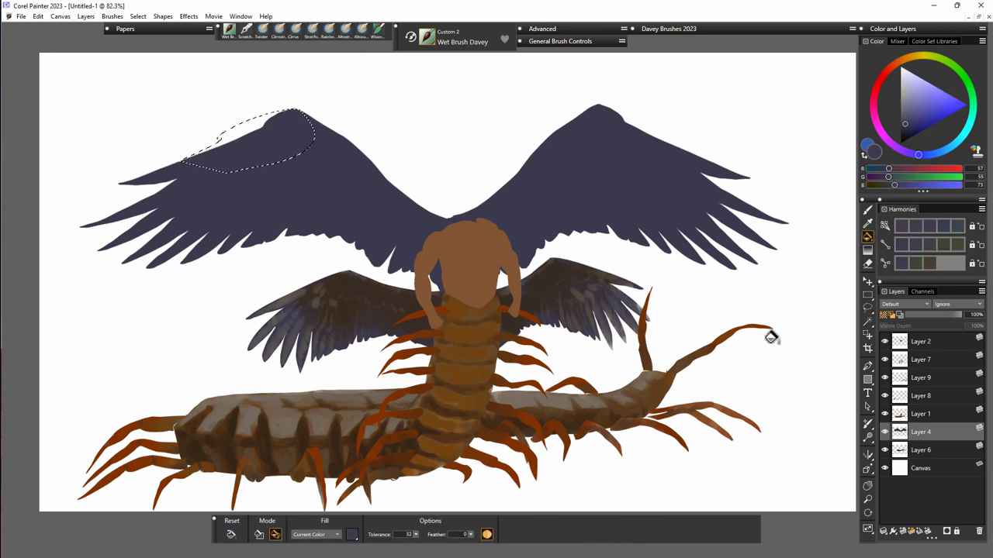
pyautogui.click(248, 133)
pyautogui.hotkey('ctrl', 'd')
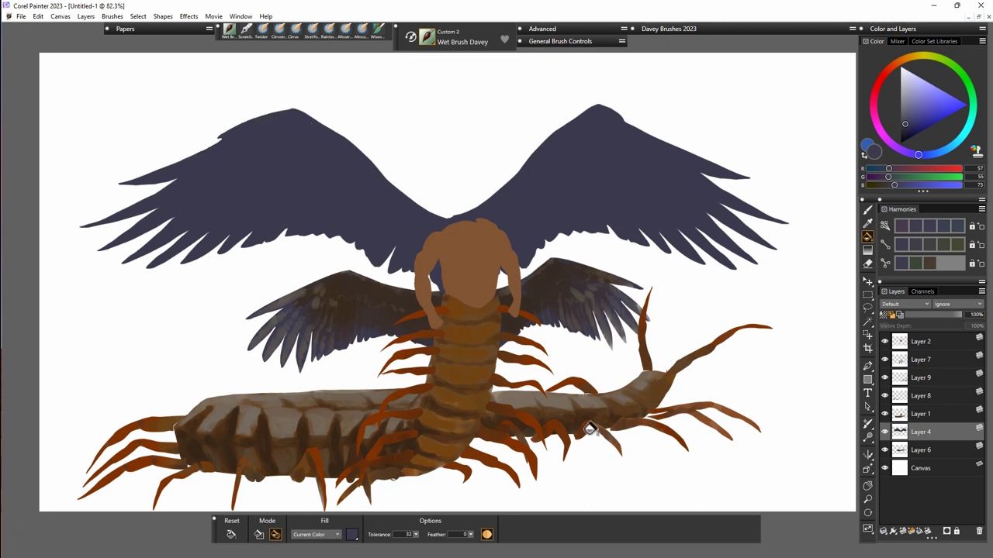
# Round out the upper left wing's inner top edge, from its peak to the shoulder, with a lassoed fill in the wing color.
pyautogui.press('l')
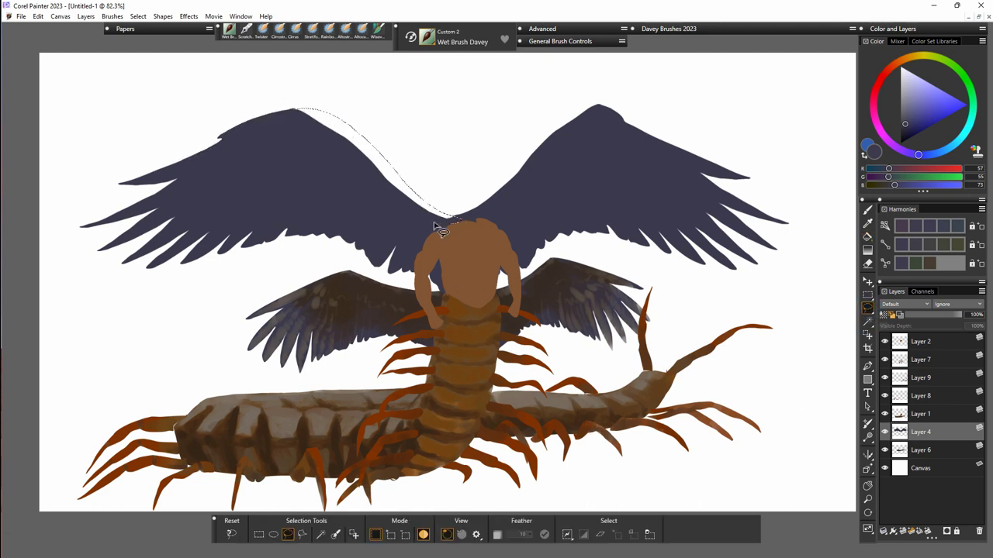
pyautogui.moveTo(434, 225); pyautogui.dragTo(292, 110)
pyautogui.click(867, 238)
pyautogui.click(399, 181)
pyautogui.hotkey('ctrl', 'd')
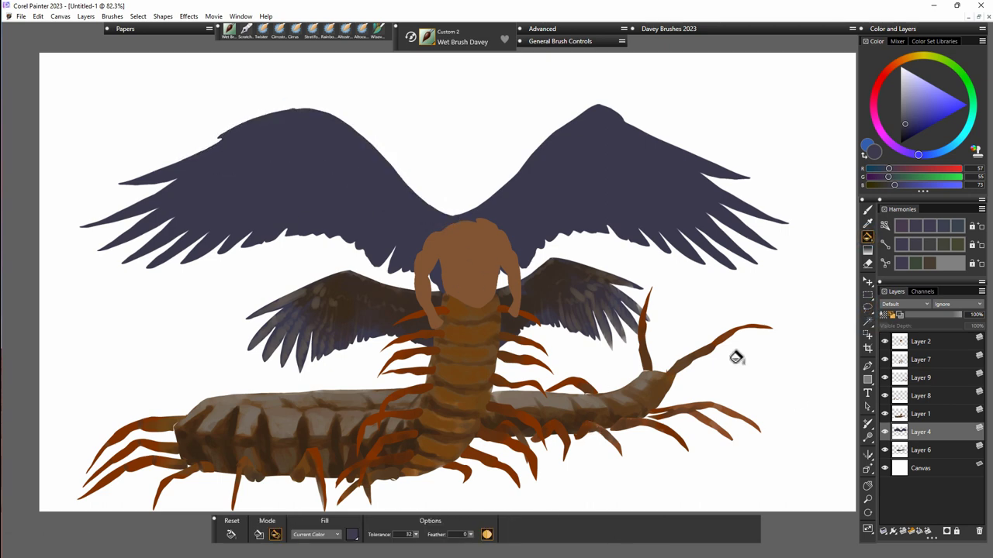
# Extend the upper right wing's top edge on both sides of its peak with a lassoed fill in the wing color.
pyautogui.click(868, 307)
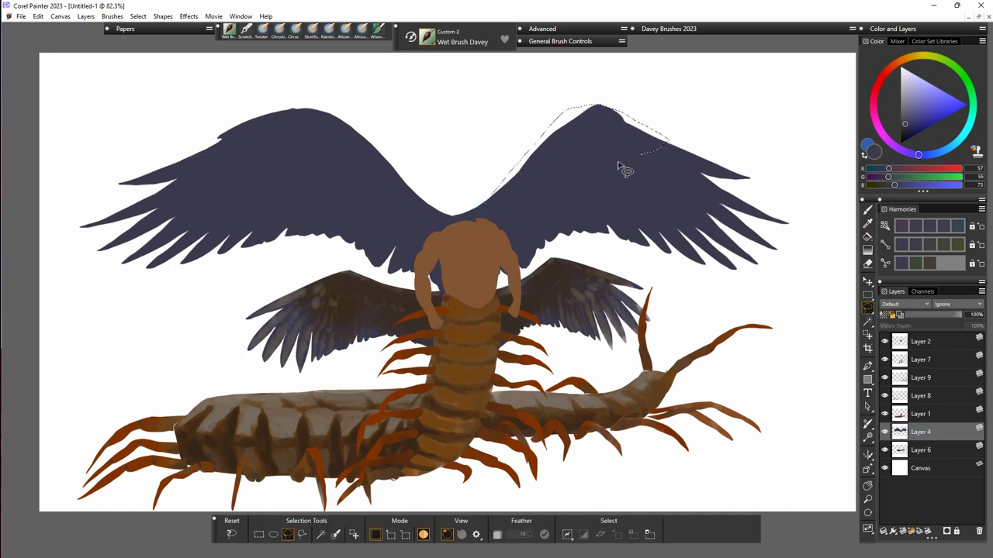
pyautogui.moveTo(624, 171); pyautogui.dragTo(515, 214)
pyautogui.press('k')
pyautogui.click(584, 145)
pyautogui.hotkey('ctrl', 'd')
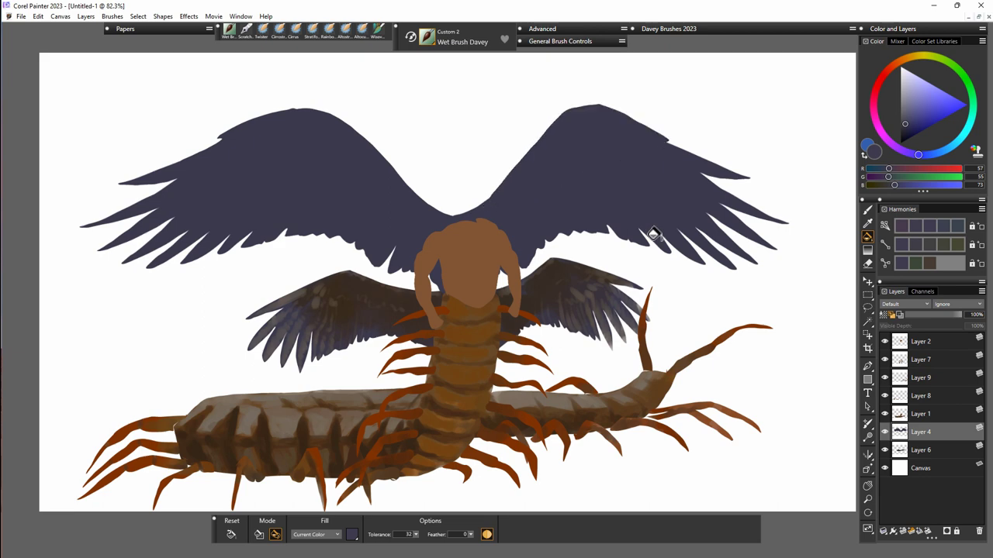
# Fill out the middle of the upper right wing's lower feather edge with a lassoed area in the wing color.
pyautogui.click(868, 308)
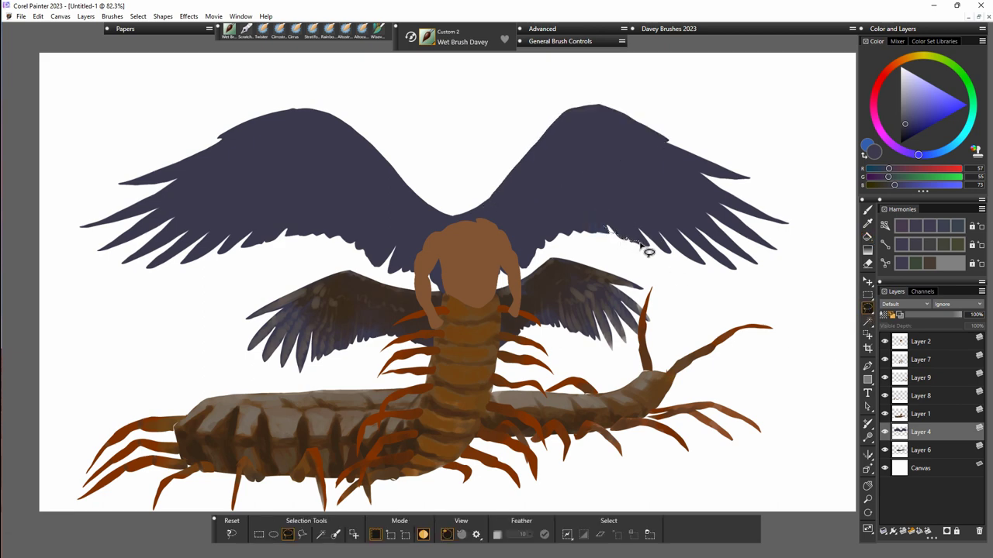
pyautogui.press('k')
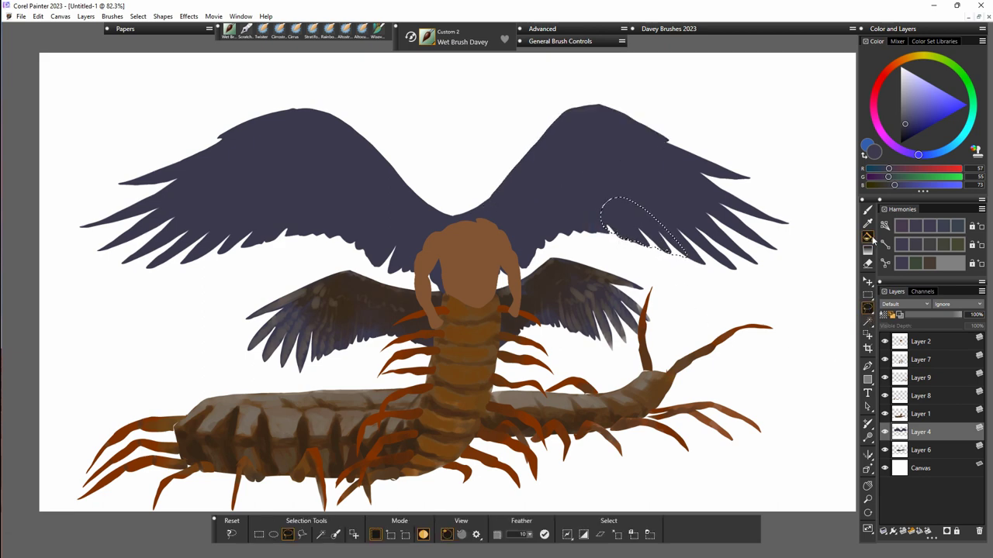
pyautogui.click(698, 268)
pyautogui.hotkey('ctrl', 'd')
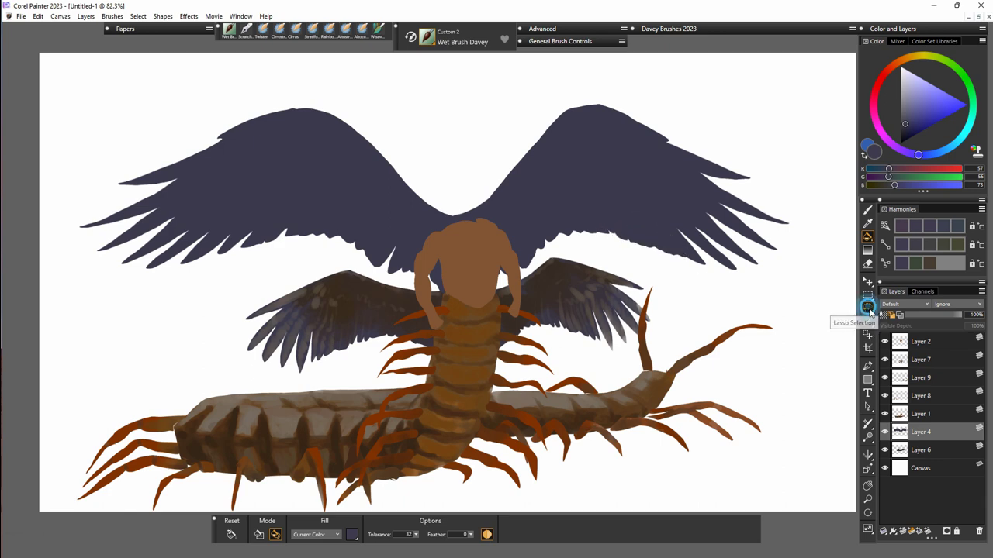
# Lasso several flight feathers at the upper right wing's outer end, fill them with the wing color to thicken them, and deselect.
pyautogui.click(868, 308)
pyautogui.moveTo(676, 255)
pyautogui.mouseDown()
pyautogui.moveTo(658, 221)
pyautogui.moveTo(657, 241)
pyautogui.mouseUp()
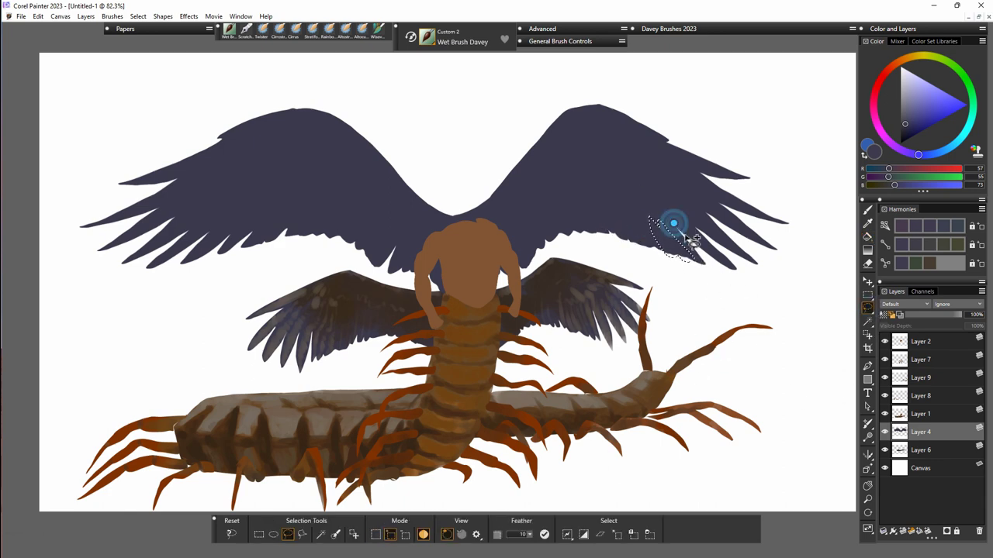
pyautogui.moveTo(718, 244)
pyautogui.mouseDown()
pyautogui.moveTo(760, 266)
pyautogui.moveTo(741, 240)
pyautogui.moveTo(773, 259)
pyautogui.moveTo(748, 226)
pyautogui.moveTo(782, 254)
pyautogui.moveTo(749, 213)
pyautogui.moveTo(784, 226)
pyautogui.moveTo(802, 259)
pyautogui.moveTo(757, 200)
pyautogui.mouseUp()
pyautogui.moveTo(707, 176)
pyautogui.mouseDown()
pyautogui.moveTo(759, 181)
pyautogui.moveTo(692, 163)
pyautogui.mouseUp()
pyautogui.click(867, 237)
pyautogui.click(773, 226)
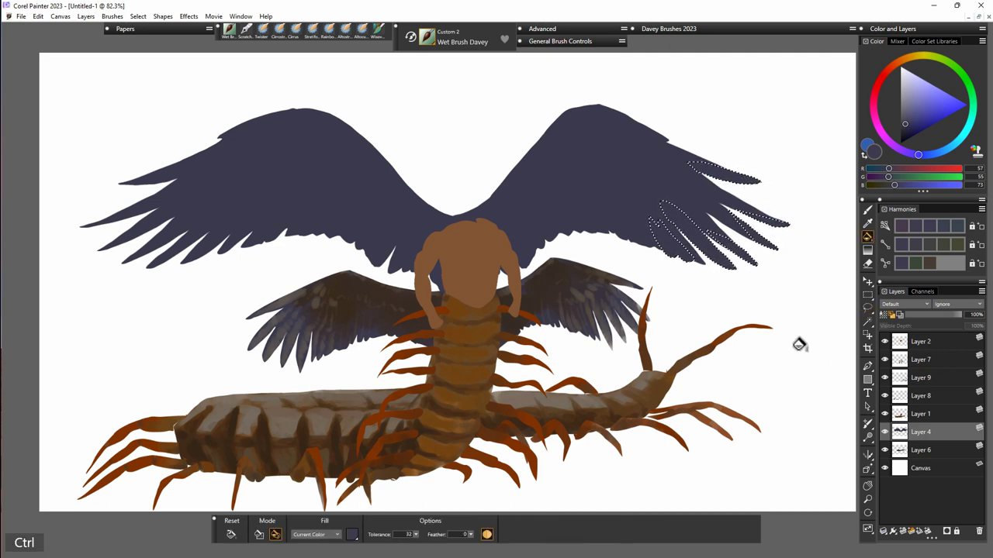
pyautogui.press('F10')
# With Layer 4's transparency preserved, paint very dark brown (RGB 49, 33, 21) over the tops of both upper wings and blend it into the blue-gray feathers.
pyautogui.click(867, 210)
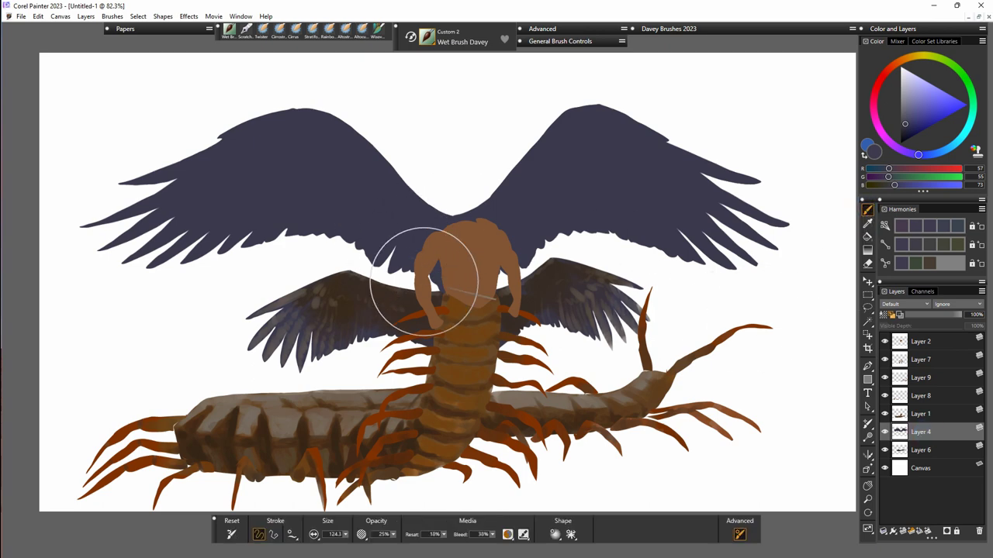
pyautogui.keyDown('alt'); pyautogui.click(332, 302); pyautogui.keyUp('alt')
pyautogui.click(907, 132)
pyautogui.moveTo(233, 132); pyautogui.dragTo(259, 132)
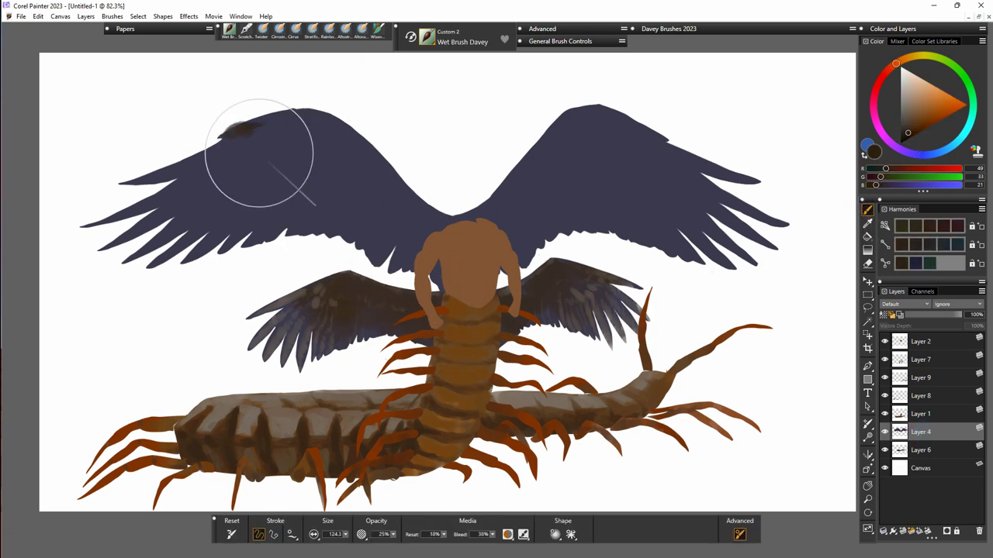
pyautogui.hotkey('ctrl', 'z')
pyautogui.click(883, 315)
pyautogui.moveTo(327, 126)
pyautogui.mouseDown()
pyautogui.moveTo(294, 142)
pyautogui.moveTo(672, 194)
pyautogui.moveTo(672, 228)
pyautogui.moveTo(348, 205)
pyautogui.mouseUp()
pyautogui.keyDown('alt'); pyautogui.click(277, 209); pyautogui.keyUp('alt')
pyautogui.moveTo(251, 191)
pyautogui.mouseDown()
pyautogui.moveTo(211, 170)
pyautogui.moveTo(191, 197)
pyautogui.moveTo(227, 195)
pyautogui.moveTo(179, 208)
pyautogui.moveTo(188, 241)
pyautogui.moveTo(183, 174)
pyautogui.moveTo(369, 253)
pyautogui.moveTo(303, 224)
pyautogui.moveTo(455, 268)
pyautogui.moveTo(555, 227)
pyautogui.moveTo(671, 237)
pyautogui.moveTo(719, 188)
pyautogui.moveTo(681, 234)
pyautogui.mouseUp()
# Sample a gray (RGB 98, 88, 86), reduce the brush size to 44.5, and paint highlights on the upper wings' outer feathers and right leading edge.
pyautogui.keyDown('alt'); pyautogui.click(288, 300); pyautogui.keyUp('alt')
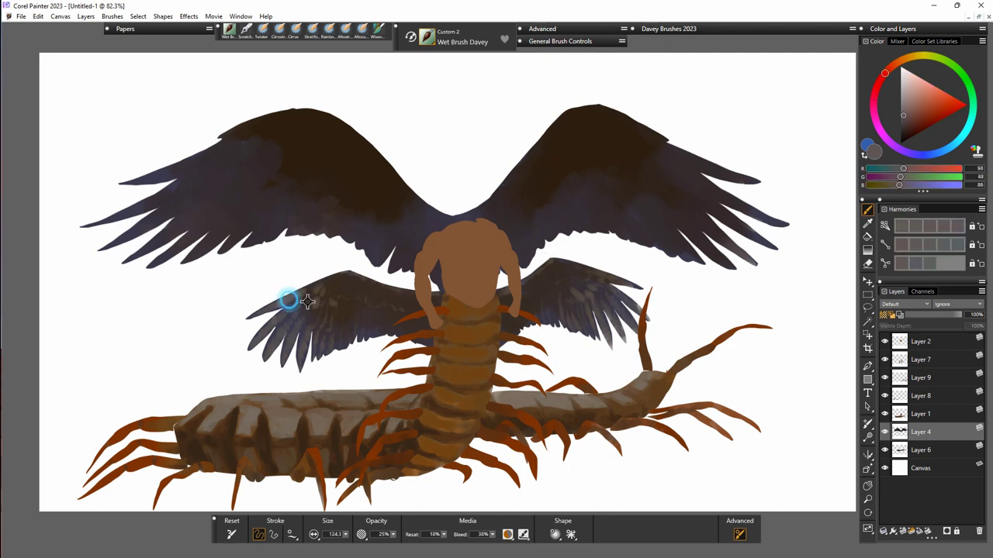
pyautogui.moveTo(345, 534); pyautogui.dragTo(324, 552)
pyautogui.moveTo(547, 173)
pyautogui.mouseDown()
pyautogui.moveTo(487, 207)
pyautogui.moveTo(569, 111)
pyautogui.moveTo(602, 109)
pyautogui.moveTo(610, 136)
pyautogui.moveTo(647, 155)
pyautogui.moveTo(678, 153)
pyautogui.mouseUp()
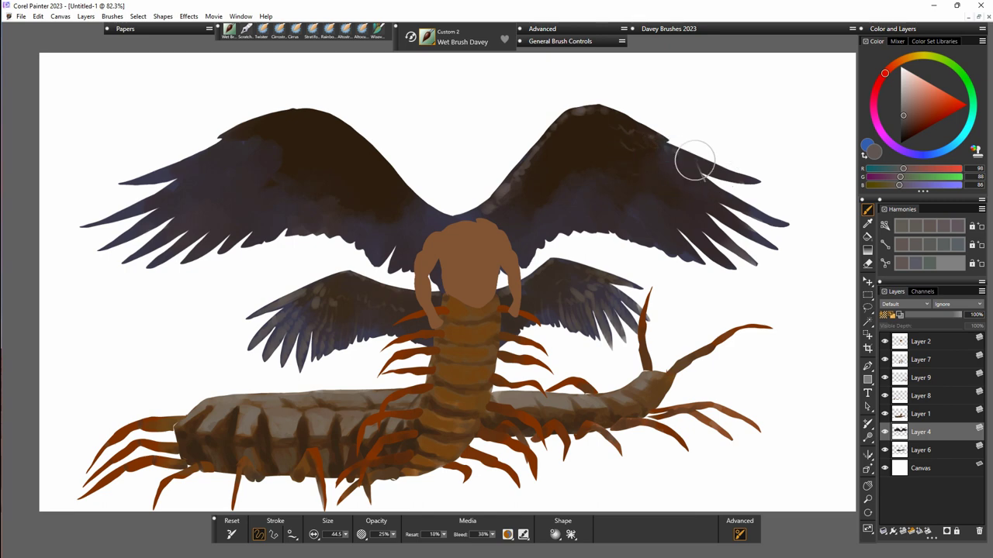
pyautogui.moveTo(695, 186); pyautogui.dragTo(727, 202)
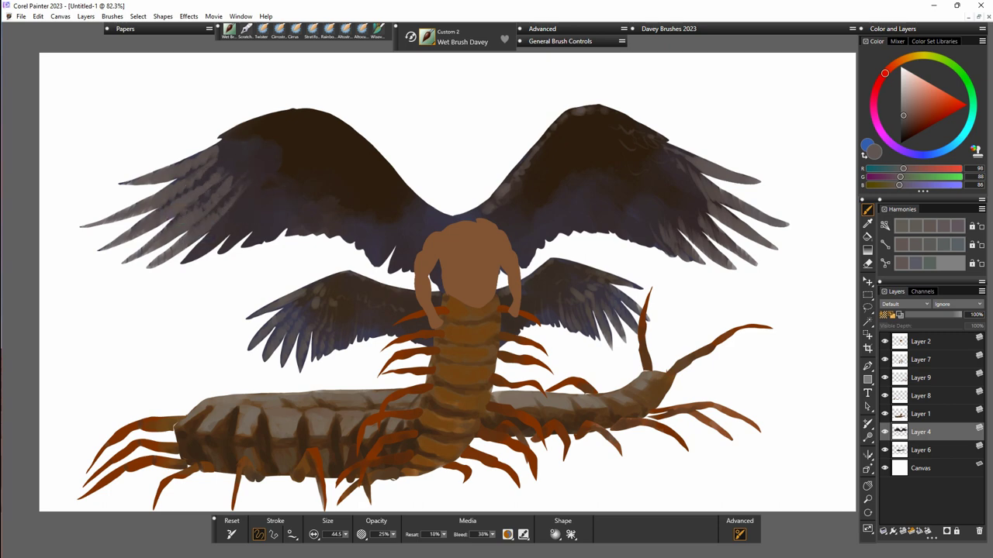
# Paint gray highlights over the outer feathers of both upper wings, sampling grays from the existing feathers.
pyautogui.click(220, 246)
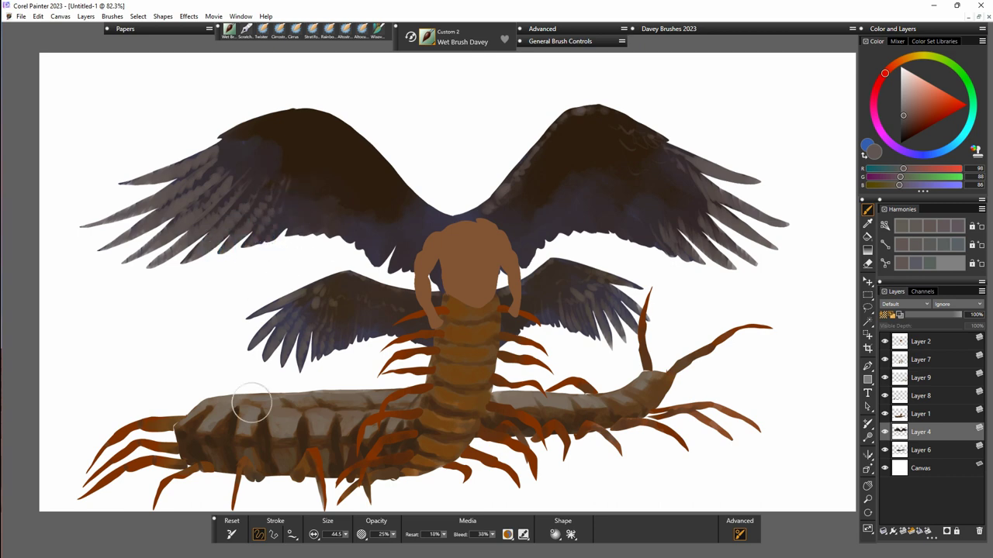
pyautogui.moveTo(635, 213)
pyautogui.mouseDown()
pyautogui.moveTo(652, 244)
pyautogui.moveTo(647, 226)
pyautogui.mouseUp()
pyautogui.keyDown('alt'); pyautogui.click(630, 197); pyautogui.keyUp('alt')
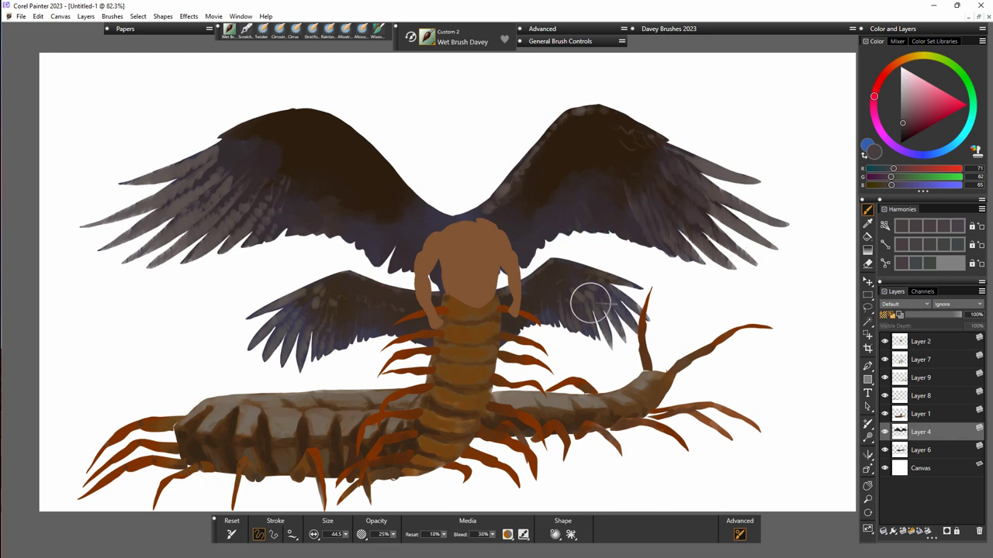
pyautogui.keyDown('alt'); pyautogui.click(248, 145); pyautogui.keyUp('alt')
pyautogui.moveTo(267, 141); pyautogui.dragTo(273, 153)
pyautogui.moveTo(249, 148)
pyautogui.mouseDown()
pyautogui.moveTo(277, 159)
pyautogui.moveTo(253, 163)
pyautogui.moveTo(285, 193)
pyautogui.mouseUp()
pyautogui.moveTo(229, 183)
pyautogui.mouseDown()
pyautogui.moveTo(237, 209)
pyautogui.moveTo(272, 170)
pyautogui.mouseUp()
pyautogui.click(634, 159)
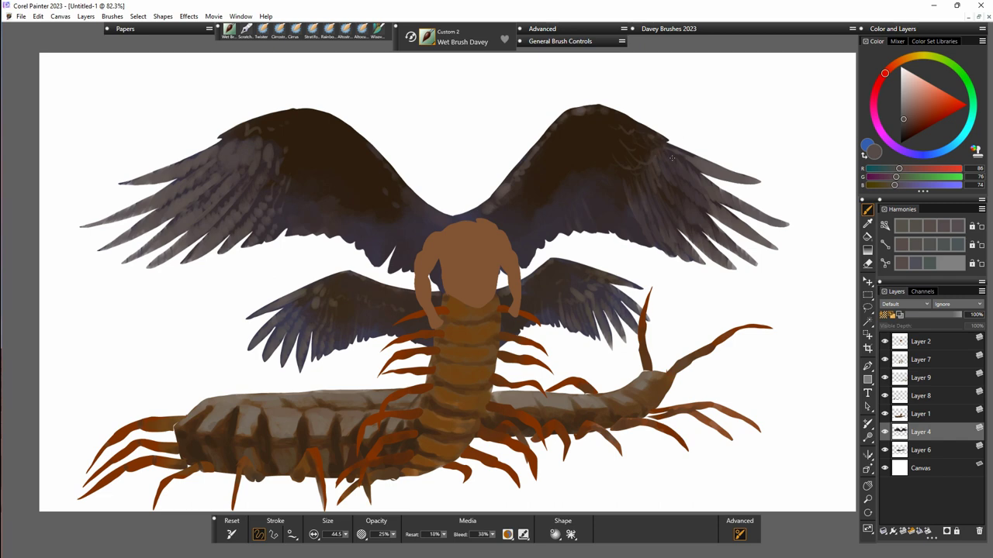
# Sample a darker gray (RGB 66, 59, 61) and paint feather strokes across the middle and inner part of the upper left wing.
pyautogui.keyDown('alt'); pyautogui.click(285, 218); pyautogui.keyUp('alt')
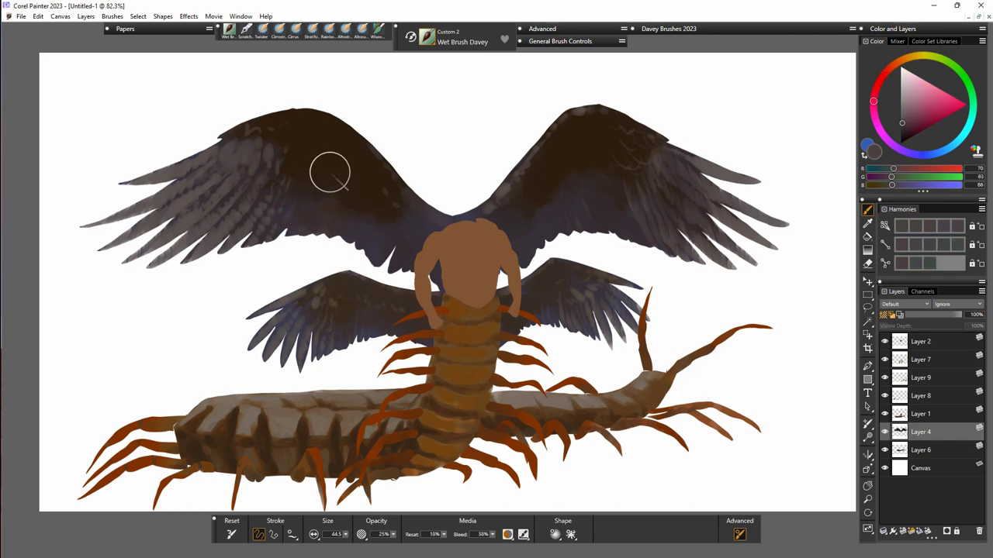
pyautogui.keyDown('alt'); pyautogui.click(294, 226); pyautogui.keyUp('alt')
pyautogui.moveTo(324, 177)
pyautogui.mouseDown()
pyautogui.moveTo(344, 248)
pyautogui.moveTo(372, 252)
pyautogui.mouseUp()
pyautogui.moveTo(313, 160); pyautogui.dragTo(340, 187)
pyautogui.moveTo(298, 155); pyautogui.dragTo(300, 169)
pyautogui.moveTo(274, 147)
pyautogui.mouseDown()
pyautogui.moveTo(303, 165)
pyautogui.moveTo(370, 170)
pyautogui.moveTo(287, 130)
pyautogui.moveTo(333, 150)
pyautogui.mouseUp()
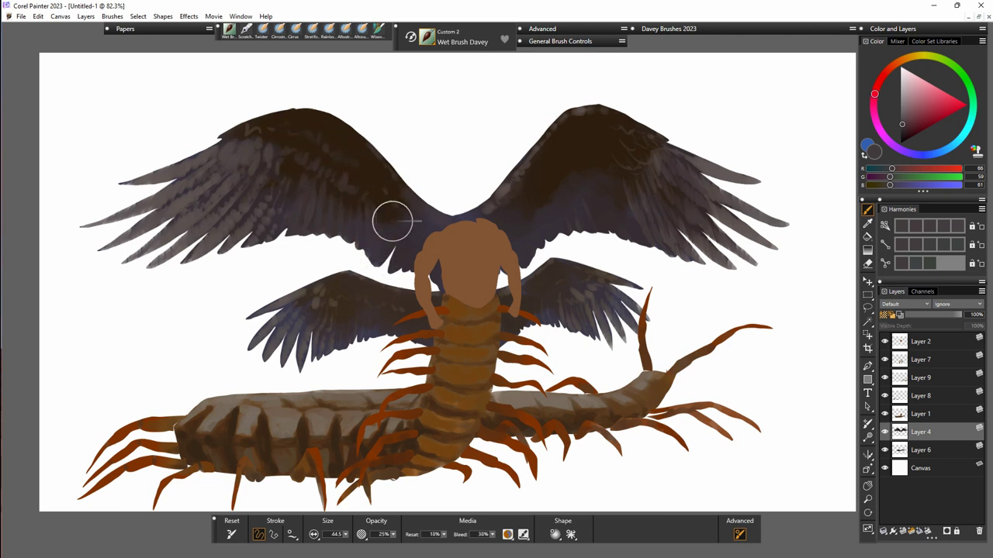
pyautogui.moveTo(395, 224); pyautogui.dragTo(399, 235)
# Paint matching dark gray feather strokes across the inner and middle part of the upper right wing.
pyautogui.moveTo(509, 205); pyautogui.dragTo(519, 246)
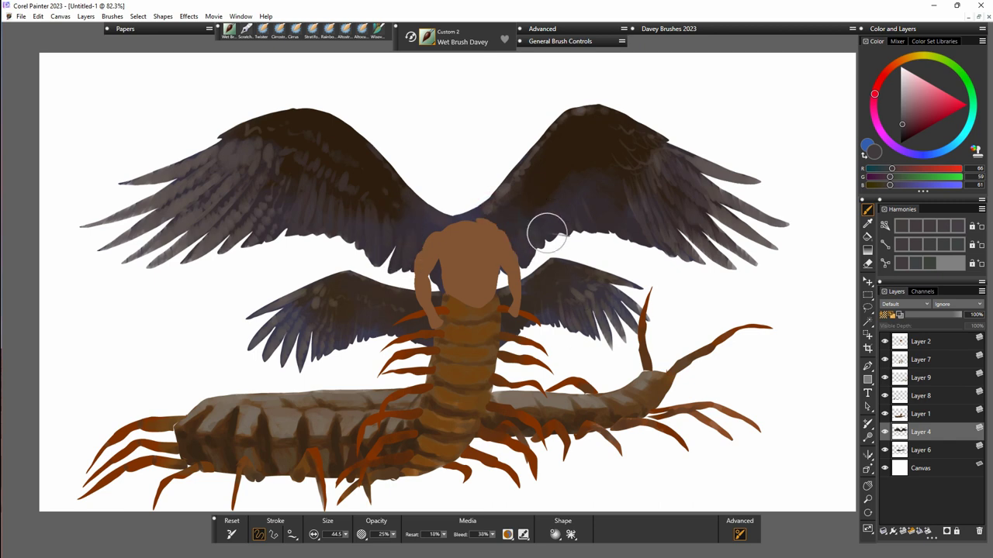
pyautogui.moveTo(539, 210); pyautogui.dragTo(556, 237)
pyautogui.moveTo(565, 197); pyautogui.dragTo(594, 241)
pyautogui.moveTo(598, 200)
pyautogui.mouseDown()
pyautogui.moveTo(620, 243)
pyautogui.moveTo(630, 233)
pyautogui.moveTo(561, 186)
pyautogui.moveTo(592, 179)
pyautogui.mouseUp()
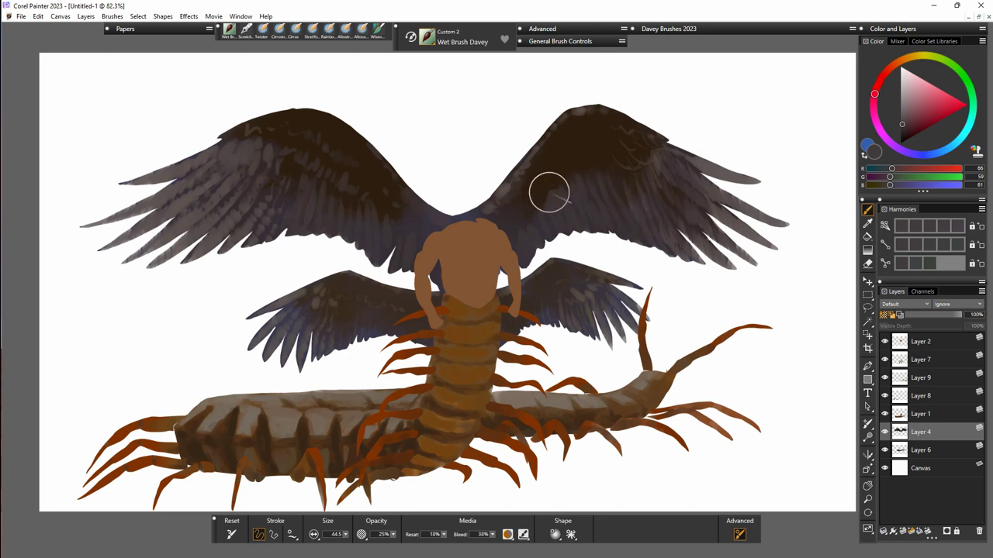
pyautogui.moveTo(530, 198)
pyautogui.mouseDown()
pyautogui.moveTo(602, 124)
pyautogui.moveTo(631, 142)
pyautogui.mouseUp()
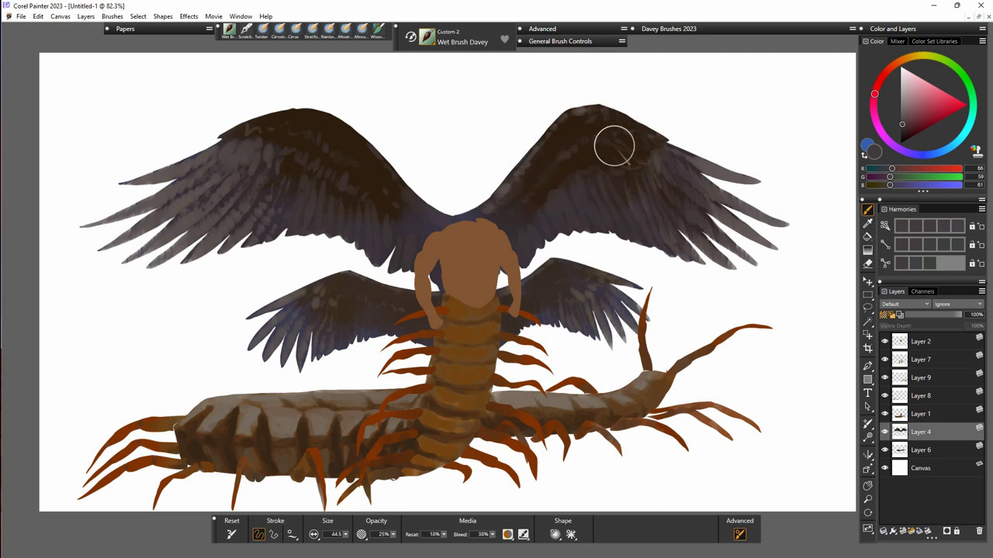
# Mix a near-black (RGB 34, 26, 29) and darken the gaps between feathers on the upper right wing.
pyautogui.keyDown('alt'); pyautogui.click(571, 145); pyautogui.keyUp('alt')
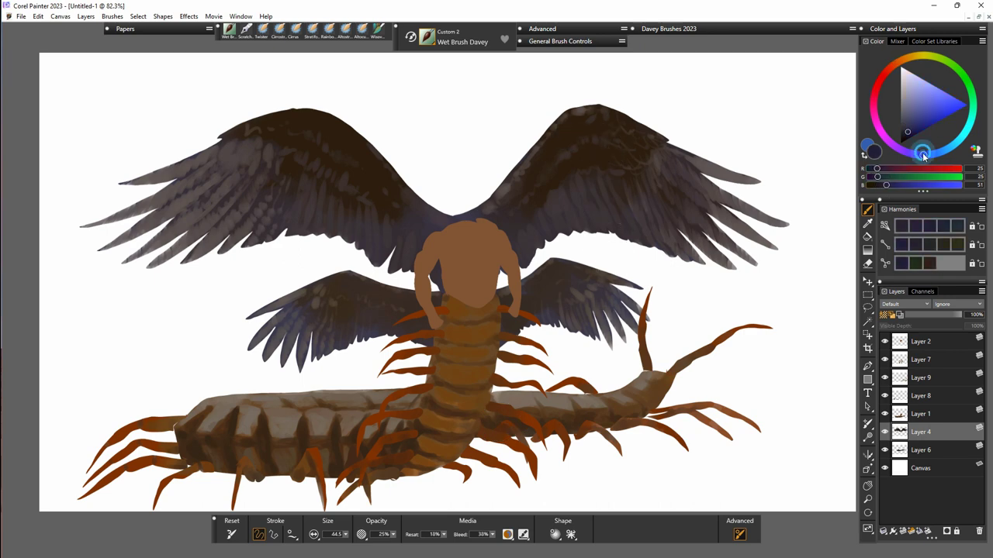
pyautogui.click(906, 133)
pyautogui.click(631, 122)
pyautogui.click(906, 131)
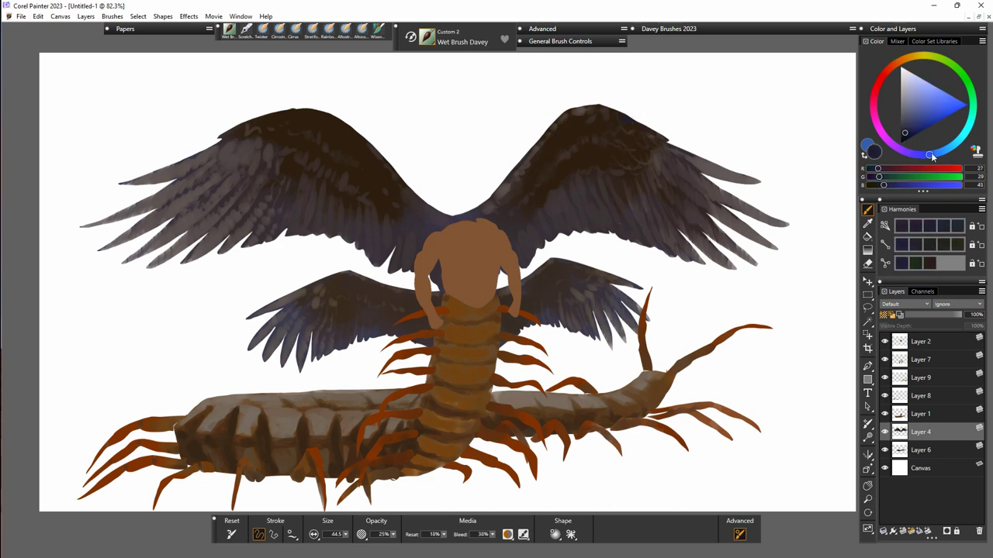
pyautogui.moveTo(926, 158); pyautogui.dragTo(876, 99)
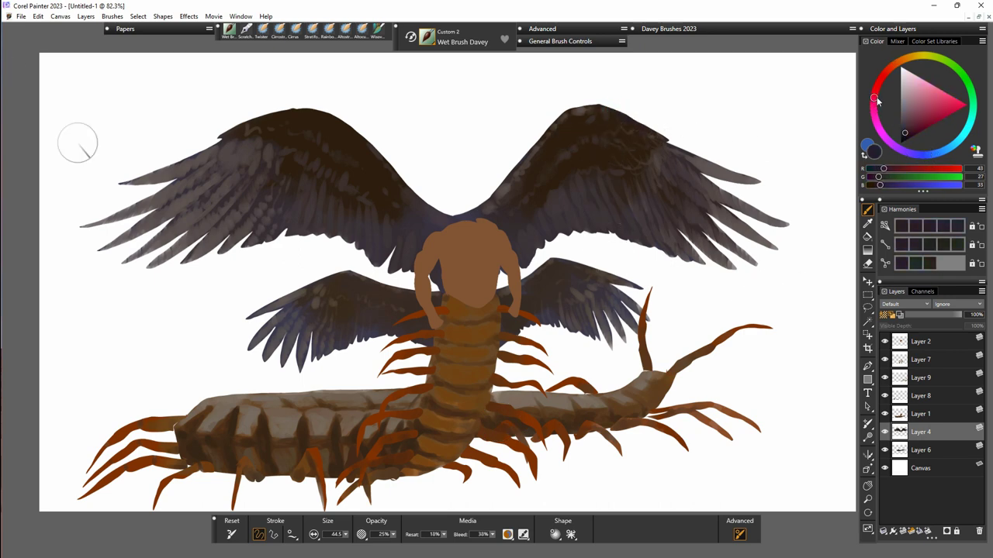
pyautogui.click(903, 134)
pyautogui.moveTo(614, 110); pyautogui.dragTo(629, 126)
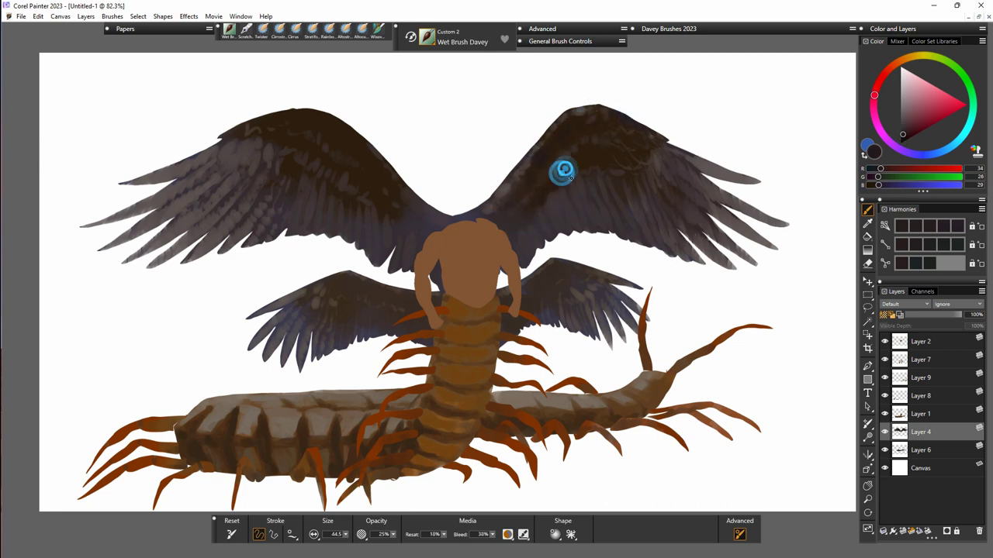
pyautogui.moveTo(622, 180); pyautogui.dragTo(656, 263)
pyautogui.moveTo(558, 191); pyautogui.dragTo(574, 217)
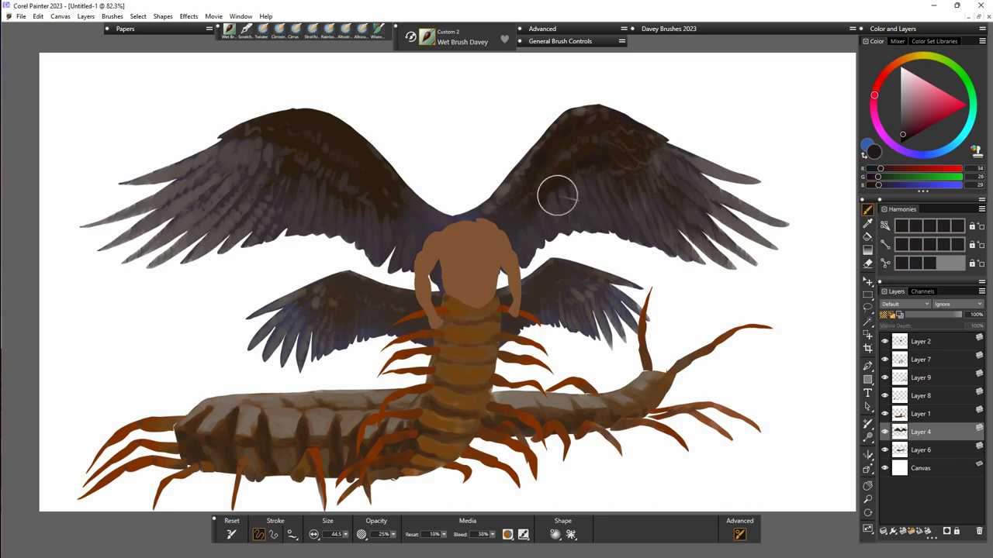
# Paint near-black feather separations and shadows across the upper left wing and at the upper right wing's base.
pyautogui.moveTo(389, 216); pyautogui.dragTo(430, 230)
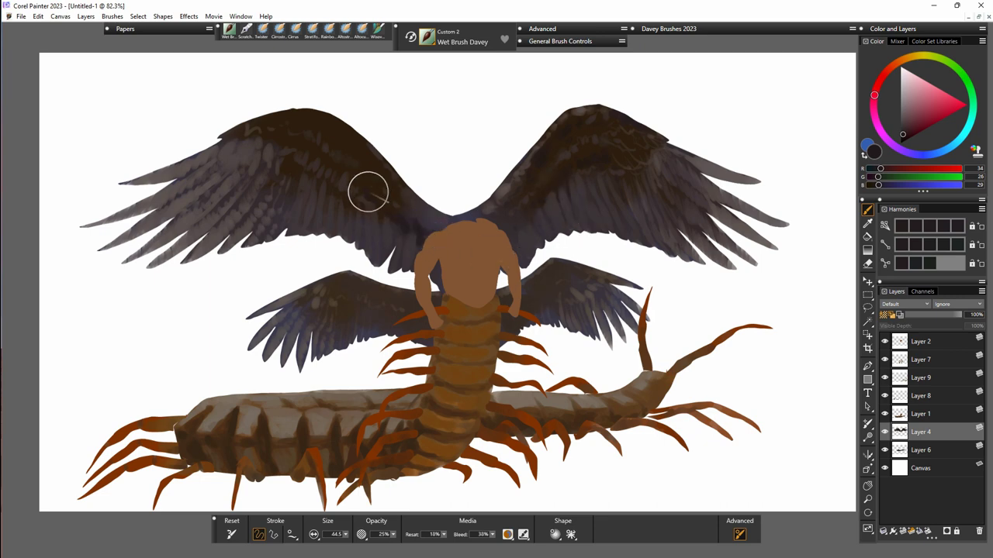
pyautogui.moveTo(336, 173)
pyautogui.mouseDown()
pyautogui.moveTo(276, 133)
pyautogui.moveTo(240, 148)
pyautogui.moveTo(286, 142)
pyautogui.moveTo(173, 219)
pyautogui.moveTo(187, 188)
pyautogui.mouseUp()
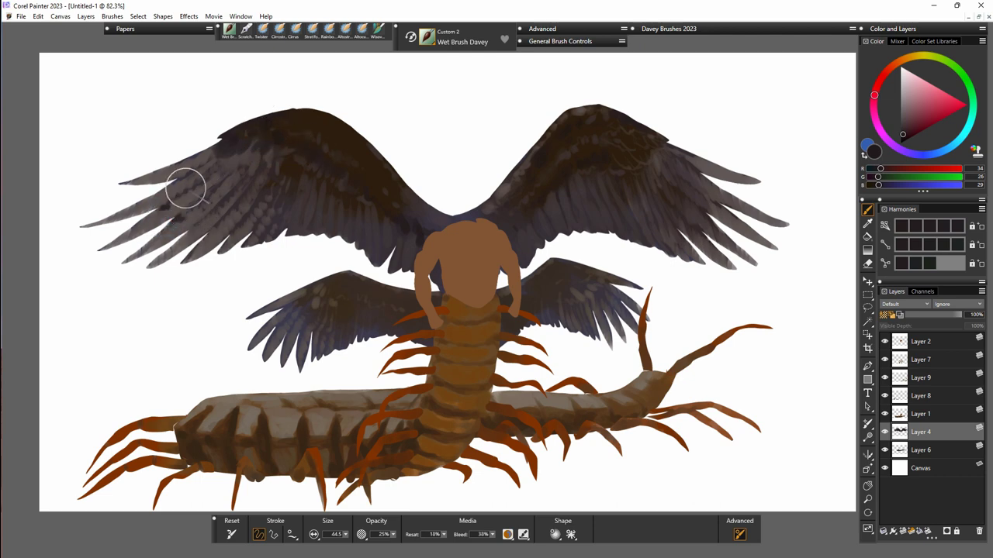
pyautogui.moveTo(181, 238); pyautogui.dragTo(226, 222)
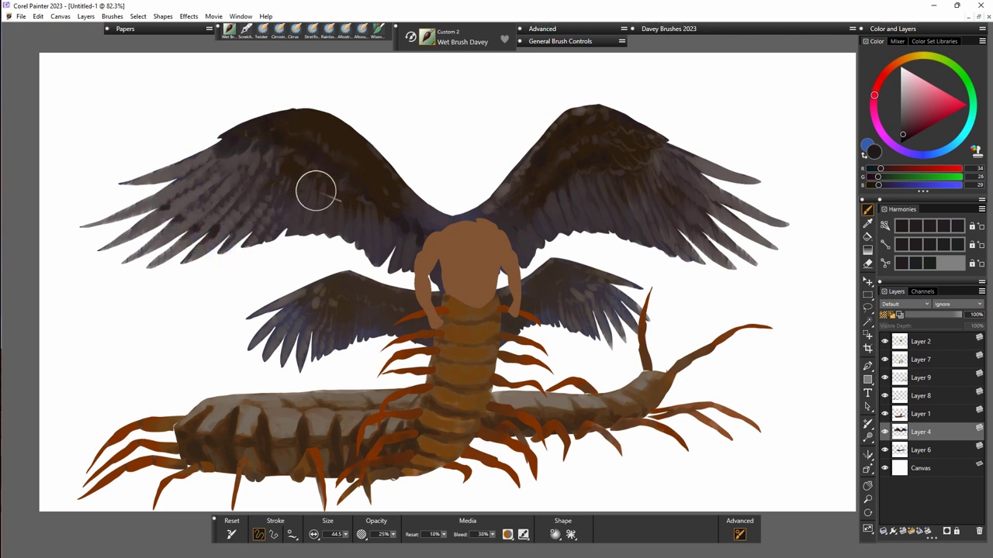
pyautogui.moveTo(297, 166)
pyautogui.mouseDown()
pyautogui.moveTo(298, 186)
pyautogui.moveTo(353, 181)
pyautogui.mouseUp()
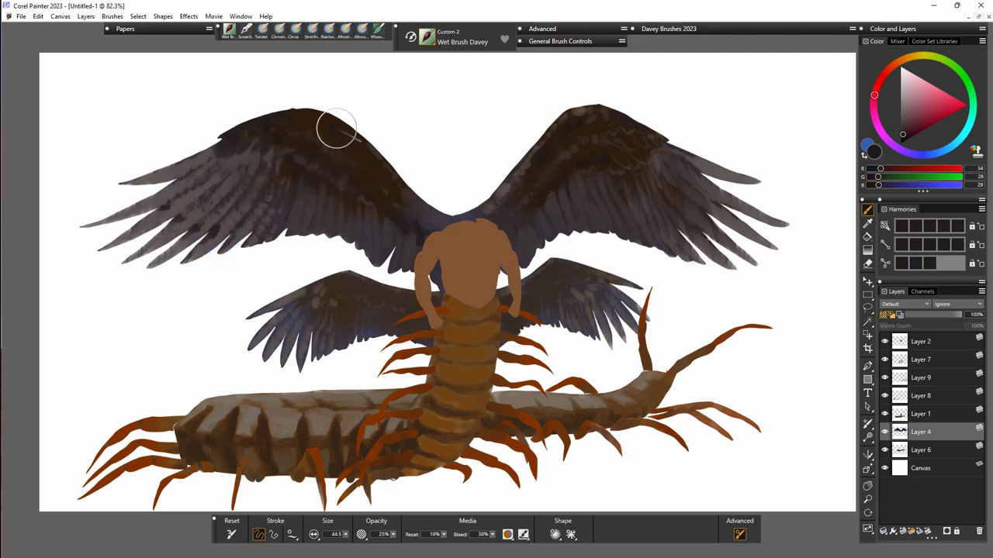
pyautogui.moveTo(347, 138)
pyautogui.mouseDown()
pyautogui.moveTo(354, 147)
pyautogui.moveTo(345, 151)
pyautogui.mouseUp()
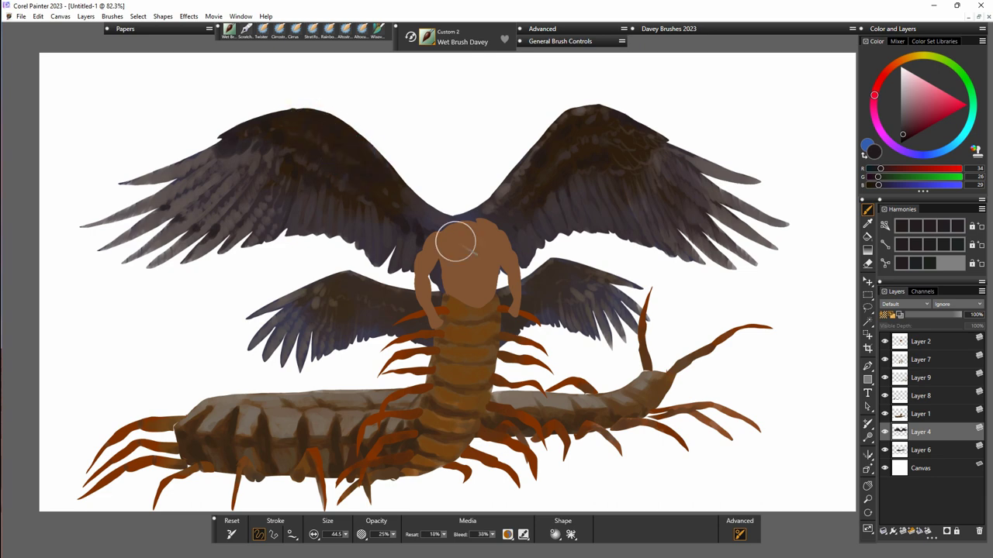
pyautogui.moveTo(383, 183)
pyautogui.mouseDown()
pyautogui.moveTo(383, 222)
pyautogui.moveTo(390, 193)
pyautogui.mouseUp()
pyautogui.moveTo(523, 222); pyautogui.dragTo(490, 216)
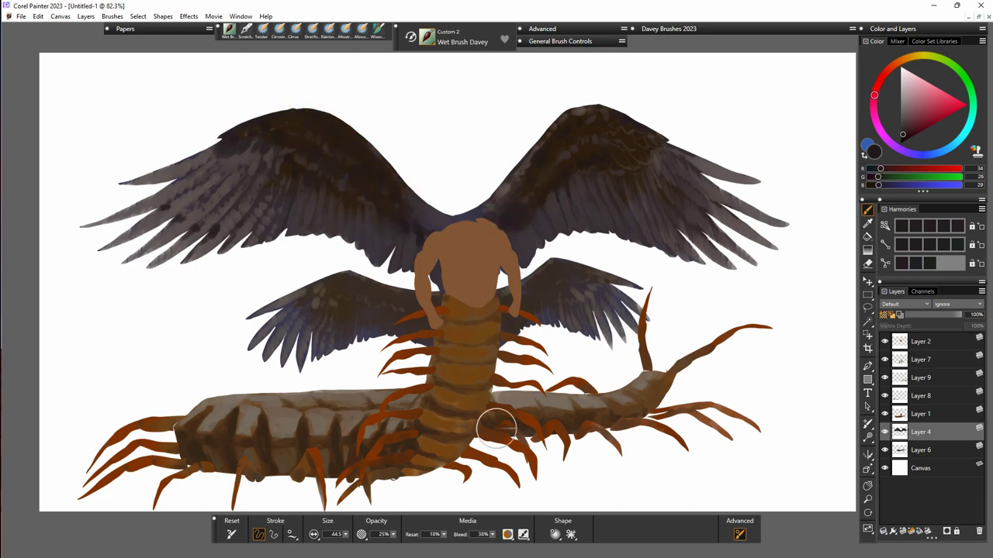
# On Layer 6, darken the tops and inner feathers of both lower wings with the same near-black.
pyautogui.click(921, 457)
pyautogui.moveTo(551, 273)
pyautogui.mouseDown()
pyautogui.moveTo(568, 294)
pyautogui.moveTo(530, 299)
pyautogui.moveTo(572, 291)
pyautogui.moveTo(581, 319)
pyautogui.moveTo(560, 324)
pyautogui.moveTo(580, 318)
pyautogui.mouseUp()
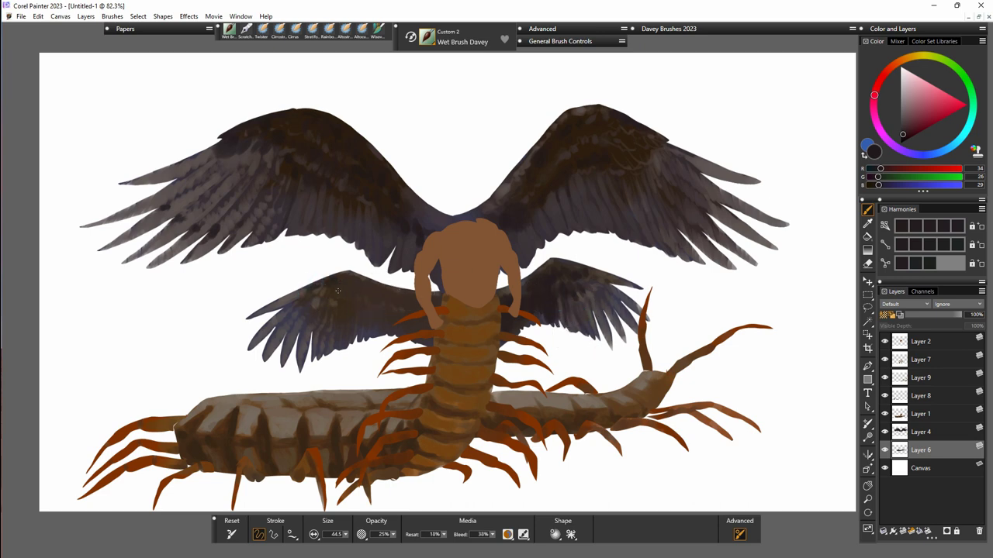
pyautogui.moveTo(337, 287); pyautogui.dragTo(354, 294)
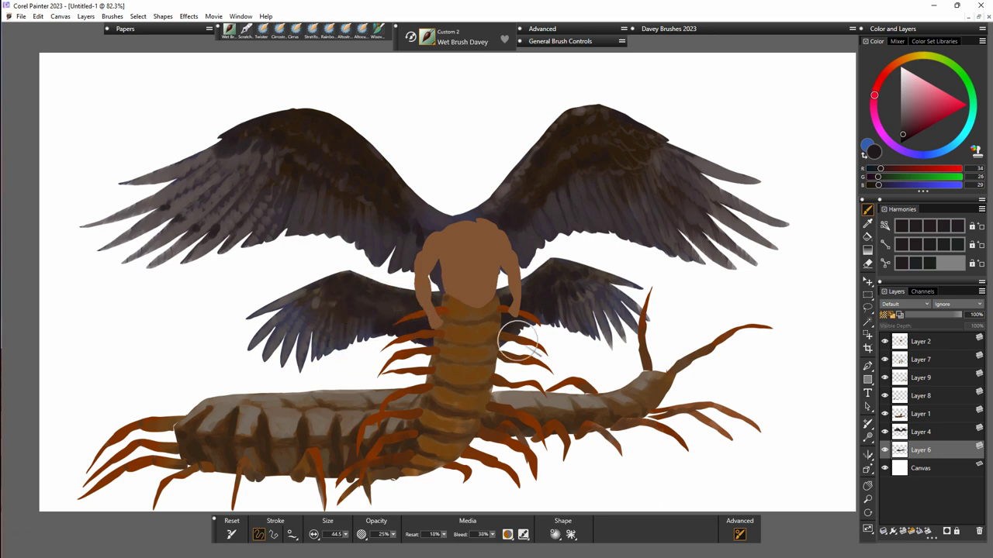
# Merge Layer 4 with Layer 6, set the merged wings' brightness to 15 and contrast to 32, and check by toggling layer visibility.
pyautogui.hotkey('ctrl', 'e')
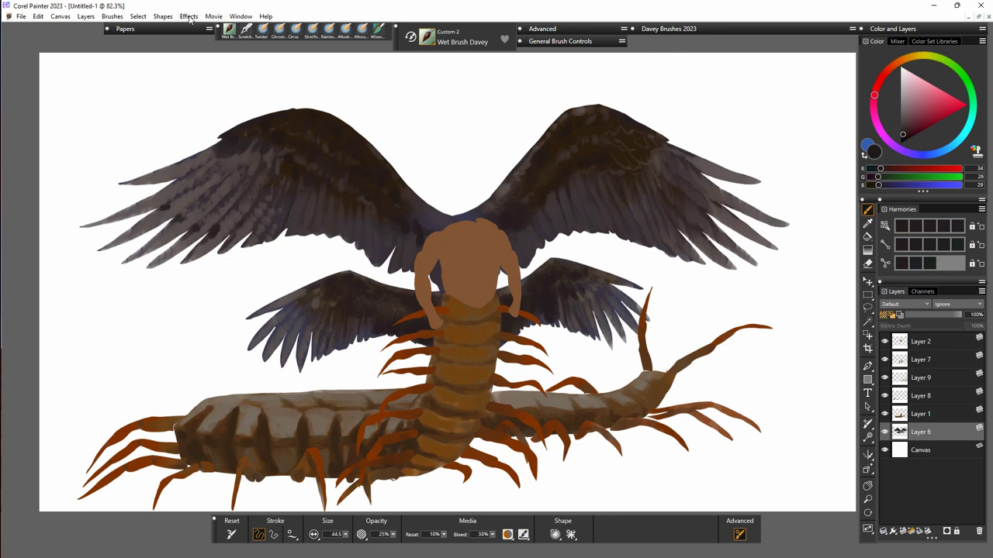
pyautogui.click(189, 17)
pyautogui.moveTo(282, 58)
pyautogui.click(361, 90)
pyautogui.click(419, 311)
pyautogui.moveTo(499, 262); pyautogui.dragTo(501, 285)
pyautogui.moveTo(485, 263); pyautogui.dragTo(514, 287)
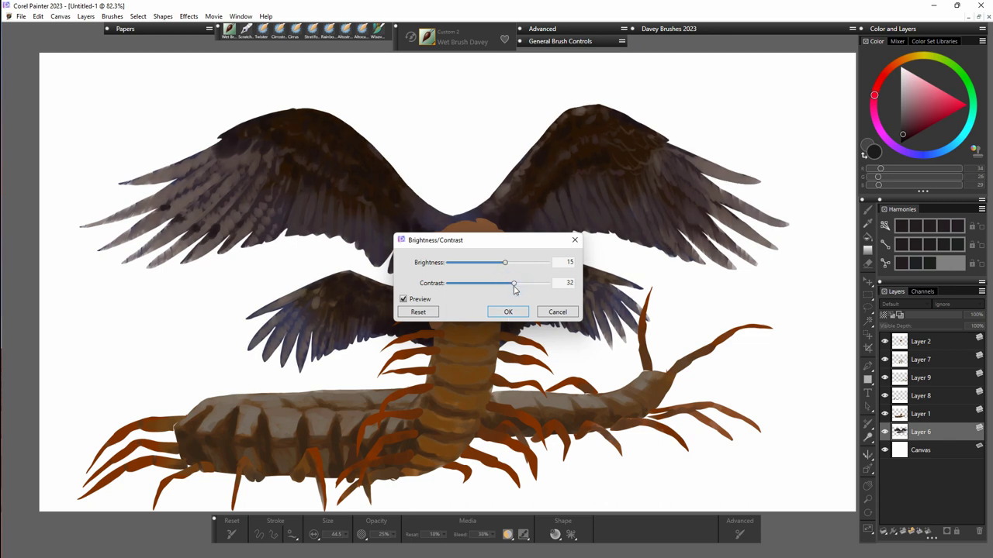
pyautogui.click(509, 312)
pyautogui.click(885, 432)
pyautogui.click(885, 432)
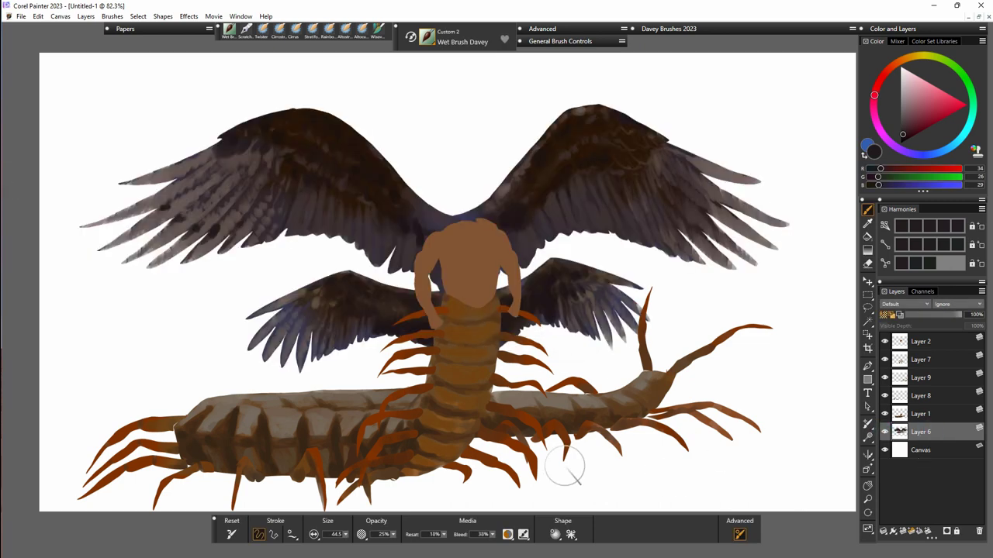
# Set Layer 1's brightness to 15 and contrast to 43 to intensify the body, and check by toggling its visibility.
pyautogui.click(925, 415)
pyautogui.click(189, 17)
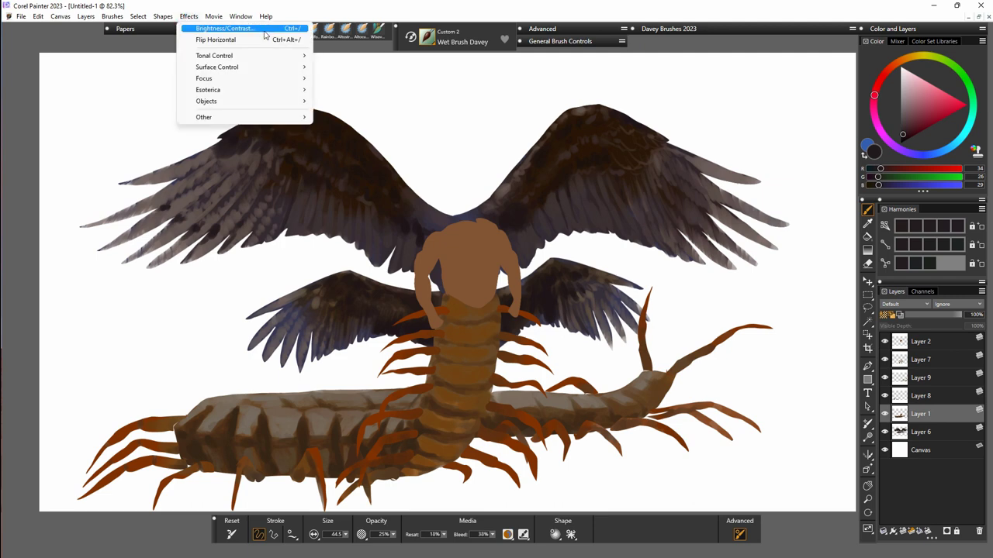
pyautogui.click(233, 31)
pyautogui.moveTo(520, 289); pyautogui.dragTo(524, 285)
pyautogui.click(525, 310)
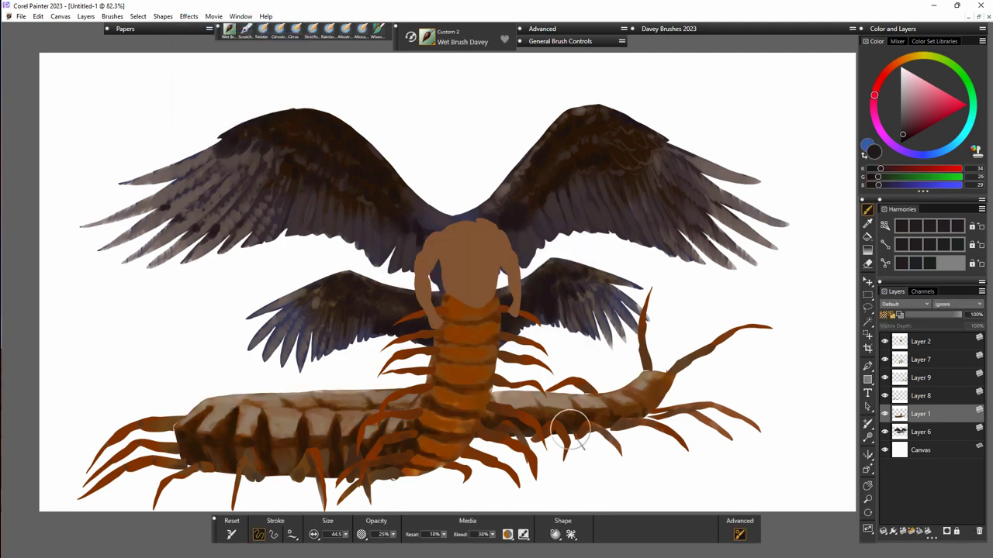
pyautogui.click(884, 414)
pyautogui.click(884, 414)
# Identify Layer 8's legs by toggling their visibility, and apply brightness 15 and contrast 43 to them.
pyautogui.click(922, 396)
pyautogui.click(884, 397)
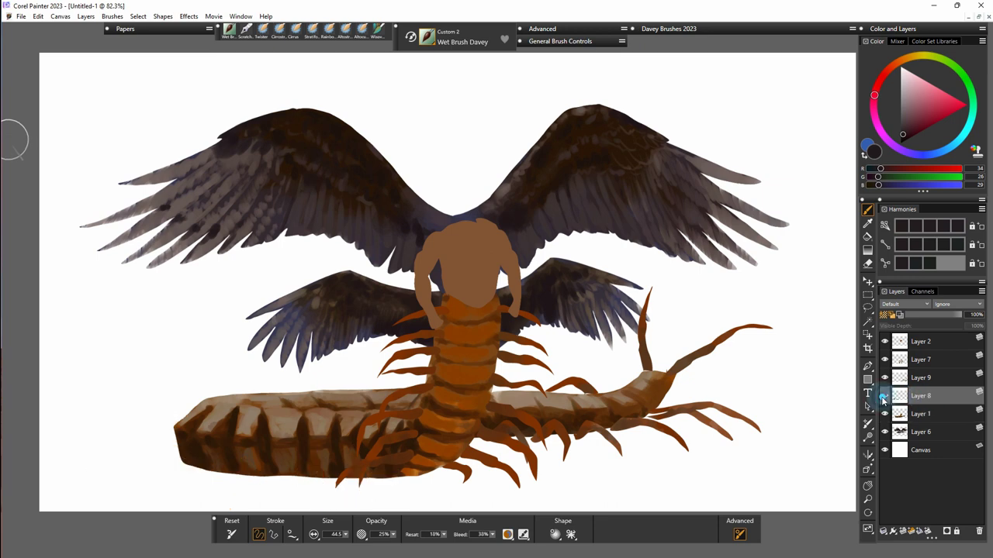
pyautogui.click(885, 396)
pyautogui.click(190, 17)
pyautogui.click(250, 30)
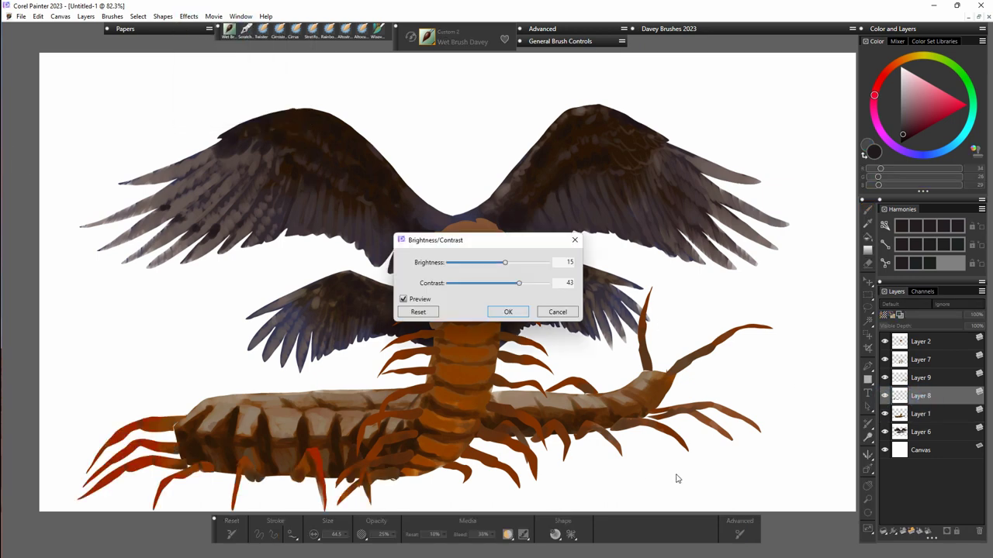
pyautogui.click(519, 317)
# Apply brightness 15 and contrast 43 to the legs on Layer 7.
pyautogui.click(921, 360)
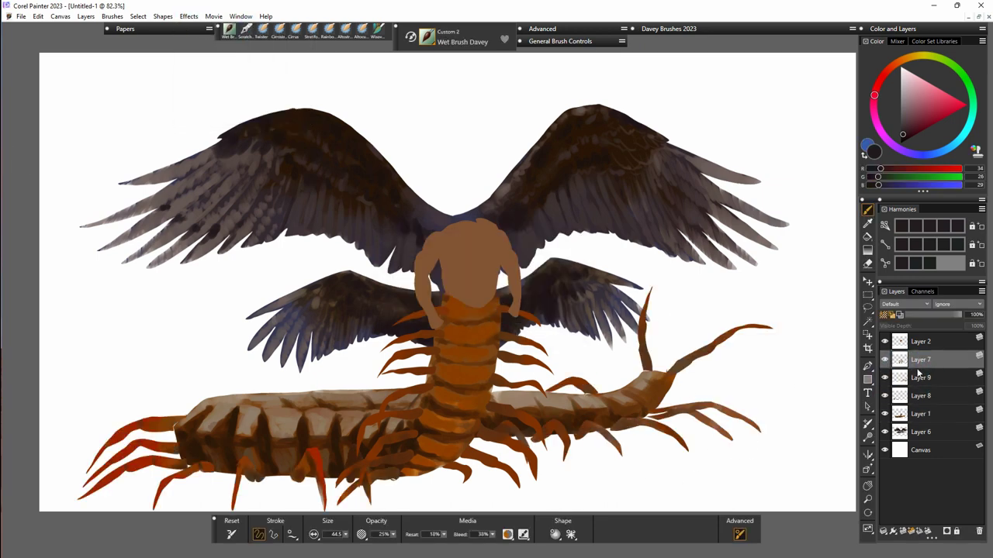
pyautogui.click(189, 16)
pyautogui.click(225, 28)
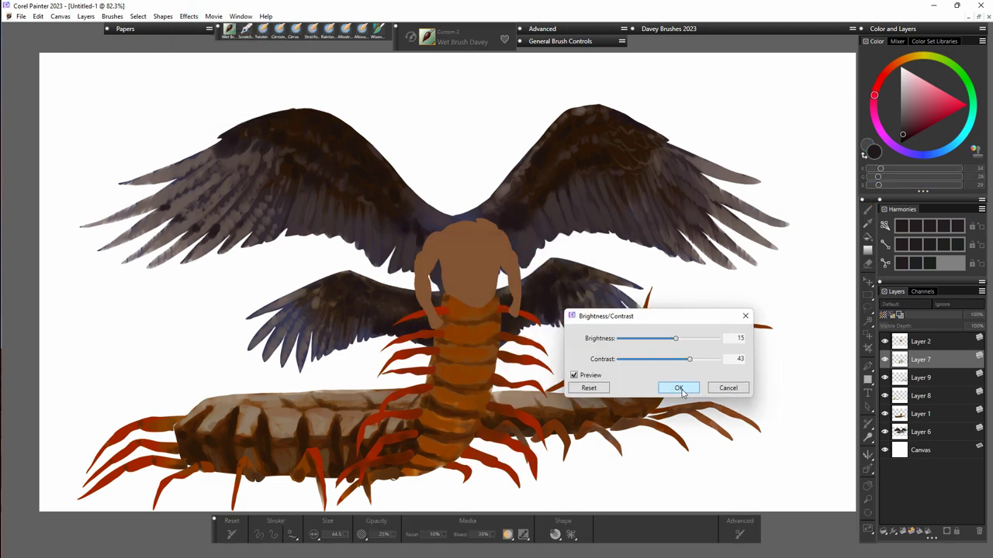
pyautogui.click(678, 387)
# Set the brightness to 18 and the contrast to 23 for the tail-end legs on Layer 9.
pyautogui.click(920, 378)
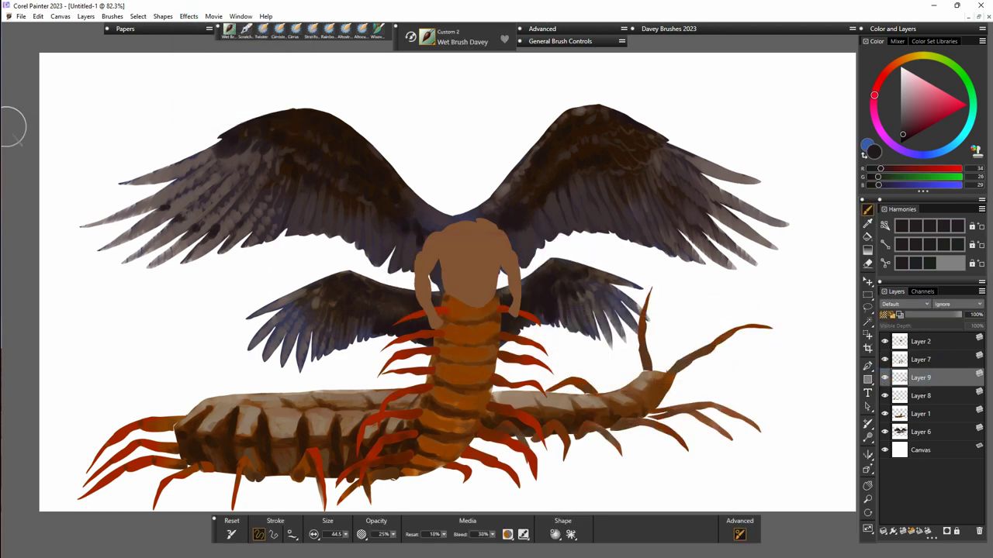
pyautogui.click(189, 15)
pyautogui.click(225, 28)
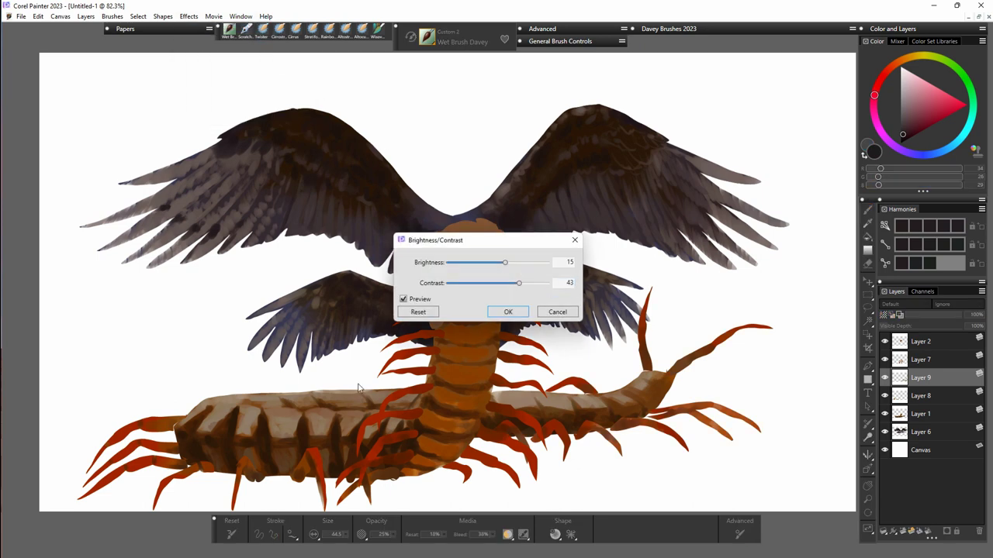
pyautogui.moveTo(505, 266); pyautogui.dragTo(508, 264)
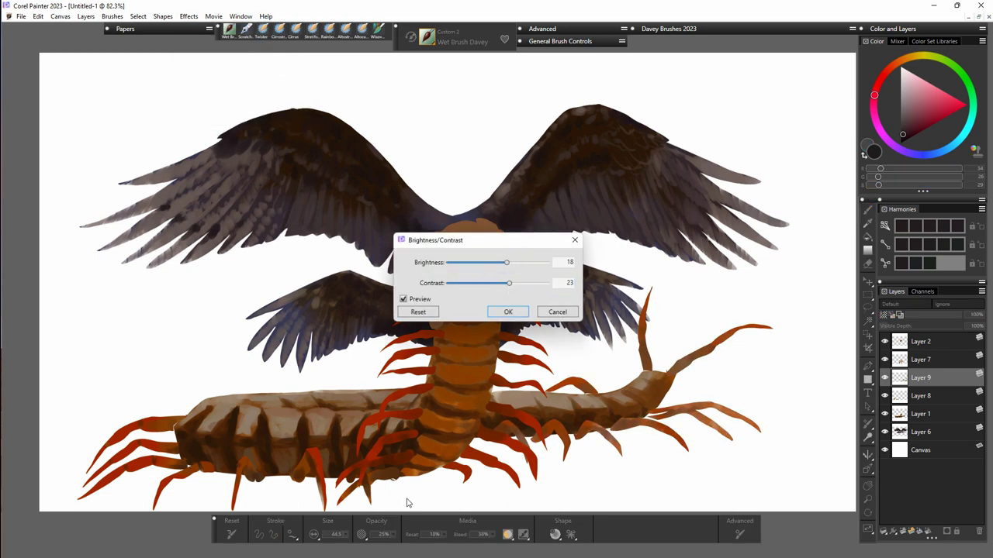
pyautogui.press('Return')
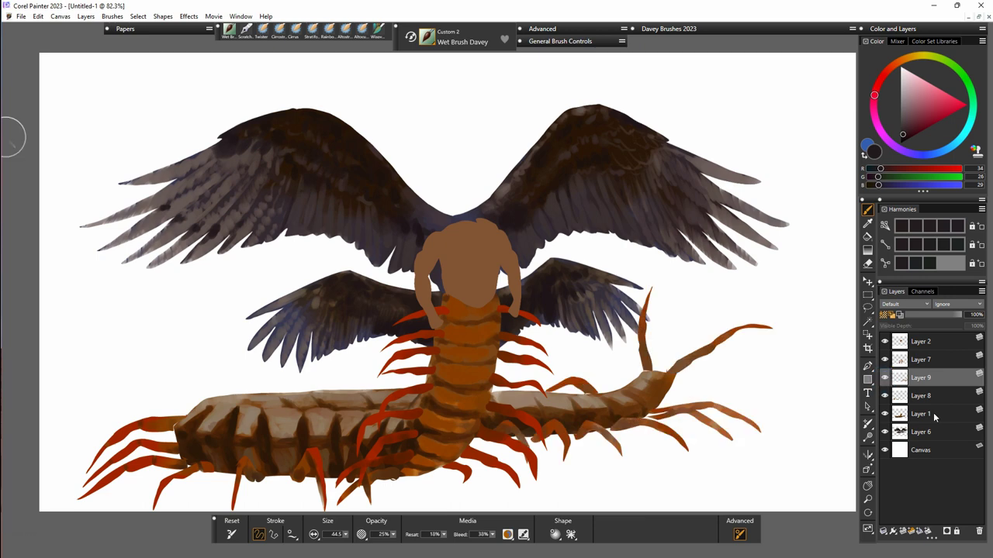
# On a new layer above the canvas, draw a vertical gradient fading from greyish blue (RGB 77, 83, 109) down to transparent behind the creature.
pyautogui.click(921, 450)
pyautogui.hotkey('ctrl', 'shift', 'n')
pyautogui.click(868, 251)
pyautogui.click(278, 535)
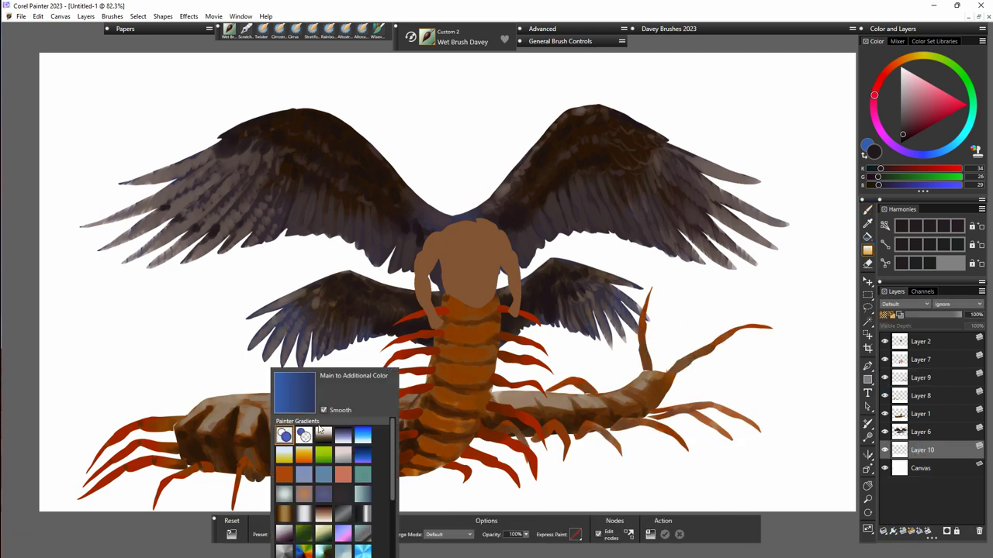
pyautogui.click(304, 437)
pyautogui.keyDown('alt'); pyautogui.click(288, 318); pyautogui.keyUp('alt')
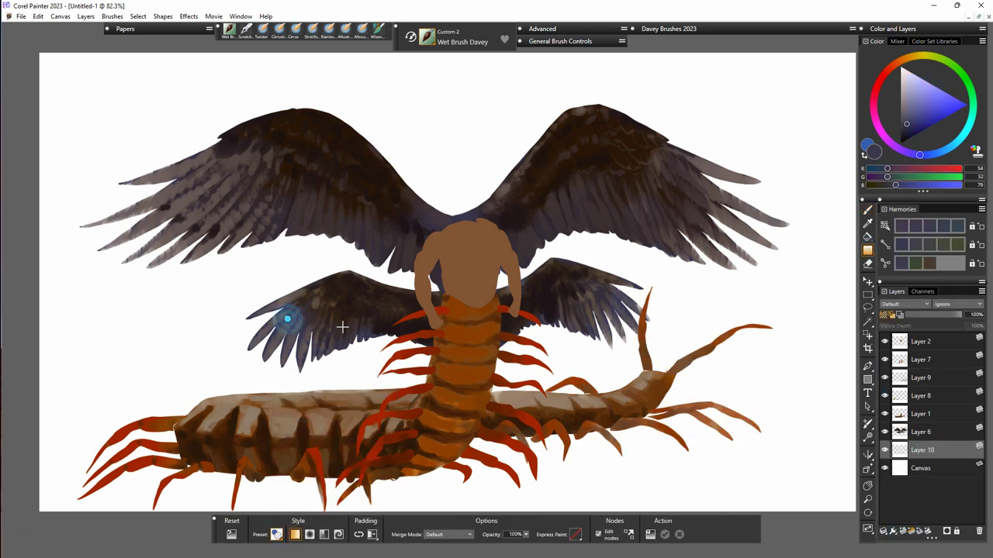
pyautogui.click(908, 115)
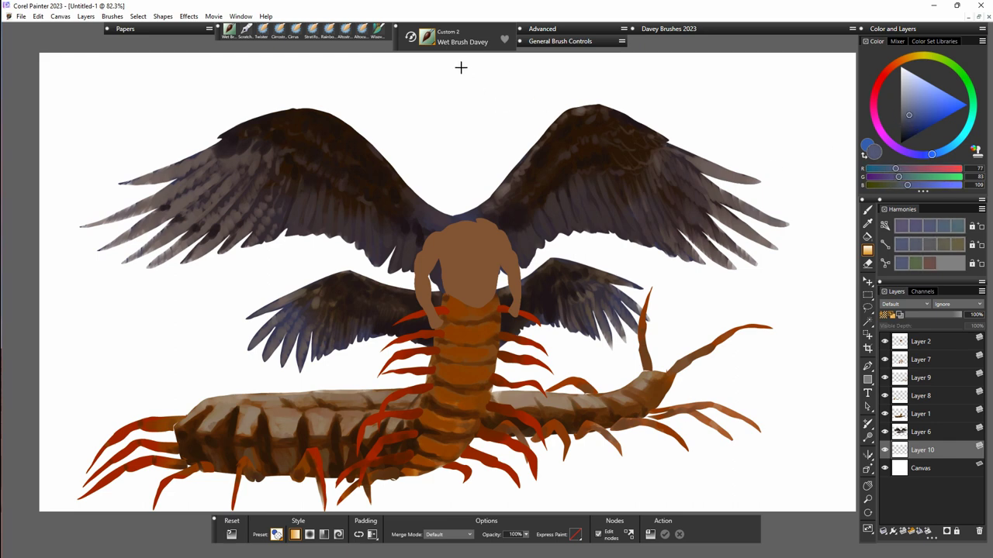
pyautogui.moveTo(460, 67); pyautogui.dragTo(461, 364)
pyautogui.press('Return')
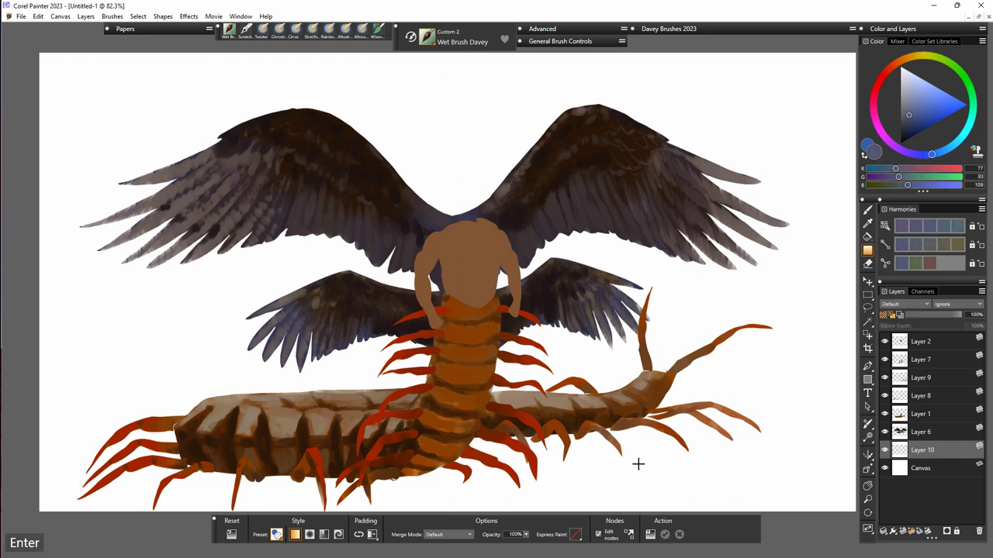
pyautogui.moveTo(451, 80); pyautogui.dragTo(454, 363)
pyautogui.press('Return')
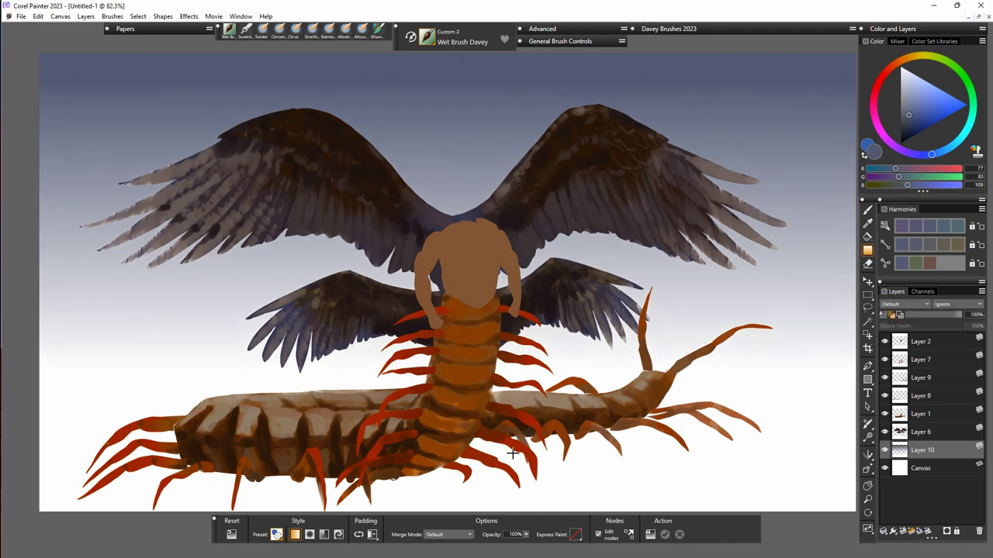
# Create a layer just above the canvas and paint Scratchboard ground shadows beneath the front legs, using the blue-grey sampled from the background.
pyautogui.click(917, 533)
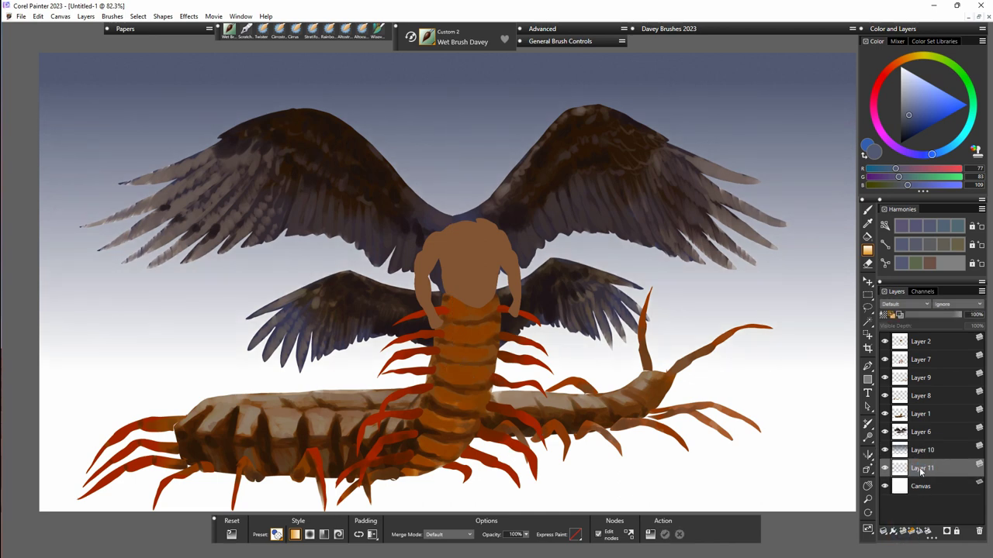
pyautogui.click(701, 29)
pyautogui.click(653, 160)
pyautogui.keyDown('alt'); pyautogui.click(429, 60); pyautogui.keyUp('alt')
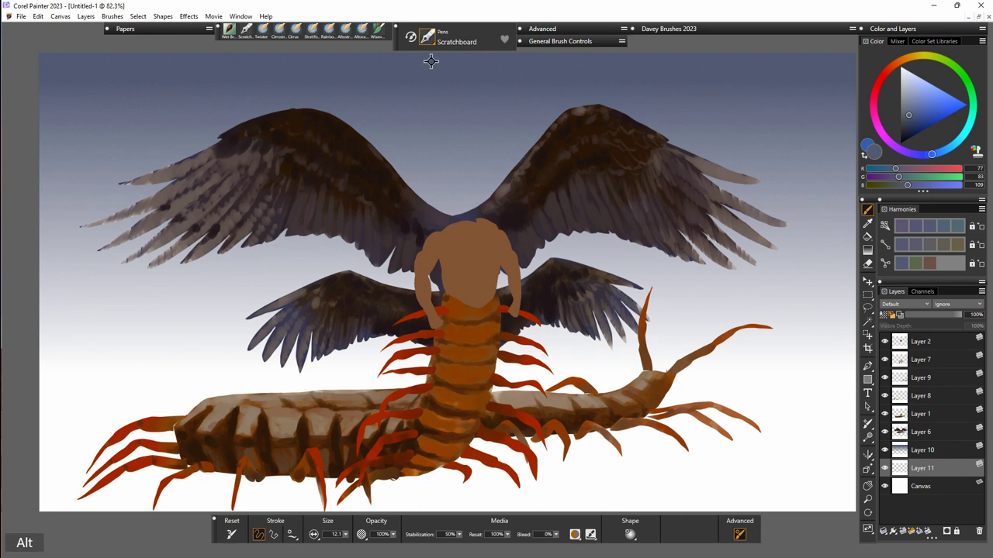
pyautogui.moveTo(85, 482); pyautogui.dragTo(158, 476)
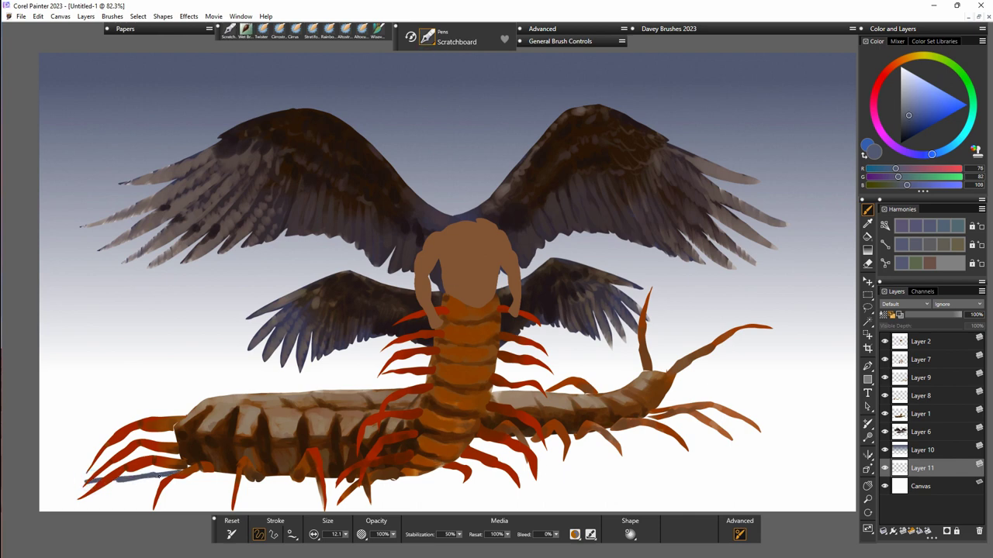
pyautogui.moveTo(80, 495); pyautogui.dragTo(210, 475)
pyautogui.moveTo(82, 500); pyautogui.dragTo(156, 489)
pyautogui.moveTo(186, 491); pyautogui.dragTo(228, 475)
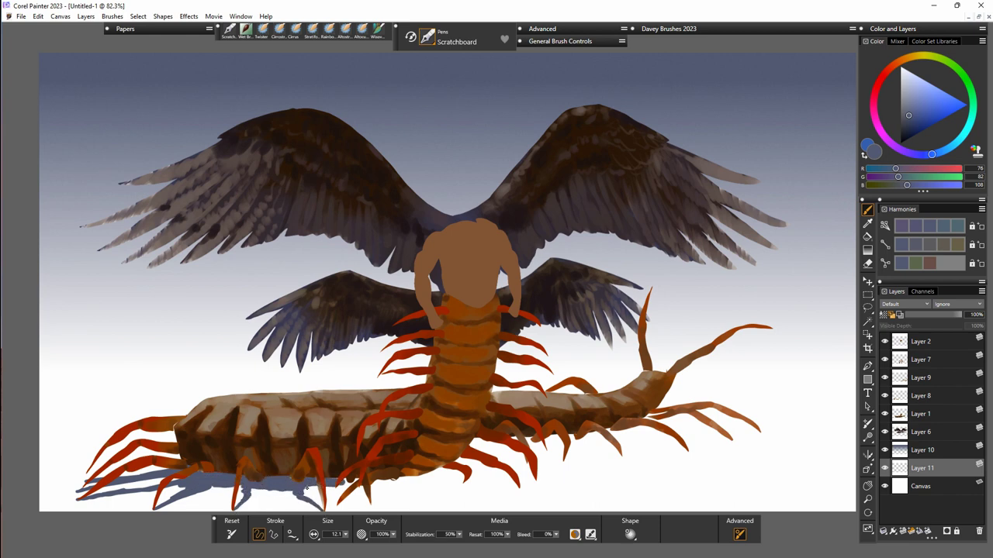
# Extend the blue-grey ground shadows beneath the central coil's legs and along the tail-end legs.
pyautogui.moveTo(324, 487)
pyautogui.mouseDown()
pyautogui.moveTo(345, 487)
pyautogui.moveTo(329, 501)
pyautogui.mouseUp()
pyautogui.moveTo(377, 482)
pyautogui.mouseDown()
pyautogui.moveTo(362, 502)
pyautogui.moveTo(412, 488)
pyautogui.mouseUp()
pyautogui.moveTo(374, 484)
pyautogui.mouseDown()
pyautogui.moveTo(537, 486)
pyautogui.moveTo(430, 473)
pyautogui.moveTo(483, 447)
pyautogui.mouseUp()
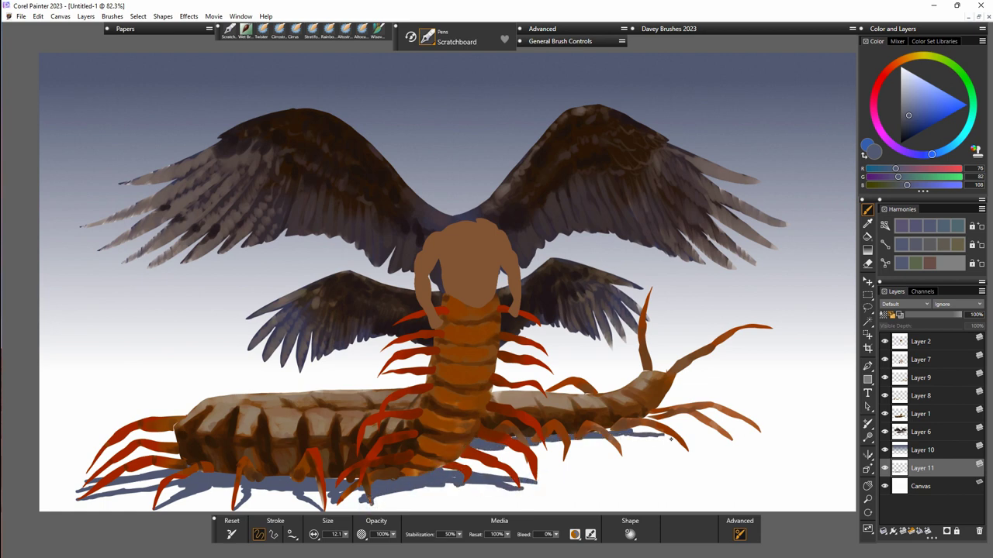
pyautogui.moveTo(671, 439); pyautogui.dragTo(731, 441)
pyautogui.moveTo(641, 433); pyautogui.dragTo(760, 433)
pyautogui.moveTo(608, 436); pyautogui.dragTo(674, 450)
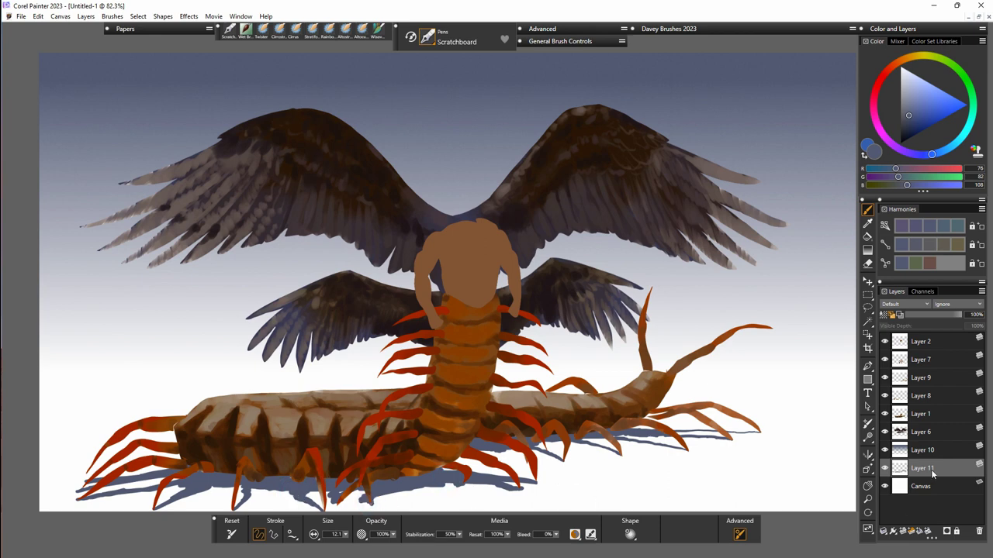
# Soften the leg shadows on Layer 11 with a Gaussian aperture and an amount of 6.29.
pyautogui.click(701, 28)
pyautogui.click(657, 91)
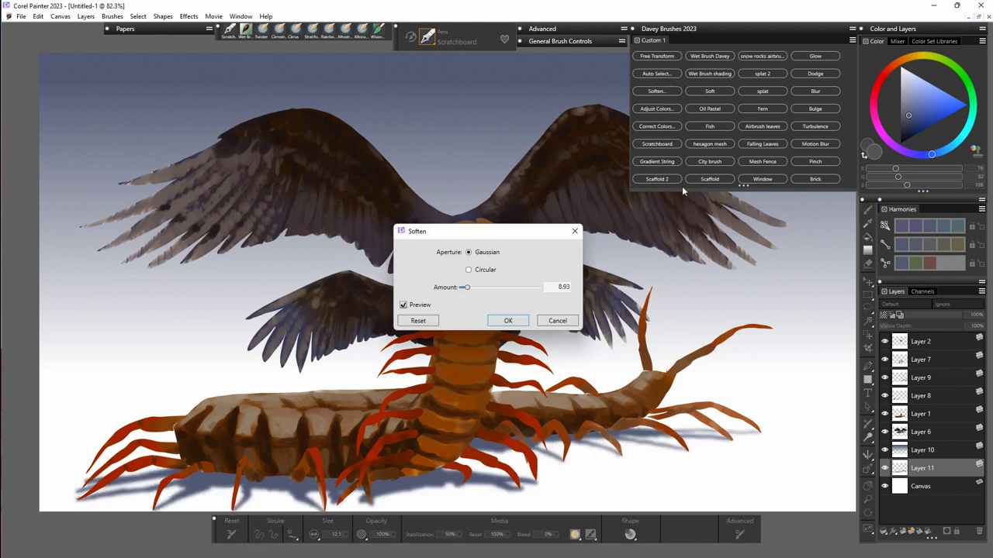
pyautogui.moveTo(467, 288); pyautogui.dragTo(463, 288)
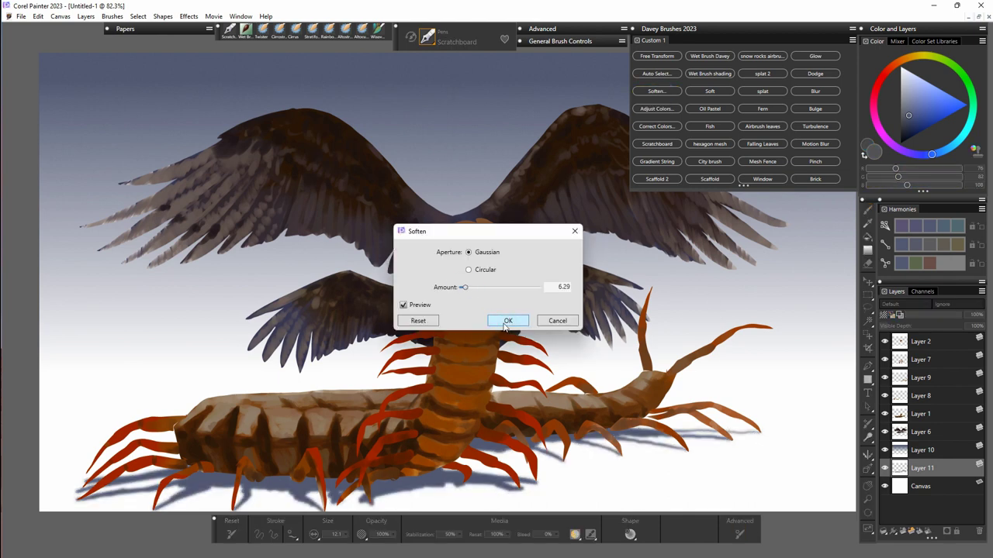
pyautogui.click(506, 321)
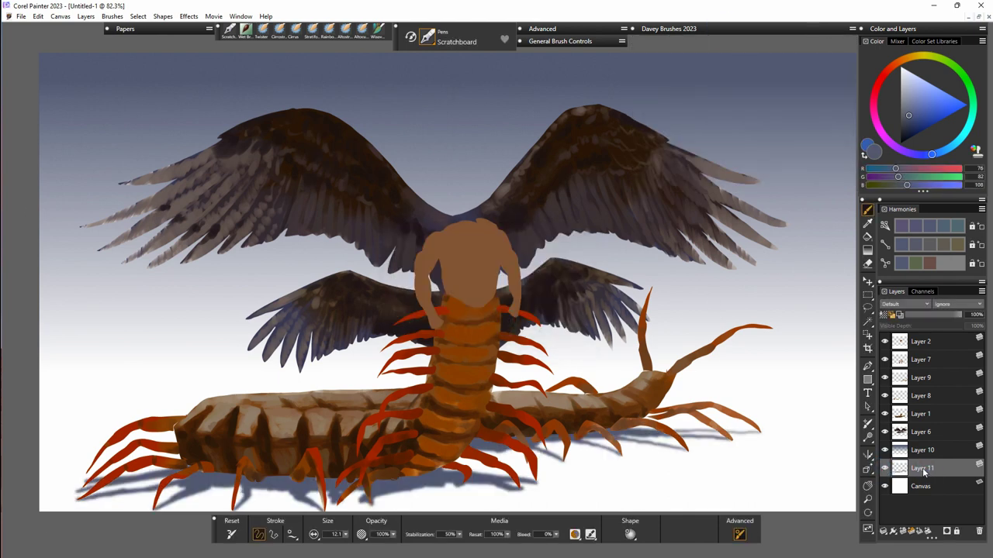
# On a new layer above Layer 11, paint the blue-grey shadow cast by the wing onto the ground beside the coil and tail.
pyautogui.click(902, 532)
pyautogui.moveTo(499, 456)
pyautogui.mouseDown()
pyautogui.moveTo(663, 458)
pyautogui.moveTo(444, 470)
pyautogui.mouseUp()
pyautogui.moveTo(527, 465)
pyautogui.mouseDown()
pyautogui.moveTo(454, 476)
pyautogui.moveTo(429, 493)
pyautogui.moveTo(449, 494)
pyautogui.moveTo(388, 495)
pyautogui.mouseUp()
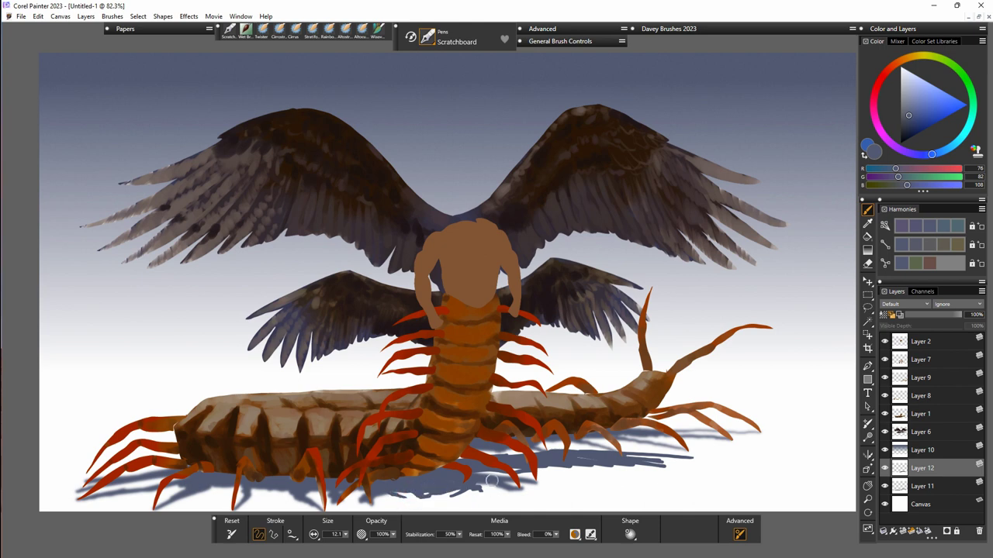
pyautogui.moveTo(467, 475)
pyautogui.mouseDown()
pyautogui.moveTo(581, 481)
pyautogui.moveTo(600, 463)
pyautogui.moveTo(702, 465)
pyautogui.mouseUp()
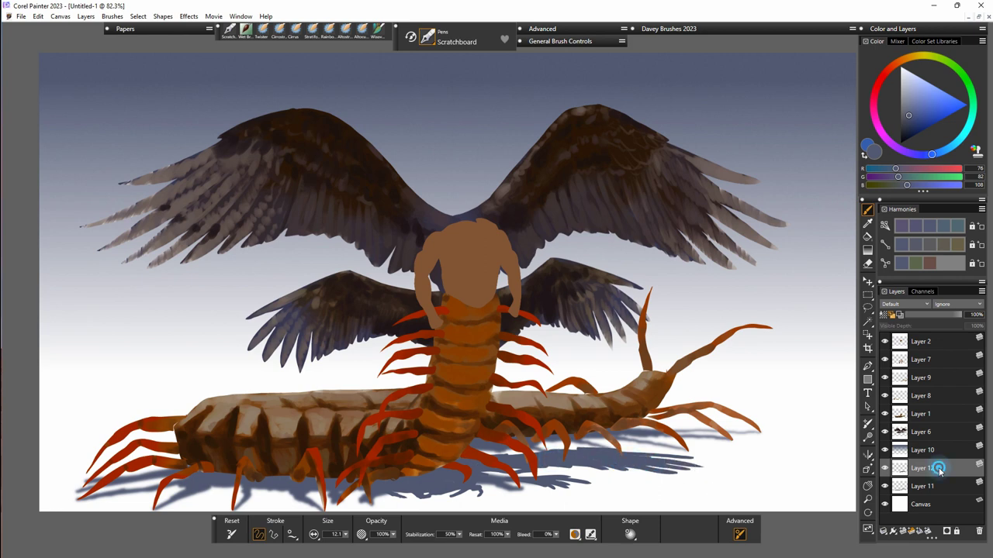
# Soften the cast shadow on Layer 12 with a Gaussian aperture and an amount of 12.89.
pyautogui.click(683, 29)
pyautogui.click(656, 91)
pyautogui.moveTo(469, 289); pyautogui.dragTo(473, 288)
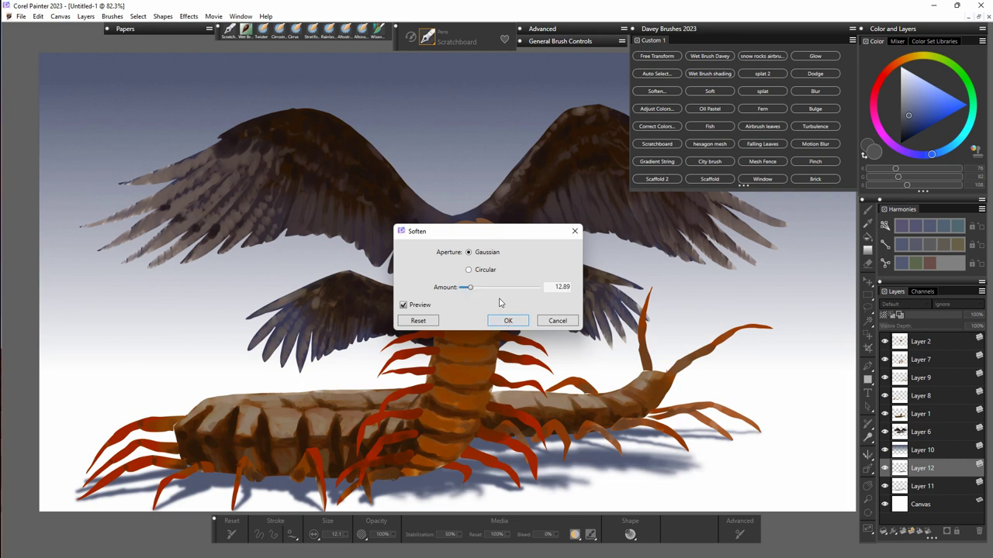
pyautogui.press('Return')
# Set Layer 12's opacity to 92%, compare it by toggling its visibility, and squash the shadow slightly in height.
pyautogui.moveTo(947, 318)
pyautogui.mouseDown()
pyautogui.moveTo(927, 319)
pyautogui.moveTo(957, 319)
pyautogui.mouseUp()
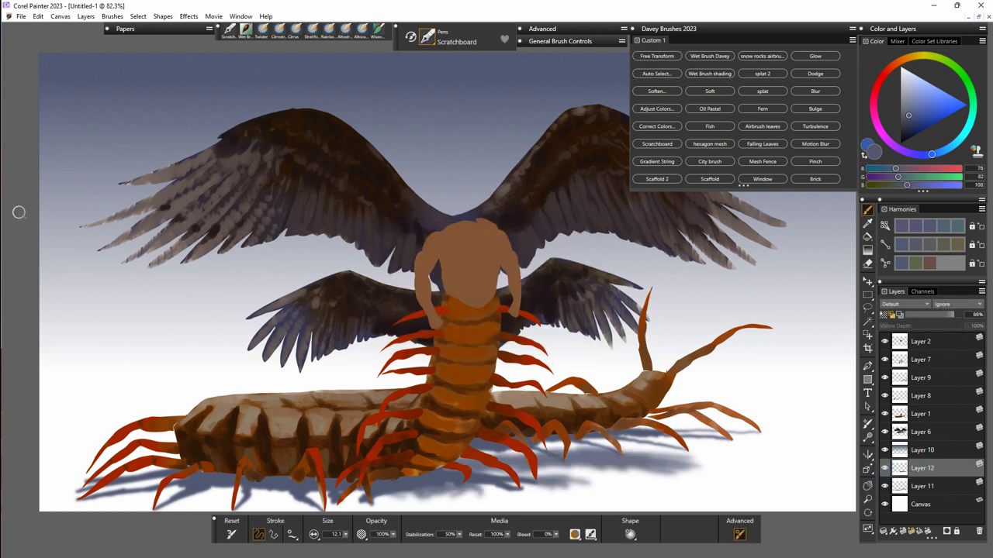
pyautogui.moveTo(954, 316); pyautogui.dragTo(956, 317)
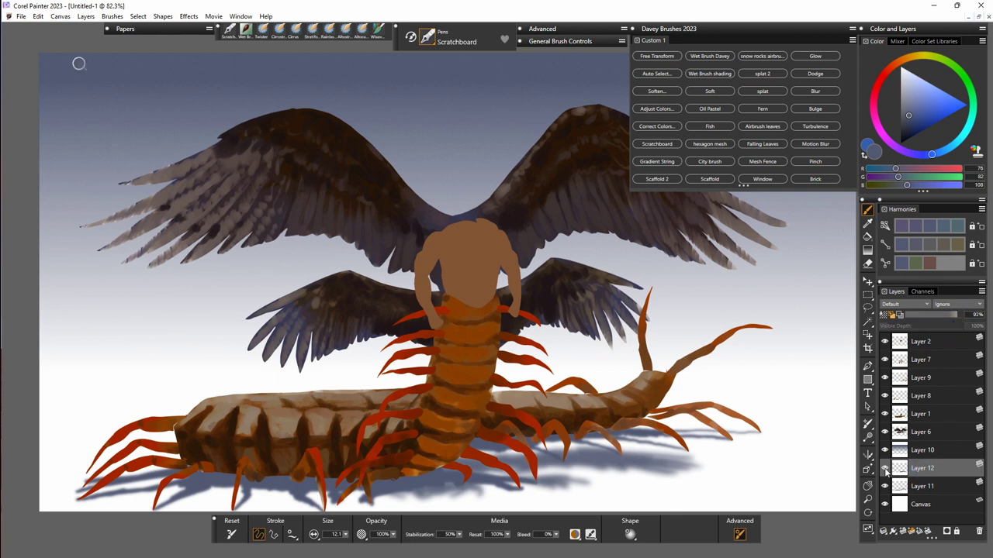
pyautogui.click(885, 470)
pyautogui.click(885, 469)
pyautogui.click(868, 281)
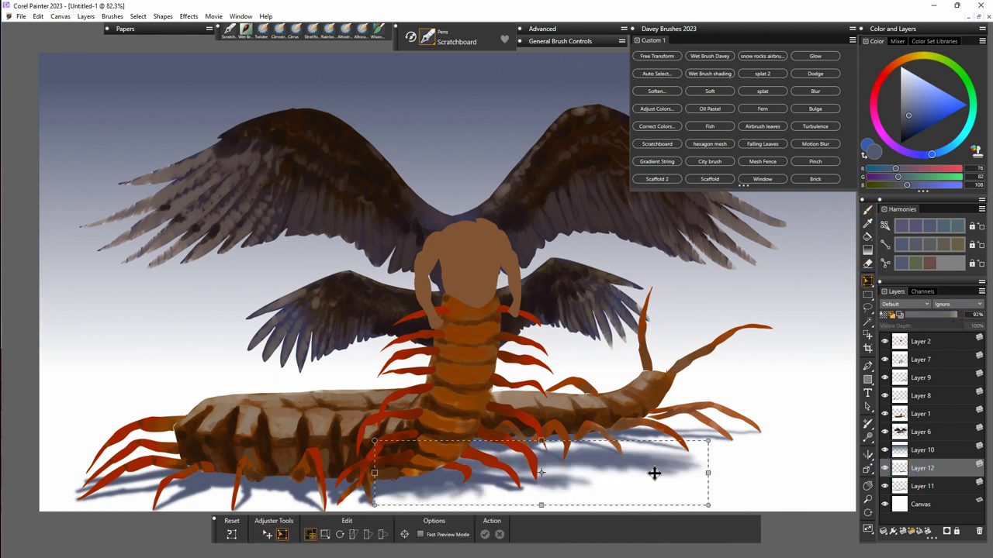
pyautogui.press('Return')
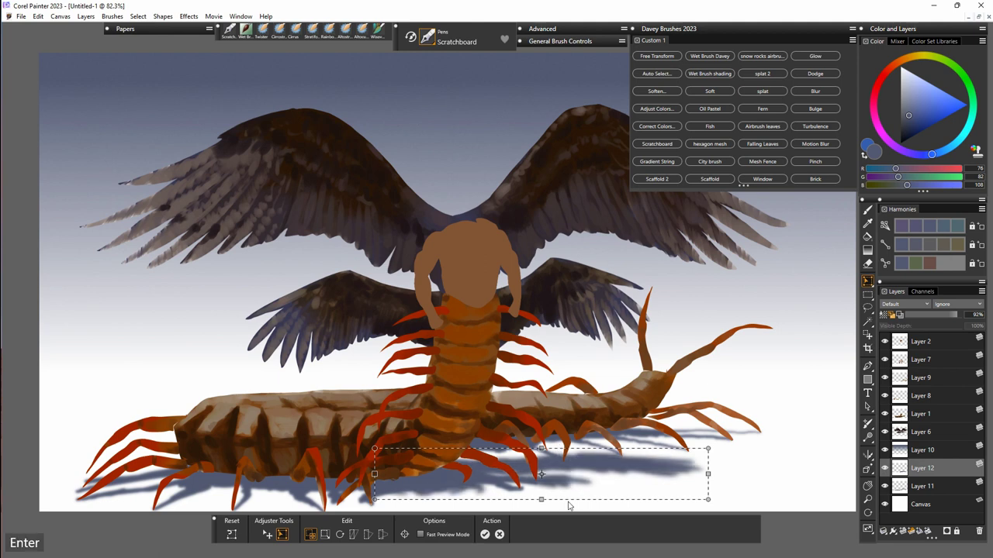
# On Layer 2, shade the forearms, hands and lower chest in sampled dark brown with the Wet Brush Davey.
pyautogui.click(920, 341)
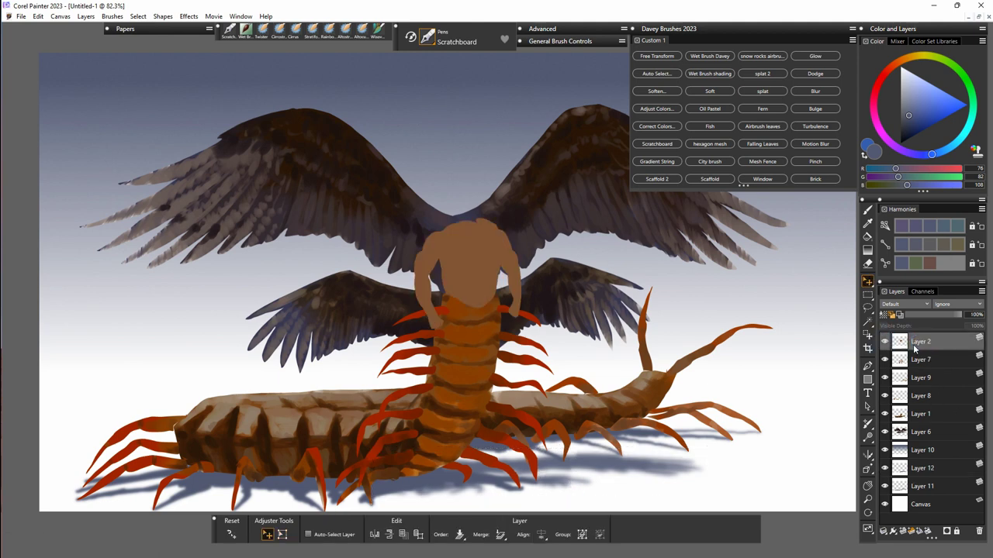
pyautogui.press('b')
pyautogui.keyDown('alt'); pyautogui.click(553, 331); pyautogui.keyUp('alt')
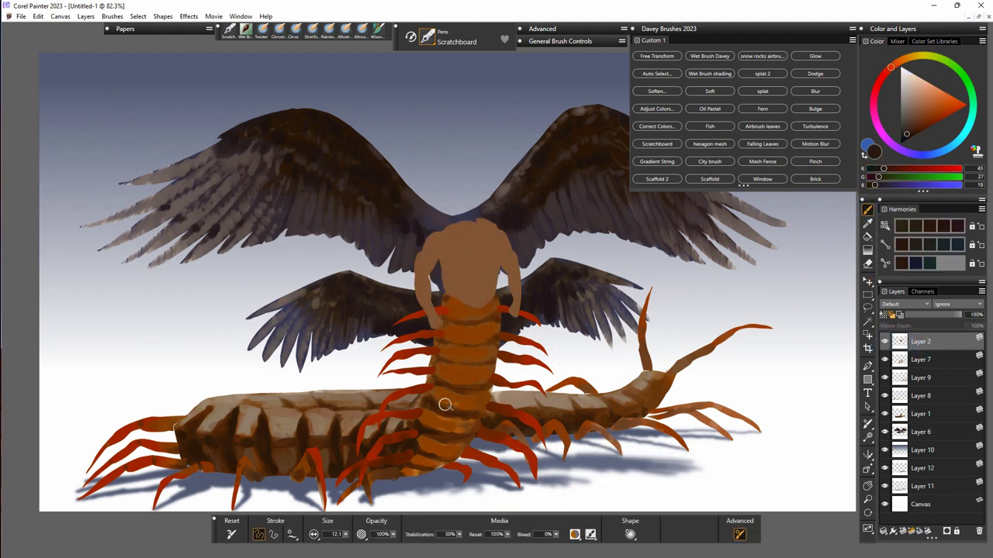
pyautogui.click(245, 31)
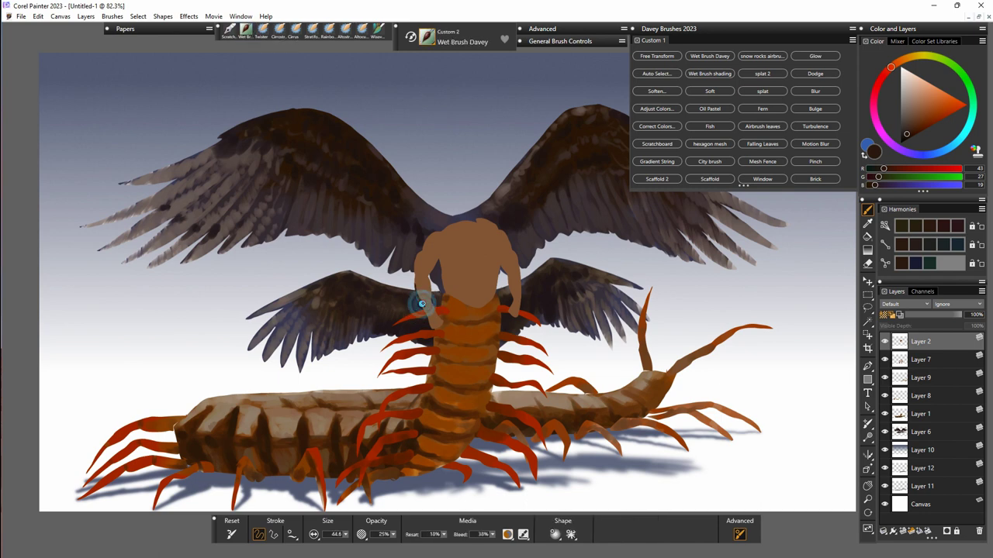
pyautogui.moveTo(421, 298)
pyautogui.mouseDown()
pyautogui.moveTo(417, 279)
pyautogui.moveTo(436, 320)
pyautogui.mouseUp()
pyautogui.moveTo(517, 311); pyautogui.dragTo(516, 297)
pyautogui.moveTo(426, 297)
pyautogui.mouseDown()
pyautogui.moveTo(469, 335)
pyautogui.moveTo(441, 275)
pyautogui.moveTo(424, 270)
pyautogui.moveTo(461, 234)
pyautogui.moveTo(481, 276)
pyautogui.moveTo(451, 237)
pyautogui.moveTo(501, 262)
pyautogui.moveTo(507, 250)
pyautogui.moveTo(524, 254)
pyautogui.moveTo(506, 272)
pyautogui.moveTo(500, 254)
pyautogui.moveTo(509, 265)
pyautogui.moveTo(481, 276)
pyautogui.moveTo(469, 268)
pyautogui.moveTo(481, 251)
pyautogui.moveTo(498, 270)
pyautogui.moveTo(466, 281)
pyautogui.moveTo(463, 269)
pyautogui.moveTo(468, 304)
pyautogui.moveTo(480, 299)
pyautogui.moveTo(464, 276)
pyautogui.moveTo(453, 294)
pyautogui.moveTo(443, 266)
pyautogui.moveTo(446, 297)
pyautogui.moveTo(430, 263)
pyautogui.moveTo(428, 277)
pyautogui.moveTo(435, 252)
pyautogui.moveTo(429, 260)
pyautogui.moveTo(425, 248)
pyautogui.moveTo(442, 271)
pyautogui.moveTo(421, 261)
pyautogui.moveTo(504, 272)
pyautogui.moveTo(504, 262)
pyautogui.moveTo(496, 285)
pyautogui.moveTo(487, 271)
pyautogui.moveTo(498, 263)
pyautogui.moveTo(454, 269)
pyautogui.moveTo(459, 256)
pyautogui.moveTo(473, 267)
pyautogui.moveTo(454, 244)
pyautogui.moveTo(466, 236)
pyautogui.moveTo(473, 252)
pyautogui.moveTo(518, 268)
pyautogui.mouseUp()
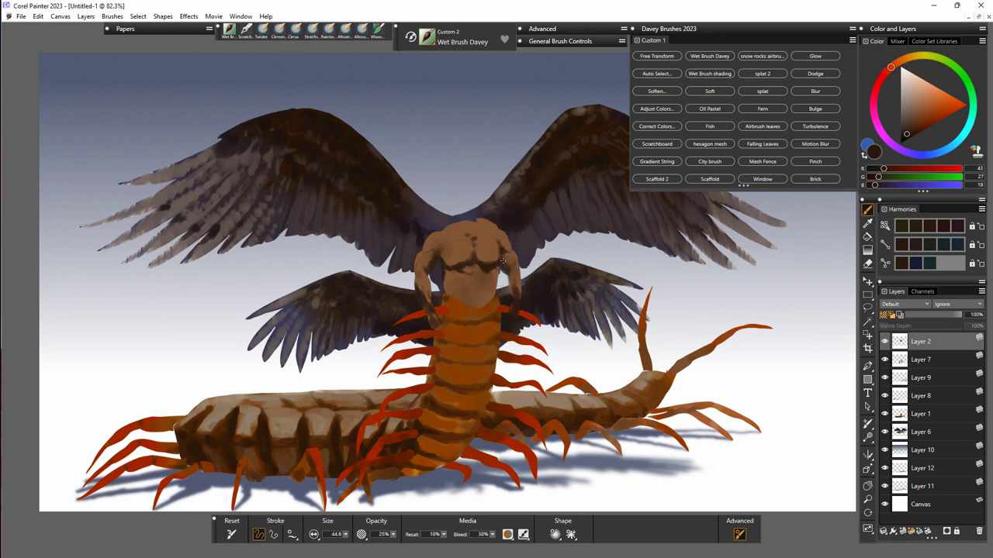
# Paint the abdominal muscle shadows on the torso in dark brown, down to where it meets the segmented body.
pyautogui.moveTo(459, 282); pyautogui.dragTo(451, 278)
pyautogui.moveTo(457, 298)
pyautogui.mouseDown()
pyautogui.moveTo(531, 351)
pyautogui.moveTo(471, 302)
pyautogui.mouseUp()
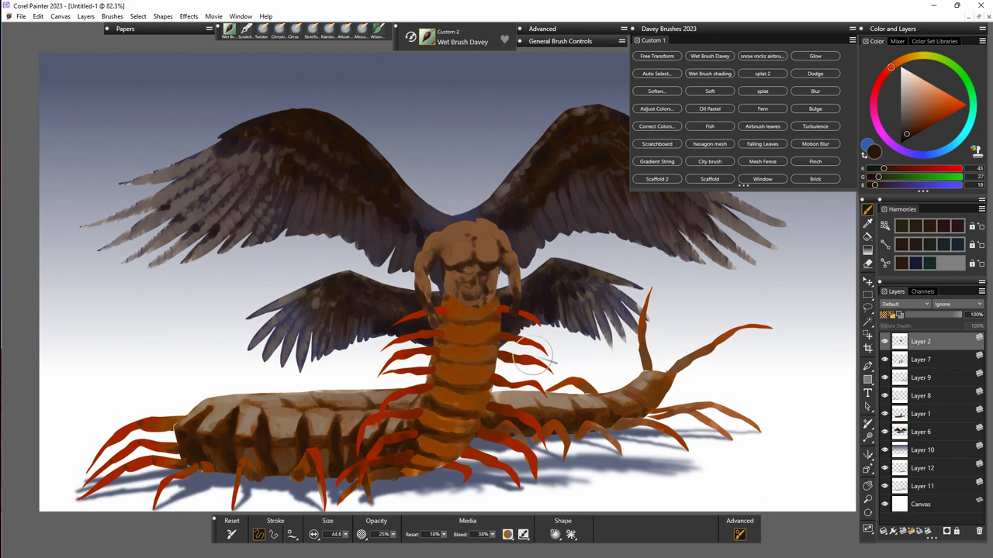
pyautogui.moveTo(491, 284); pyautogui.dragTo(480, 300)
pyautogui.moveTo(473, 265)
pyautogui.mouseDown()
pyautogui.moveTo(478, 289)
pyautogui.moveTo(461, 303)
pyautogui.mouseUp()
pyautogui.click(478, 292)
pyautogui.moveTo(464, 307); pyautogui.dragTo(484, 307)
# Blend sampled mid-brown over the abdomen and lower chest, and add lighter skin-tone highlights to the shoulder and chest.
pyautogui.keyDown('alt'); pyautogui.click(462, 301); pyautogui.keyUp('alt')
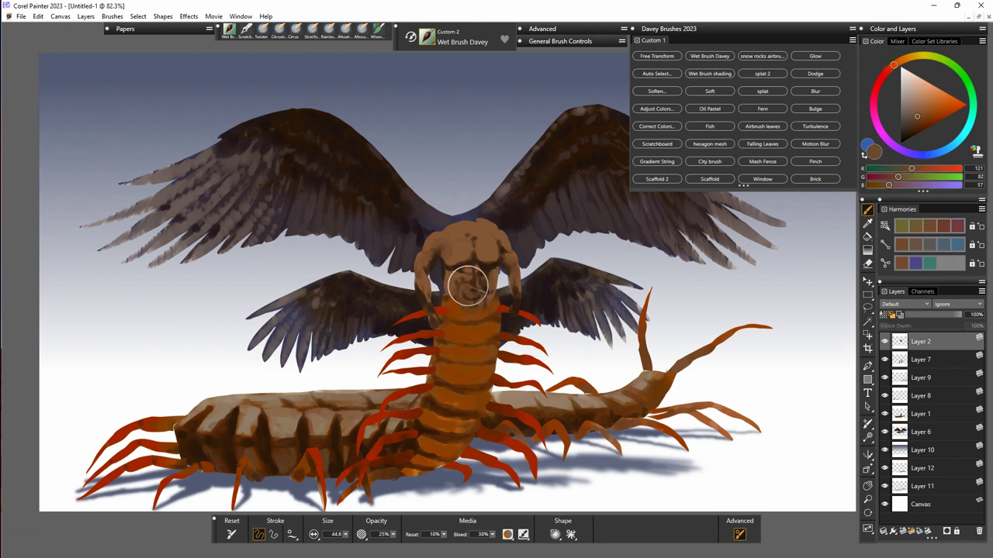
pyautogui.moveTo(455, 293); pyautogui.dragTo(458, 299)
pyautogui.moveTo(457, 257)
pyautogui.mouseDown()
pyautogui.moveTo(458, 248)
pyautogui.moveTo(490, 262)
pyautogui.mouseUp()
pyautogui.click(927, 103)
pyautogui.moveTo(430, 238)
pyautogui.mouseDown()
pyautogui.moveTo(422, 265)
pyautogui.moveTo(430, 298)
pyautogui.moveTo(467, 240)
pyautogui.mouseUp()
pyautogui.keyDown('alt'); pyautogui.click(477, 248); pyautogui.keyUp('alt')
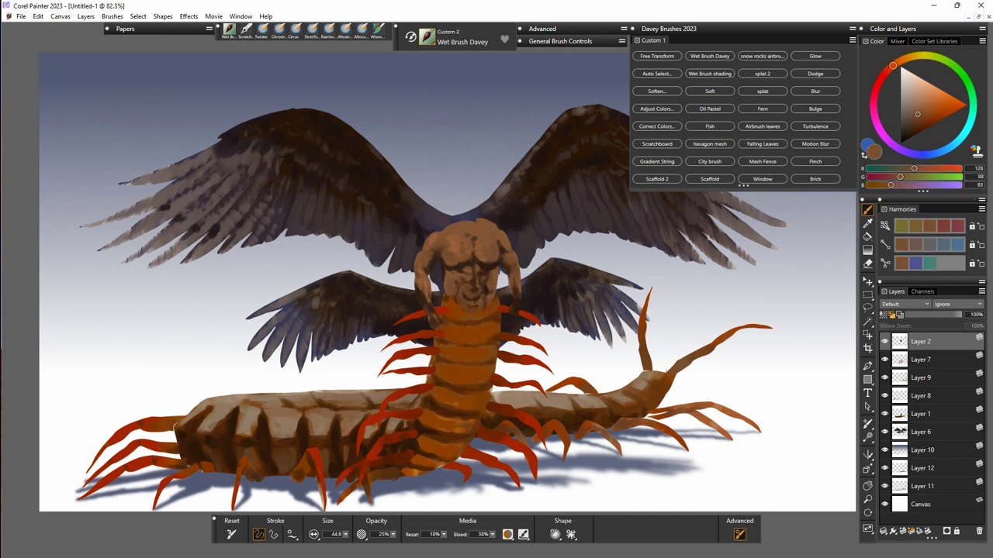
pyautogui.keyDown('alt'); pyautogui.click(456, 245); pyautogui.keyUp('alt')
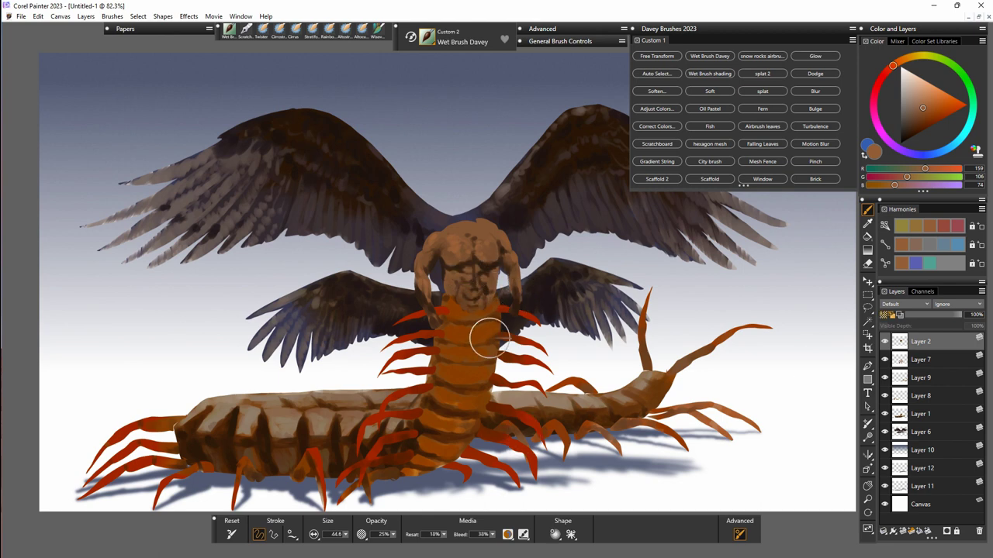
# Redefine the creases between the abdominal muscles with dark brown sampled from the torso.
pyautogui.keyDown('alt'); pyautogui.click(483, 265); pyautogui.keyUp('alt')
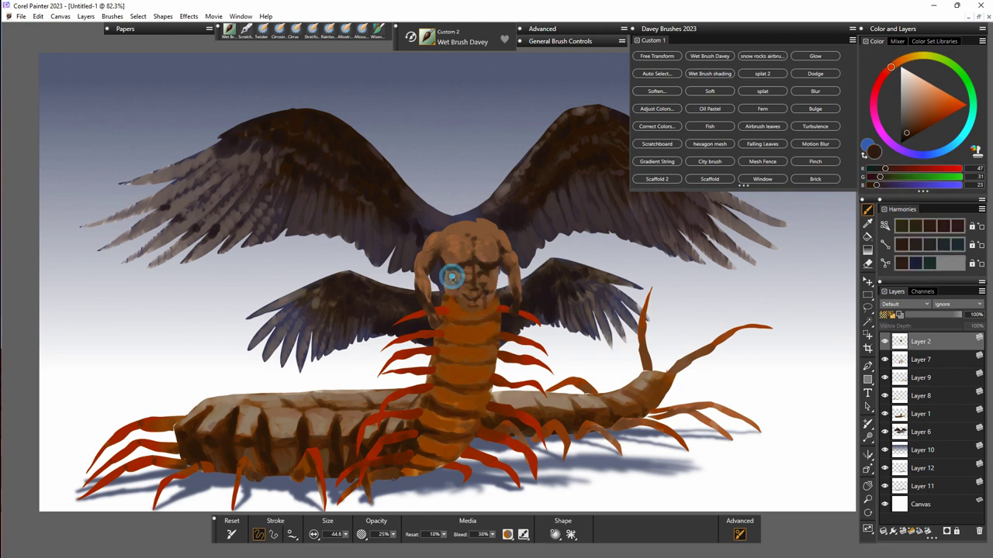
pyautogui.moveTo(482, 281); pyautogui.dragTo(465, 284)
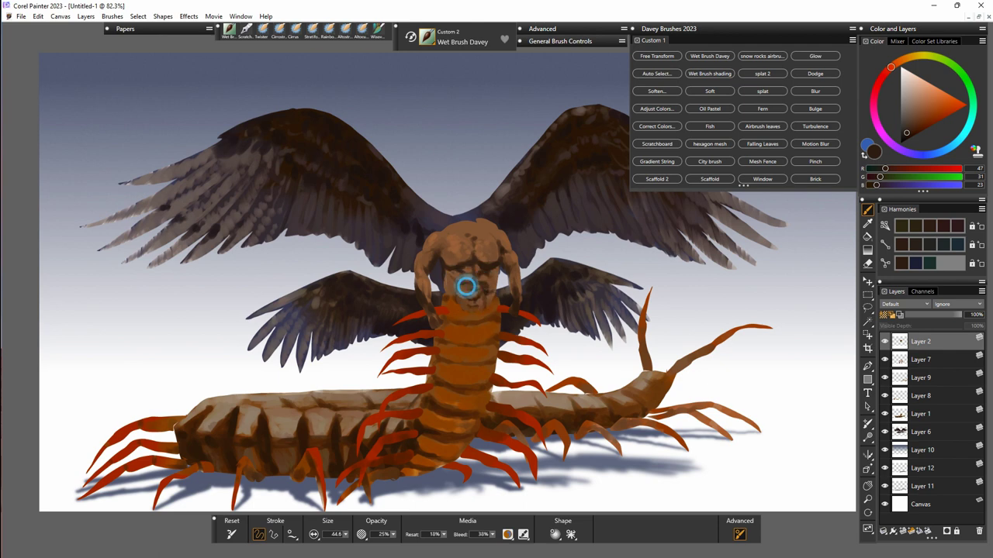
pyautogui.keyDown('alt'); pyautogui.click(486, 267); pyautogui.keyUp('alt')
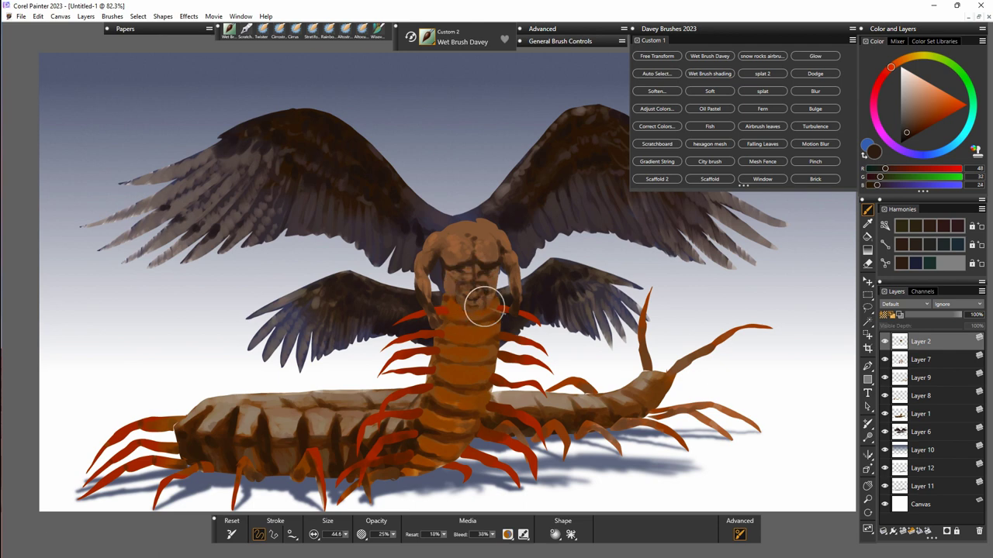
# Blend sampled mid-brown into the chest, and add lighter skin-tone highlights to the chest, shoulder and abdomen.
pyautogui.keyDown('alt'); pyautogui.click(453, 279); pyautogui.keyUp('alt')
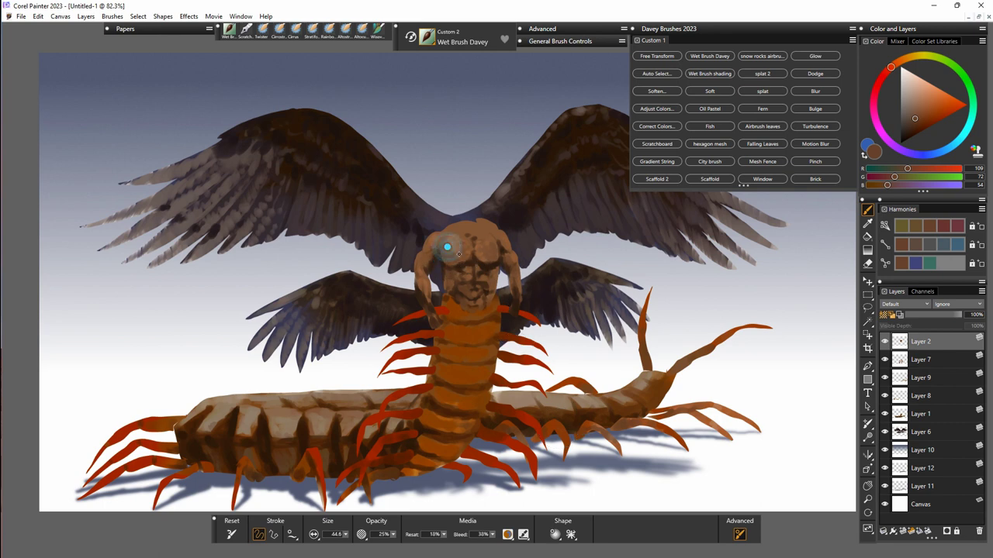
pyautogui.click(926, 97)
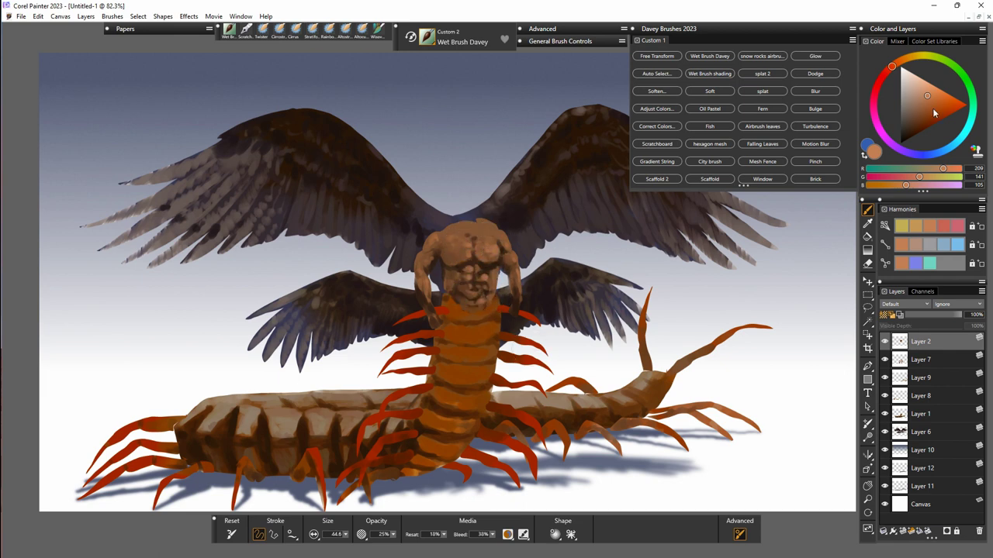
pyautogui.keyDown('alt'); pyautogui.click(496, 237); pyautogui.keyUp('alt')
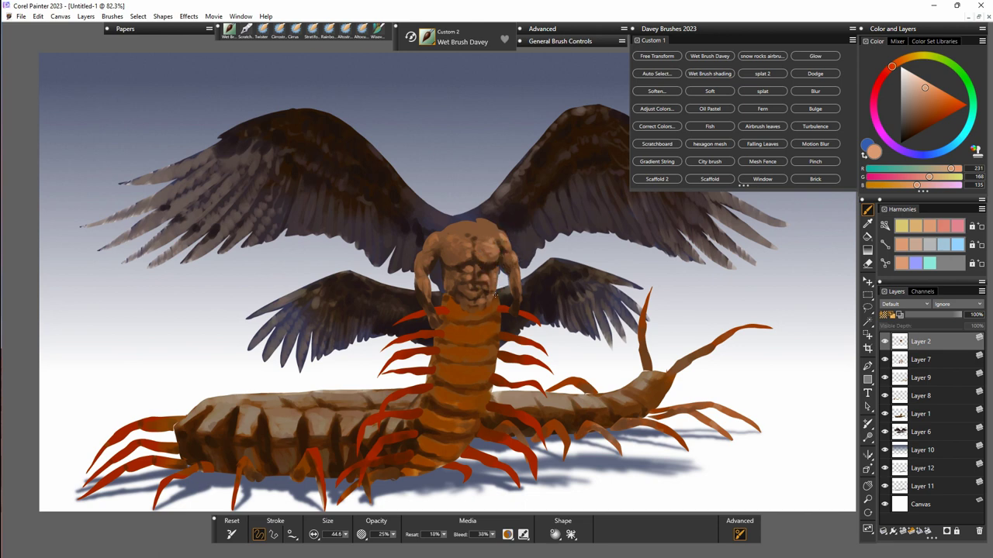
pyautogui.moveTo(471, 285)
pyautogui.mouseDown()
pyautogui.moveTo(432, 257)
pyautogui.moveTo(430, 289)
pyautogui.mouseUp()
pyautogui.moveTo(465, 257)
pyautogui.mouseDown()
pyautogui.moveTo(474, 237)
pyautogui.moveTo(442, 236)
pyautogui.moveTo(500, 237)
pyautogui.mouseUp()
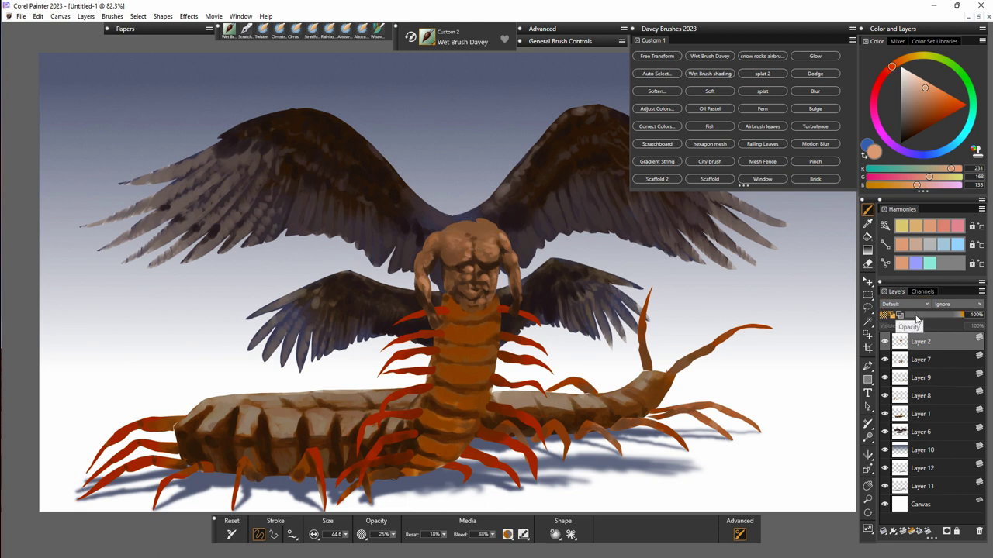
# Add a new layer and outline a bull-like head with two long curved horns above the shoulders using the Lasso.
pyautogui.click(902, 531)
pyautogui.press('l')
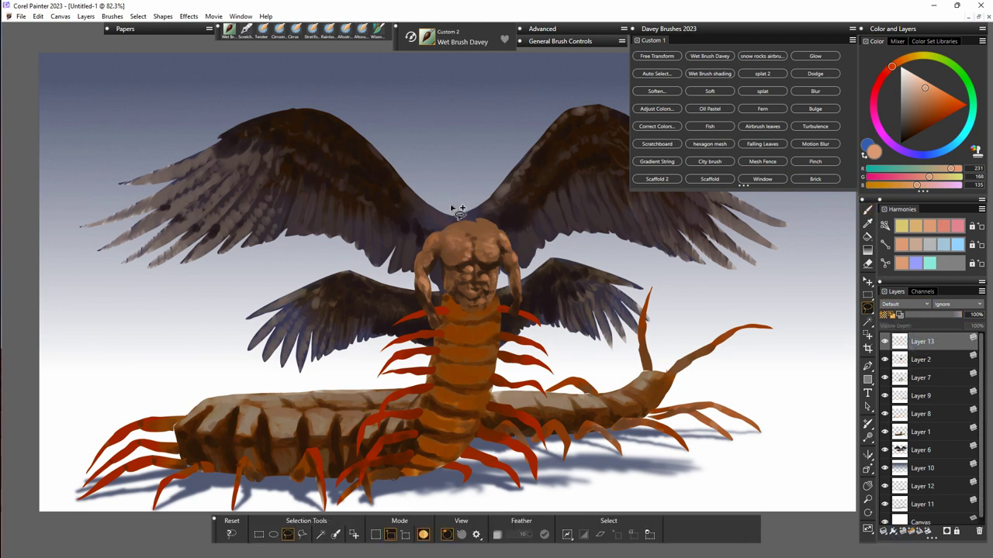
pyautogui.moveTo(524, 188); pyautogui.dragTo(494, 205)
pyautogui.moveTo(417, 204)
pyautogui.mouseDown()
pyautogui.moveTo(466, 229)
pyautogui.moveTo(487, 225)
pyautogui.mouseUp()
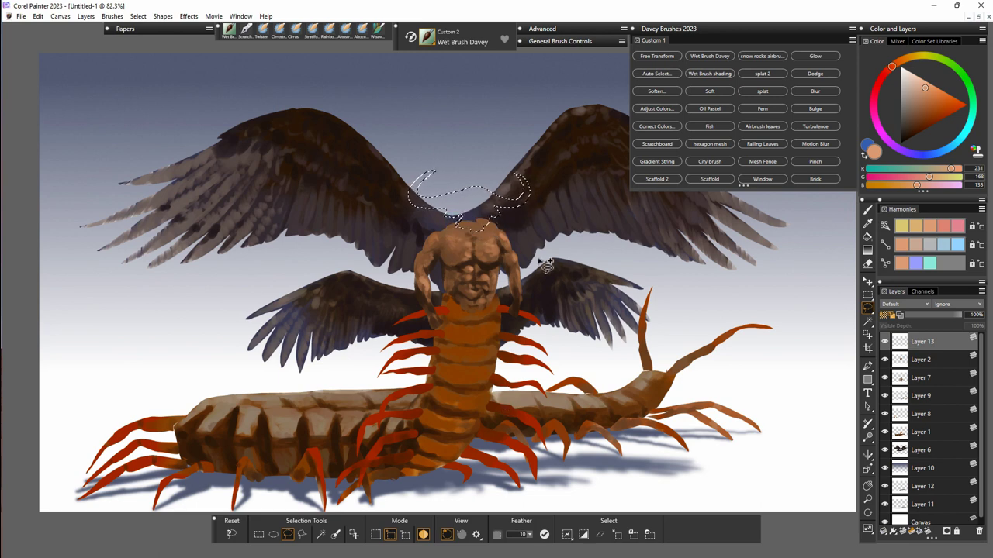
# Fill the horned head selection with near-black sampled from the wings, and clear the selection.
pyautogui.click(867, 236)
pyautogui.keyDown('alt'); pyautogui.click(482, 208); pyautogui.keyUp('alt')
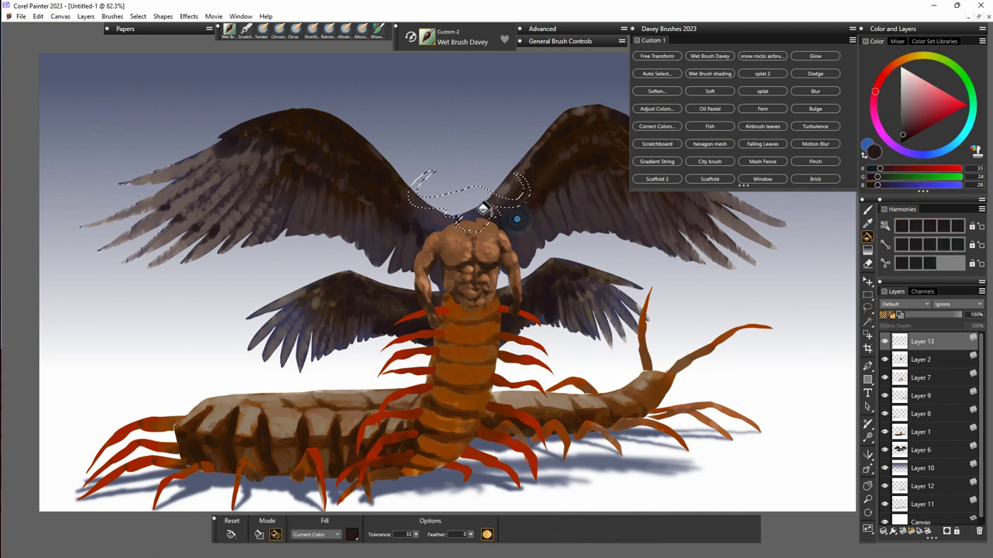
pyautogui.click(501, 236)
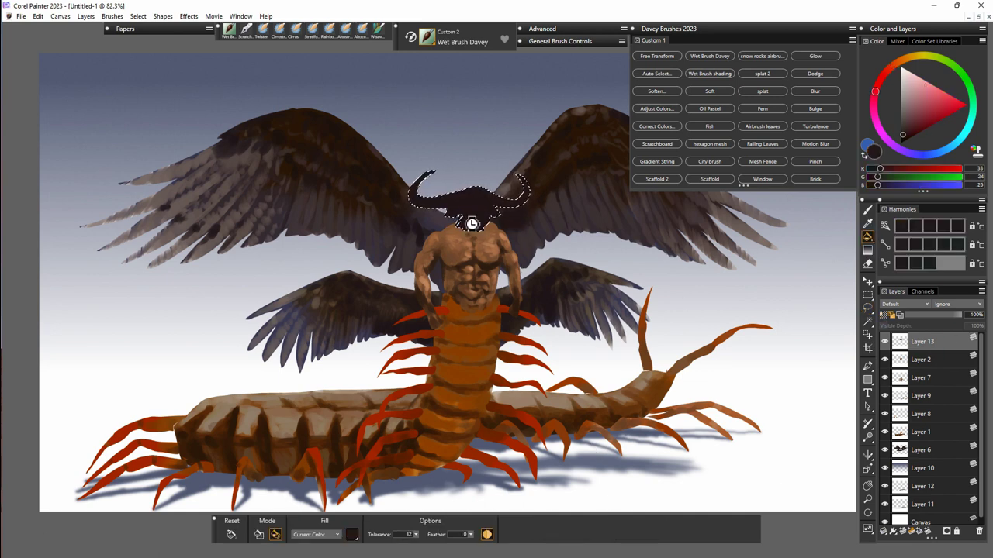
pyautogui.hotkey('ctrl', 'd')
# Shade the face and horns with dark brown sampled from the torso, using the Wet Brush Davey.
pyautogui.press('b')
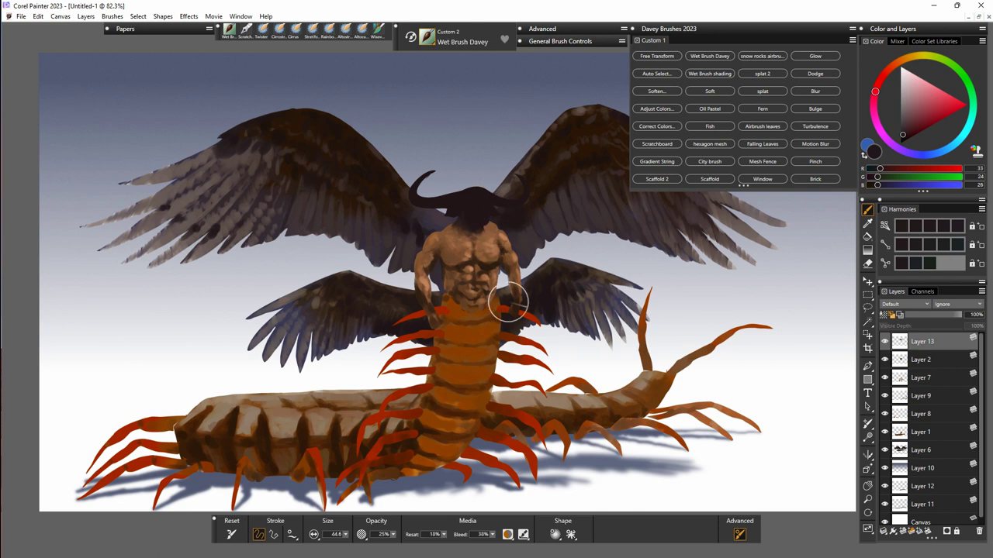
pyautogui.keyDown('alt'); pyautogui.click(510, 256); pyautogui.keyUp('alt')
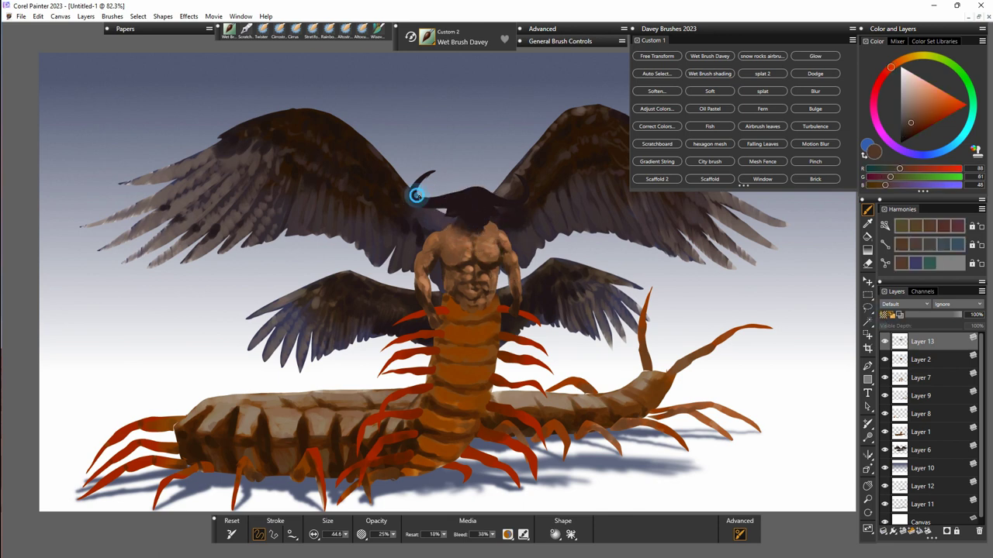
pyautogui.click(517, 204)
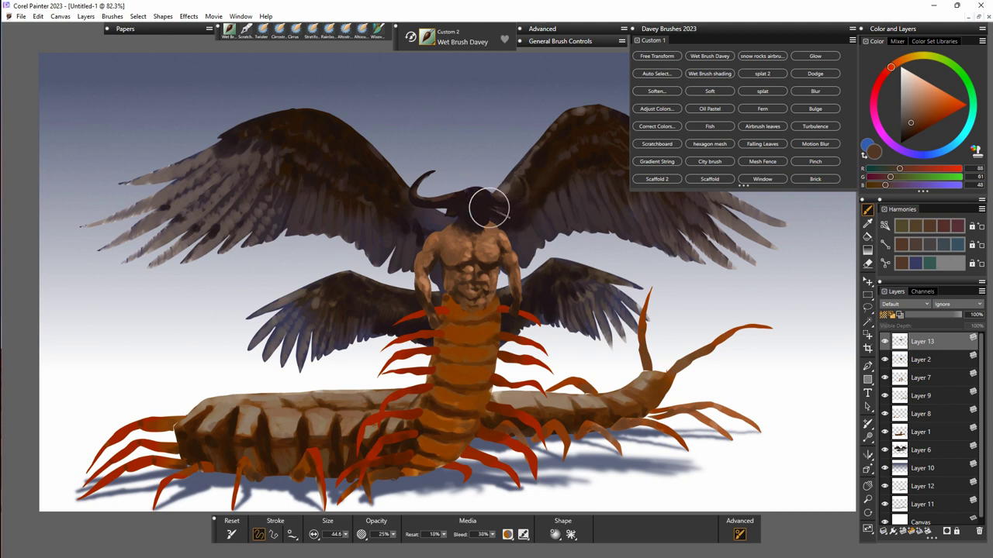
pyautogui.moveTo(477, 202)
pyautogui.mouseDown()
pyautogui.moveTo(485, 202)
pyautogui.moveTo(414, 197)
pyautogui.mouseUp()
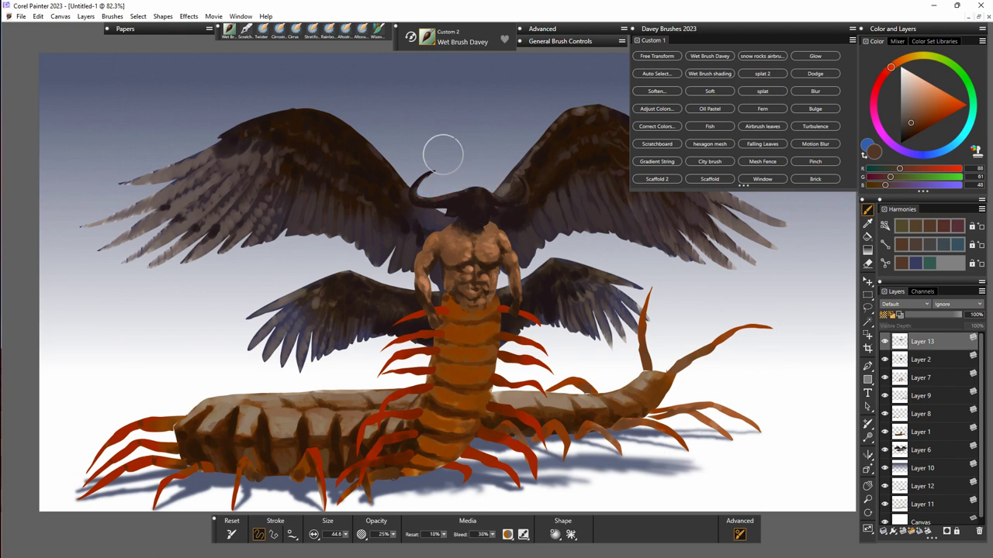
# Paint two small glowing eyes on the head with the Glow brush, reducing its size to 3.6 and using a muted reddish brown.
pyautogui.click(815, 57)
pyautogui.keyDown('alt'); pyautogui.click(419, 315); pyautogui.keyUp('alt')
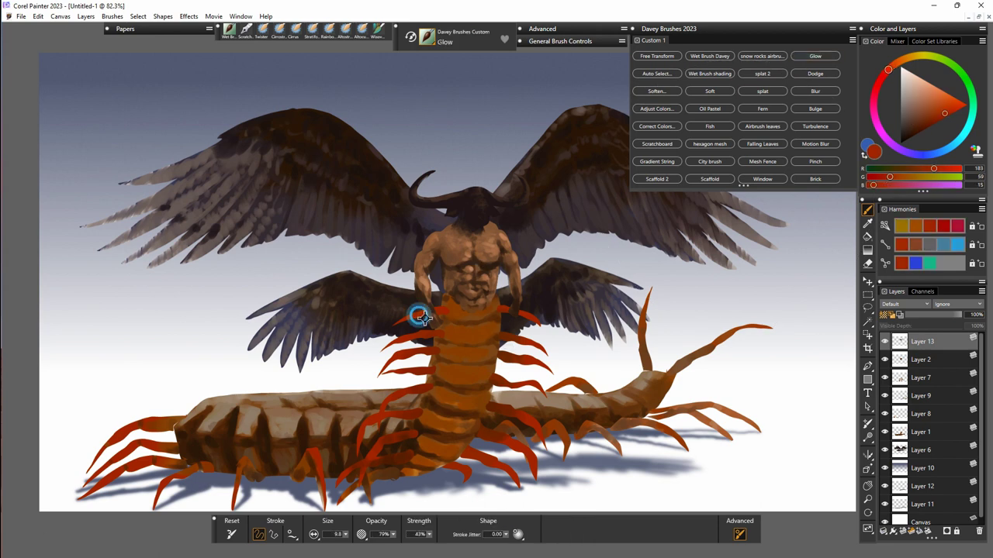
pyautogui.click(346, 535)
pyautogui.click(339, 545)
pyautogui.click(922, 113)
pyautogui.click(471, 204)
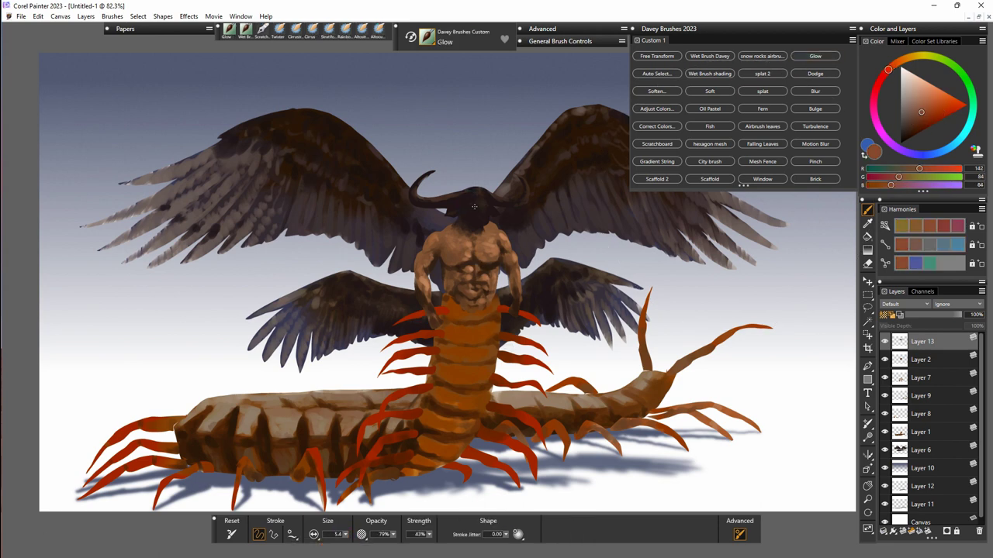
pyautogui.click(346, 535)
pyautogui.click(335, 545)
# On Layer 2, select the arm on the image's left side, enlarge it outward and downward, and distort its shoulder corner slightly.
pyautogui.click(884, 361)
pyautogui.click(884, 361)
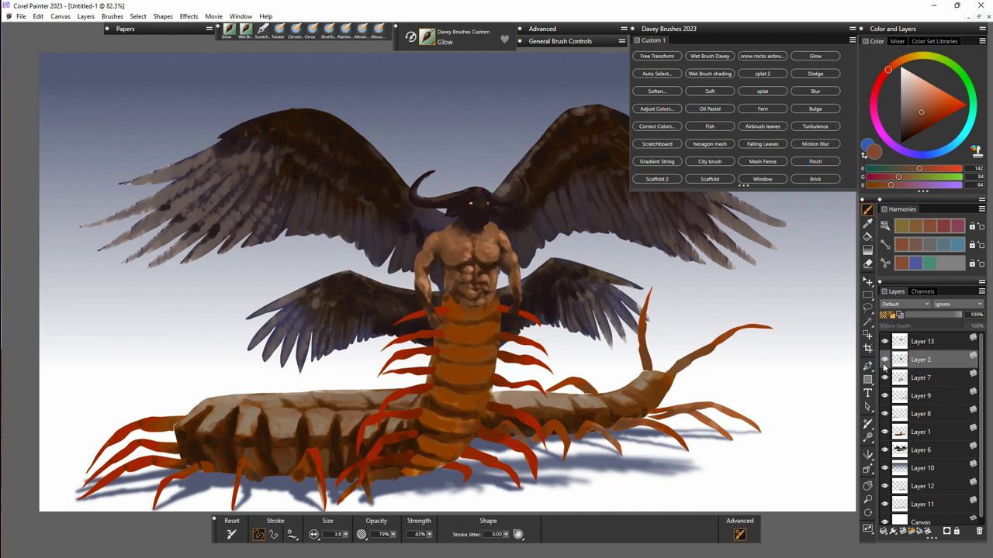
pyautogui.click(868, 307)
pyautogui.moveTo(436, 266)
pyautogui.mouseDown()
pyautogui.moveTo(441, 233)
pyautogui.moveTo(438, 273)
pyautogui.mouseUp()
pyautogui.click(868, 282)
pyautogui.click(282, 534)
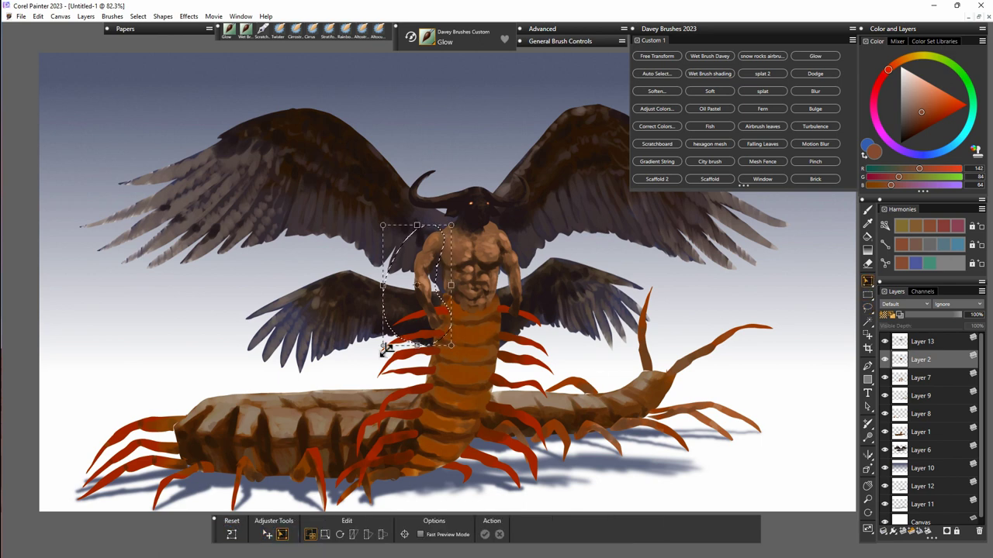
pyautogui.moveTo(385, 348); pyautogui.dragTo(377, 360)
pyautogui.click(368, 535)
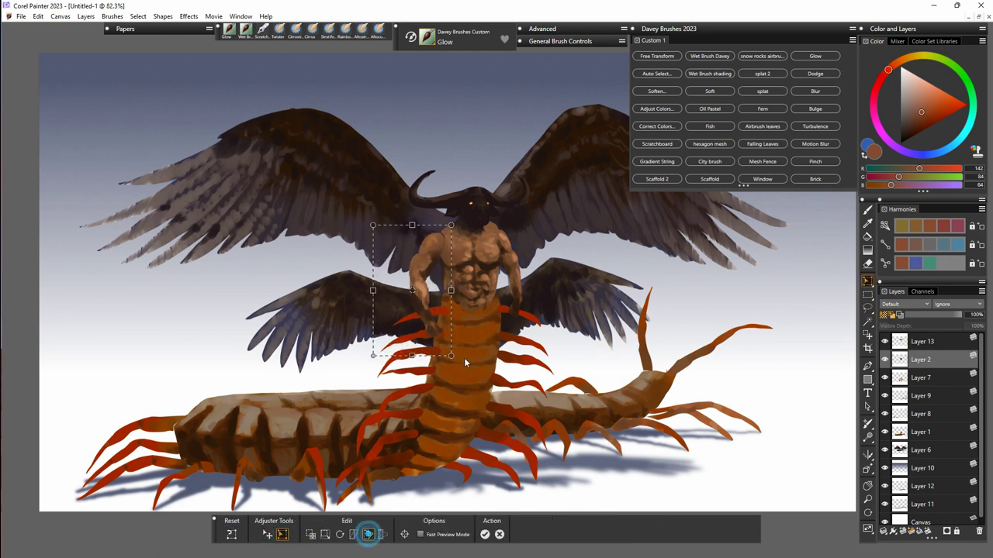
pyautogui.moveTo(451, 225); pyautogui.dragTo(457, 222)
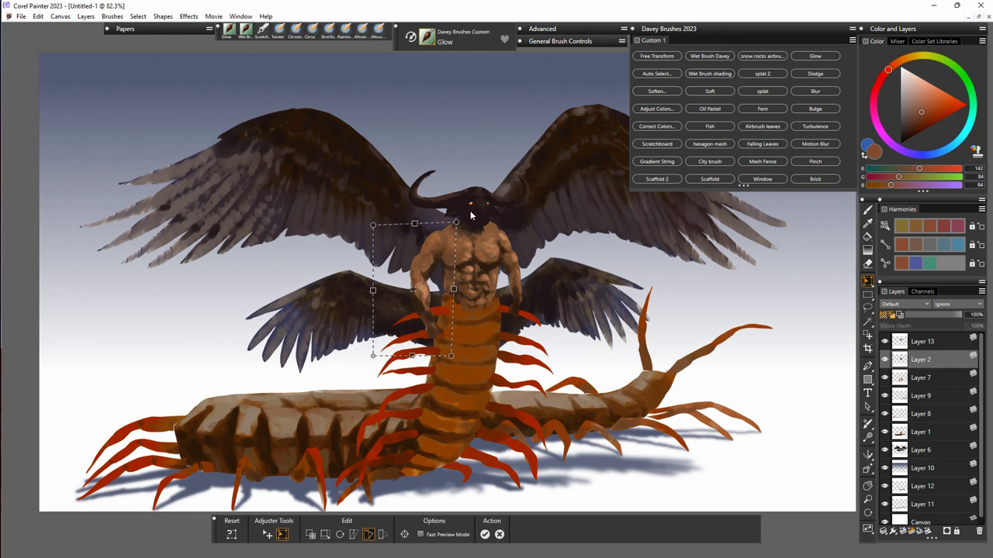
pyautogui.press('Return')
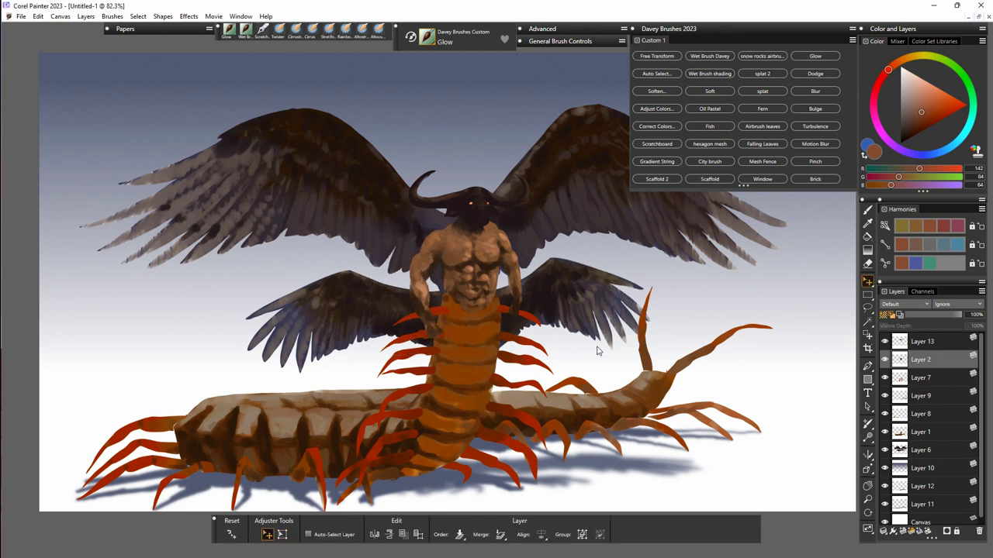
# Select the opposite arm with the Lasso, enlarge it outward and downward to match, and clear the selection.
pyautogui.press('l')
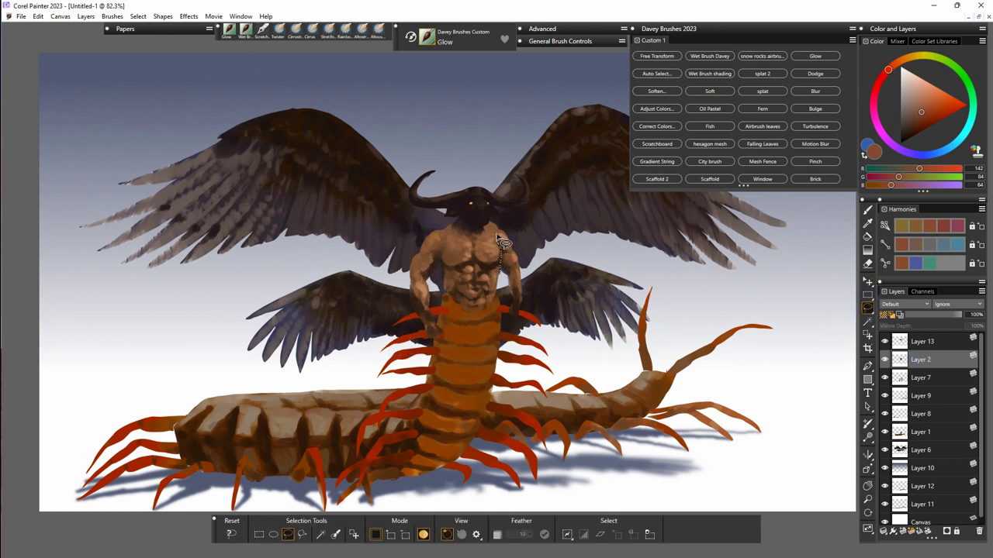
pyautogui.moveTo(498, 237)
pyautogui.mouseDown()
pyautogui.moveTo(539, 271)
pyautogui.moveTo(500, 273)
pyautogui.mouseUp()
pyautogui.press('f')
pyautogui.click(283, 535)
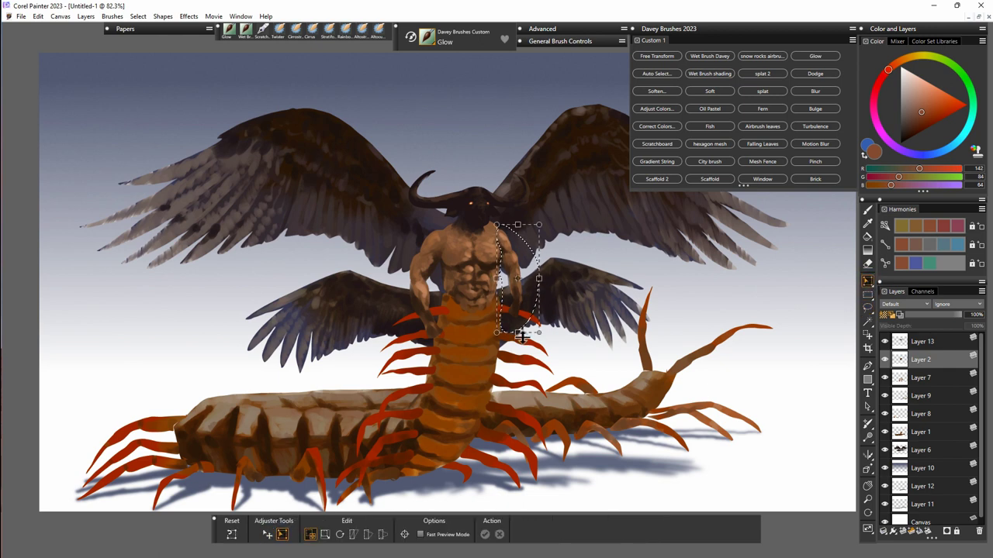
pyautogui.moveTo(521, 335); pyautogui.dragTo(547, 350)
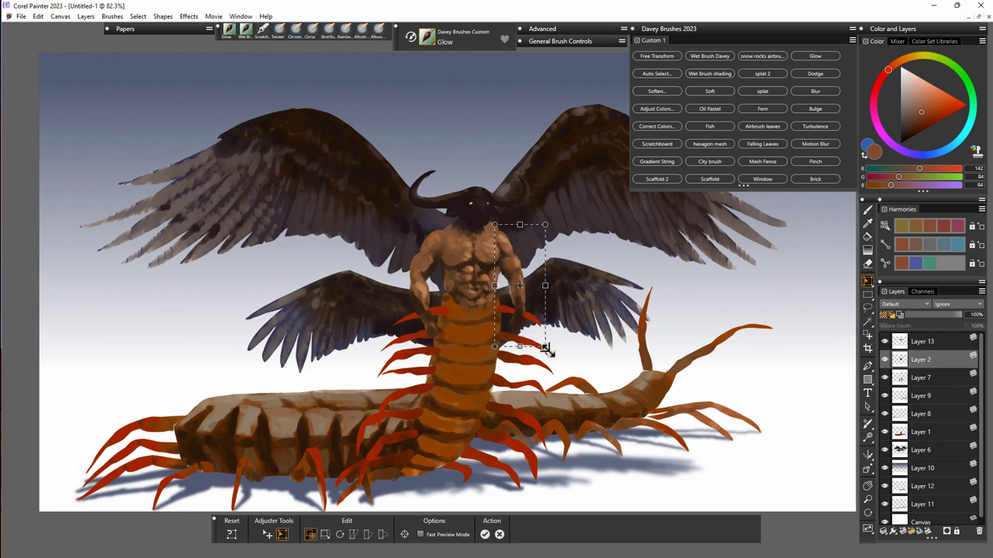
pyautogui.press('Return')
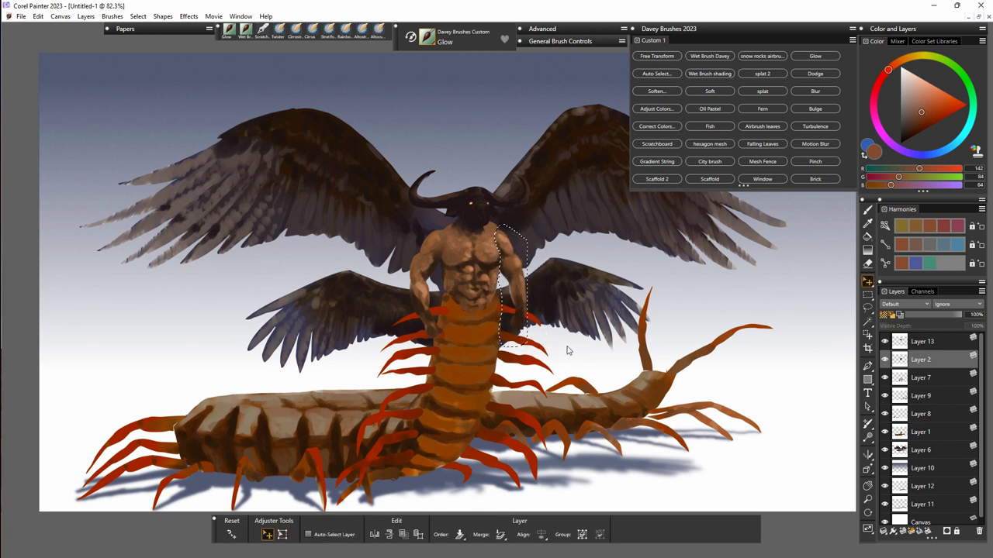
pyautogui.hotkey('ctrl', 'd')
# On Layer 6, select the uppermost feather of the large left wing and lighten it with sampled warm grey using the Wet Brush Davey.
pyautogui.click(884, 450)
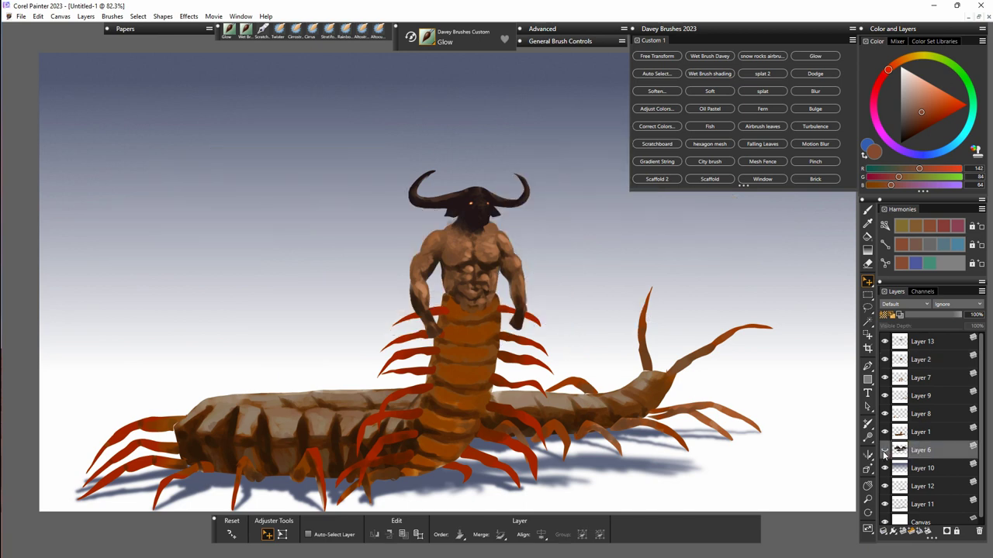
pyautogui.click(885, 450)
pyautogui.press('l')
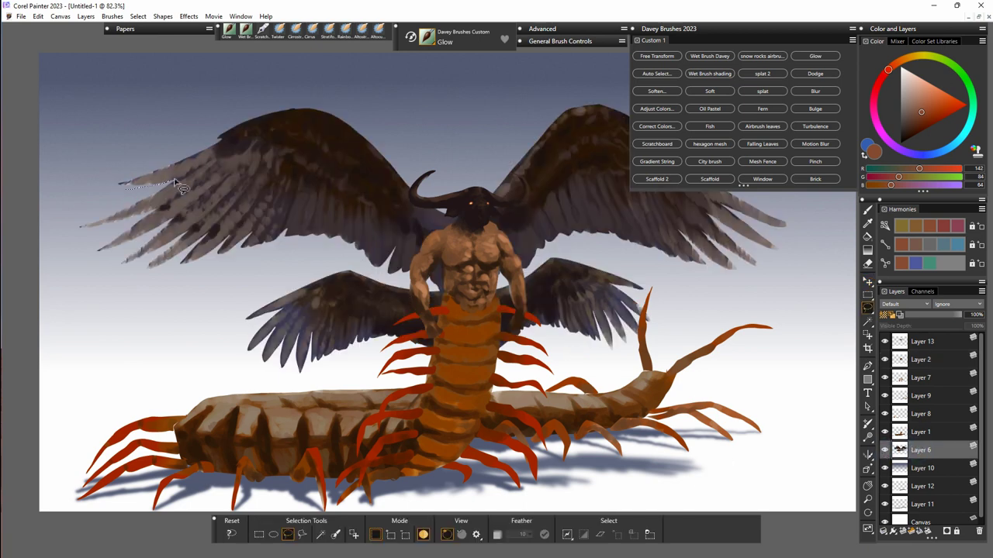
pyautogui.moveTo(195, 172)
pyautogui.mouseDown()
pyautogui.moveTo(228, 159)
pyautogui.moveTo(215, 145)
pyautogui.moveTo(128, 186)
pyautogui.mouseUp()
pyautogui.click(245, 29)
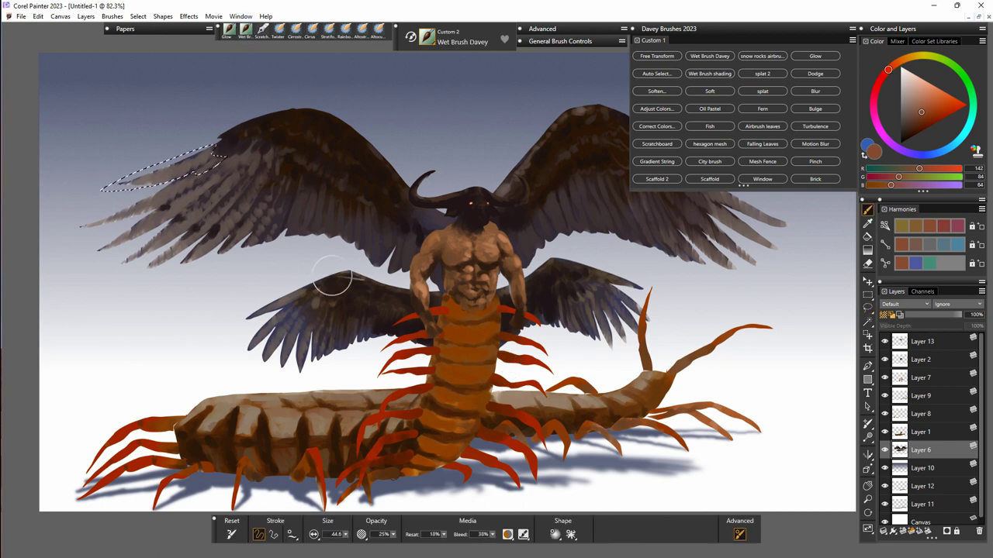
pyautogui.keyDown('alt'); pyautogui.click(141, 224); pyautogui.keyUp('alt')
pyautogui.moveTo(162, 179)
pyautogui.mouseDown()
pyautogui.moveTo(193, 167)
pyautogui.moveTo(197, 178)
pyautogui.moveTo(210, 151)
pyautogui.moveTo(270, 167)
pyautogui.moveTo(216, 154)
pyautogui.moveTo(132, 183)
pyautogui.moveTo(218, 157)
pyautogui.mouseUp()
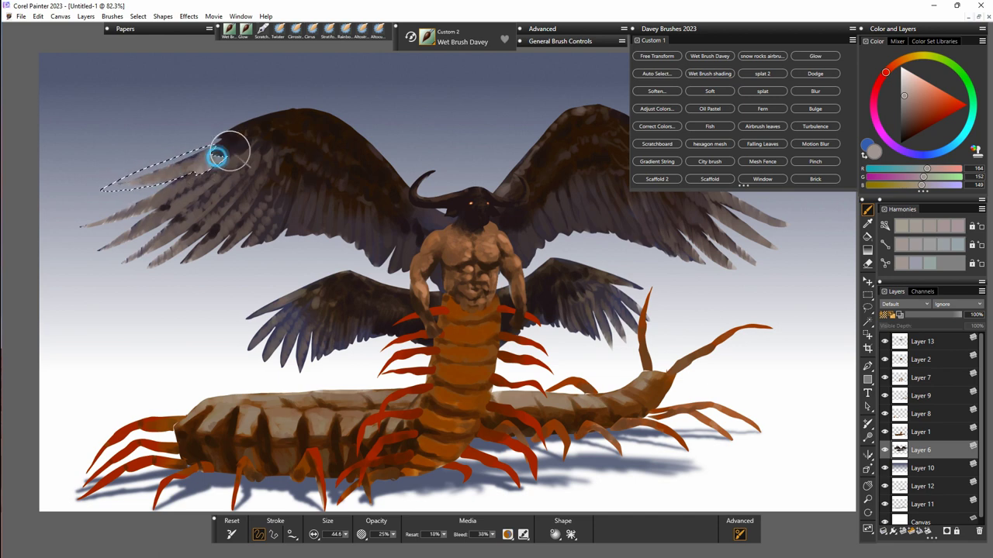
pyautogui.hotkey('ctrl', 'd')
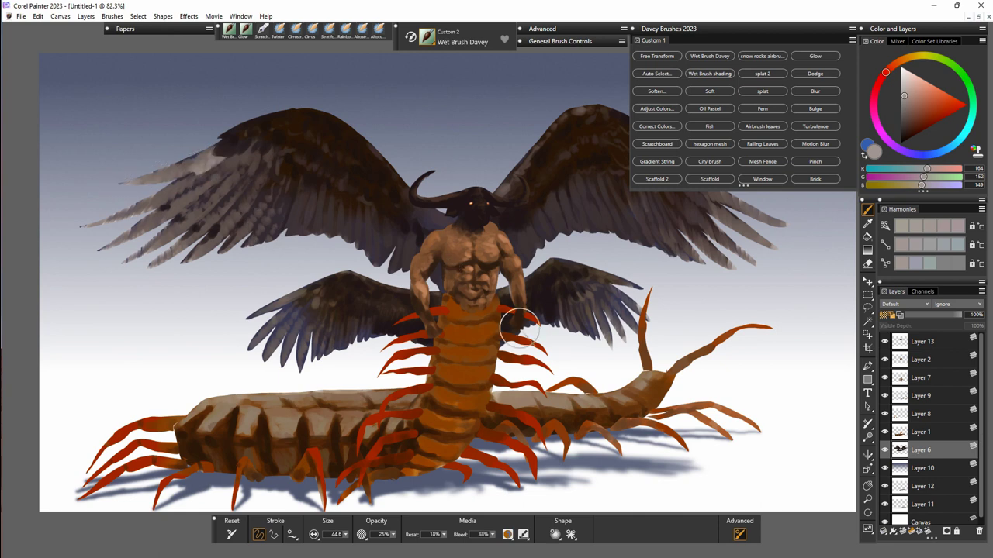
# Select the next two feather areas below it one at a time and brush light grey into each, clearing each selection.
pyautogui.press('l')
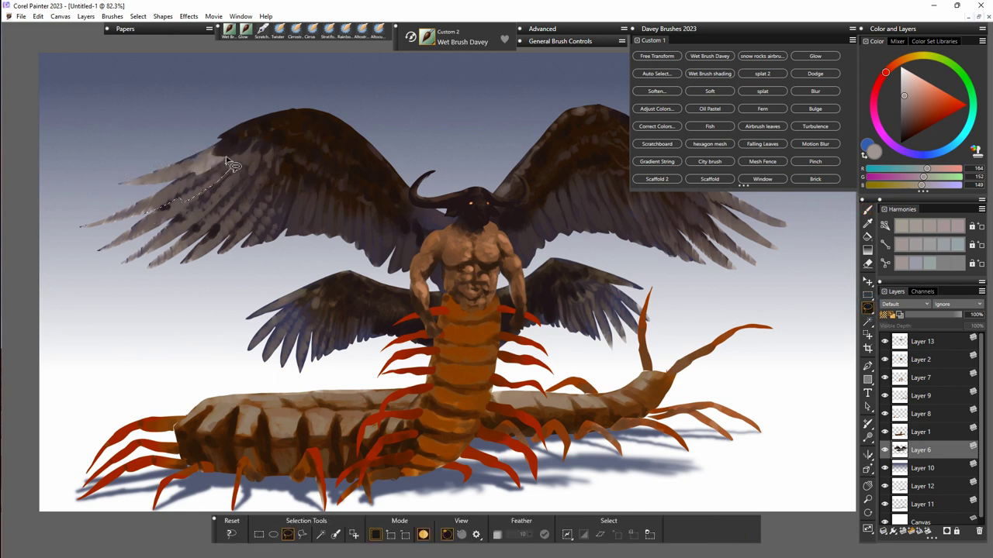
pyautogui.press('b')
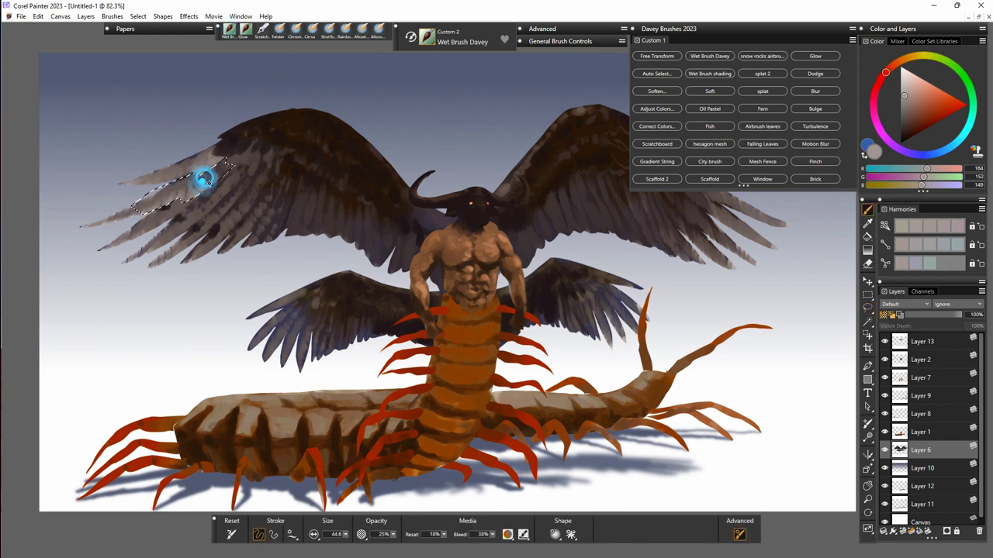
pyautogui.moveTo(227, 162)
pyautogui.mouseDown()
pyautogui.moveTo(194, 191)
pyautogui.moveTo(197, 179)
pyautogui.mouseUp()
pyautogui.hotkey('ctrl', 'd')
pyautogui.press('l')
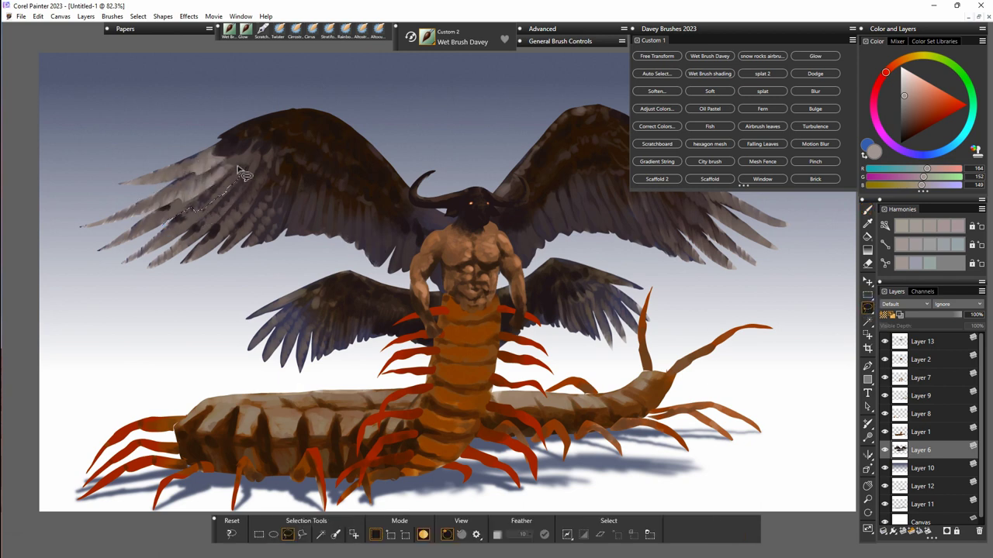
pyautogui.moveTo(169, 220); pyautogui.dragTo(208, 223)
pyautogui.press('b')
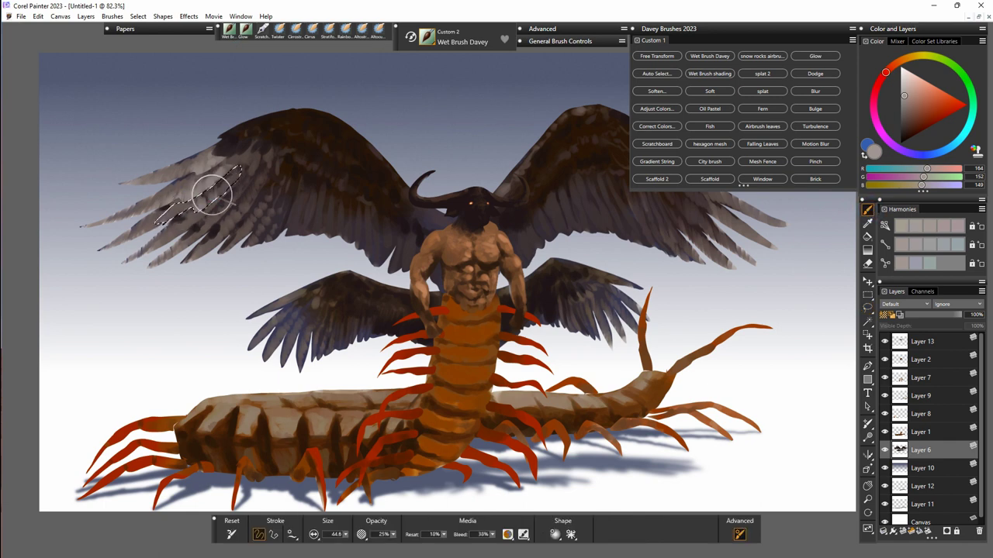
pyautogui.moveTo(224, 179); pyautogui.dragTo(225, 187)
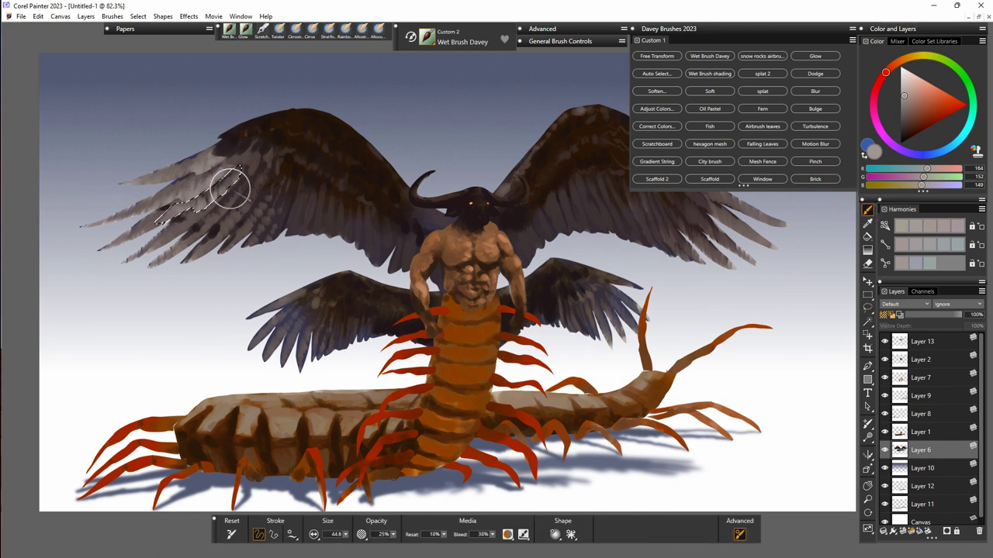
pyautogui.hotkey('ctrl', 'd')
# Lasso the next two feather areas along the large left wing one at a time and brush light grey into each.
pyautogui.press('l')
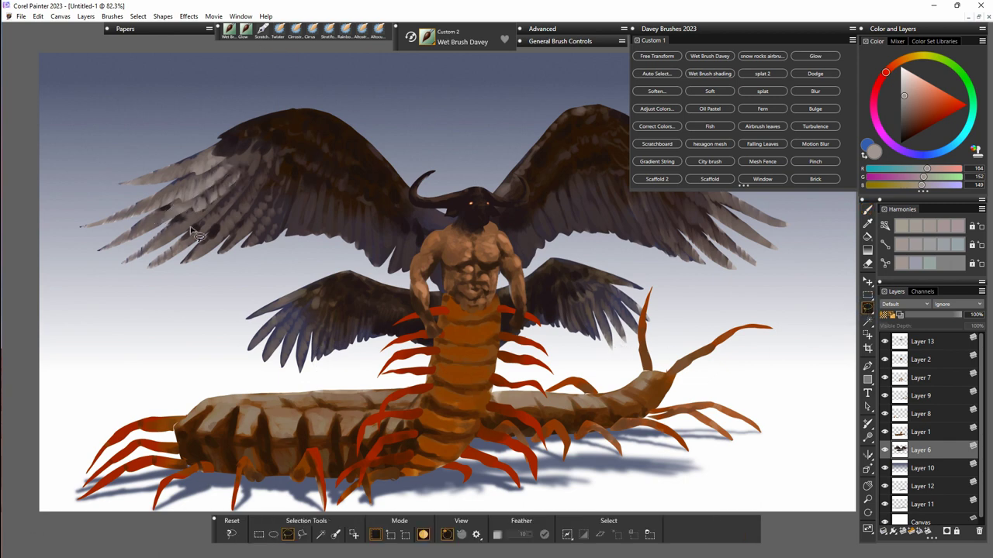
pyautogui.moveTo(190, 227)
pyautogui.mouseDown()
pyautogui.moveTo(250, 169)
pyautogui.moveTo(186, 232)
pyautogui.mouseUp()
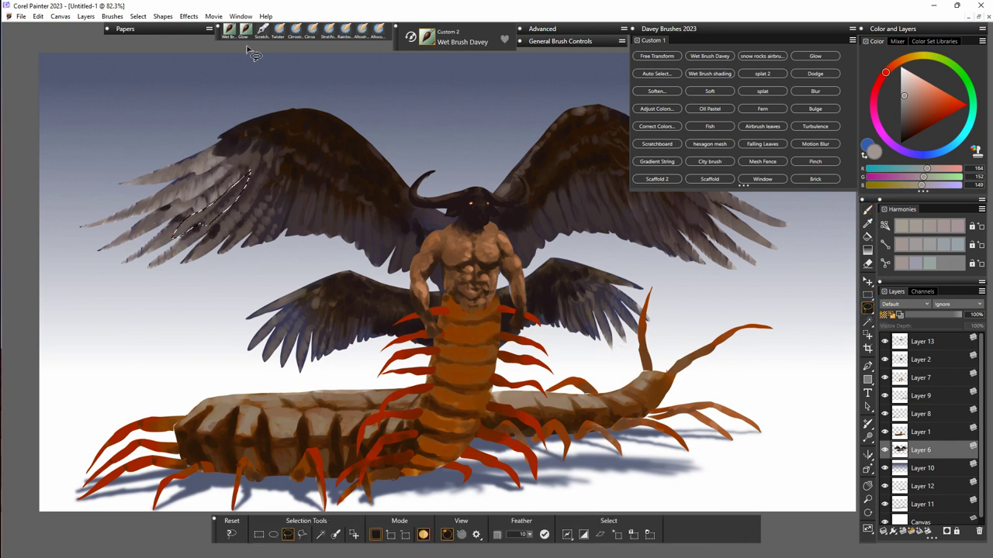
pyautogui.press('b')
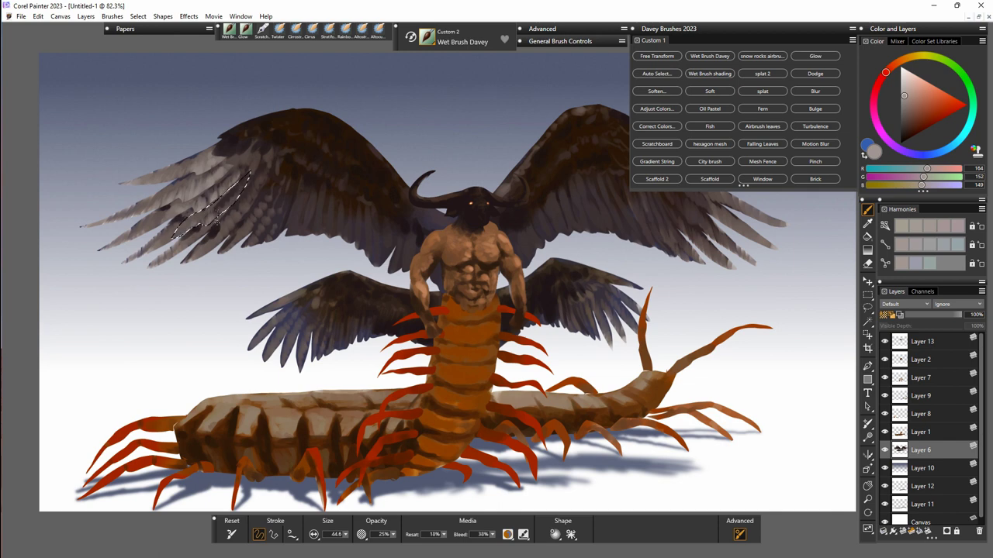
pyautogui.press('ctrl')
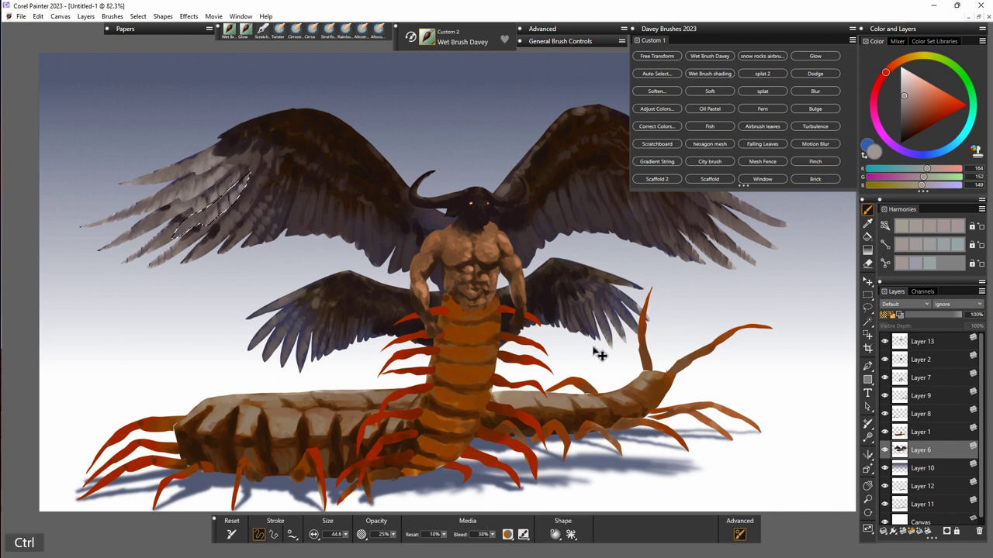
pyautogui.press('F10')
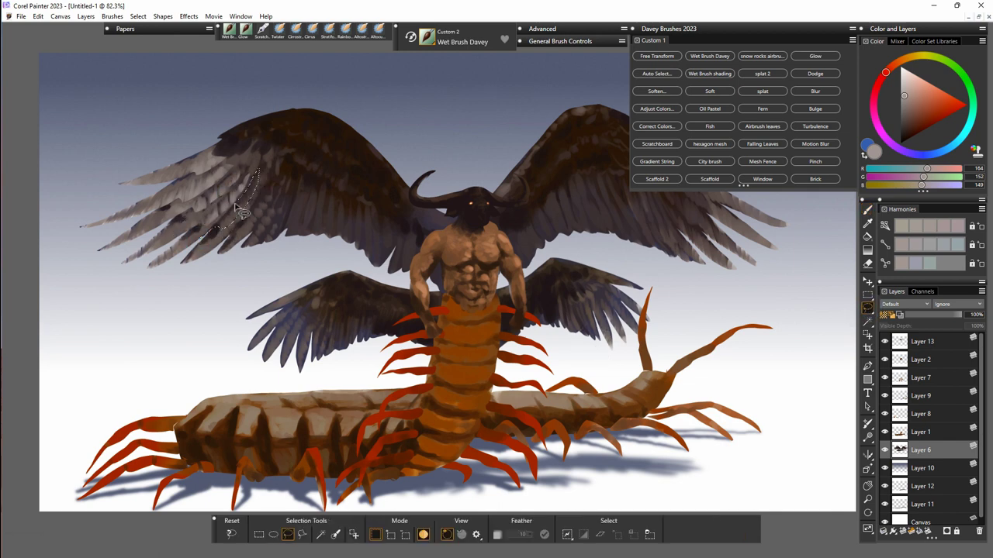
pyautogui.press('b')
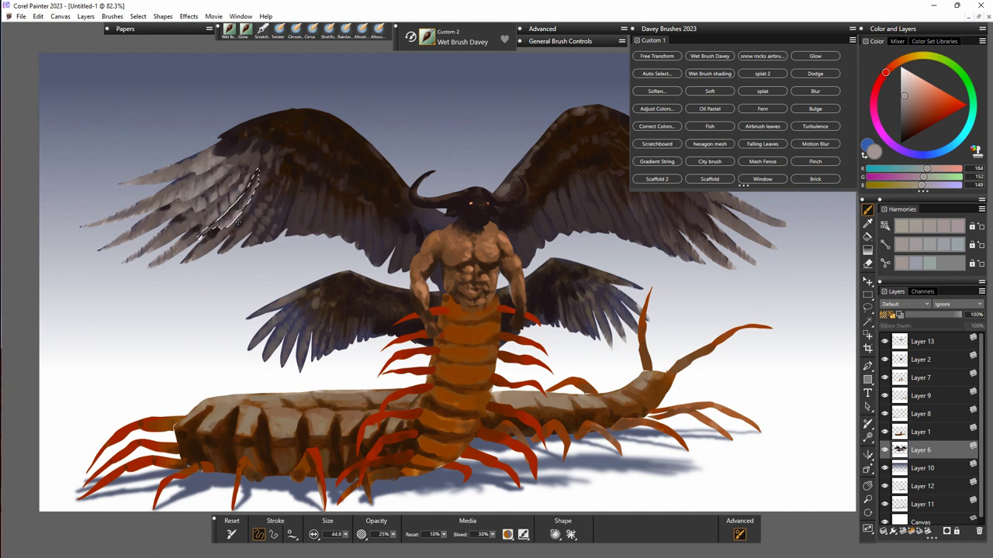
# Isolate two further feathers toward the middle of the left wing in turn, lighten each with the grey, and clear each selection.
pyautogui.press('F10')
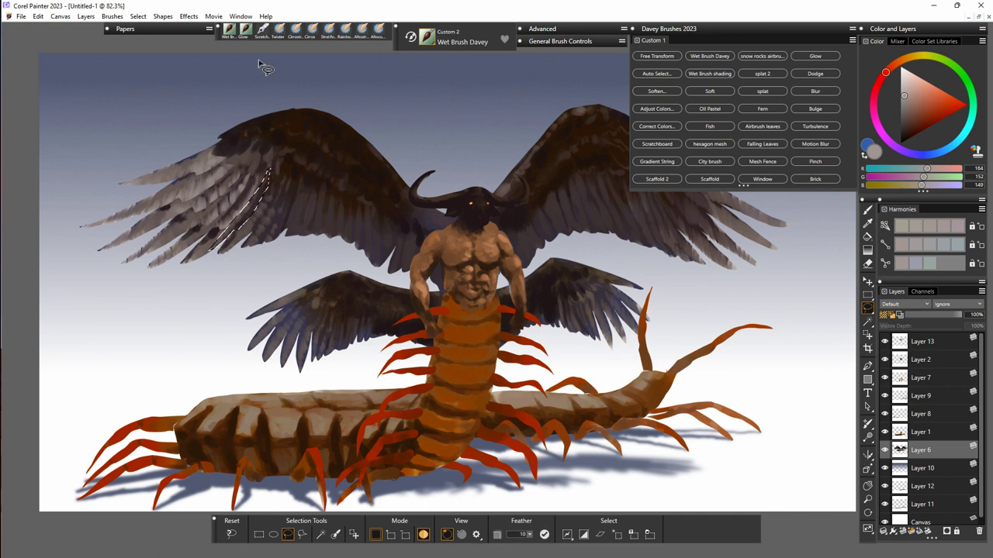
pyautogui.press('b')
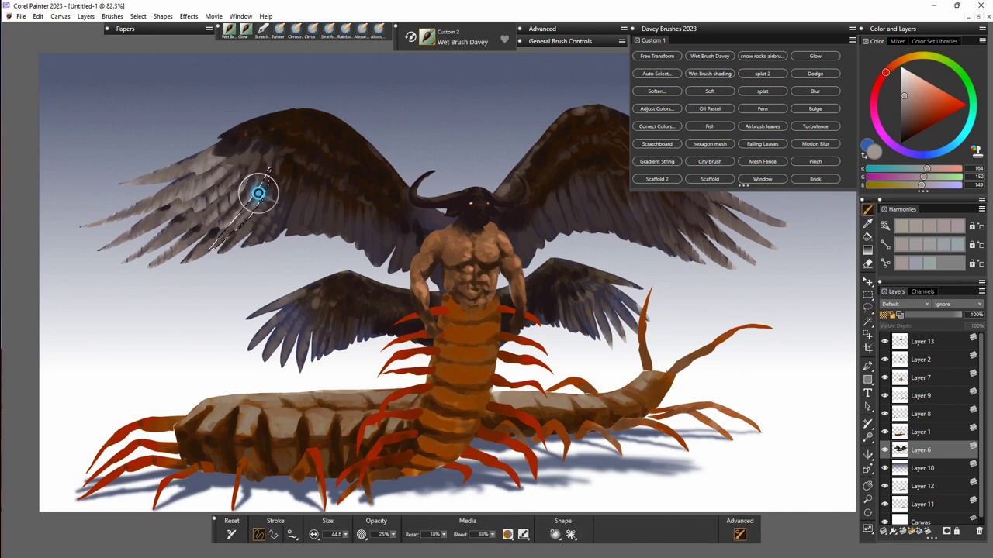
pyautogui.moveTo(237, 225); pyautogui.dragTo(241, 222)
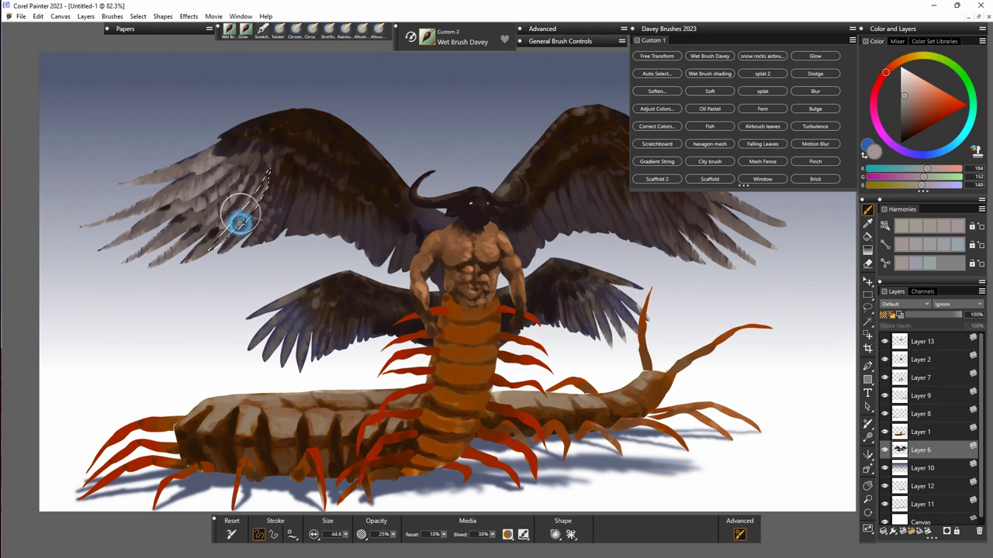
pyautogui.hotkey('ctrl', 'd')
pyautogui.press('F10')
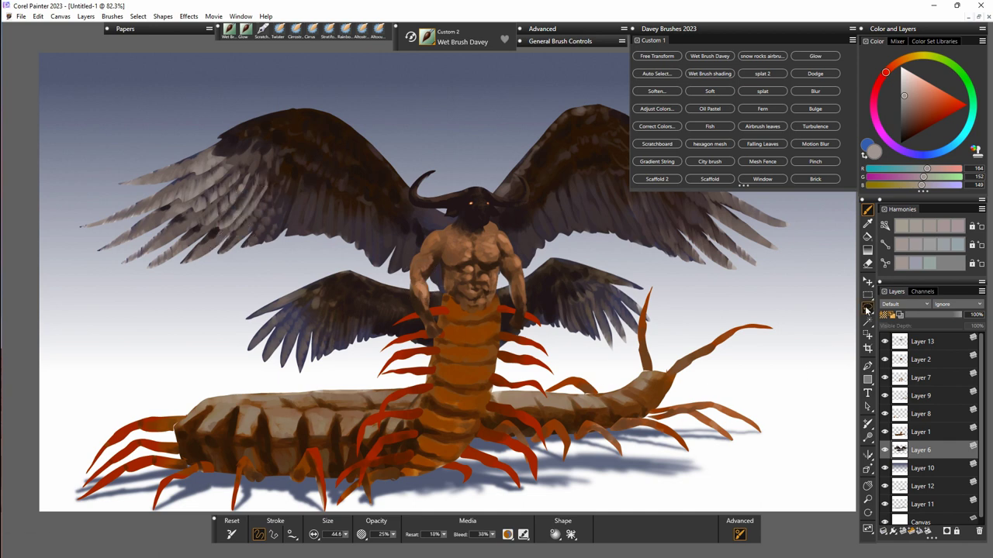
pyautogui.moveTo(266, 196)
pyautogui.mouseDown()
pyautogui.moveTo(225, 252)
pyautogui.moveTo(264, 214)
pyautogui.moveTo(249, 225)
pyautogui.mouseUp()
pyautogui.press('b')
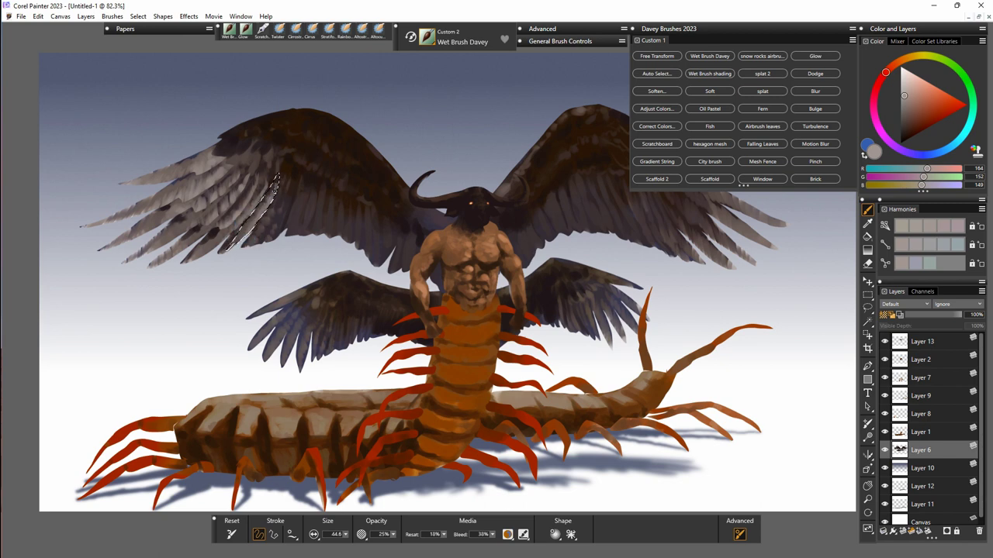
pyautogui.hotkey('ctrl', 'd')
# Lasso the next inner feather of the left wing, brush light grey along its edge, and clear the selection.
pyautogui.click(867, 308)
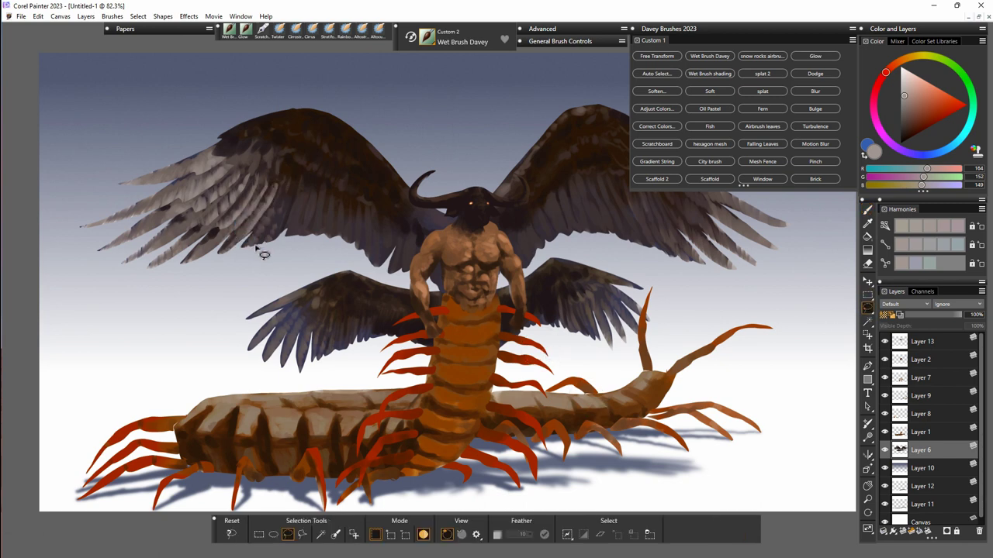
pyautogui.moveTo(277, 210); pyautogui.dragTo(256, 236)
pyautogui.press('b')
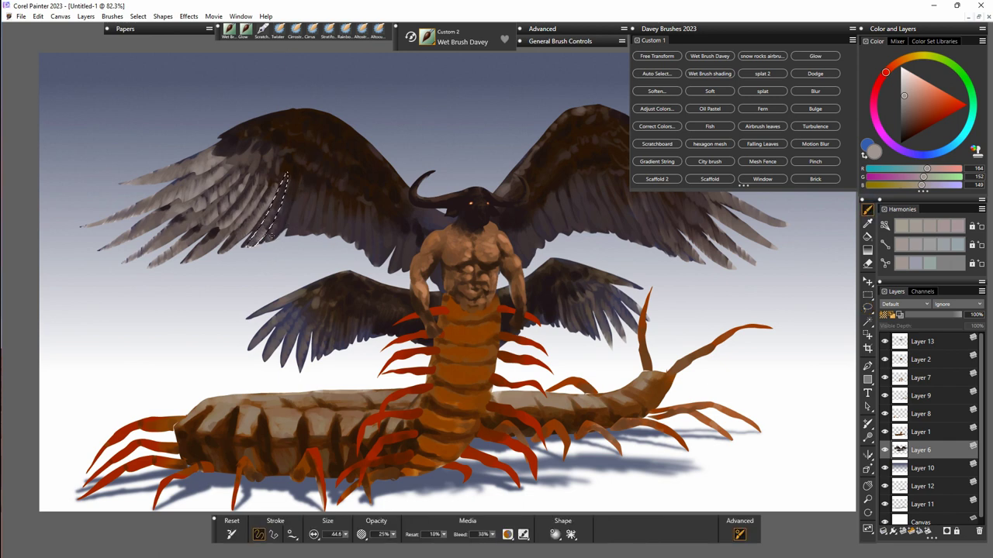
pyautogui.hotkey('ctrl', 'd')
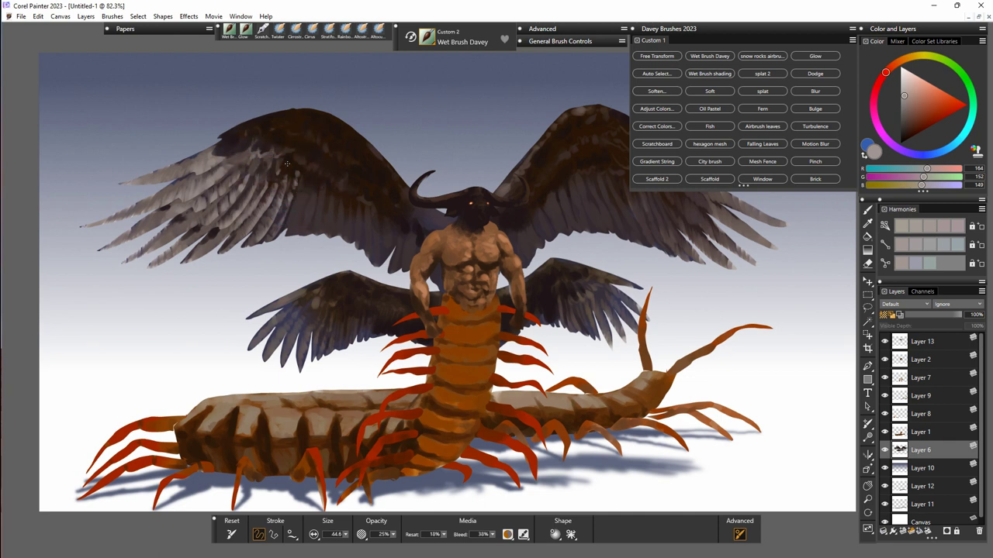
# Paint light grey feather edges freehand across the short covert feathers on the upper part of the left wing.
pyautogui.moveTo(289, 156)
pyautogui.mouseDown()
pyautogui.moveTo(298, 179)
pyautogui.moveTo(290, 269)
pyautogui.moveTo(321, 189)
pyautogui.mouseUp()
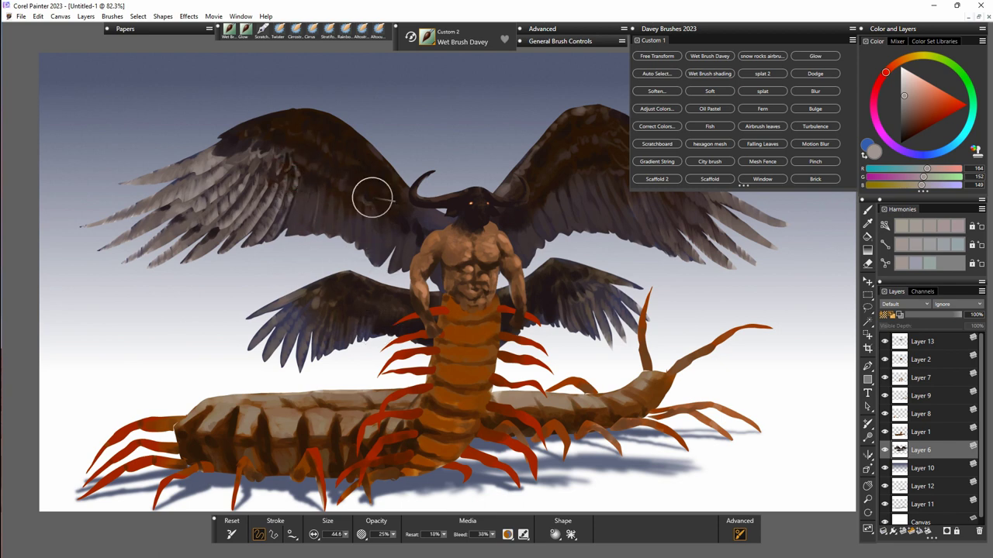
pyautogui.moveTo(310, 139)
pyautogui.mouseDown()
pyautogui.moveTo(238, 132)
pyautogui.moveTo(257, 138)
pyautogui.moveTo(275, 125)
pyautogui.moveTo(286, 135)
pyautogui.moveTo(234, 131)
pyautogui.moveTo(237, 140)
pyautogui.moveTo(336, 127)
pyautogui.moveTo(295, 126)
pyautogui.moveTo(262, 147)
pyautogui.moveTo(295, 126)
pyautogui.moveTo(292, 141)
pyautogui.moveTo(331, 149)
pyautogui.moveTo(333, 135)
pyautogui.moveTo(342, 164)
pyautogui.moveTo(367, 169)
pyautogui.moveTo(342, 162)
pyautogui.moveTo(313, 169)
pyautogui.mouseUp()
pyautogui.press('F10')
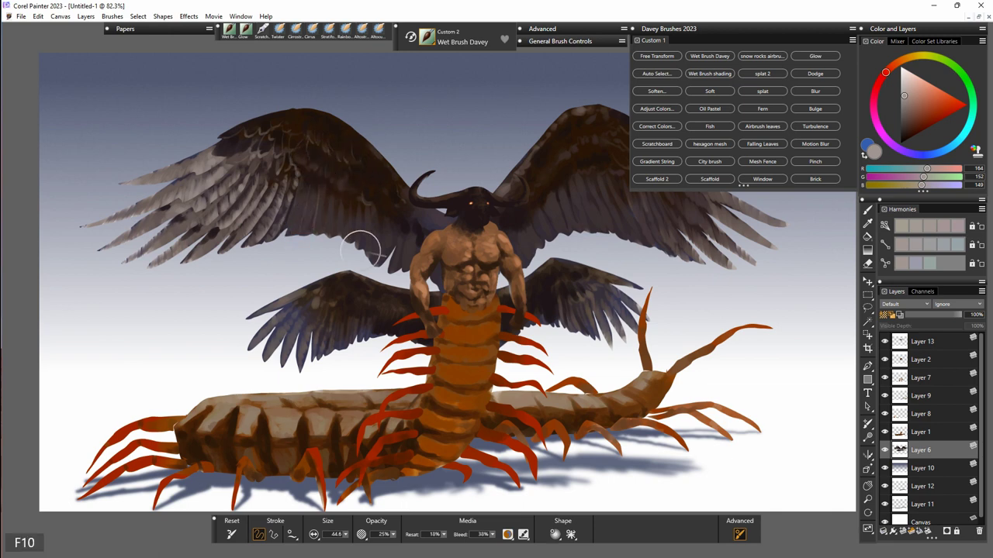
# Sample dark brown and muted grey from the left wing and brush softer feather detail into its upper coverts.
pyautogui.keyDown('alt'); pyautogui.click(289, 136); pyautogui.keyUp('alt')
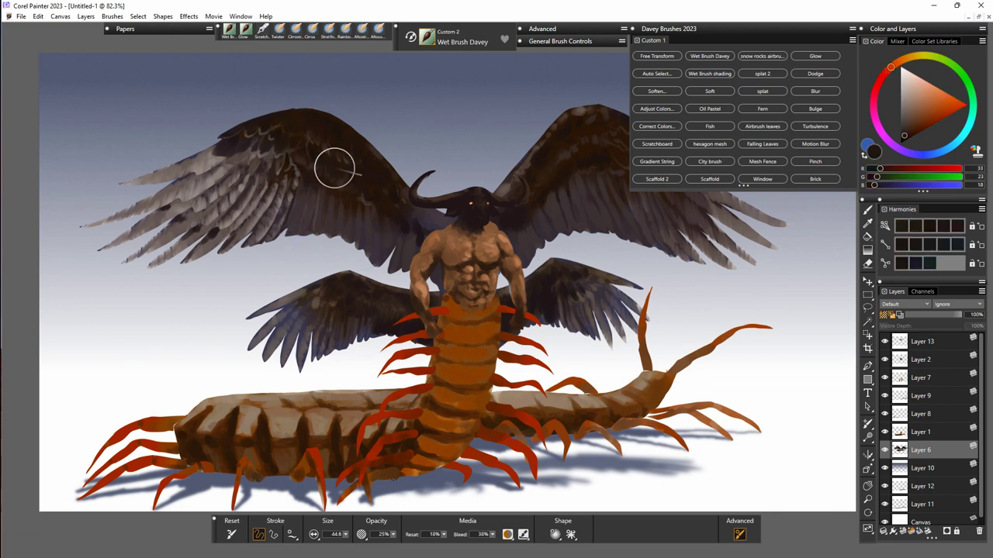
pyautogui.keyDown('alt'); pyautogui.click(230, 161); pyautogui.keyUp('alt')
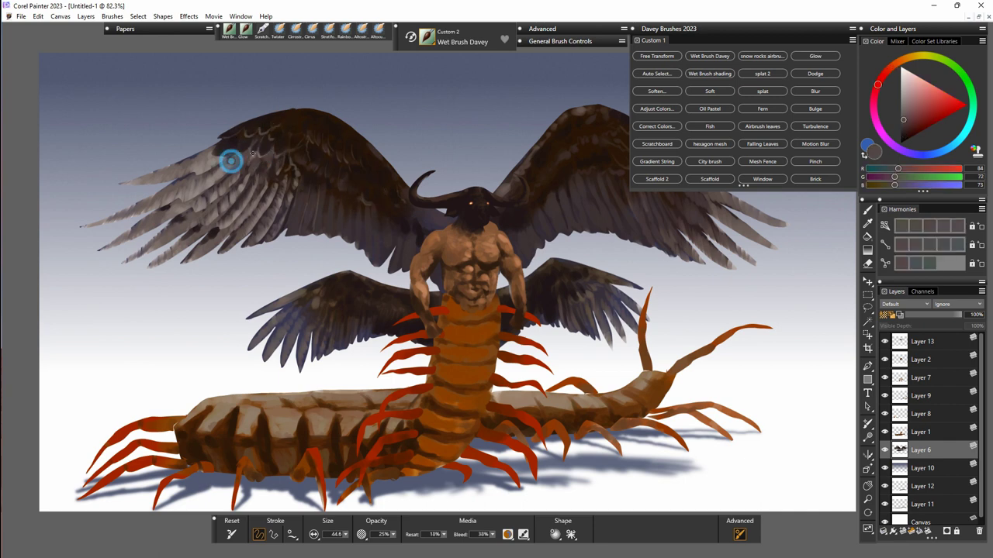
pyautogui.moveTo(252, 154)
pyautogui.mouseDown()
pyautogui.moveTo(257, 166)
pyautogui.moveTo(295, 166)
pyautogui.mouseUp()
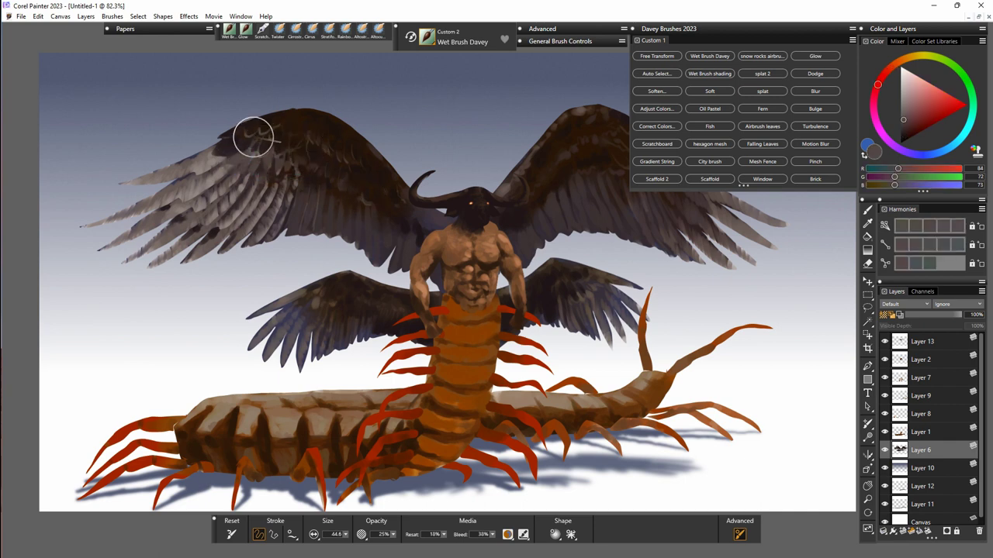
pyautogui.moveTo(253, 138)
pyautogui.mouseDown()
pyautogui.moveTo(214, 150)
pyautogui.moveTo(235, 126)
pyautogui.moveTo(258, 141)
pyautogui.mouseUp()
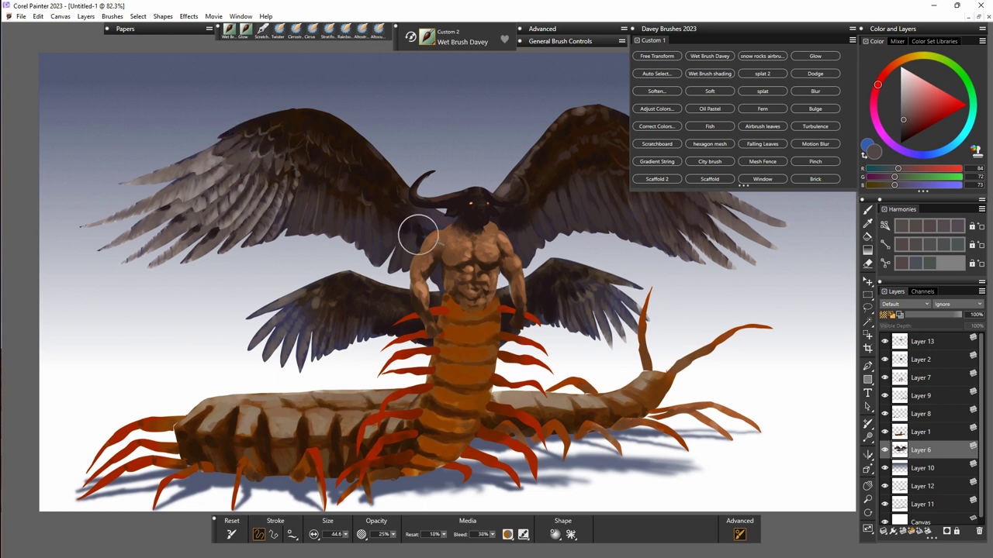
# Sample a mid grey from the left wing and brush it over the bases and lengths of the outer feathers.
pyautogui.keyDown('alt'); pyautogui.click(222, 160); pyautogui.keyUp('alt')
pyautogui.moveTo(231, 172); pyautogui.dragTo(250, 177)
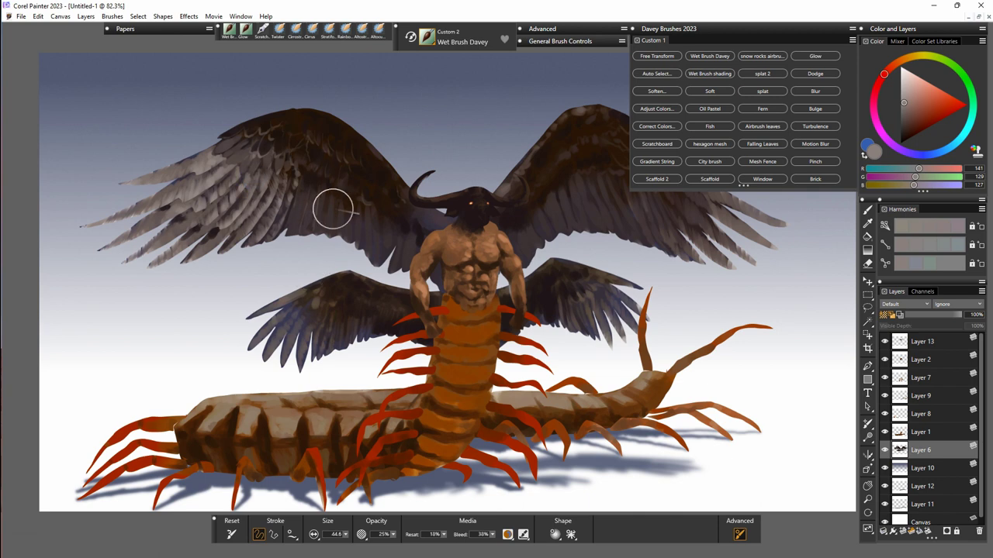
pyautogui.moveTo(177, 163)
pyautogui.mouseDown()
pyautogui.moveTo(147, 180)
pyautogui.moveTo(163, 193)
pyautogui.mouseUp()
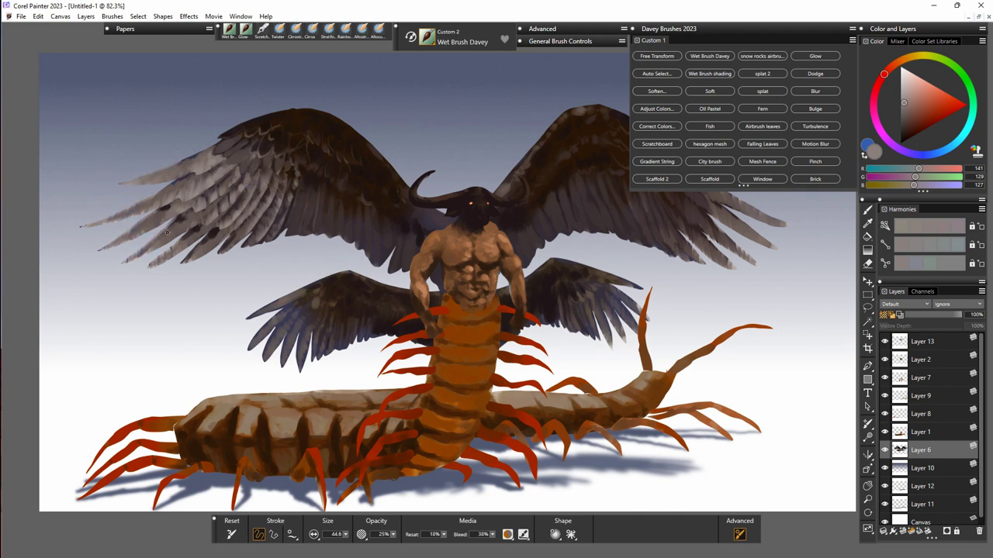
# Shade between the left wing's outermost long feathers with a sampled near-black tone, undoing the last stroke on the top feather.
pyautogui.keyDown('alt'); pyautogui.click(175, 220); pyautogui.keyUp('alt')
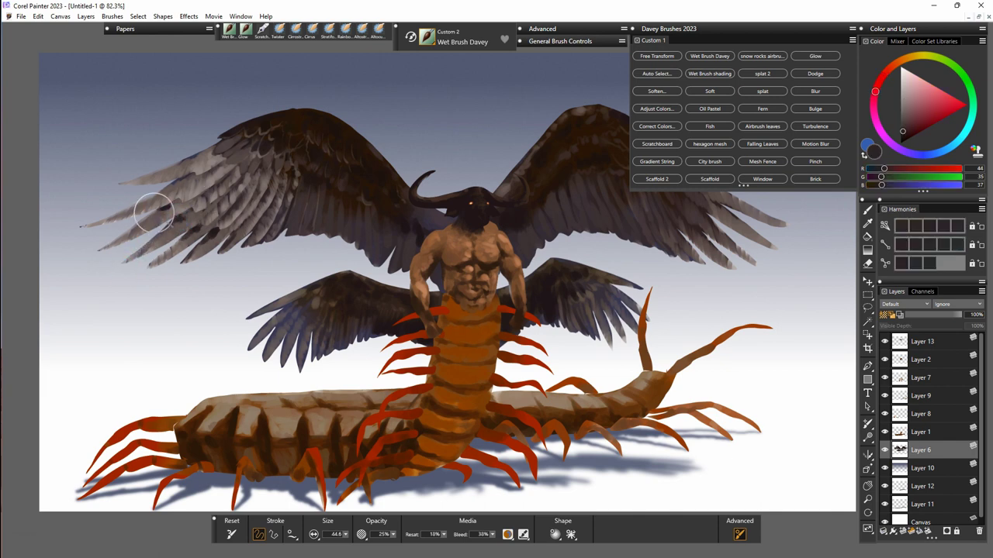
pyautogui.moveTo(154, 212); pyautogui.dragTo(103, 249)
pyautogui.moveTo(182, 188); pyautogui.dragTo(97, 222)
pyautogui.moveTo(183, 183)
pyautogui.mouseDown()
pyautogui.moveTo(159, 194)
pyautogui.moveTo(148, 178)
pyautogui.mouseUp()
pyautogui.hotkey('ctrl', 'z')
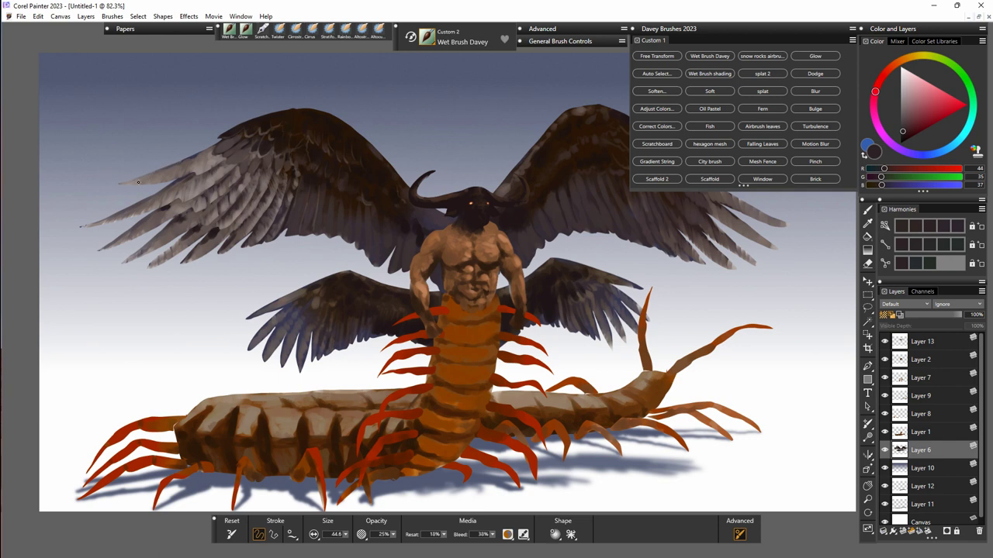
# Refine the left wing's lower and outer feathers with dark strokes and grey tones sampled from the wing.
pyautogui.moveTo(186, 222)
pyautogui.mouseDown()
pyautogui.moveTo(178, 184)
pyautogui.moveTo(242, 154)
pyautogui.moveTo(195, 185)
pyautogui.moveTo(187, 203)
pyautogui.moveTo(209, 205)
pyautogui.moveTo(207, 231)
pyautogui.moveTo(162, 233)
pyautogui.moveTo(161, 260)
pyautogui.moveTo(187, 216)
pyautogui.moveTo(224, 228)
pyautogui.moveTo(234, 219)
pyautogui.moveTo(216, 232)
pyautogui.moveTo(323, 231)
pyautogui.moveTo(186, 217)
pyautogui.moveTo(215, 208)
pyautogui.moveTo(247, 175)
pyautogui.moveTo(210, 206)
pyautogui.moveTo(186, 202)
pyautogui.moveTo(207, 197)
pyautogui.moveTo(220, 231)
pyautogui.mouseUp()
pyautogui.keyDown('alt'); pyautogui.click(211, 206); pyautogui.keyUp('alt')
pyautogui.press('F10')
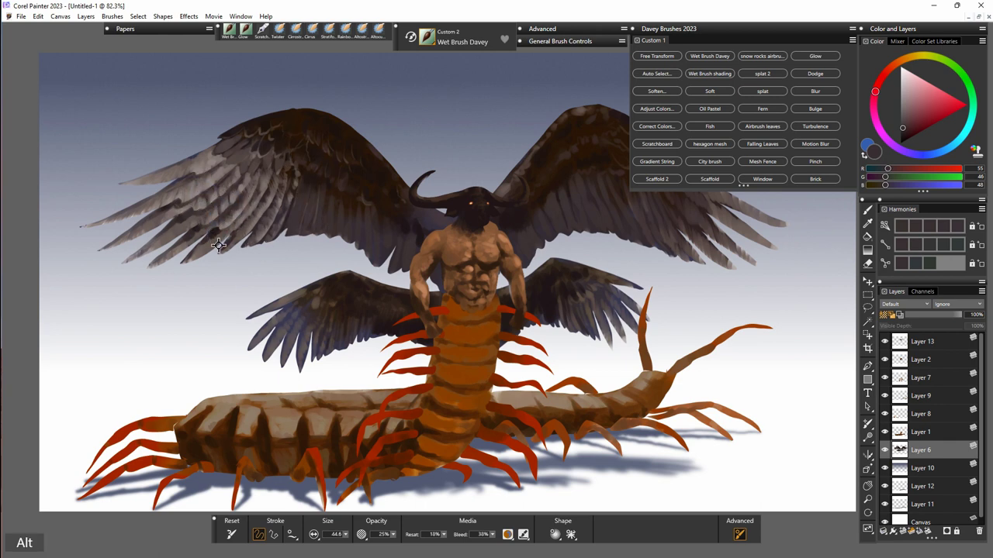
pyautogui.keyDown('alt'); pyautogui.click(218, 245); pyautogui.keyUp('alt')
pyautogui.moveTo(176, 210); pyautogui.dragTo(181, 209)
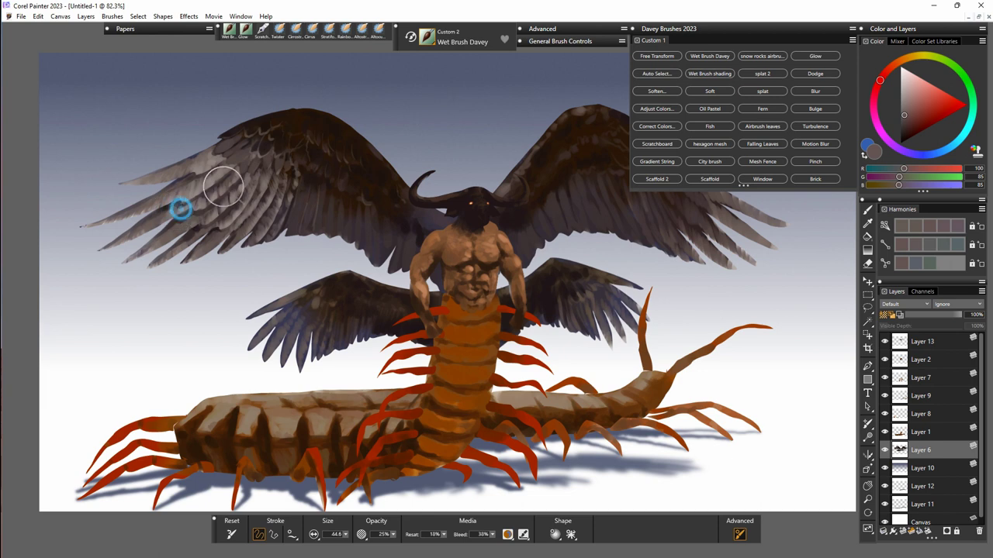
# Sample light grey from the left wing, collapse the Davey Brushes palette, and lighten the outer feathers of the opposite large wing.
pyautogui.keyDown('alt'); pyautogui.click(222, 189); pyautogui.keyUp('alt')
pyautogui.doubleClick(717, 27)
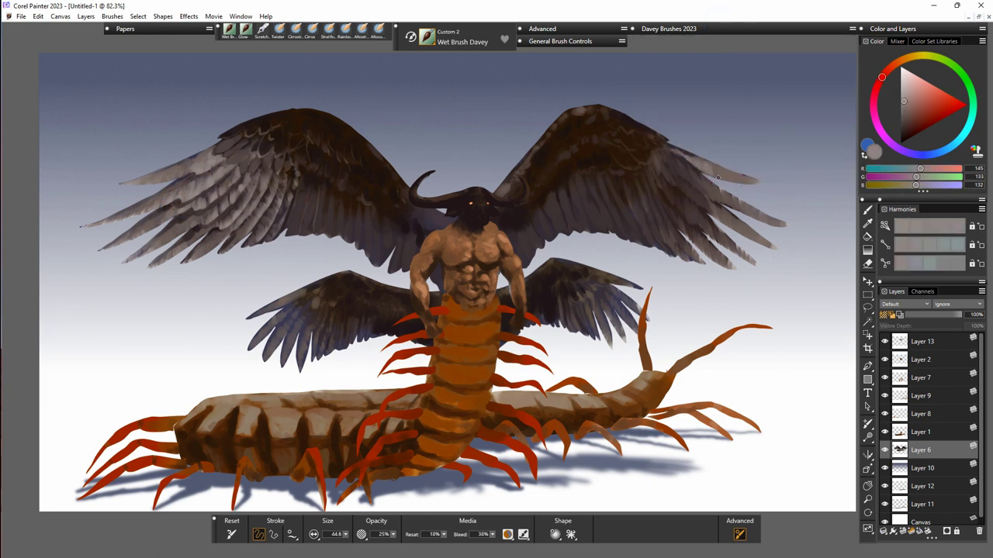
pyautogui.moveTo(677, 172); pyautogui.dragTo(692, 186)
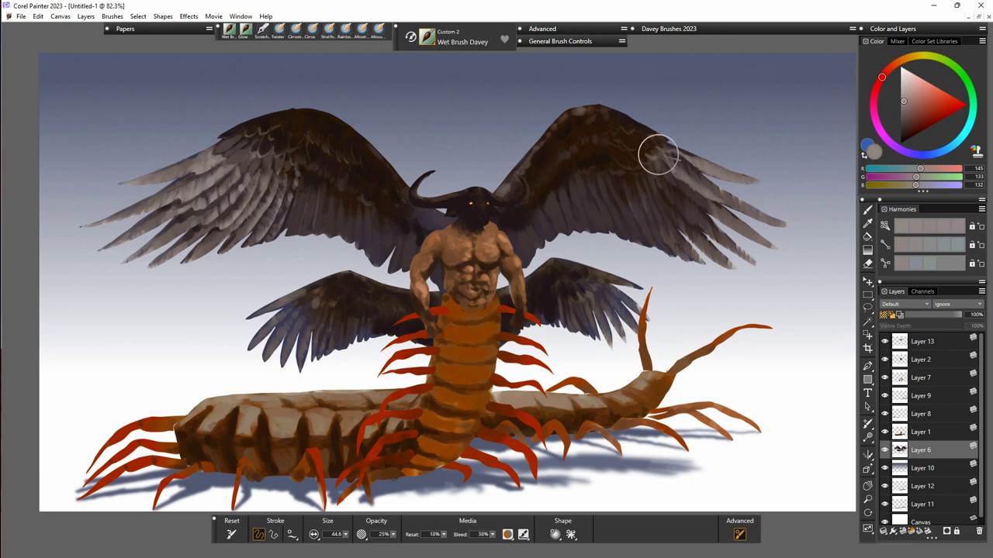
pyautogui.moveTo(689, 194); pyautogui.dragTo(685, 190)
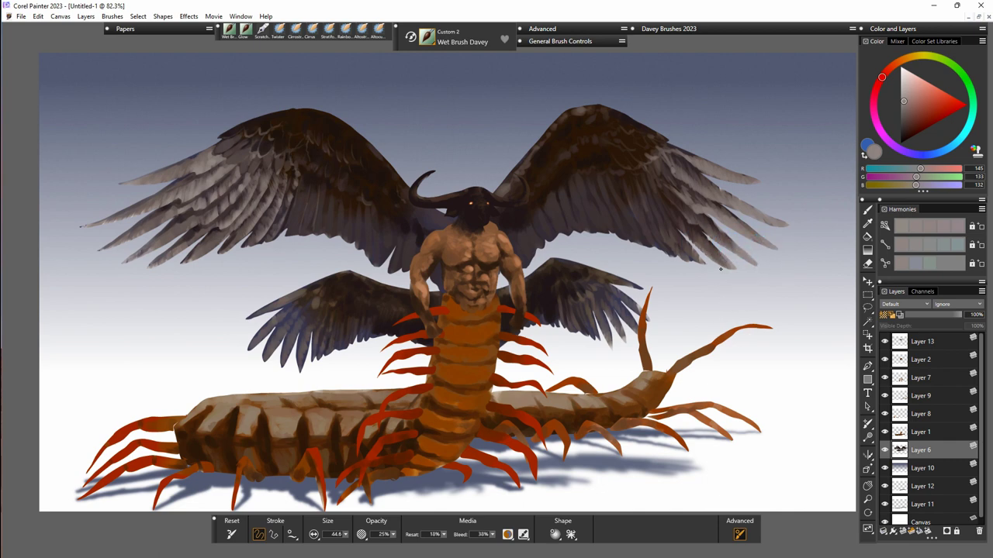
# Brush light grey edges onto the inner long feathers and covert feathers of the large right wing.
pyautogui.moveTo(651, 218); pyautogui.dragTo(675, 255)
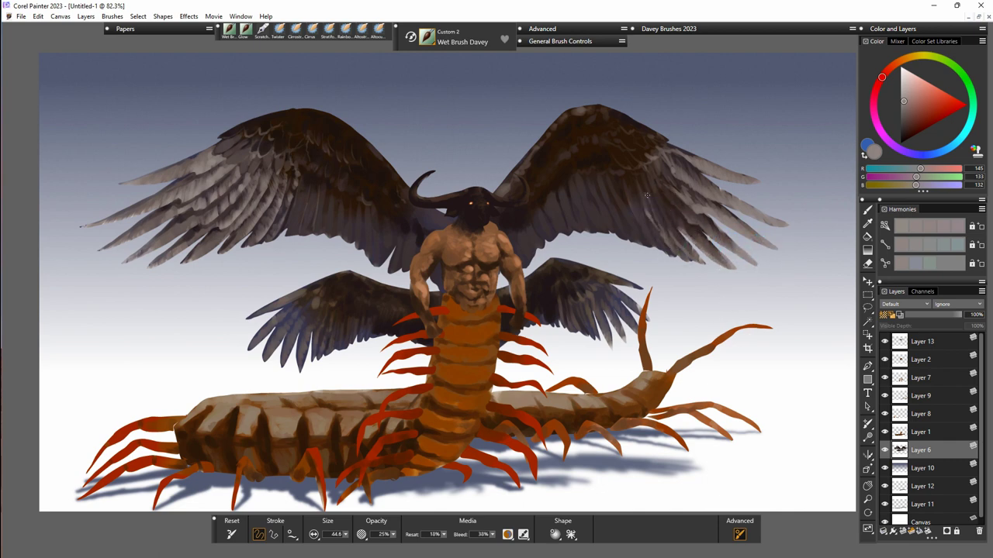
pyautogui.moveTo(647, 196); pyautogui.dragTo(667, 229)
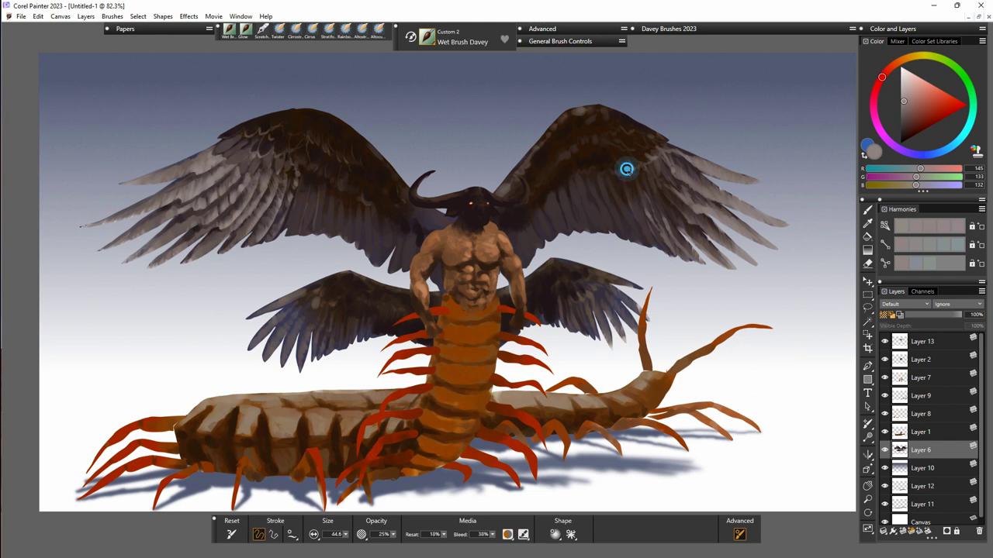
pyautogui.click(635, 146)
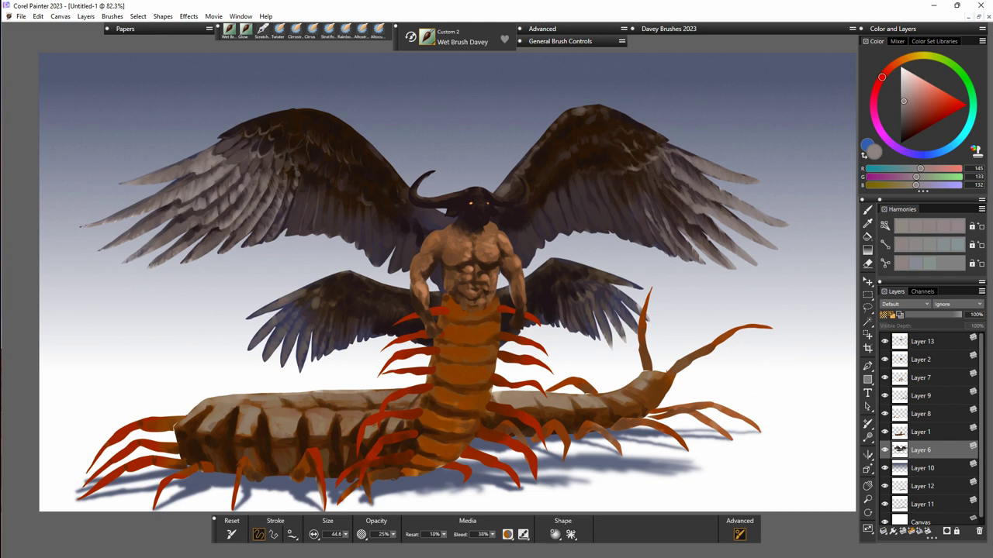
# Reduce the brush size to 23.8 and paint light grey highlights along the upper edges of both large wings.
pyautogui.moveTo(346, 535); pyautogui.dragTo(337, 543)
pyautogui.moveTo(587, 113); pyautogui.dragTo(606, 111)
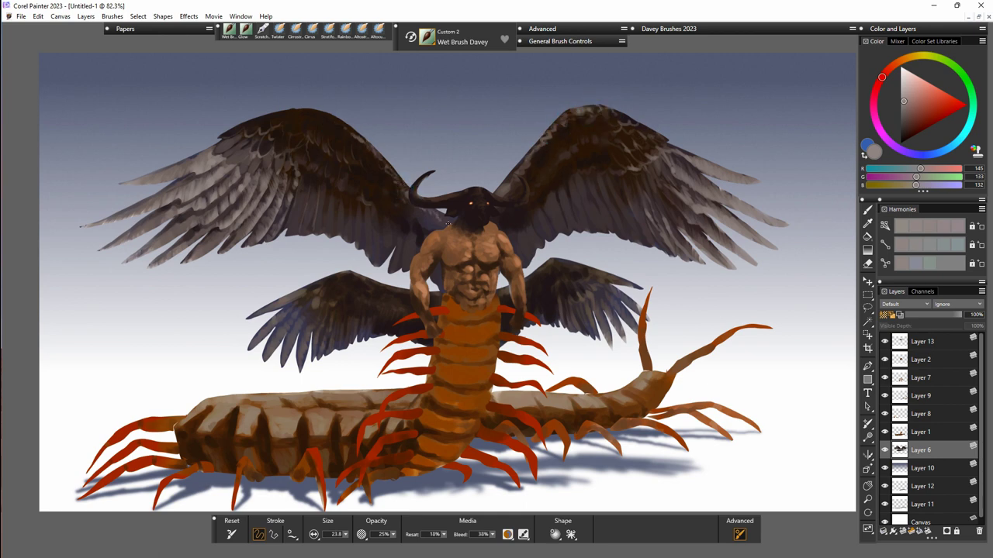
pyautogui.moveTo(336, 118); pyautogui.dragTo(397, 173)
pyautogui.click(550, 122)
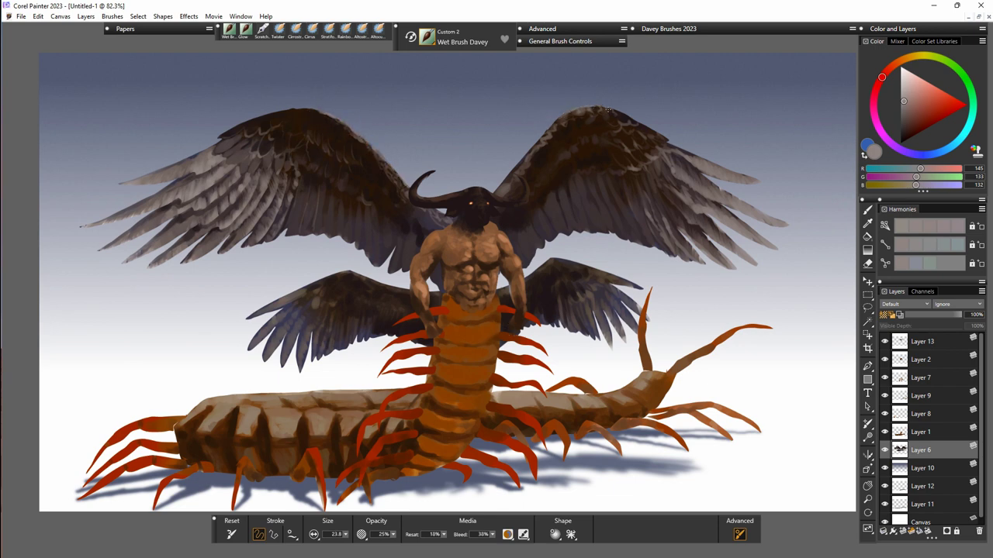
pyautogui.moveTo(647, 128); pyautogui.dragTo(670, 141)
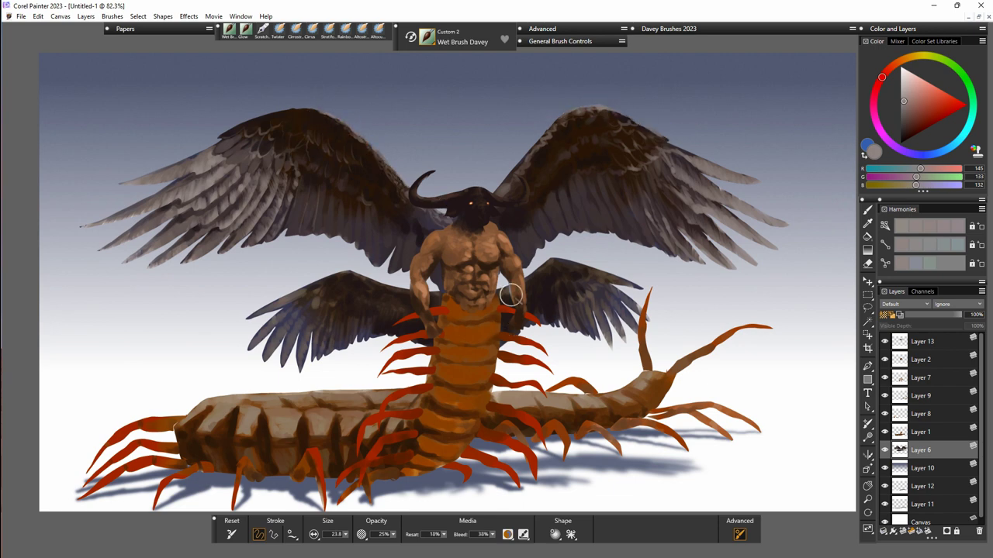
# Brush light grey highlights onto the large left wing's lower feathers and the small left wing's outer feathers.
pyautogui.click(275, 231)
pyautogui.click(226, 246)
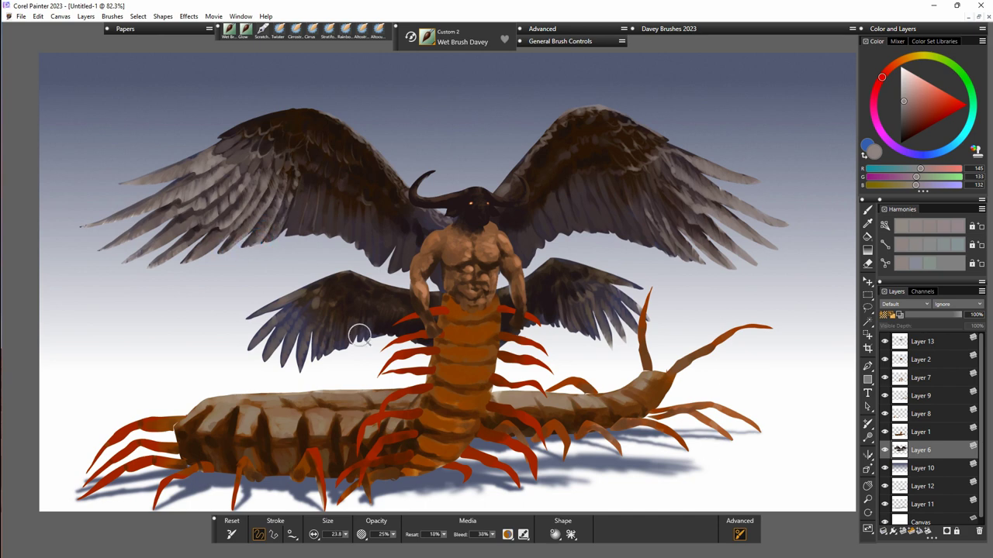
pyautogui.click(292, 323)
pyautogui.click(315, 303)
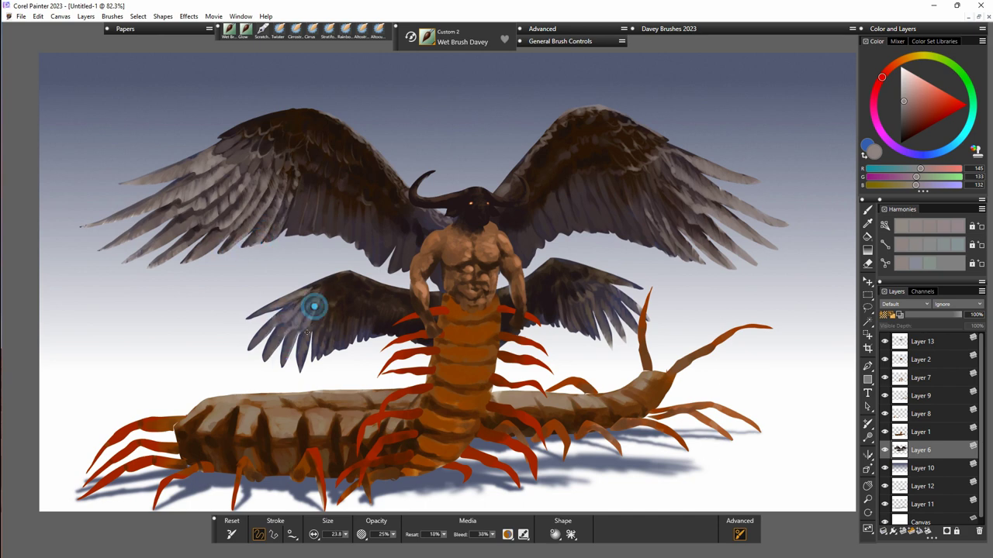
pyautogui.click(288, 329)
pyautogui.click(310, 339)
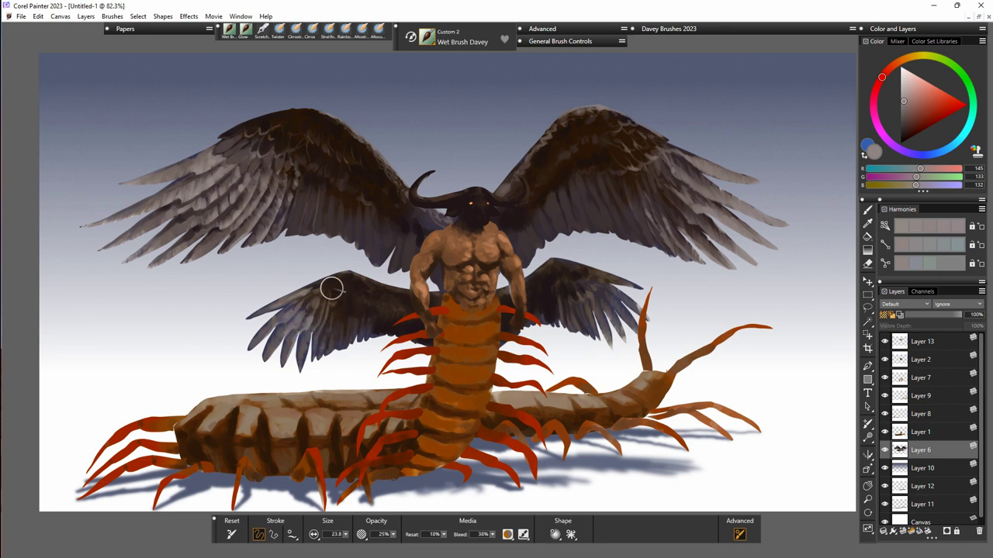
pyautogui.click(314, 332)
pyautogui.click(286, 358)
pyautogui.click(278, 318)
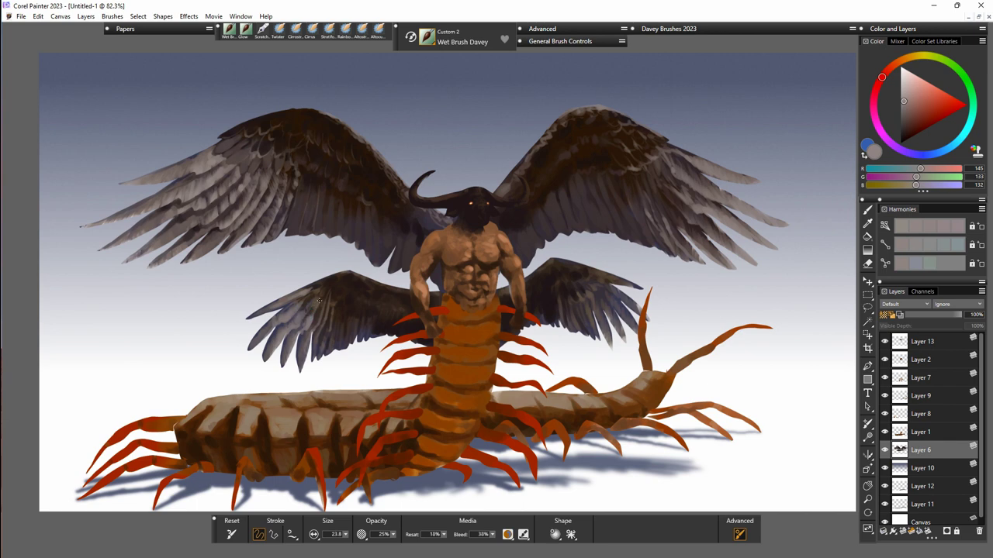
pyautogui.click(305, 332)
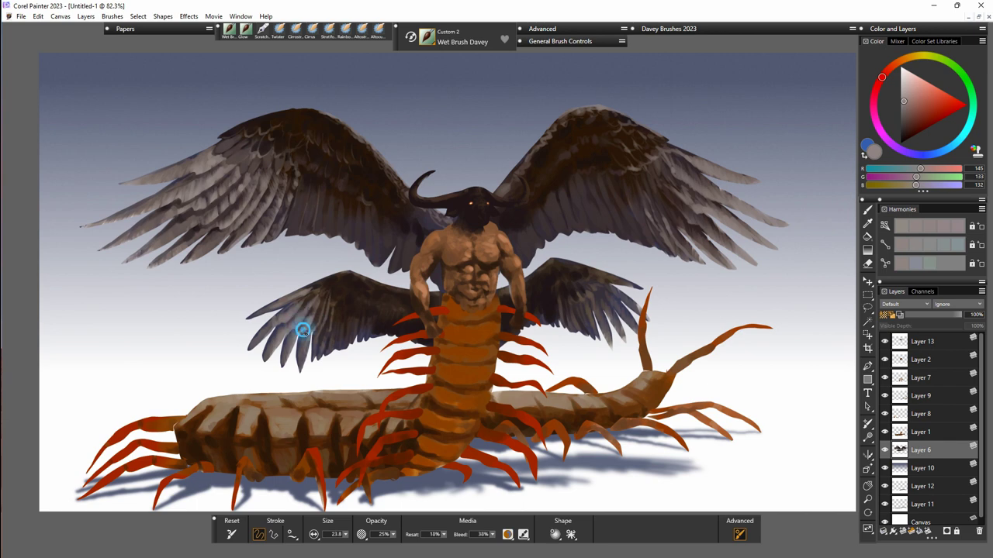
# Lighten the small left wing's inner feathers and the small right wing's feathers with light grey strokes.
pyautogui.click(346, 297)
pyautogui.click(348, 323)
pyautogui.click(359, 302)
pyautogui.click(565, 292)
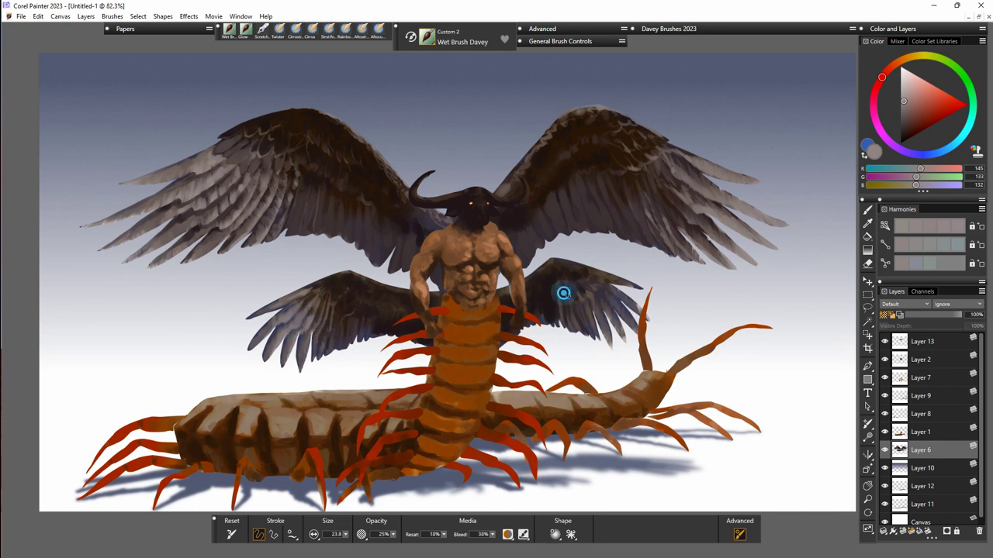
pyautogui.click(583, 311)
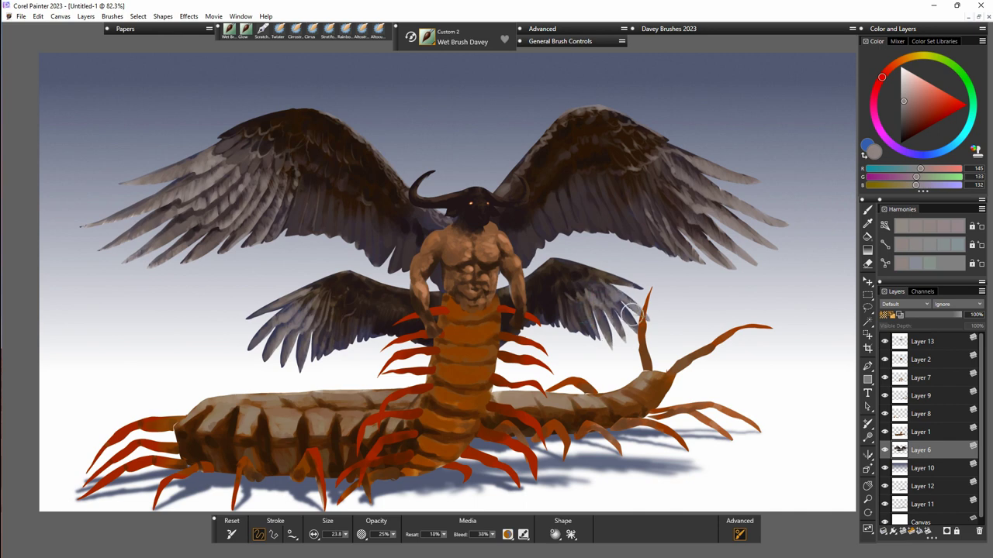
pyautogui.click(617, 301)
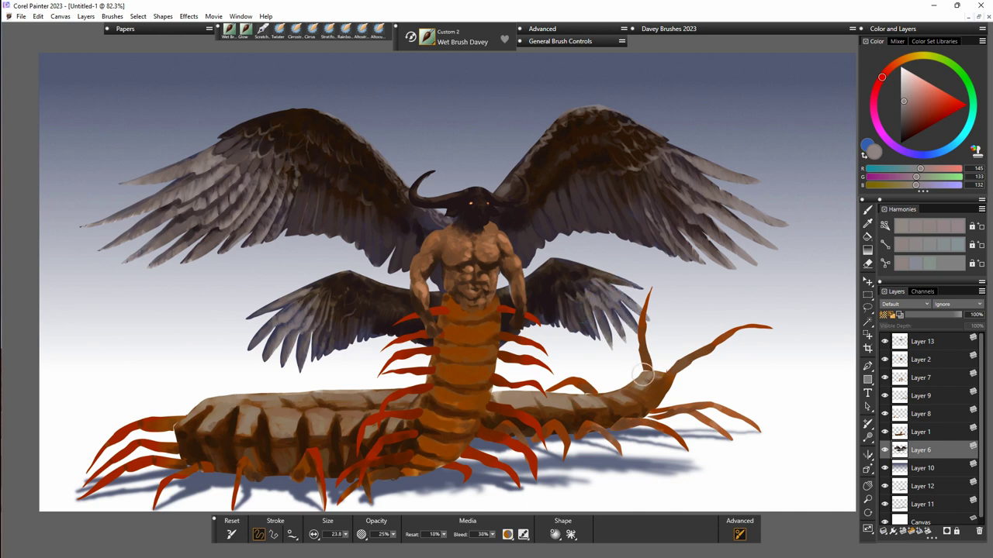
pyautogui.click(572, 266)
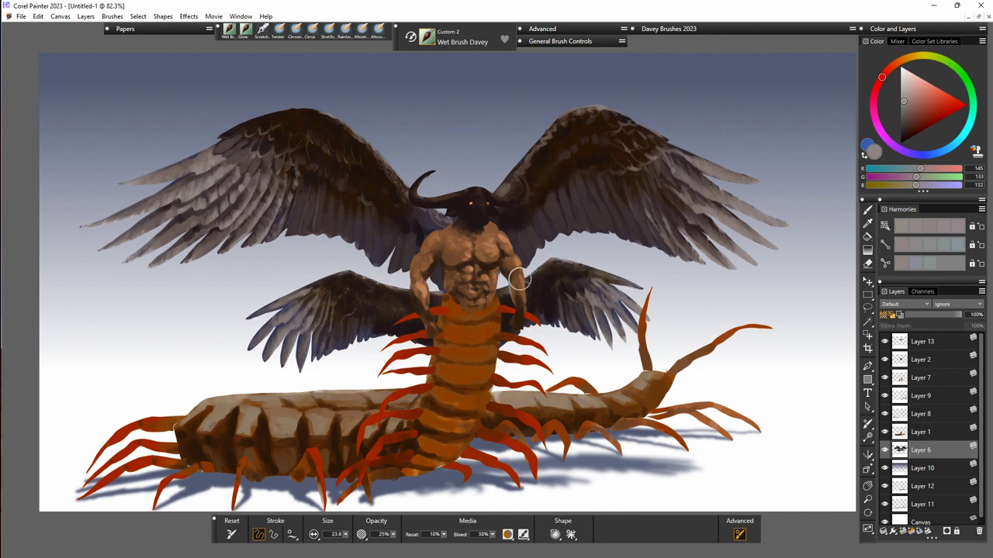
# Reduce the brush size to 6.3 and paint thin light grey feather edges on the small right wing.
pyautogui.moveTo(345, 534); pyautogui.dragTo(320, 545)
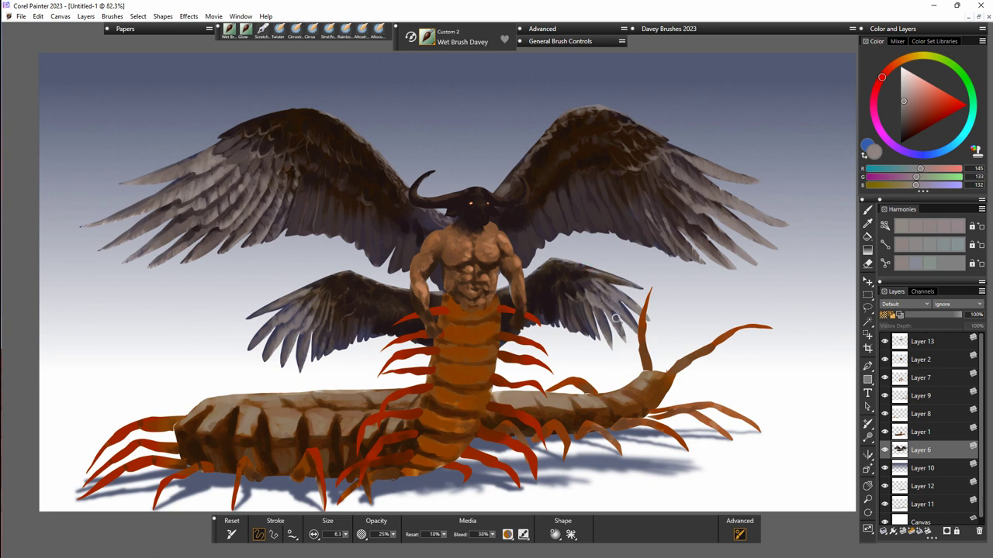
pyautogui.click(559, 289)
pyautogui.click(558, 294)
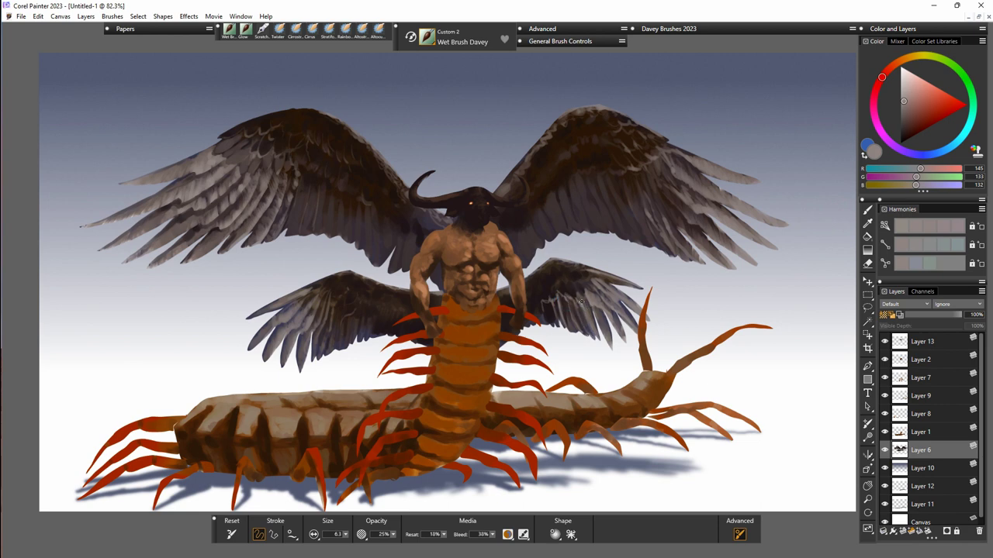
pyautogui.click(569, 280)
# Define the small wings' feathers with fine strokes in brown, mid-grey and near-black tones sampled from the wings.
pyautogui.keyDown('alt'); pyautogui.click(558, 288); pyautogui.keyUp('alt')
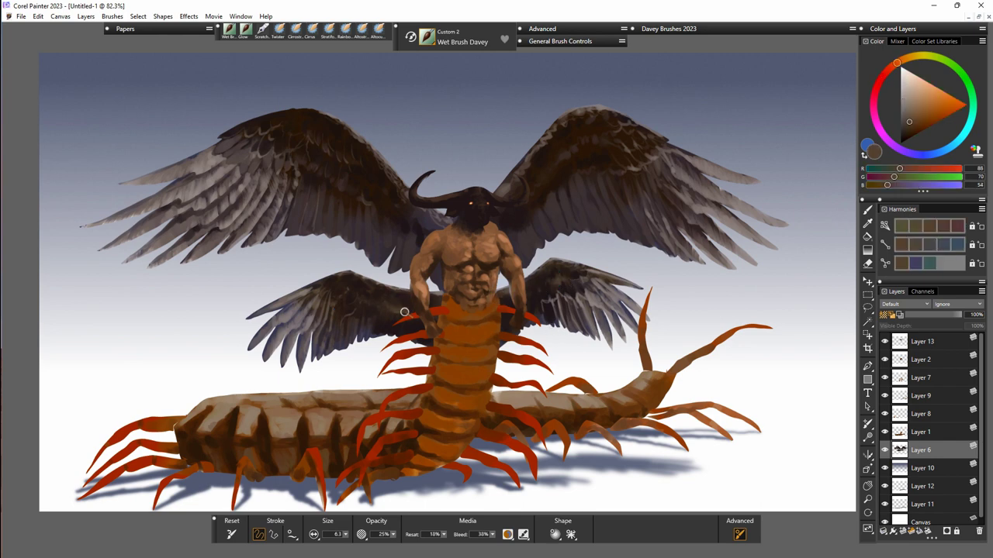
pyautogui.moveTo(345, 294); pyautogui.dragTo(327, 340)
pyautogui.keyDown('alt'); pyautogui.click(293, 316); pyautogui.keyUp('alt')
pyautogui.moveTo(273, 318); pyautogui.dragTo(256, 339)
pyautogui.moveTo(294, 305); pyautogui.dragTo(271, 347)
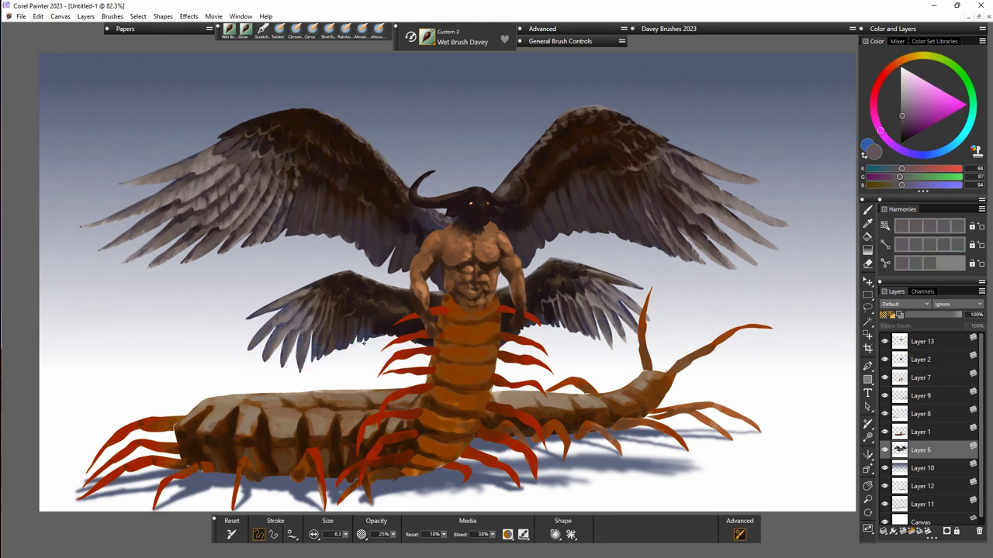
pyautogui.keyDown('alt'); pyautogui.click(288, 305); pyautogui.keyUp('alt')
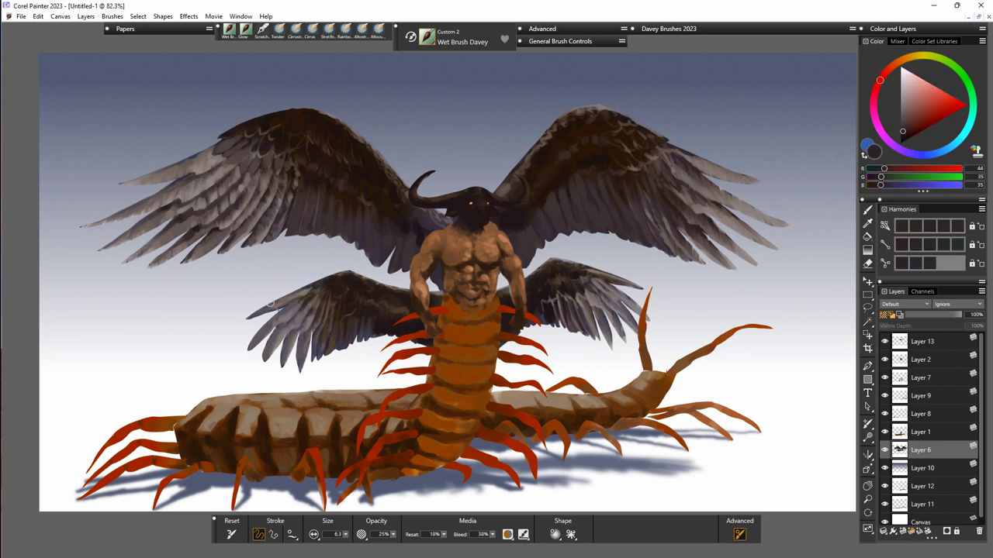
pyautogui.moveTo(286, 325)
pyautogui.mouseDown()
pyautogui.moveTo(252, 341)
pyautogui.moveTo(268, 327)
pyautogui.moveTo(264, 351)
pyautogui.mouseUp()
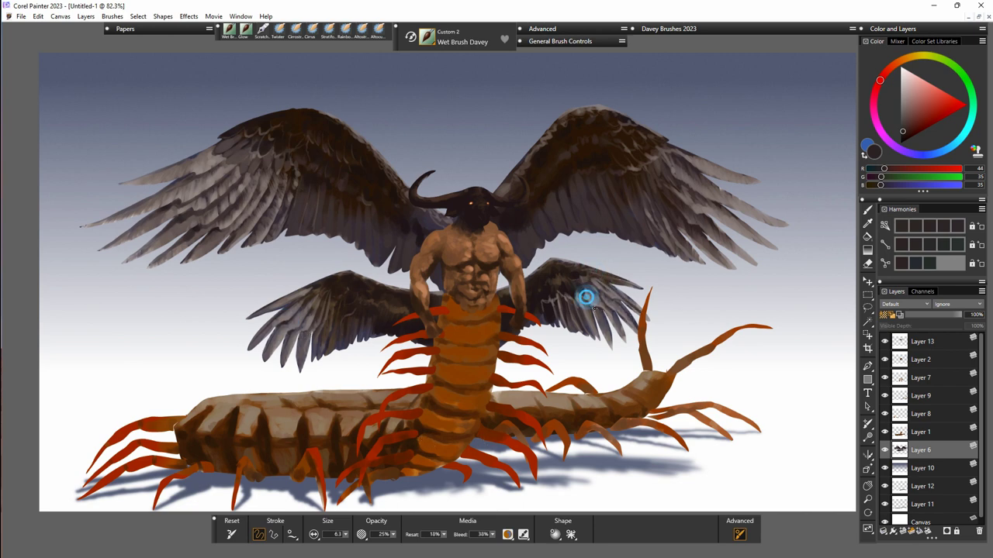
pyautogui.moveTo(572, 293); pyautogui.dragTo(557, 292)
# Duplicate the wing layer, Layer 6, and switch to the Glow brush.
pyautogui.rightClick(926, 456)
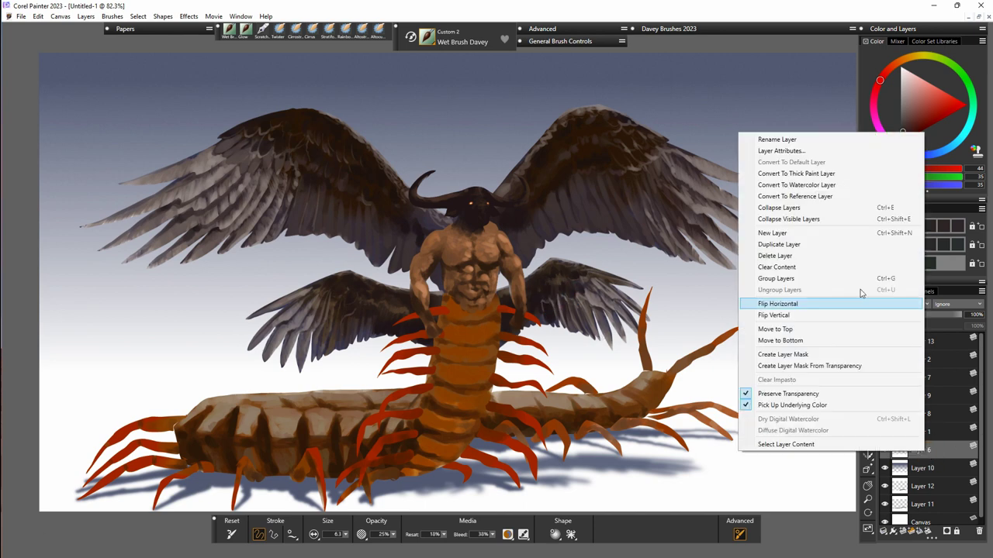
pyautogui.click(811, 246)
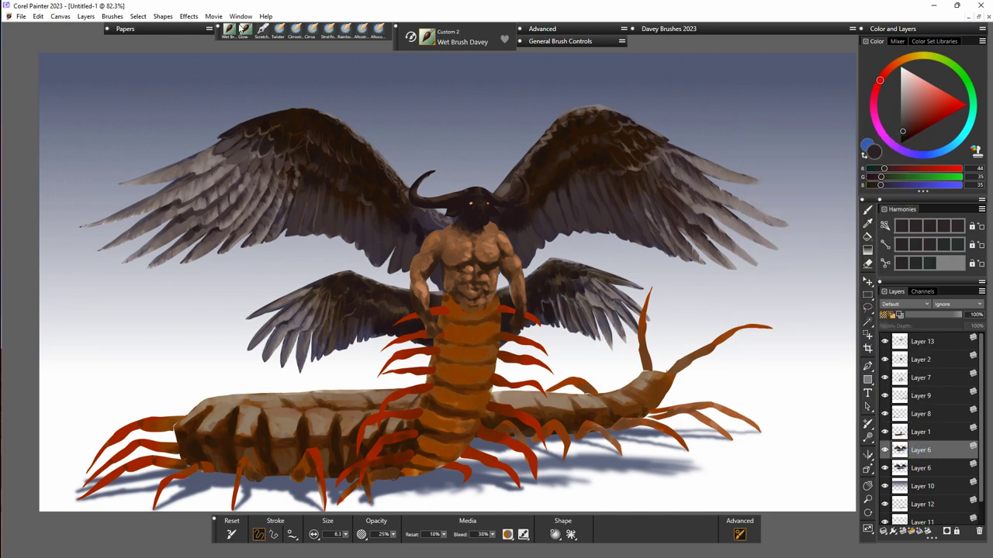
pyautogui.click(245, 30)
pyautogui.moveTo(366, 545); pyautogui.dragTo(365, 545)
# Sample grey from the large left wing, darken it, and add a glow over that wing's middle feathers.
pyautogui.keyDown('alt'); pyautogui.click(208, 184); pyautogui.keyUp('alt')
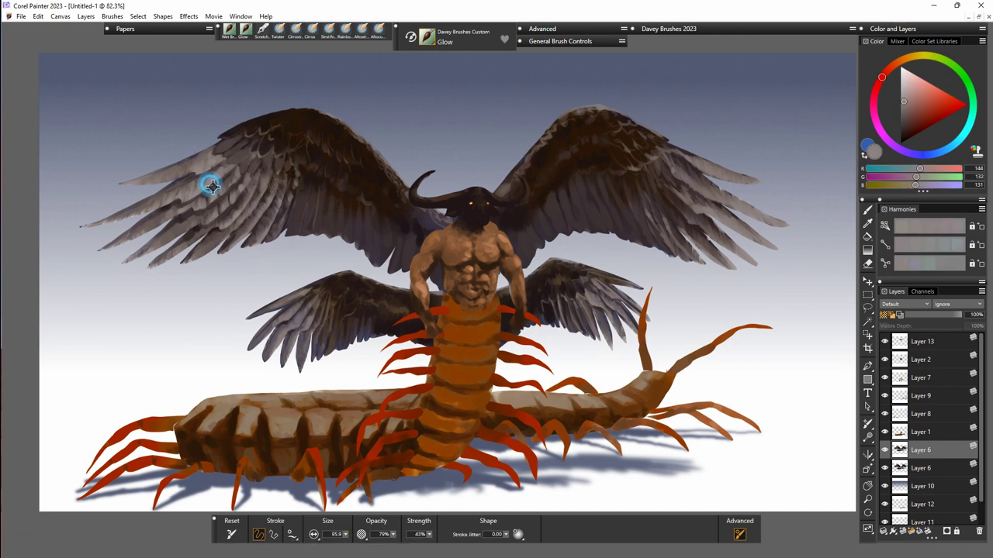
pyautogui.click(903, 120)
pyautogui.moveTo(197, 195)
pyautogui.mouseDown()
pyautogui.moveTo(285, 209)
pyautogui.moveTo(235, 187)
pyautogui.moveTo(200, 221)
pyautogui.mouseUp()
# Set the glow colour to a dark warm grey (RGB 62, 59, 58) and brush glowing light over both large wings and the small right wing.
pyautogui.click(901, 125)
pyautogui.click(895, 64)
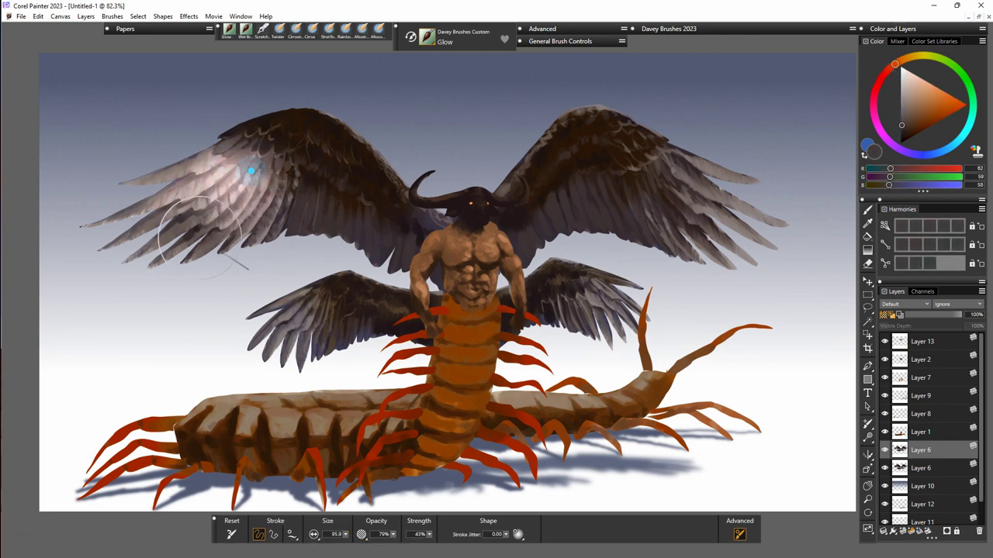
pyautogui.moveTo(660, 158); pyautogui.dragTo(718, 177)
pyautogui.moveTo(760, 215)
pyautogui.mouseDown()
pyautogui.moveTo(731, 178)
pyautogui.moveTo(733, 232)
pyautogui.mouseUp()
pyautogui.moveTo(279, 156)
pyautogui.mouseDown()
pyautogui.moveTo(354, 126)
pyautogui.moveTo(368, 154)
pyautogui.mouseUp()
pyautogui.moveTo(614, 127); pyautogui.dragTo(539, 140)
pyautogui.moveTo(630, 158); pyautogui.dragTo(707, 208)
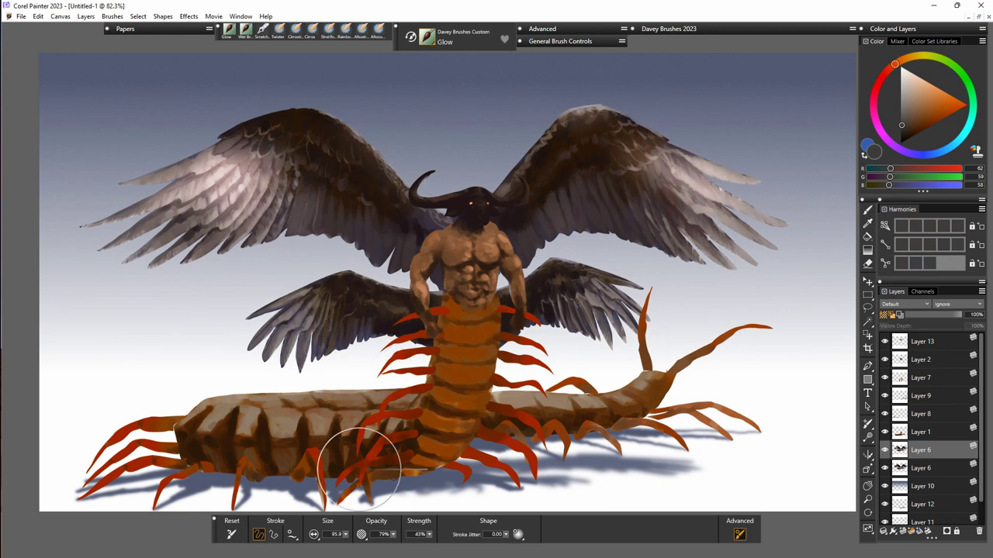
pyautogui.moveTo(580, 298)
pyautogui.mouseDown()
pyautogui.moveTo(691, 300)
pyautogui.moveTo(700, 313)
pyautogui.moveTo(642, 299)
pyautogui.moveTo(626, 318)
pyautogui.mouseUp()
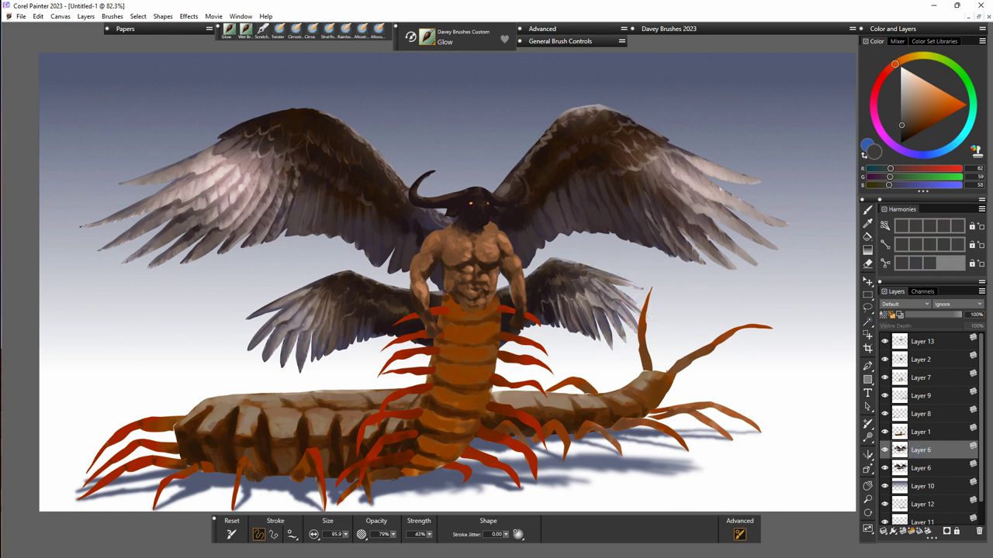
# Switch to the Eraser with the duplicated wing layer active.
pyautogui.press('n')
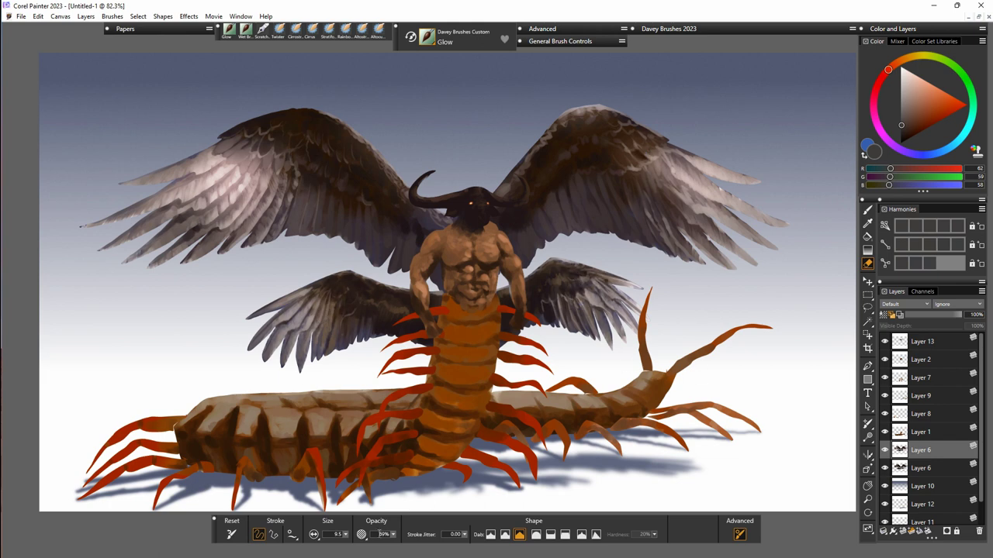
# With the eraser enlarged to size 26.5, erase along the feathers of the upper left wing on the upper Layer 6.
pyautogui.moveTo(345, 534); pyautogui.dragTo(374, 546)
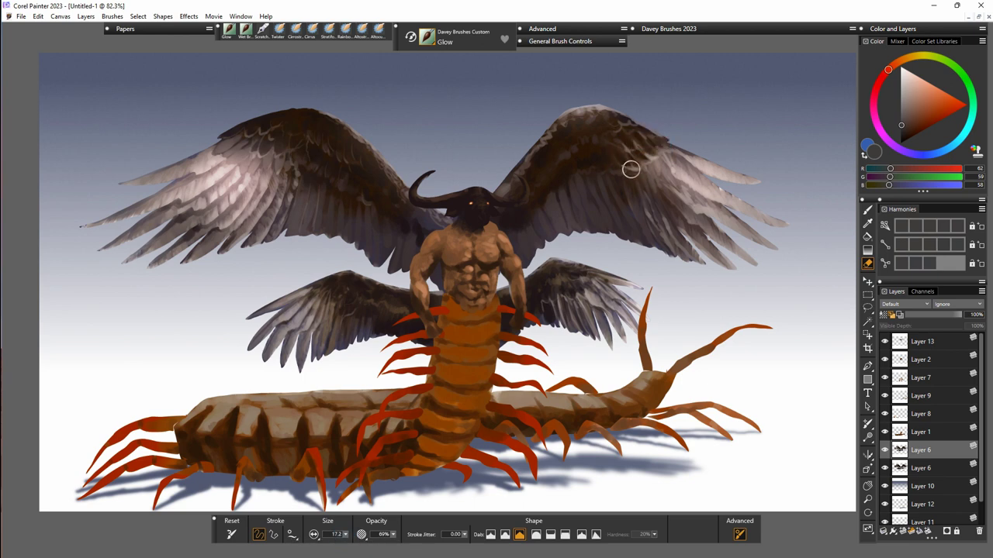
pyautogui.moveTo(263, 147)
pyautogui.mouseDown()
pyautogui.moveTo(275, 125)
pyautogui.moveTo(212, 152)
pyautogui.moveTo(227, 162)
pyautogui.moveTo(282, 155)
pyautogui.moveTo(242, 165)
pyautogui.mouseUp()
pyautogui.moveTo(122, 183)
pyautogui.mouseDown()
pyautogui.moveTo(153, 178)
pyautogui.moveTo(158, 194)
pyautogui.mouseUp()
pyautogui.moveTo(346, 536); pyautogui.dragTo(366, 519)
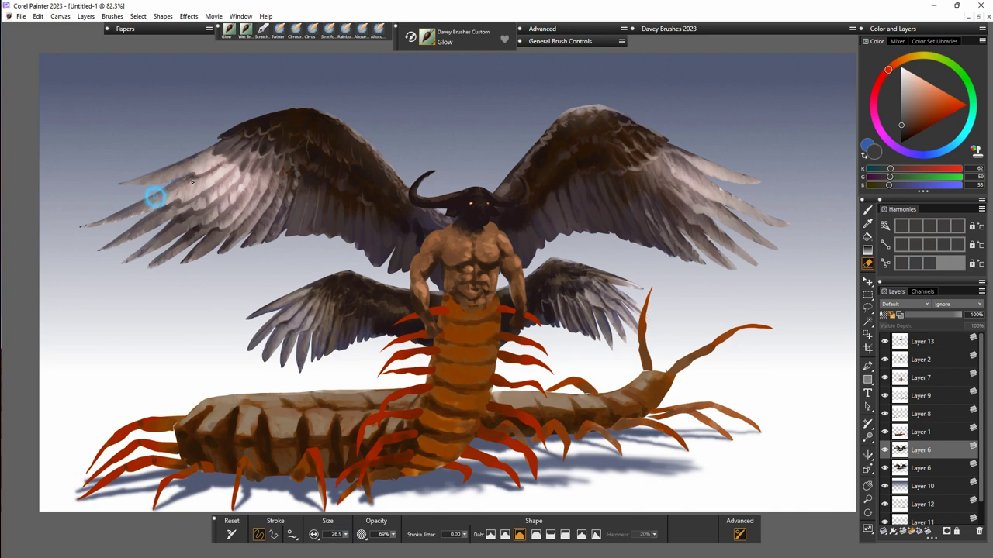
pyautogui.moveTo(187, 199); pyautogui.dragTo(242, 174)
pyautogui.moveTo(205, 216); pyautogui.dragTo(245, 178)
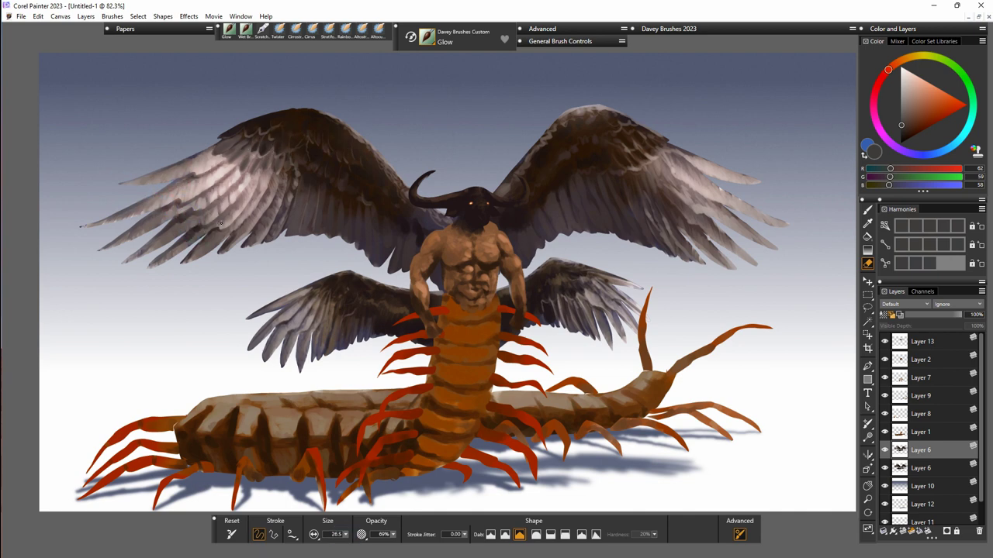
pyautogui.moveTo(213, 225); pyautogui.dragTo(247, 192)
pyautogui.moveTo(195, 212)
pyautogui.mouseDown()
pyautogui.moveTo(241, 197)
pyautogui.moveTo(248, 169)
pyautogui.mouseUp()
pyautogui.moveTo(241, 215); pyautogui.dragTo(271, 168)
pyautogui.moveTo(214, 223)
pyautogui.mouseDown()
pyautogui.moveTo(166, 193)
pyautogui.moveTo(186, 268)
pyautogui.mouseUp()
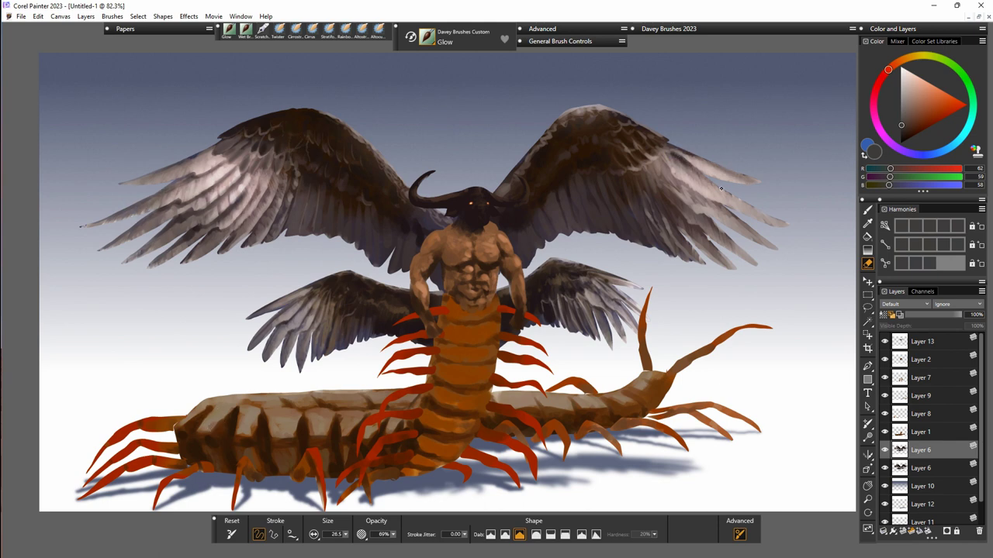
# Erase soft streaks through the outer feathers and dark inner areas of both upper wings on the upper Layer 6.
pyautogui.moveTo(687, 210)
pyautogui.mouseDown()
pyautogui.moveTo(655, 169)
pyautogui.moveTo(640, 192)
pyautogui.mouseUp()
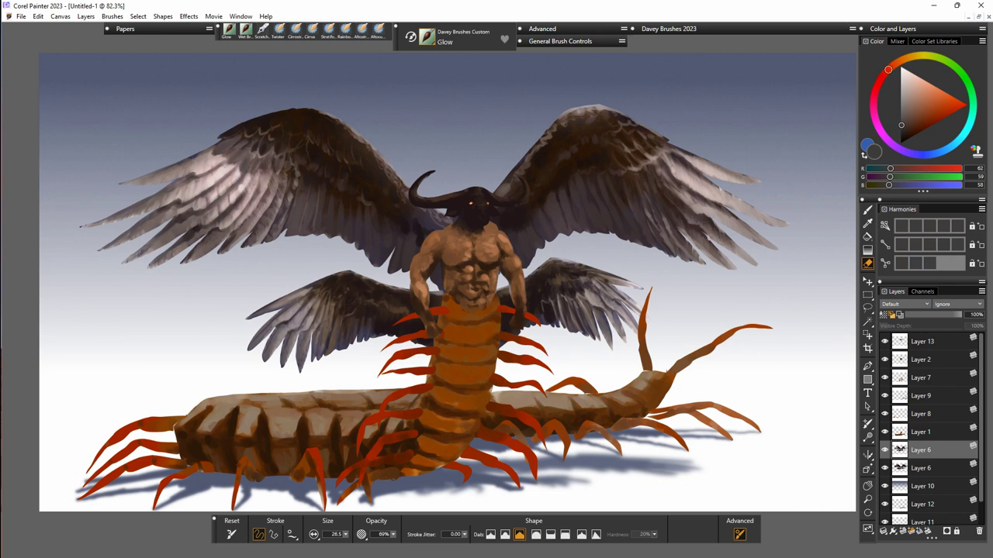
pyautogui.moveTo(231, 183)
pyautogui.mouseDown()
pyautogui.moveTo(251, 164)
pyautogui.moveTo(262, 195)
pyautogui.mouseUp()
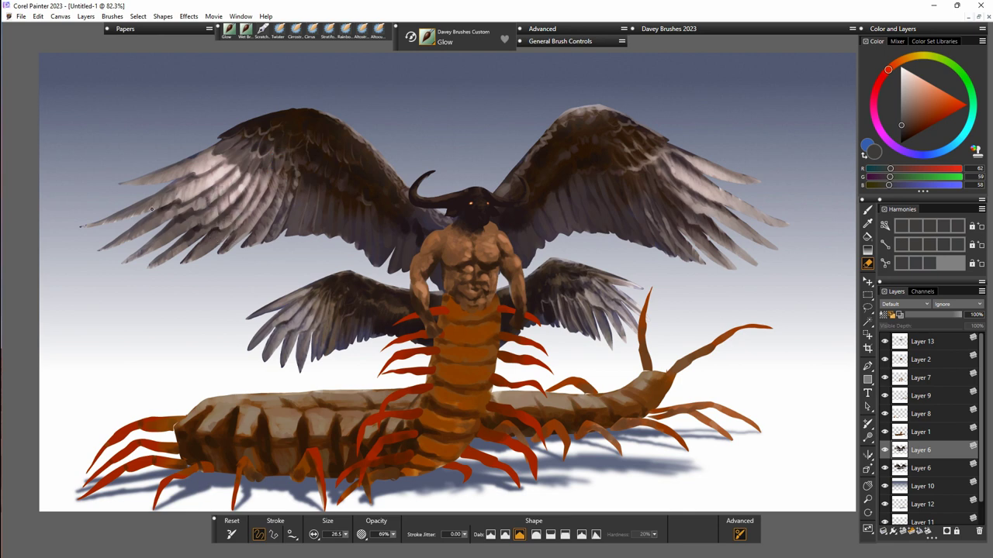
pyautogui.moveTo(195, 199)
pyautogui.mouseDown()
pyautogui.moveTo(253, 204)
pyautogui.moveTo(210, 188)
pyautogui.mouseUp()
pyautogui.moveTo(266, 163)
pyautogui.mouseDown()
pyautogui.moveTo(243, 205)
pyautogui.moveTo(251, 231)
pyautogui.mouseUp()
pyautogui.moveTo(297, 202); pyautogui.dragTo(292, 228)
pyautogui.moveTo(326, 178); pyautogui.dragTo(321, 192)
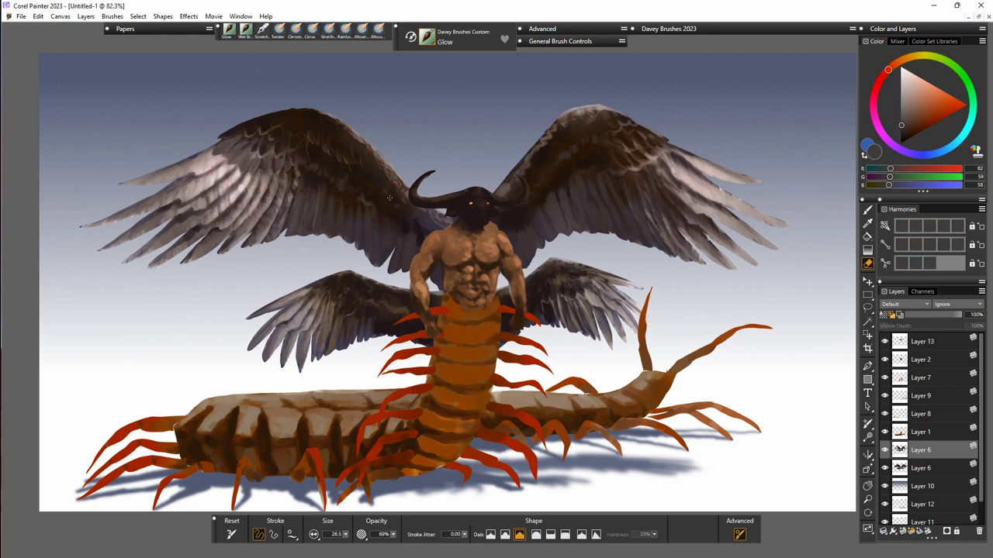
pyautogui.moveTo(356, 154); pyautogui.dragTo(385, 180)
pyautogui.moveTo(576, 122)
pyautogui.mouseDown()
pyautogui.moveTo(601, 123)
pyautogui.moveTo(612, 131)
pyautogui.moveTo(580, 183)
pyautogui.moveTo(612, 146)
pyautogui.moveTo(643, 144)
pyautogui.mouseUp()
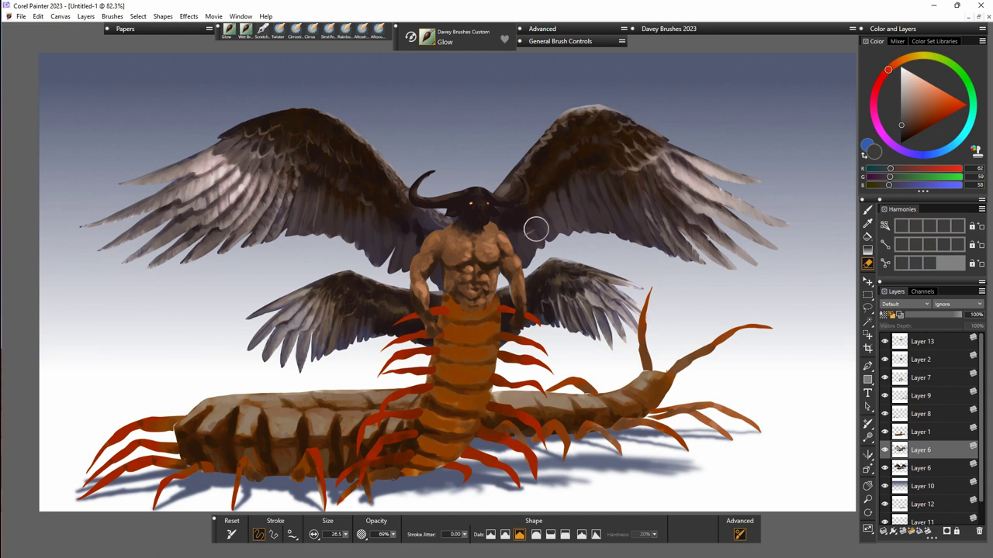
# Lasso the front horizontal section of the centipede body on Layer 1 and copy and paste it as a new layer.
pyautogui.press('b')
pyautogui.click(920, 432)
pyautogui.click(884, 433)
pyautogui.click(884, 432)
pyautogui.click(922, 433)
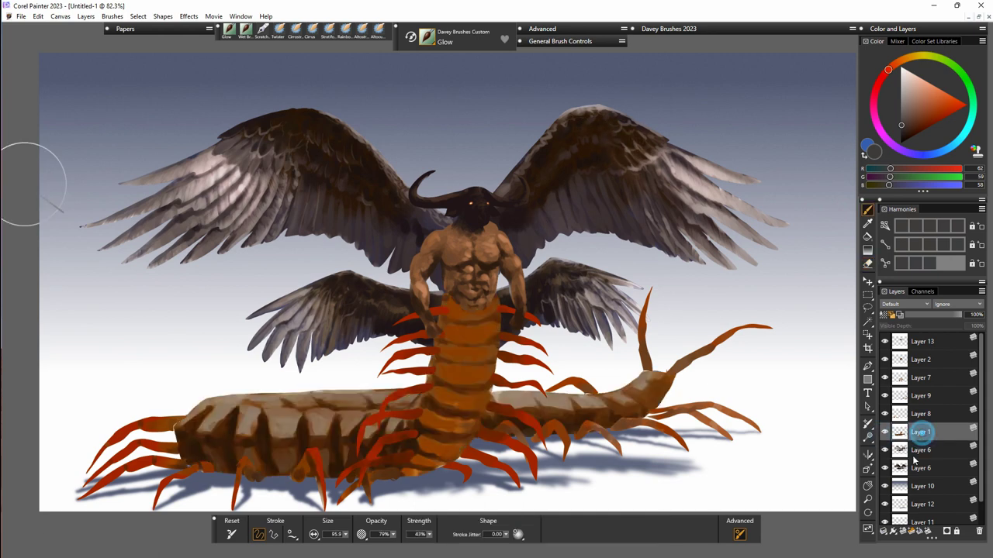
pyautogui.click(868, 307)
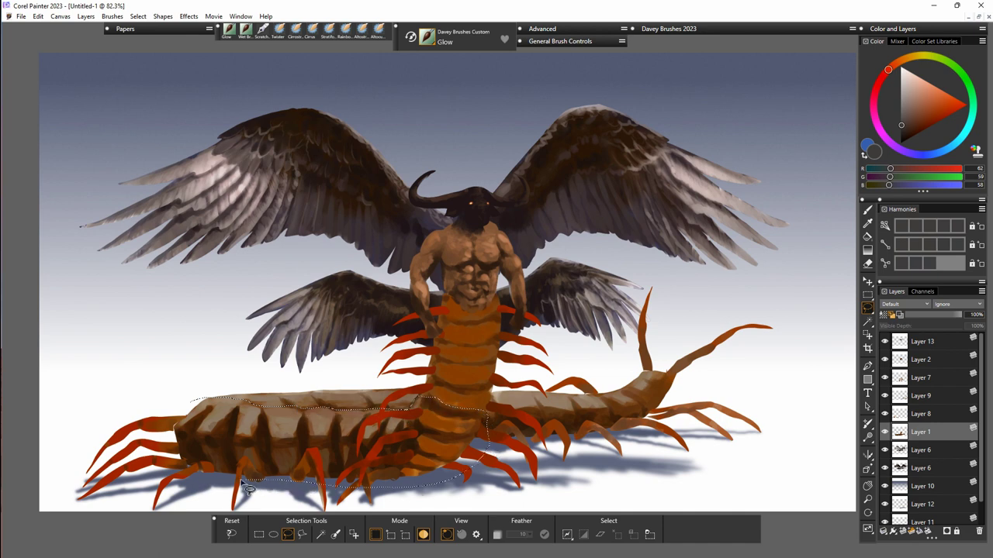
pyautogui.hotkey('ctrl', 'c')
pyautogui.hotkey('ctrl', 'v')
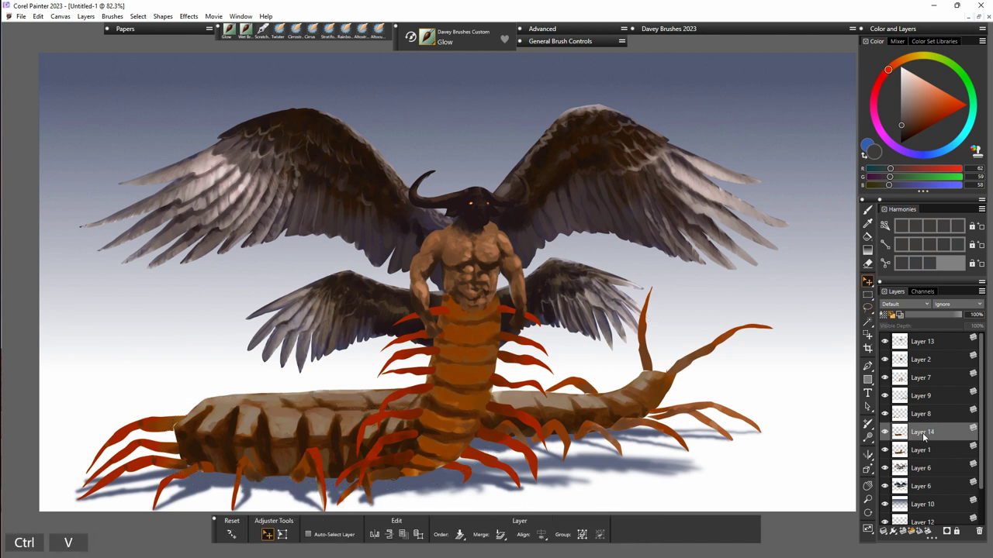
# Distort the pasted body section by pulling its lower right corner slightly outward.
pyautogui.click(281, 535)
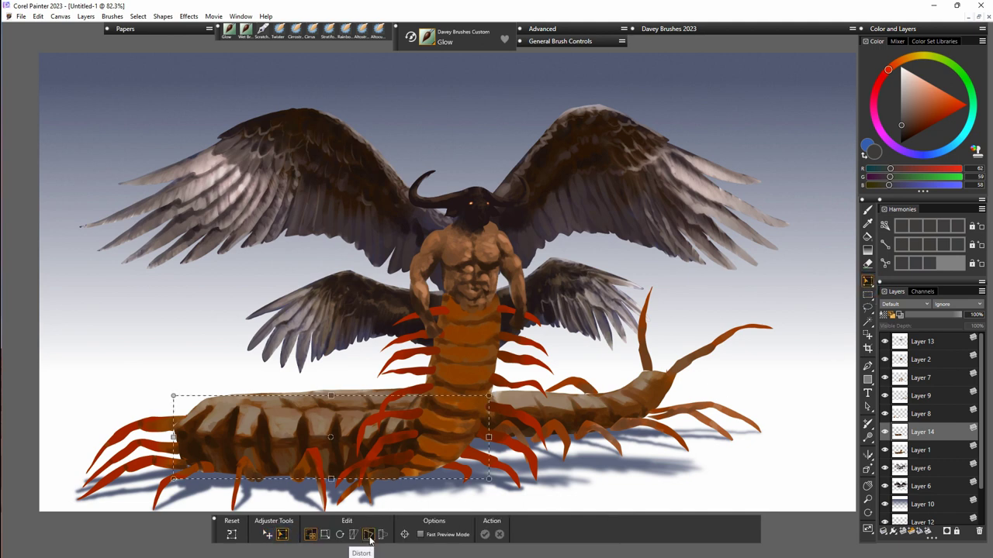
pyautogui.moveTo(494, 483); pyautogui.dragTo(525, 491)
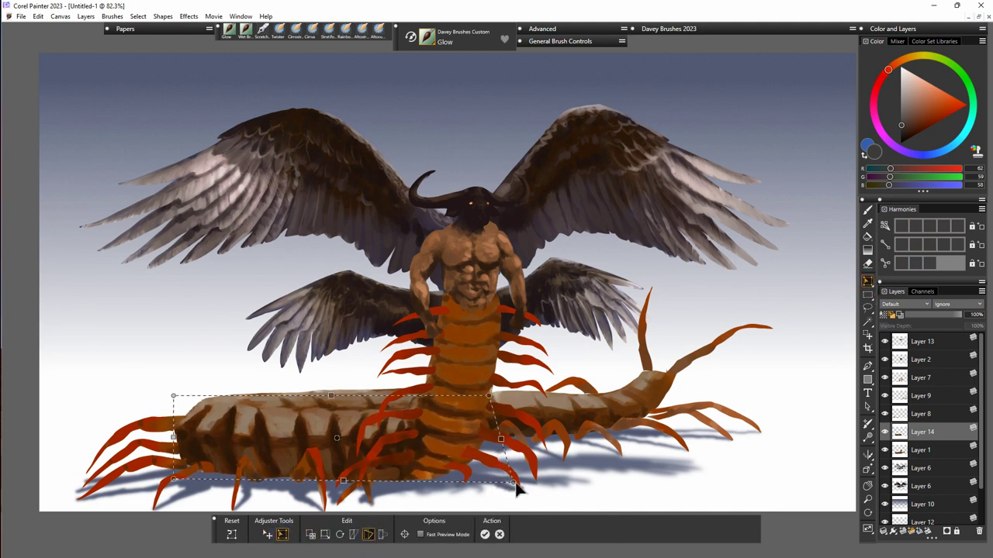
pyautogui.press('Return')
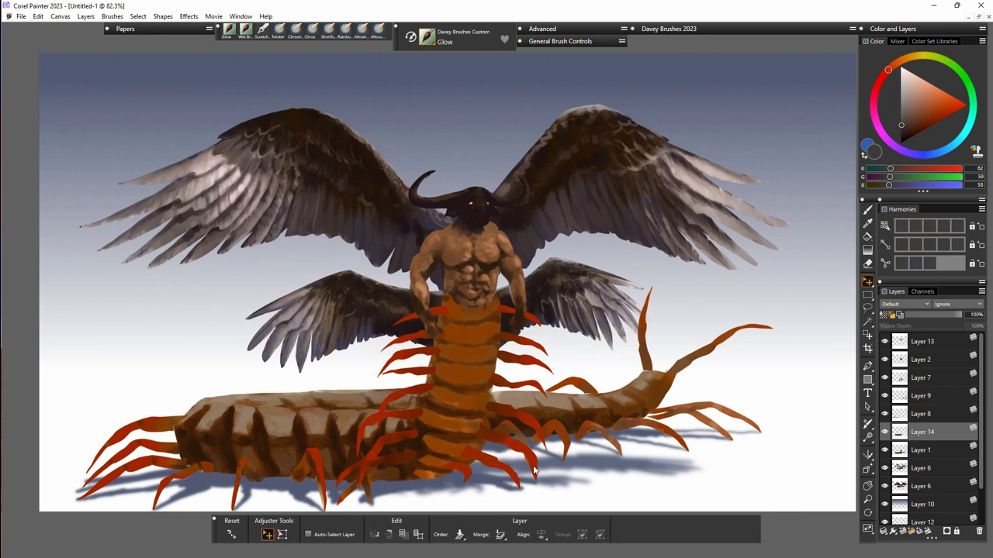
# Erase the pasted section's overlap at the base of the upright body, and undo the last eraser stroke.
pyautogui.press('n')
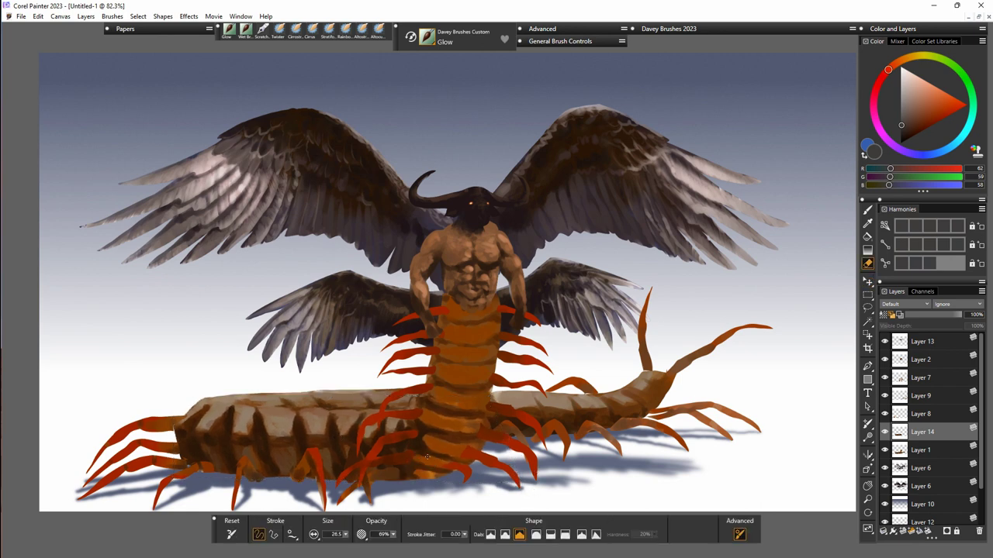
pyautogui.moveTo(421, 450)
pyautogui.mouseDown()
pyautogui.moveTo(435, 470)
pyautogui.moveTo(412, 472)
pyautogui.mouseUp()
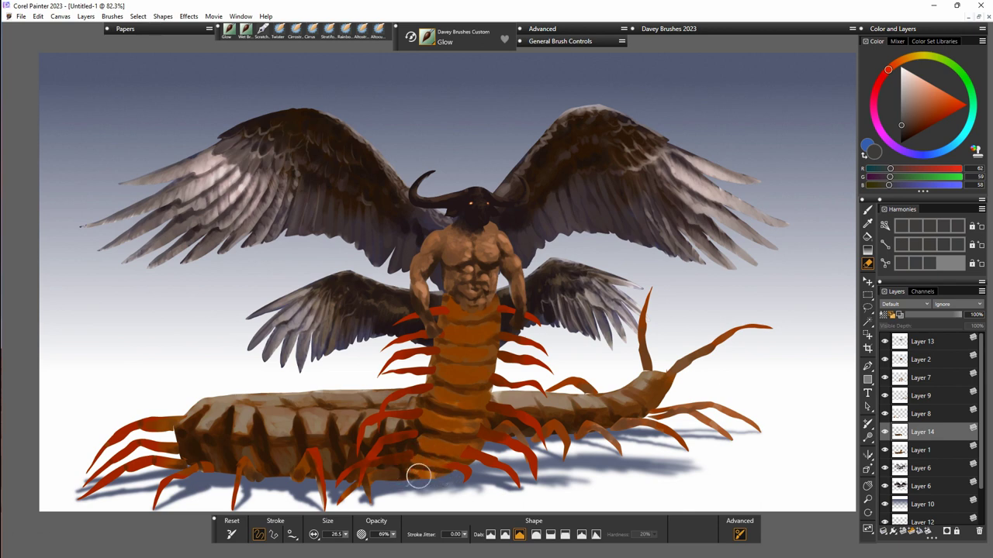
pyautogui.hotkey('ctrl', 'z')
# Preserve Layer 14's transparency and brush highlights across the front body segments with tan sampled from the shell at size 58.4.
pyautogui.click(868, 282)
pyautogui.click(883, 315)
pyautogui.press('b')
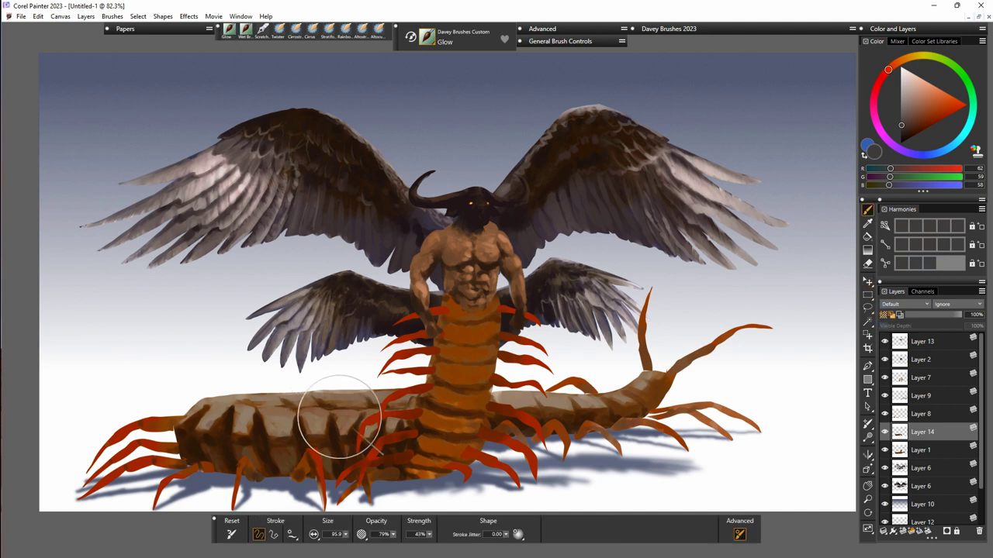
pyautogui.keyDown('alt'); pyautogui.click(298, 416); pyautogui.keyUp('alt')
pyautogui.press('[')
pyautogui.press('[')
pyautogui.press('[')
pyautogui.moveTo(313, 411); pyautogui.dragTo(374, 416)
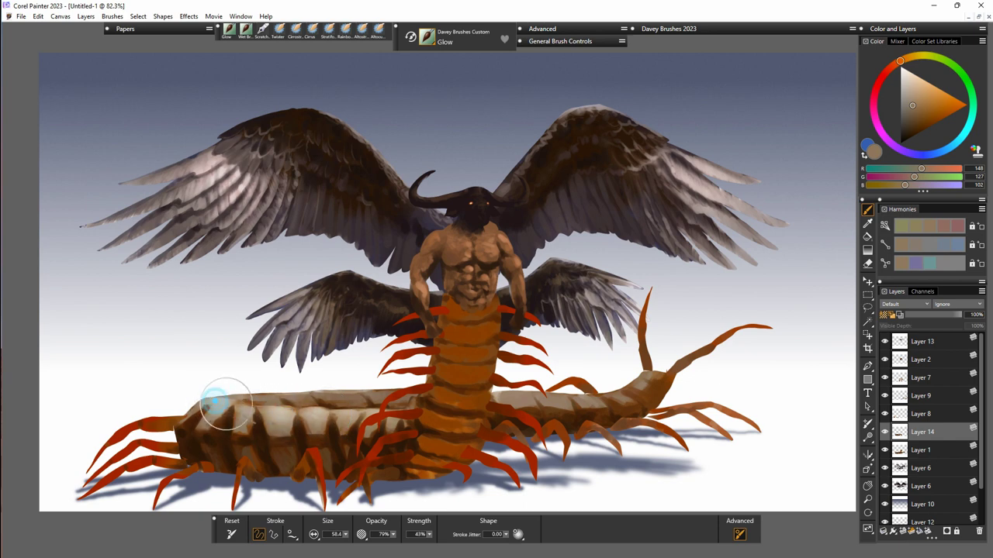
# Reduce the Glow brush to size 24.7 and refine the highlights on the individual front body plates.
pyautogui.moveTo(346, 534); pyautogui.dragTo(338, 535)
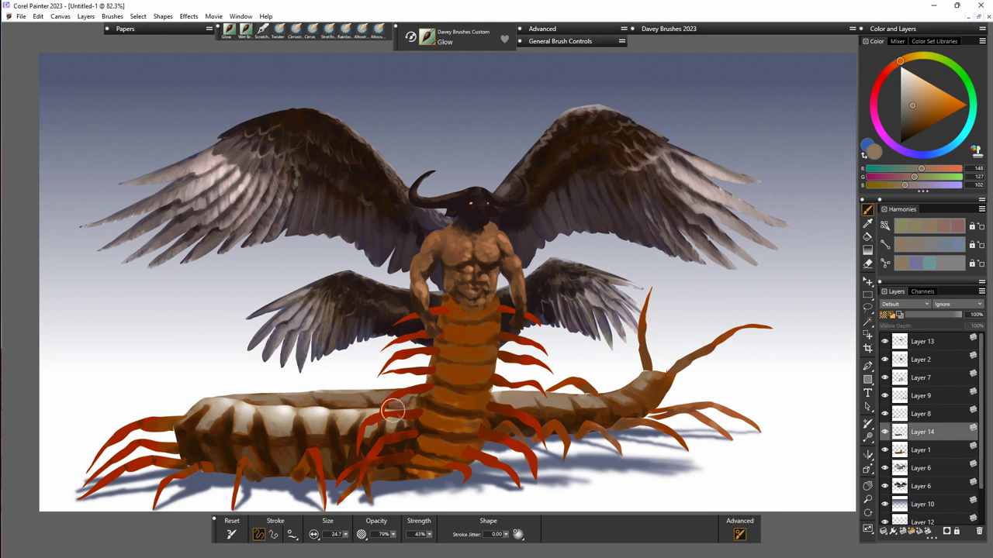
pyautogui.moveTo(295, 409); pyautogui.dragTo(335, 417)
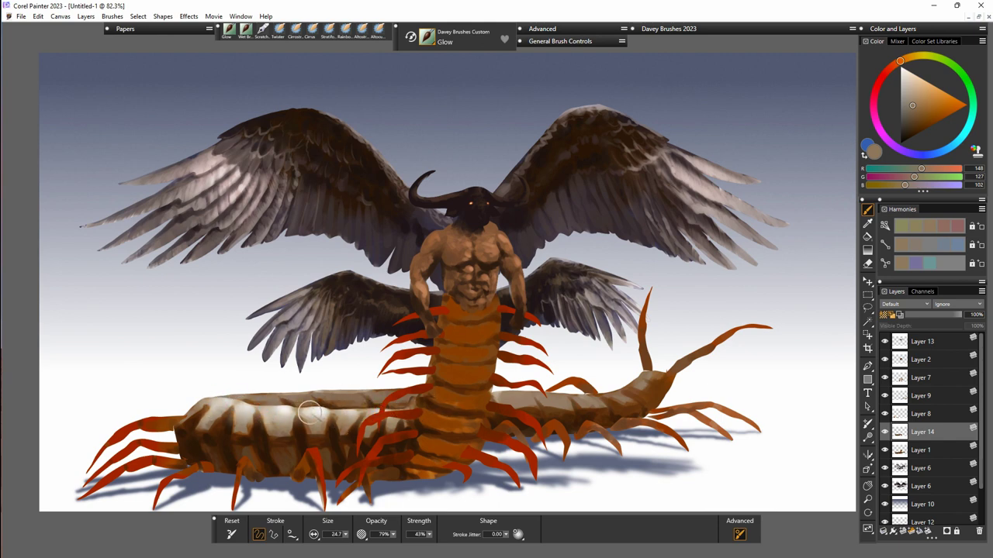
pyautogui.click(249, 409)
# On Layer 1, paint matching glow highlights along the top of the rear body and the tail.
pyautogui.click(937, 453)
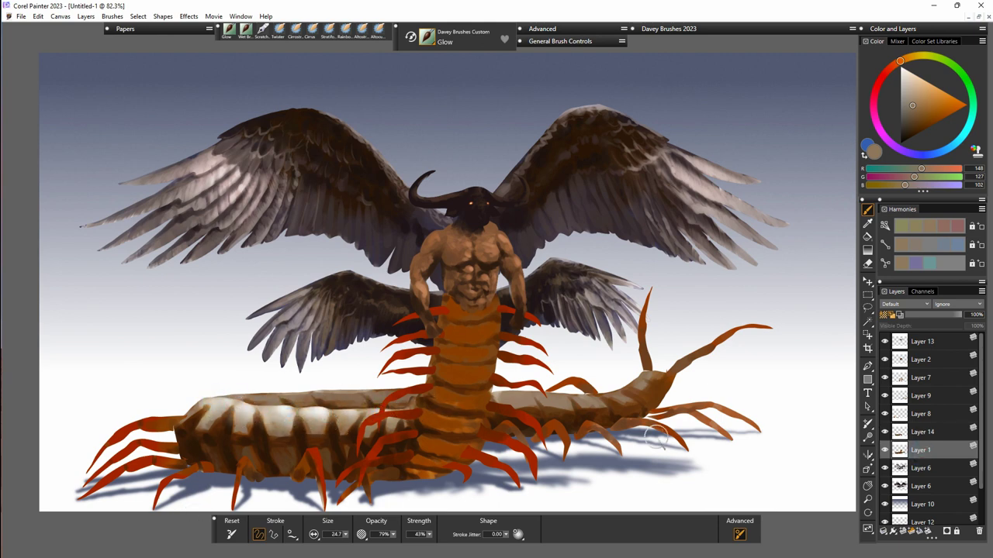
pyautogui.moveTo(248, 394)
pyautogui.mouseDown()
pyautogui.moveTo(645, 403)
pyautogui.moveTo(619, 395)
pyautogui.moveTo(640, 402)
pyautogui.moveTo(670, 361)
pyautogui.moveTo(691, 390)
pyautogui.moveTo(661, 384)
pyautogui.moveTo(670, 392)
pyautogui.moveTo(656, 408)
pyautogui.moveTo(340, 395)
pyautogui.moveTo(382, 411)
pyautogui.moveTo(232, 396)
pyautogui.moveTo(328, 390)
pyautogui.mouseUp()
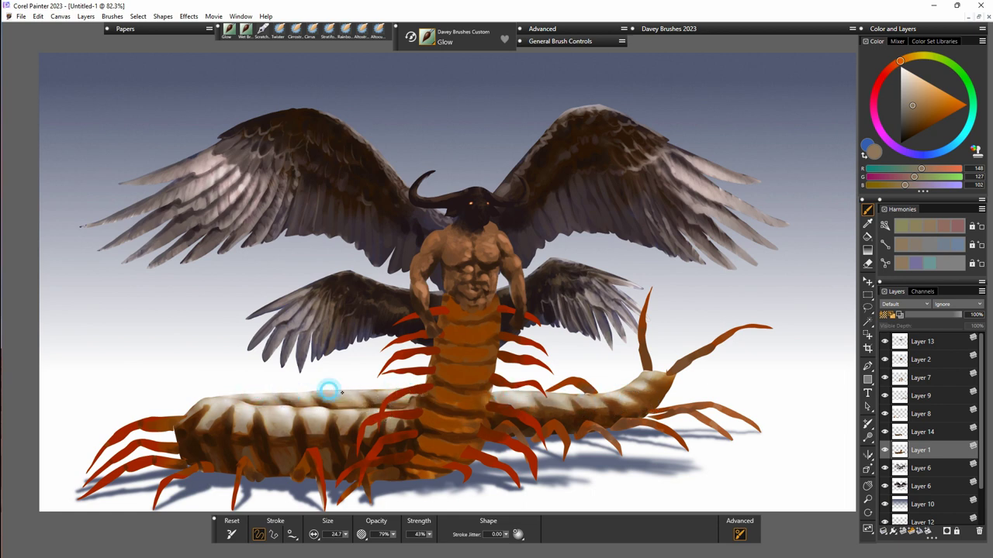
pyautogui.moveTo(508, 390)
pyautogui.mouseDown()
pyautogui.moveTo(578, 396)
pyautogui.moveTo(641, 377)
pyautogui.mouseUp()
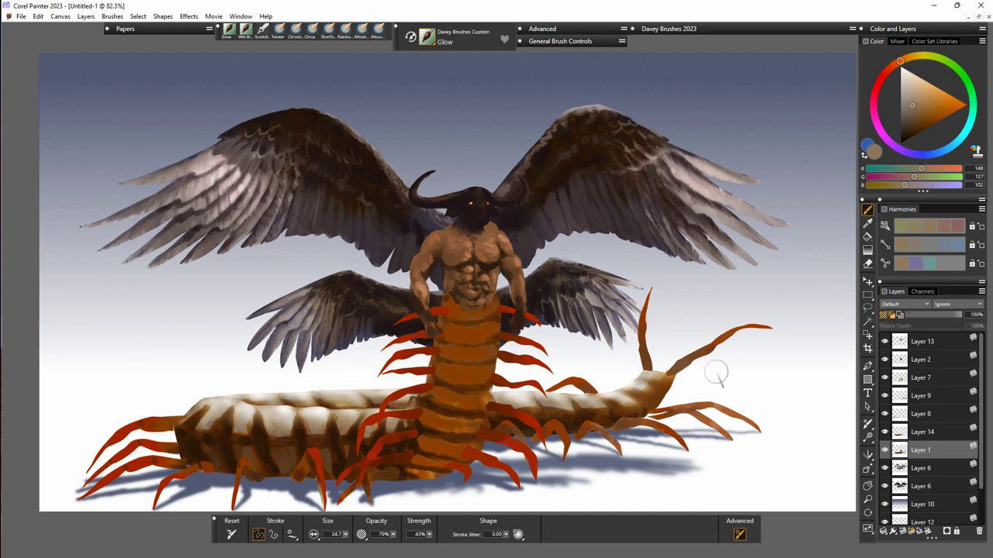
# On Layer 7, erase part of the small leg at the lower right base of the upright body.
pyautogui.click(915, 378)
pyautogui.press('e')
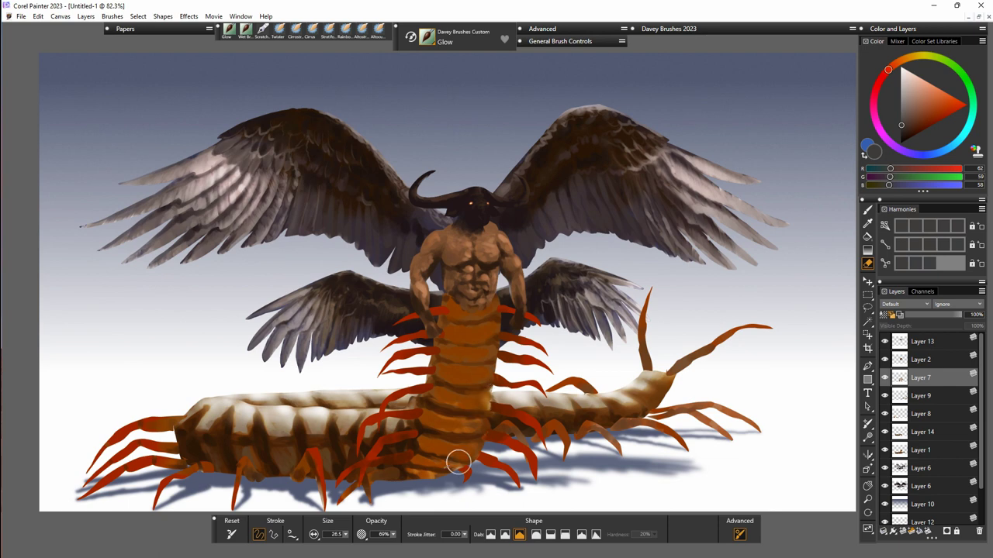
# Paint glowing highlights on the upright body's legs on Layer 7 using a near-black brown and a size 10.1 Glow brush.
pyautogui.press('b')
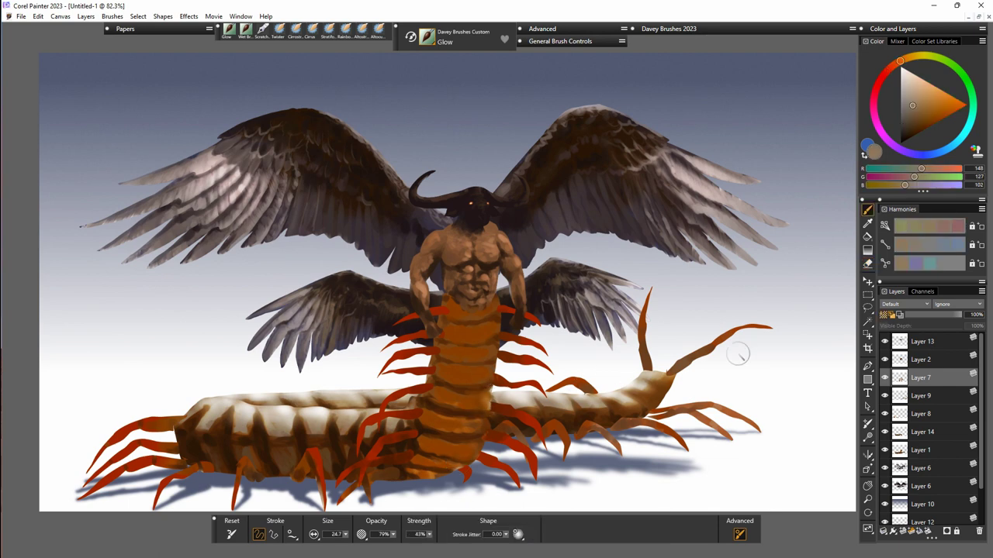
pyautogui.click(883, 379)
pyautogui.click(884, 378)
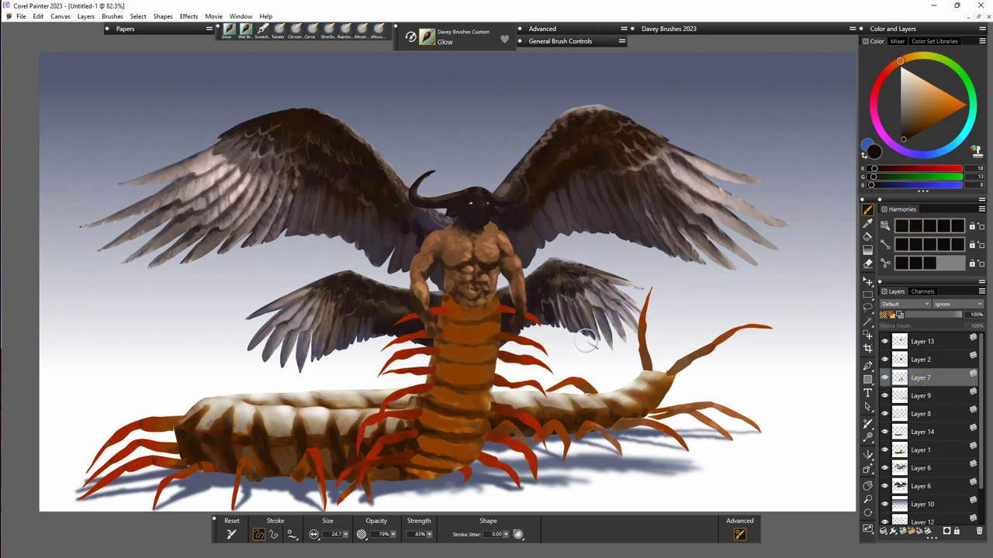
pyautogui.click(904, 139)
pyautogui.moveTo(345, 535); pyautogui.dragTo(337, 535)
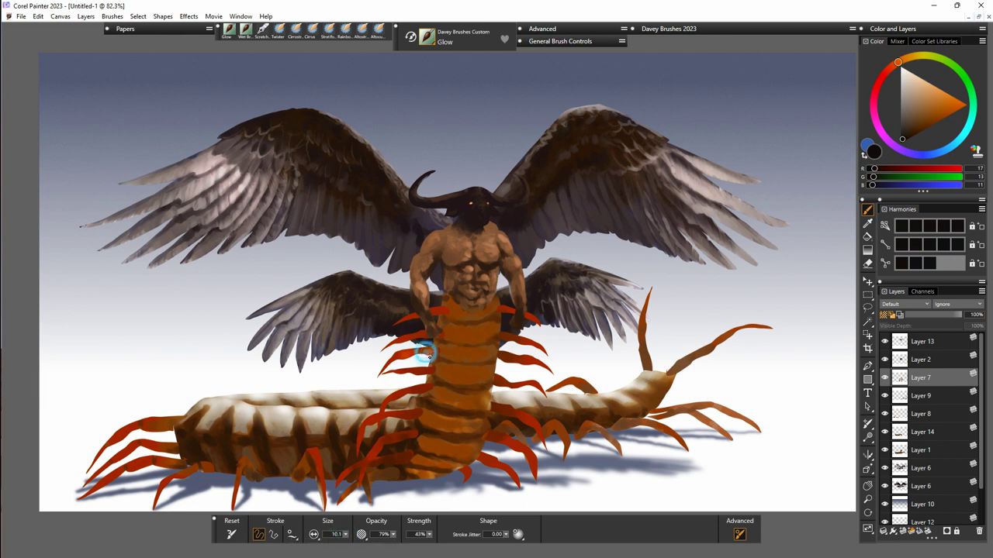
pyautogui.moveTo(433, 351); pyautogui.dragTo(408, 352)
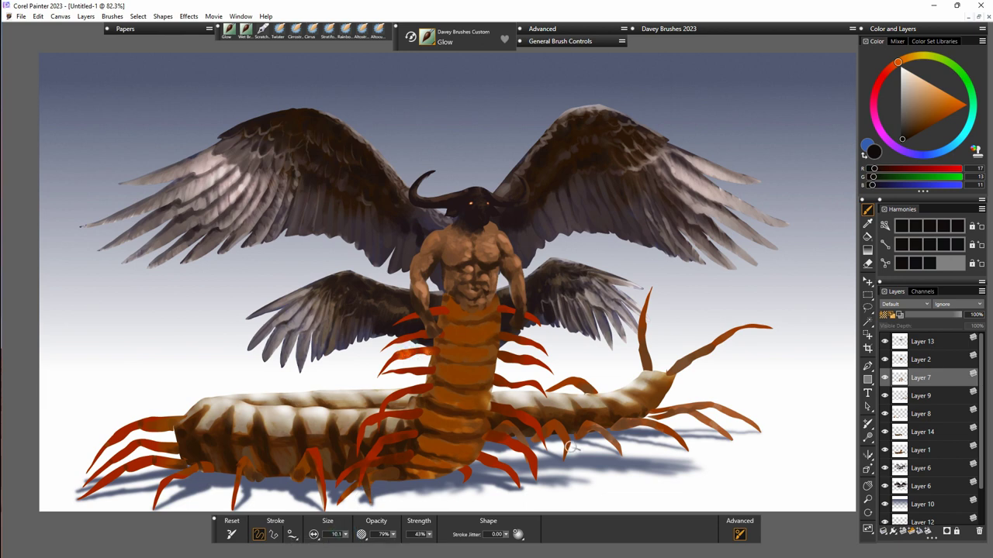
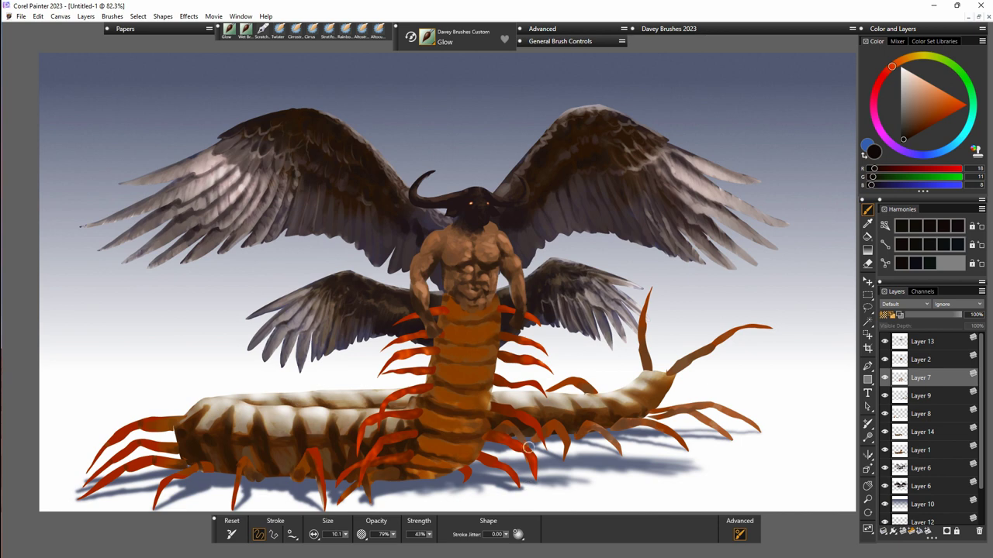
# Shift the glow colour's hue to orange and paint highlights on the tail's legs and spikes on Layer 9.
pyautogui.click(902, 60)
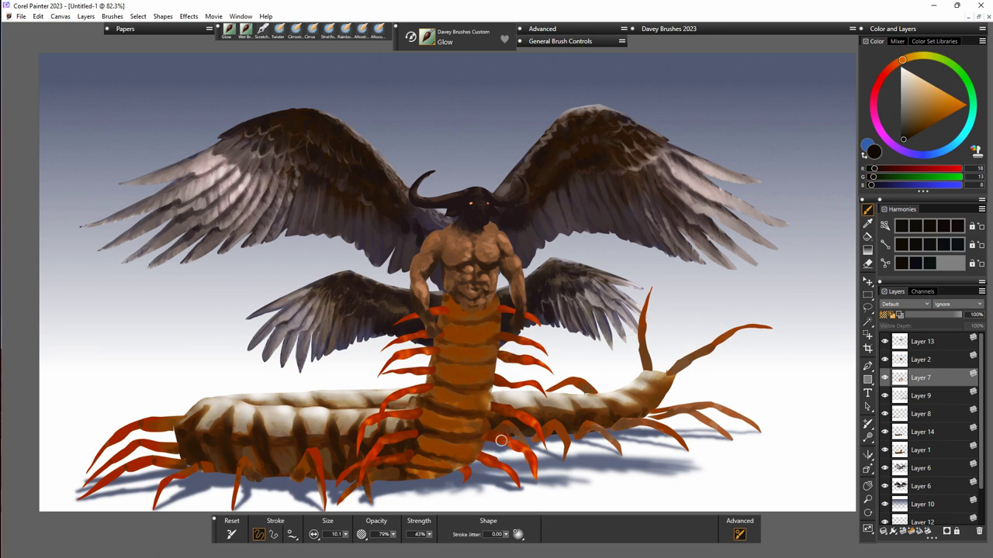
pyautogui.click(884, 395)
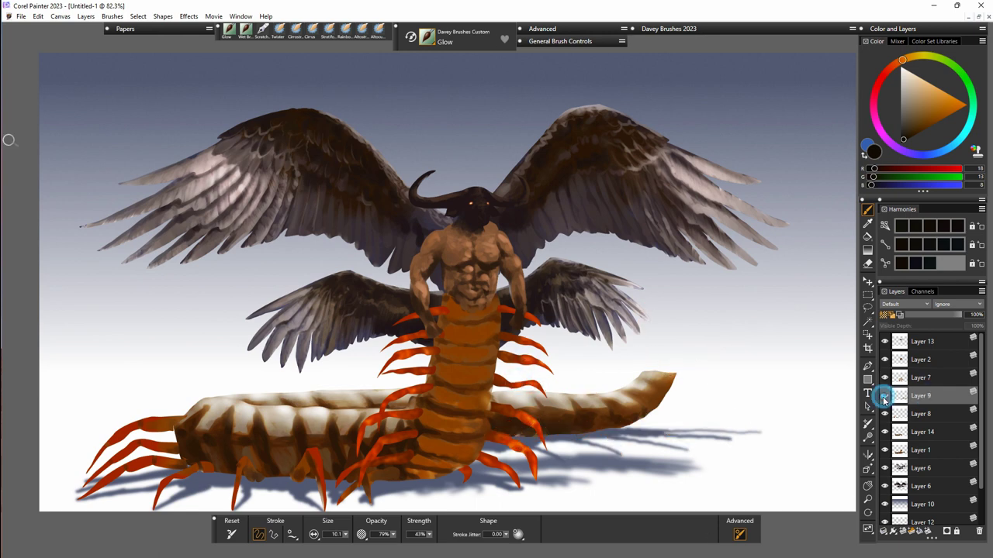
pyautogui.click(885, 396)
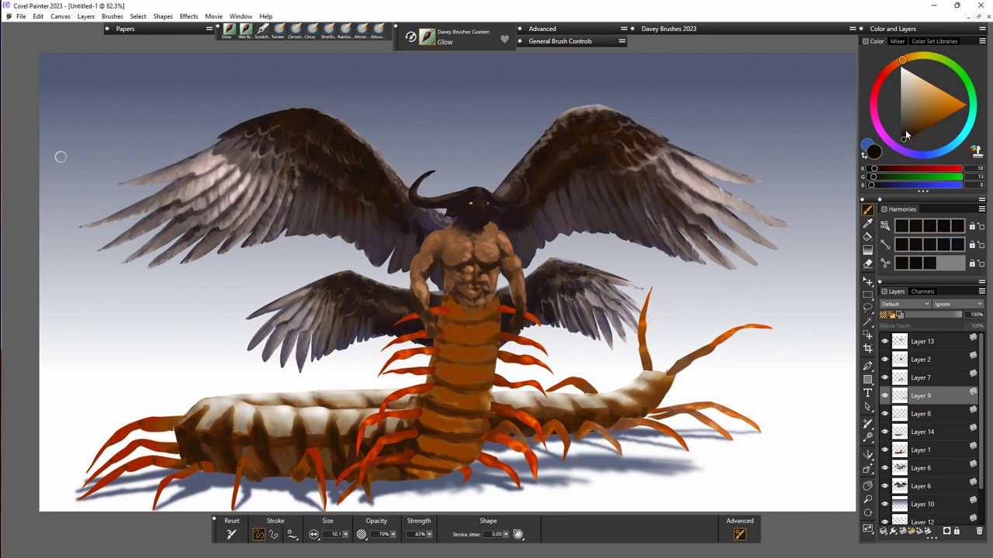
# Choose a dark blue (RGB 33, 40, 53), add cool glow accents to the tail's legs, and undo the last stroke.
pyautogui.click(921, 155)
pyautogui.click(941, 159)
pyautogui.hotkey('ctrl', 'z')
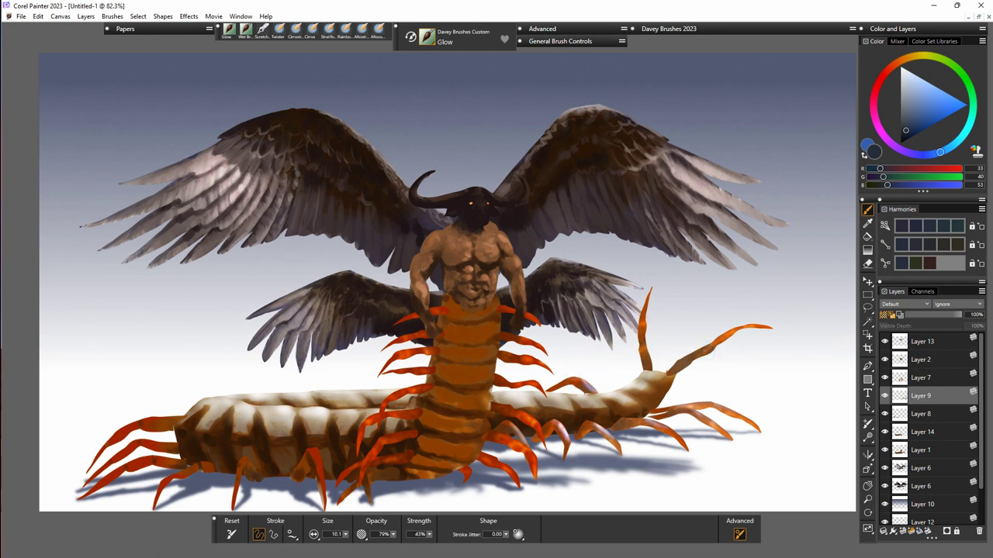
# On Layer 8, add cool blue glow accents to the front legs, then warm highlights using a dark reddish brown (RGB 29, 21, 17).
pyautogui.click(919, 415)
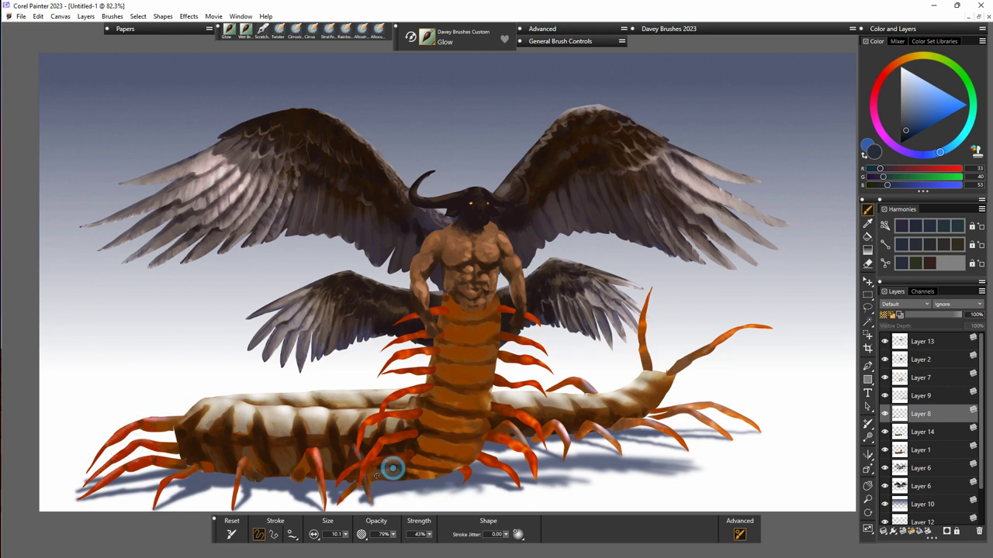
pyautogui.click(892, 67)
pyautogui.click(903, 137)
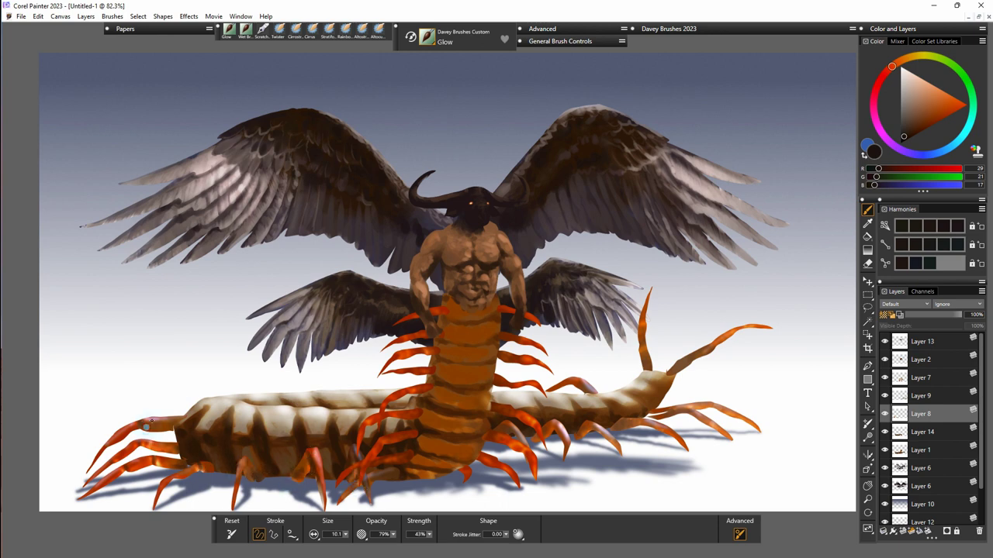
# Finish the glow highlight on the topmost front leg, then lasso that leg and copy it onto a new layer.
pyautogui.moveTo(145, 420)
pyautogui.mouseDown()
pyautogui.moveTo(87, 477)
pyautogui.moveTo(149, 425)
pyautogui.mouseUp()
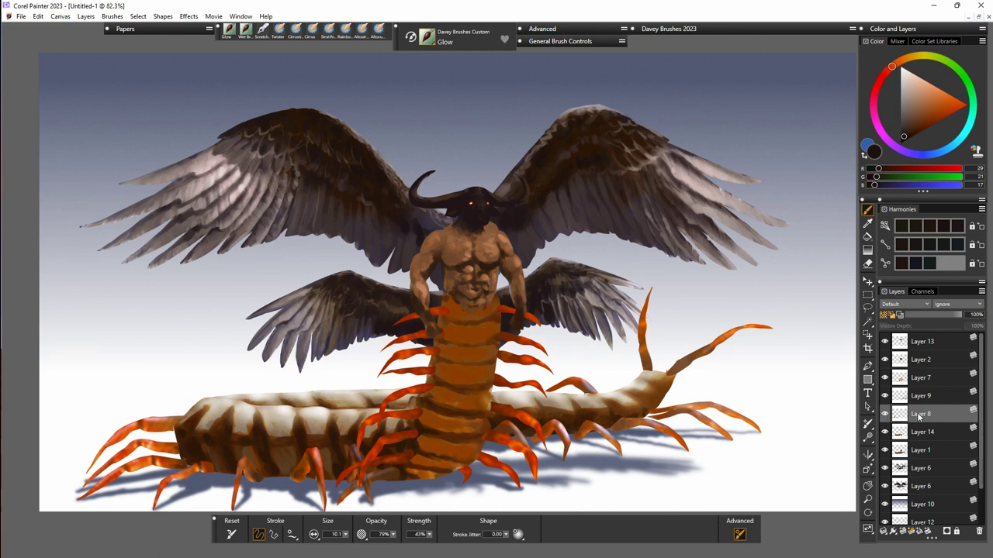
pyautogui.press('l')
pyautogui.moveTo(190, 413)
pyautogui.mouseDown()
pyautogui.moveTo(99, 464)
pyautogui.moveTo(167, 439)
pyautogui.mouseUp()
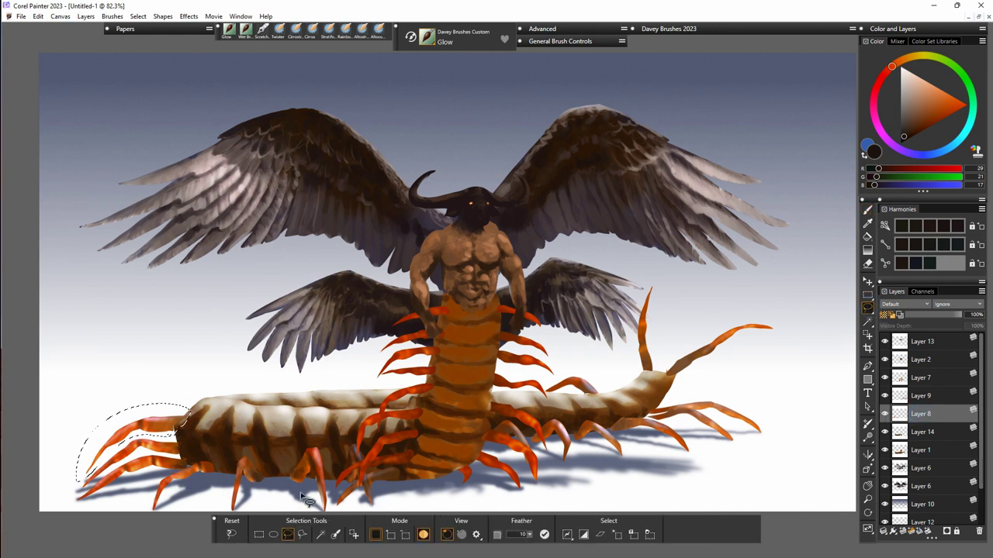
pyautogui.hotkey('ctrl', 'c')
pyautogui.hotkey('ctrl', 'v')
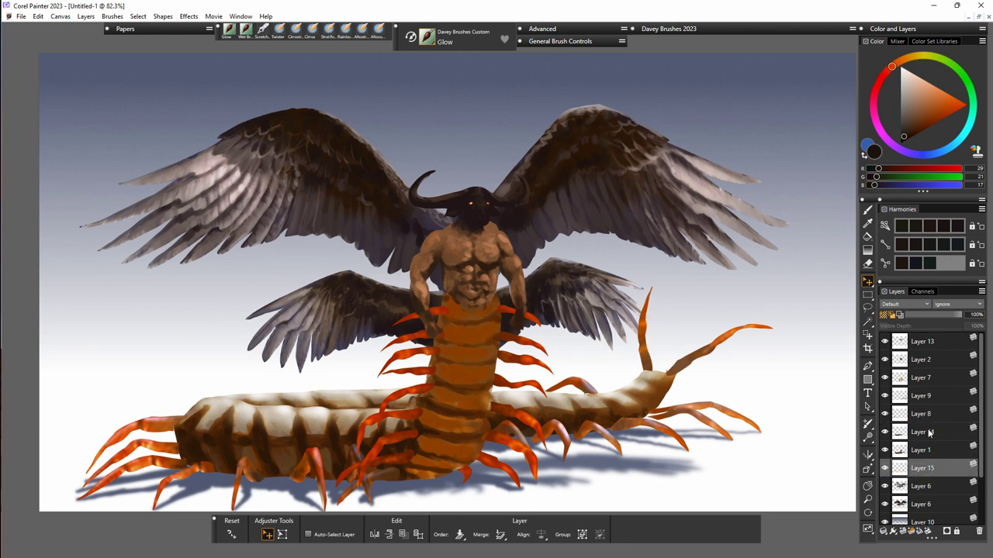
# Lasso the topmost front leg on Layer 8 again with a looser outline, and undo the trial deletion.
pyautogui.click(922, 414)
pyautogui.click(885, 414)
pyautogui.click(885, 414)
pyautogui.click(922, 414)
pyautogui.click(868, 307)
pyautogui.moveTo(167, 437)
pyautogui.mouseDown()
pyautogui.moveTo(72, 488)
pyautogui.moveTo(150, 438)
pyautogui.mouseUp()
pyautogui.press('Delete')
pyautogui.hotkey('ctrl', 'z')
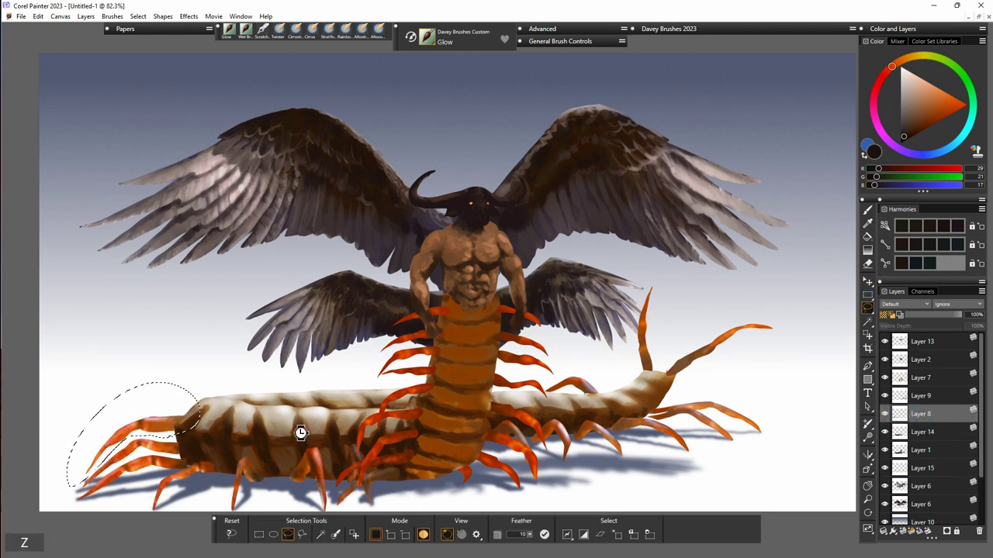
# Copy the selected leg onto its own layer, hide Layer 8, and place the copy below Layer 1 behind the body.
pyautogui.hotkey('ctrl', 'c')
pyautogui.hotkey('ctrl', 'v')
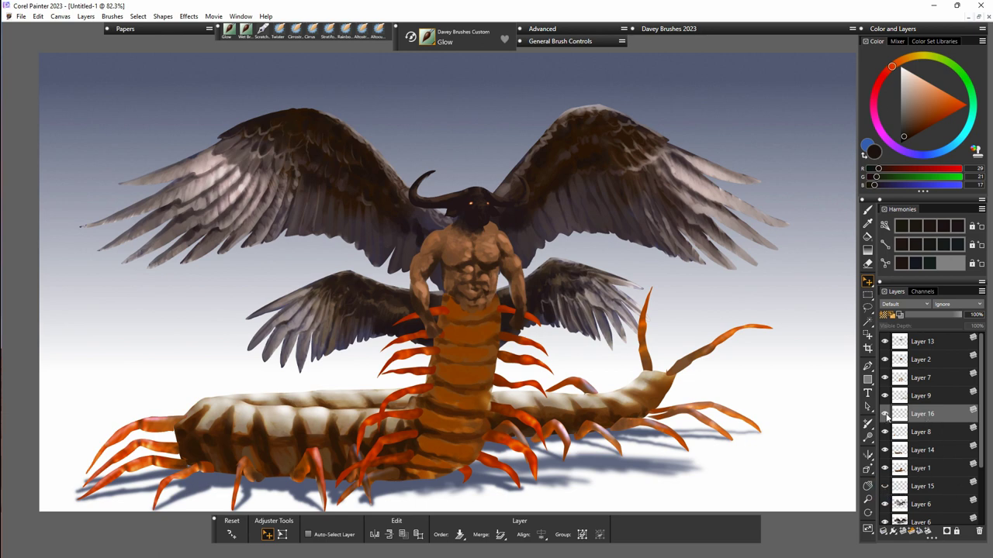
pyautogui.click(885, 432)
pyautogui.moveTo(911, 414); pyautogui.dragTo(887, 474)
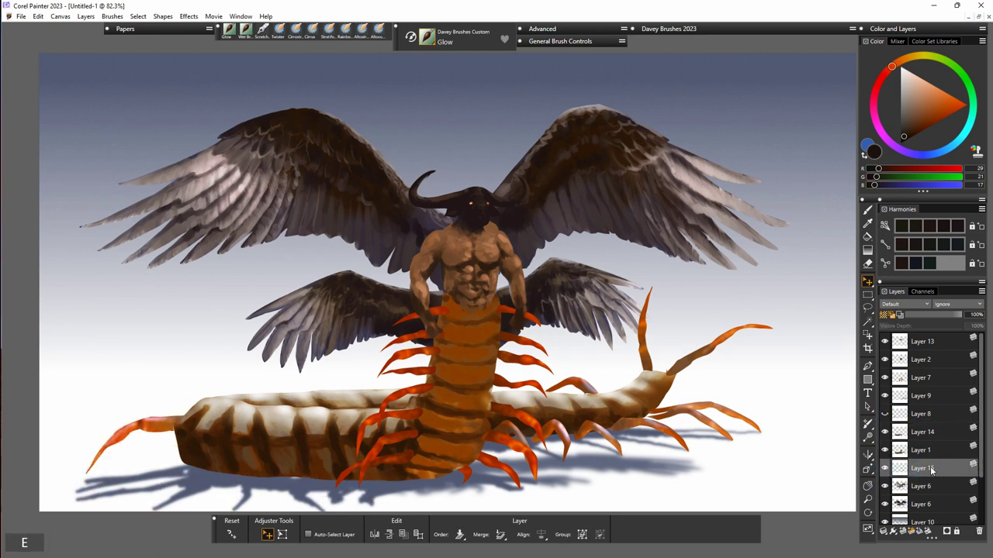
# Load the copied leg's outline as a selection, try removing that leg from the redisplayed Layer 8, and undo the removal.
pyautogui.rightClick(928, 468)
pyautogui.click(919, 462)
pyautogui.click(884, 415)
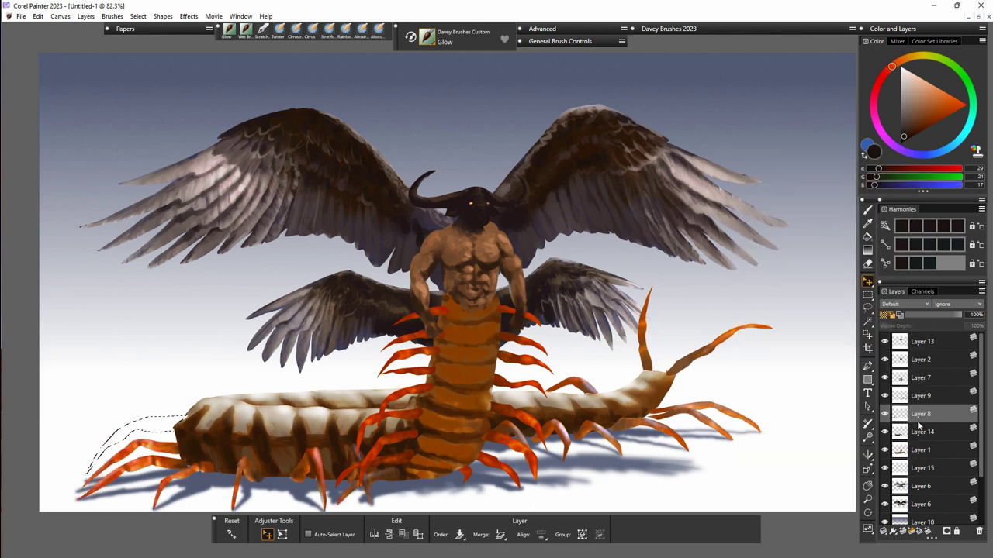
pyautogui.hotkey('ctrl', 'z')
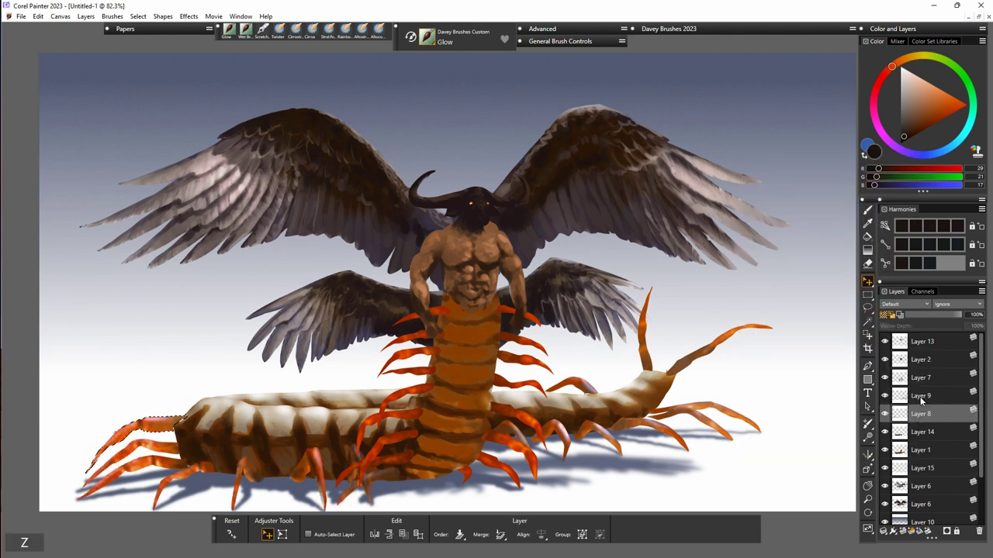
# Reposition and transform the leg copy on Layer 15 behind the front of the body, and lower the layer's opacity to about 86%.
pyautogui.click(900, 468)
pyautogui.moveTo(178, 425); pyautogui.dragTo(205, 440)
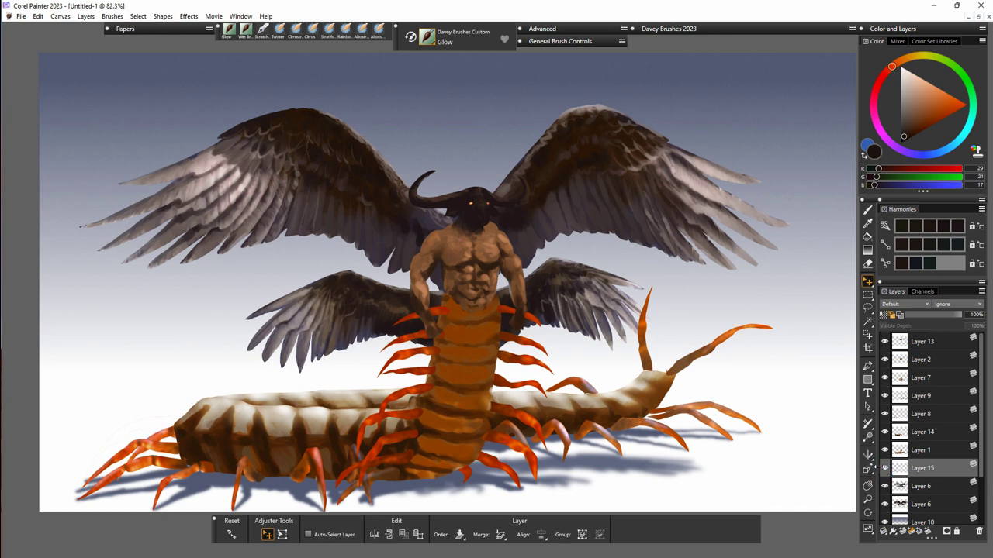
pyautogui.moveTo(175, 424)
pyautogui.mouseDown()
pyautogui.moveTo(176, 438)
pyautogui.moveTo(175, 422)
pyautogui.mouseUp()
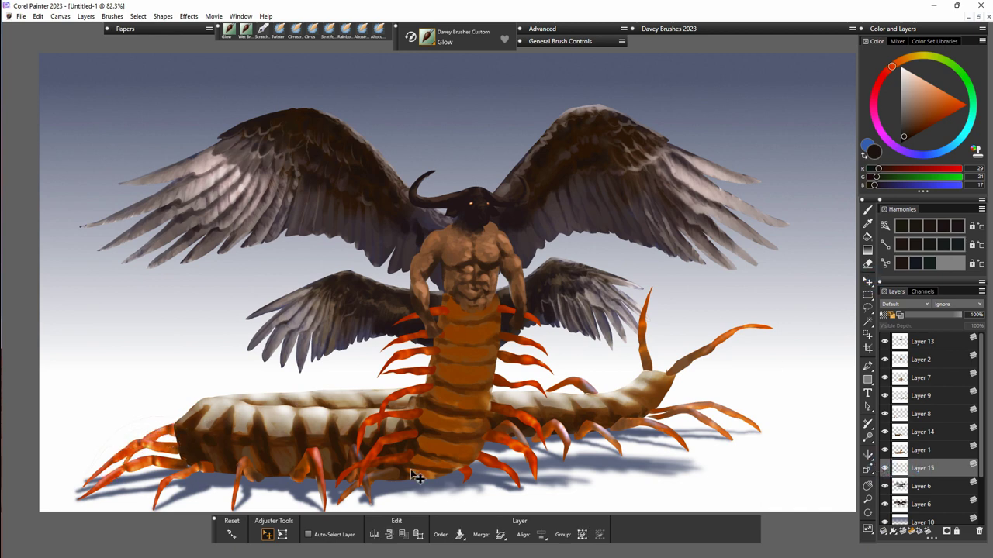
pyautogui.click(282, 534)
pyautogui.moveTo(220, 452); pyautogui.dragTo(200, 450)
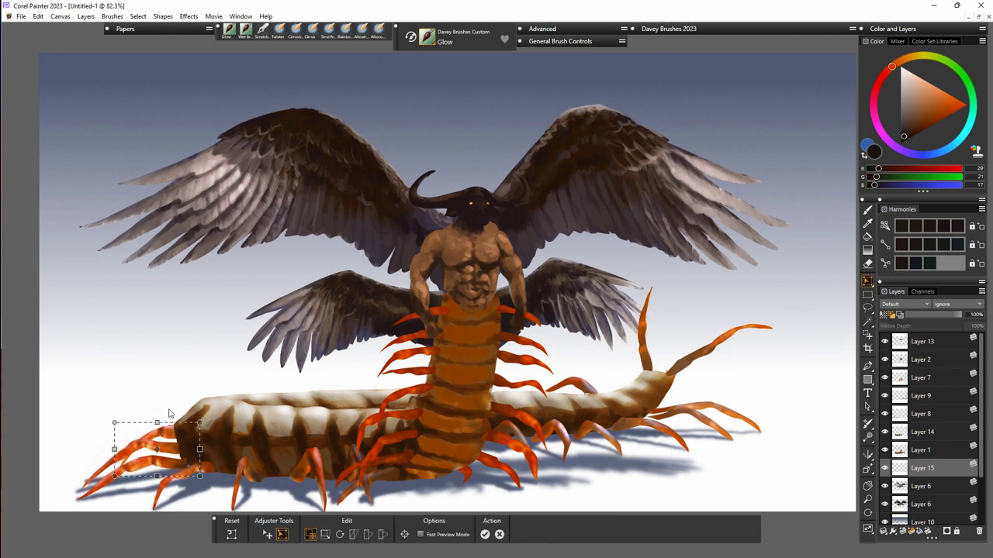
pyautogui.press('Return')
pyautogui.moveTo(962, 315); pyautogui.dragTo(954, 316)
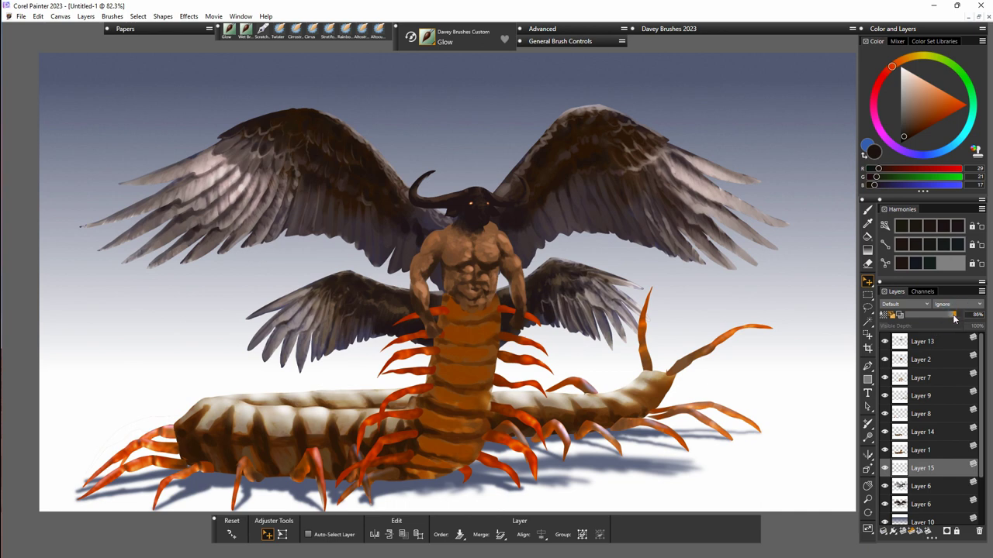
# Erase the faint leftover outline of the removed front leg on Layer 8.
pyautogui.click(922, 416)
pyautogui.click(884, 414)
pyautogui.click(884, 414)
pyautogui.press('n')
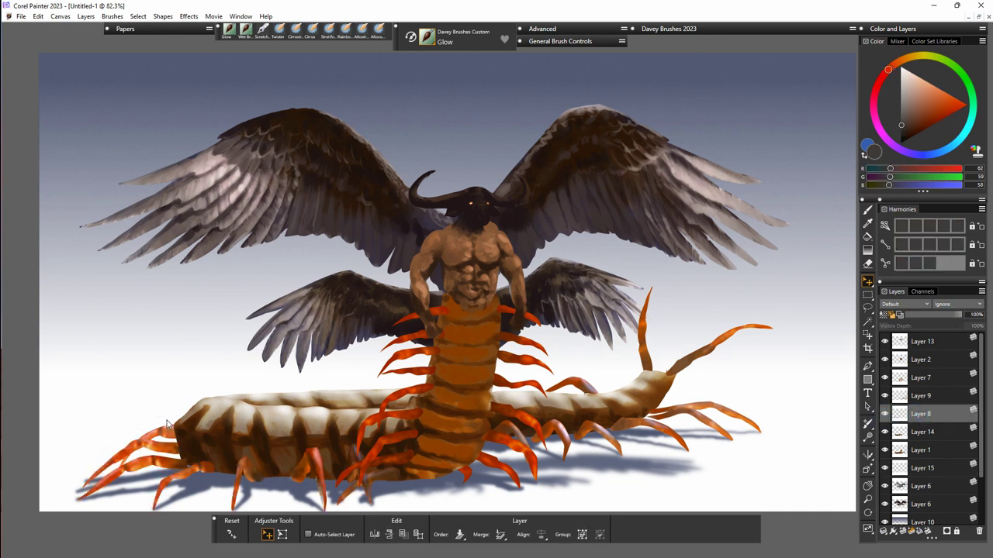
pyautogui.moveTo(164, 418); pyautogui.dragTo(113, 443)
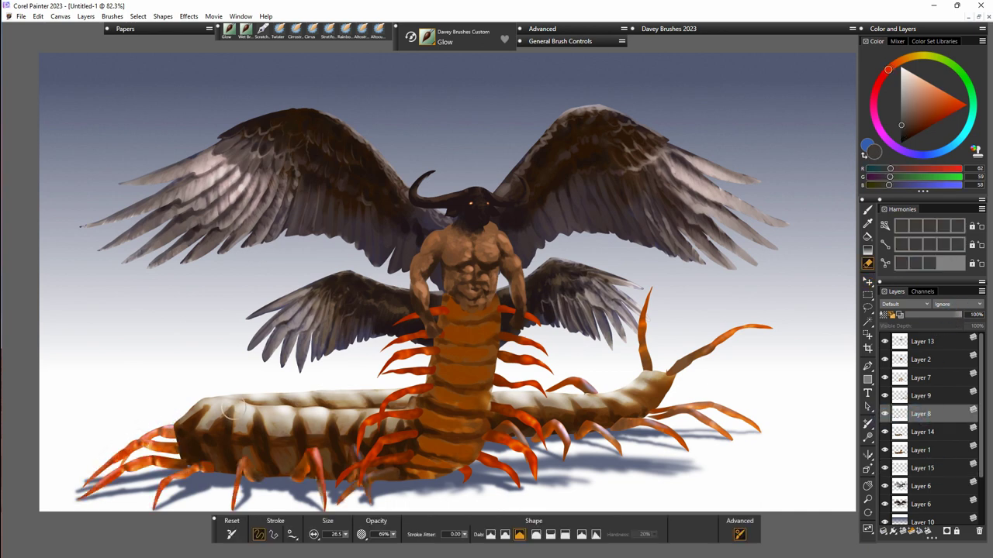
pyautogui.press('f')
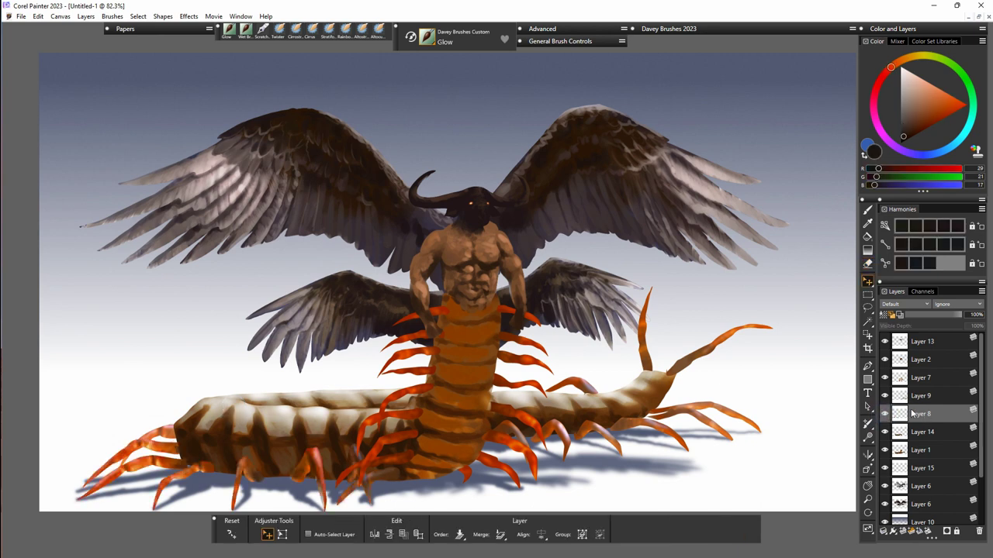
# Merge the two wing layers into one Layer 6 and move it above Layer 7.
pyautogui.click(916, 397)
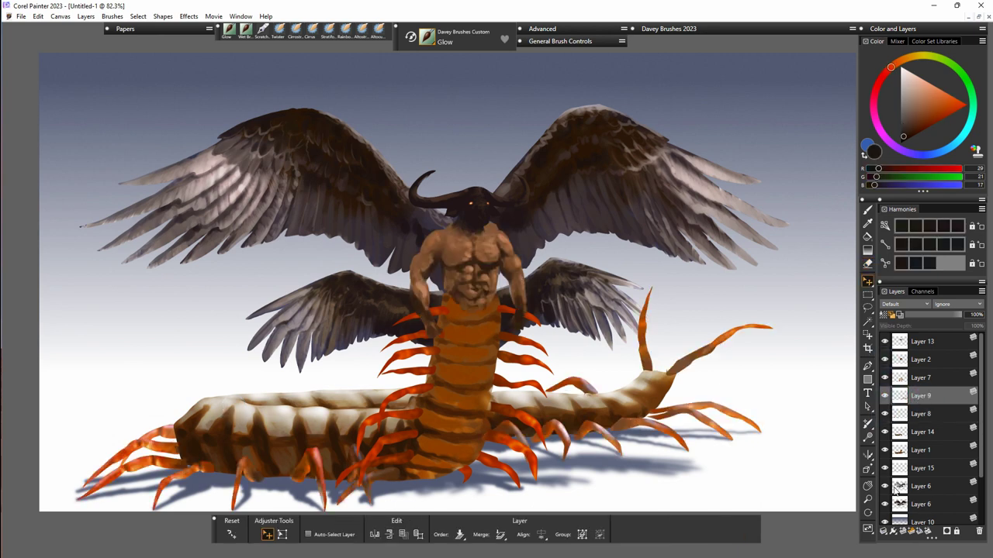
pyautogui.click(924, 489)
pyautogui.hotkey('ctrl', 'e')
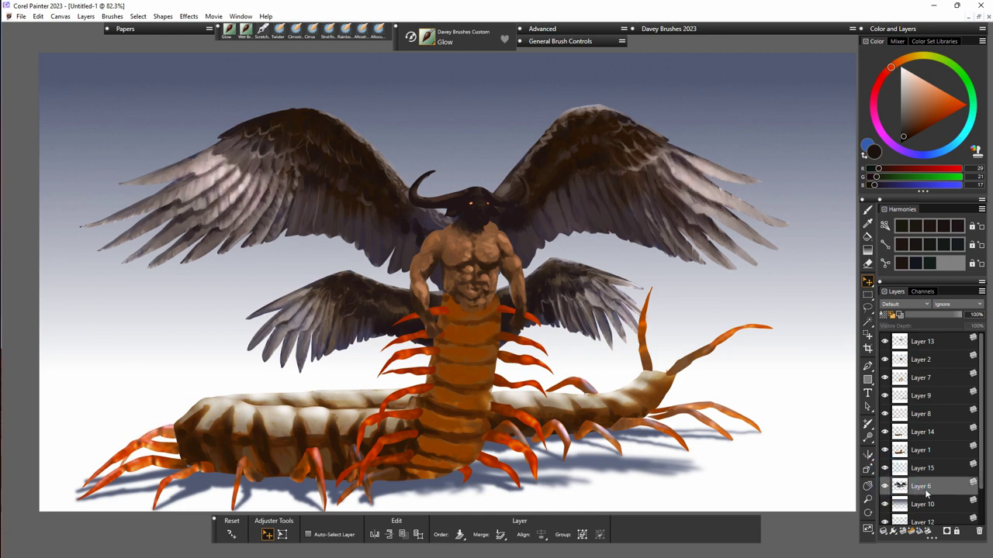
pyautogui.moveTo(926, 489); pyautogui.dragTo(921, 400)
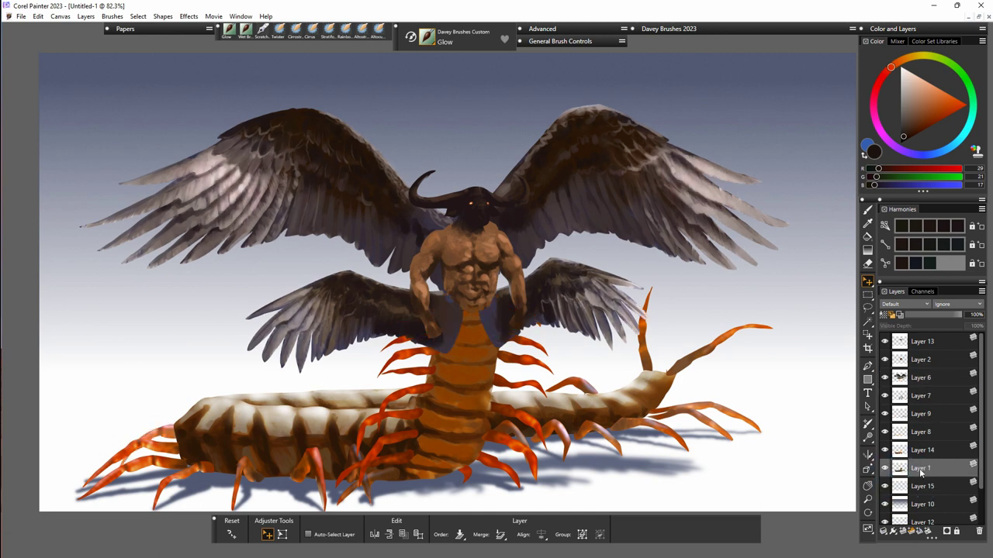
# Use Layer 1's outline to clear the wing parts covering the body, and place Layer 6 beneath Layer 7.
pyautogui.rightClick(919, 470)
pyautogui.click(822, 456)
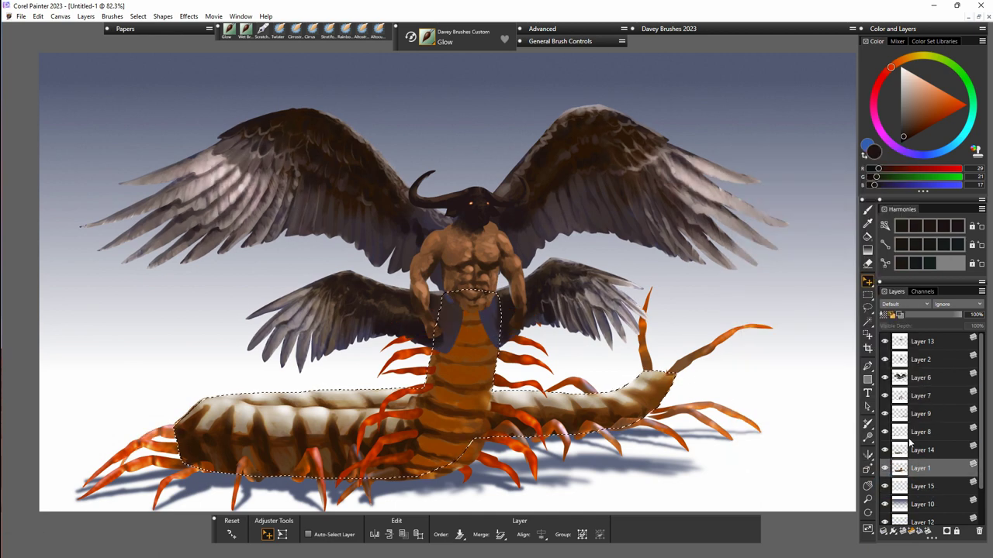
pyautogui.hotkey('ctrl', 'd')
pyautogui.click(930, 383)
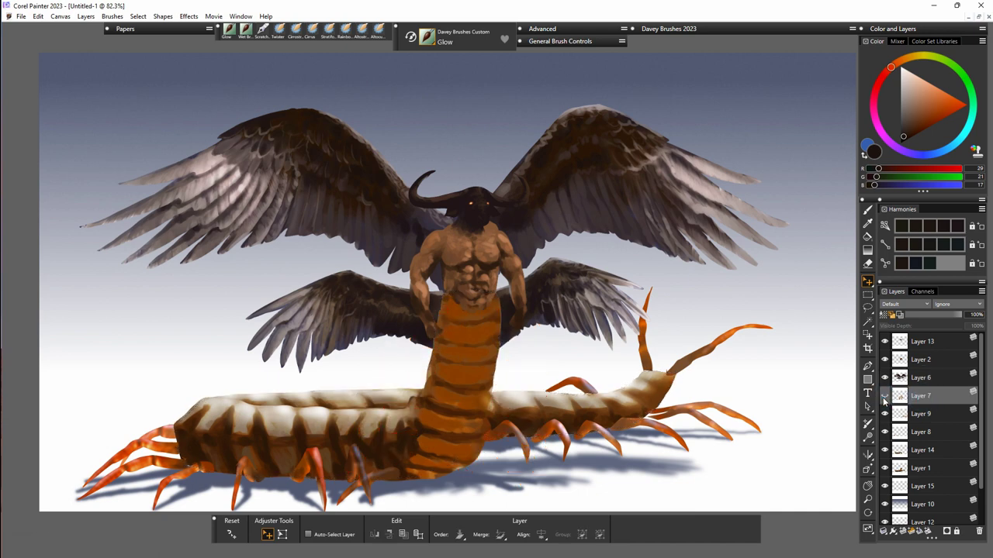
pyautogui.moveTo(934, 383); pyautogui.dragTo(924, 397)
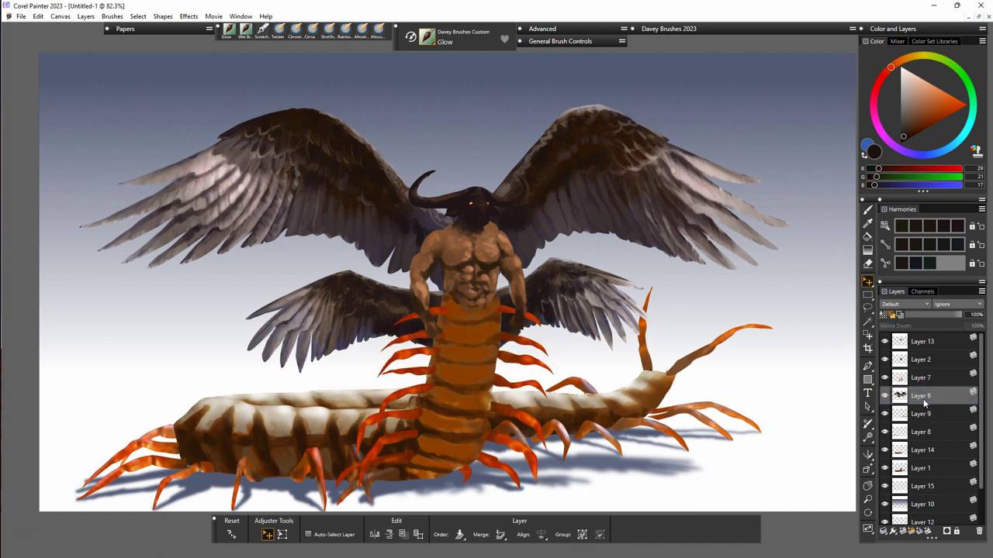
# Toggle the leg layers to identify them, then duplicate the upright body's legs from Layer 7 onto a new layer.
pyautogui.click(921, 431)
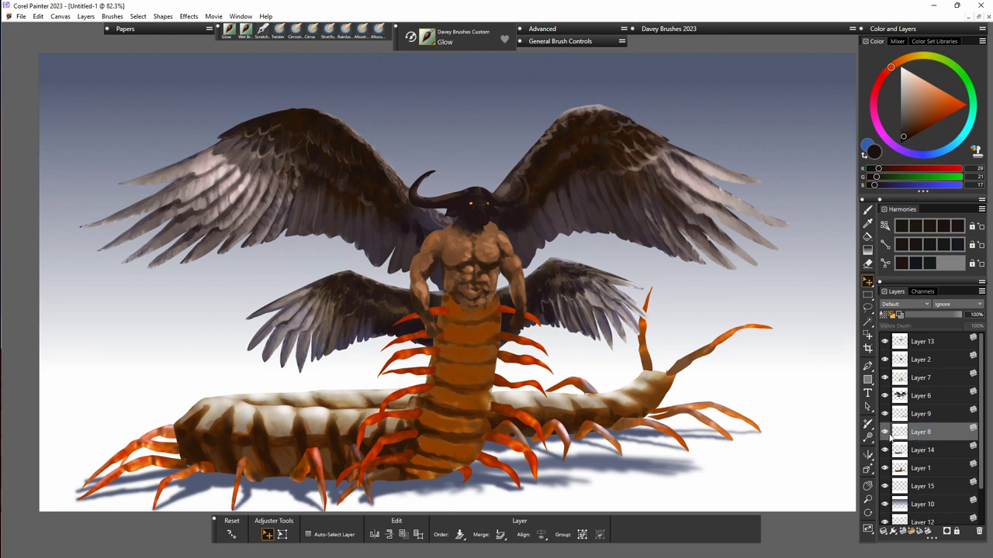
pyautogui.click(884, 432)
pyautogui.click(884, 432)
pyautogui.click(884, 415)
pyautogui.click(884, 414)
pyautogui.click(885, 379)
pyautogui.click(885, 377)
pyautogui.hotkey('ctrl', 'v')
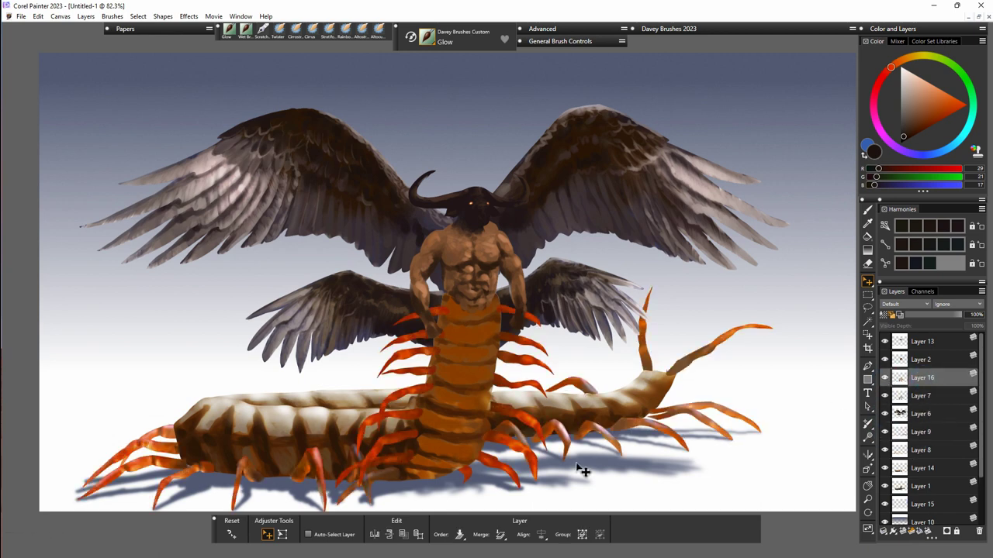
# Darken the duplicated legs on Layer 16 by adjusting their colour value to -28%.
pyautogui.click(710, 31)
pyautogui.click(657, 109)
pyautogui.moveTo(508, 305); pyautogui.dragTo(498, 312)
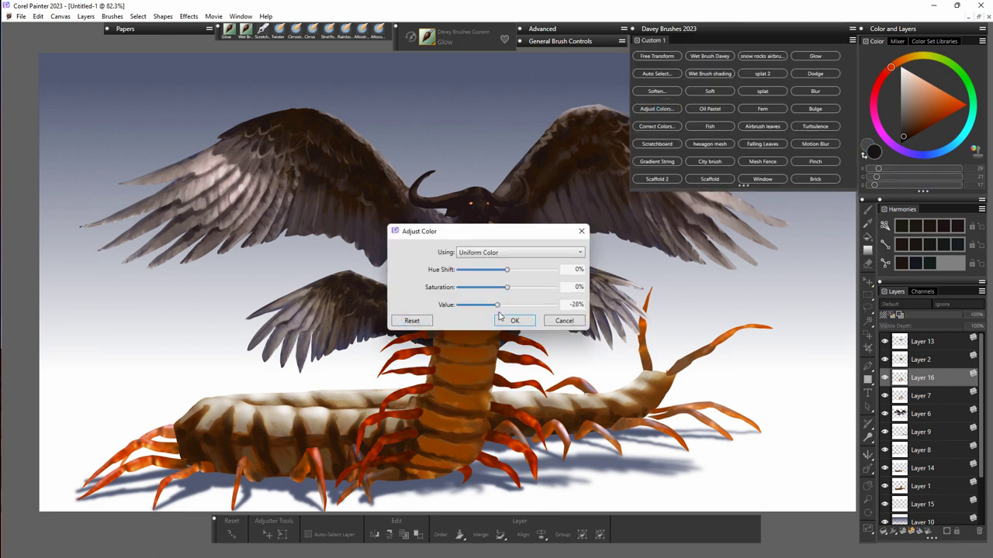
pyautogui.click(547, 321)
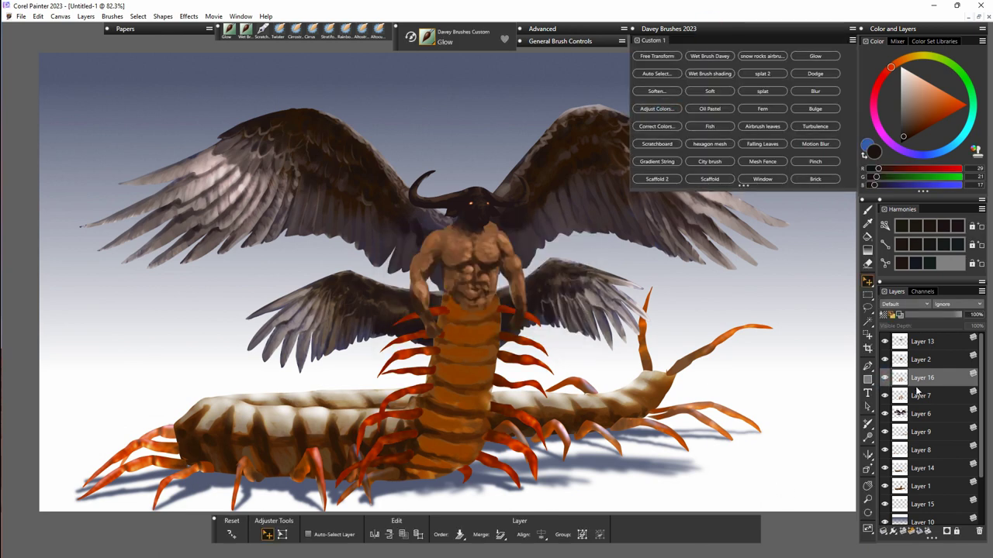
# Erase parts of the darkened leg copy, merge it into Layer 7, and toggle the layer's visibility to check the legs.
pyautogui.press('n')
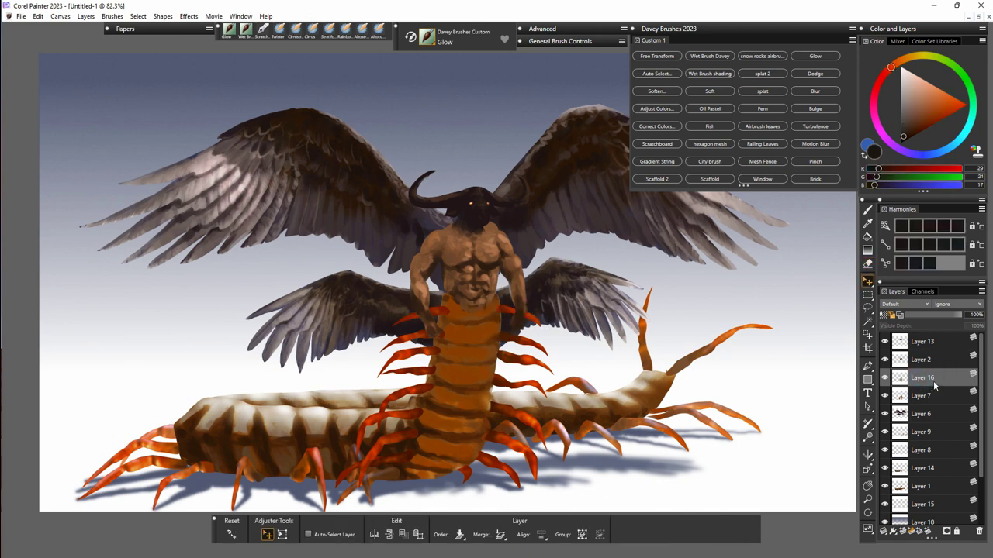
pyautogui.hotkey('ctrl', 'e')
pyautogui.click(885, 378)
pyautogui.click(886, 378)
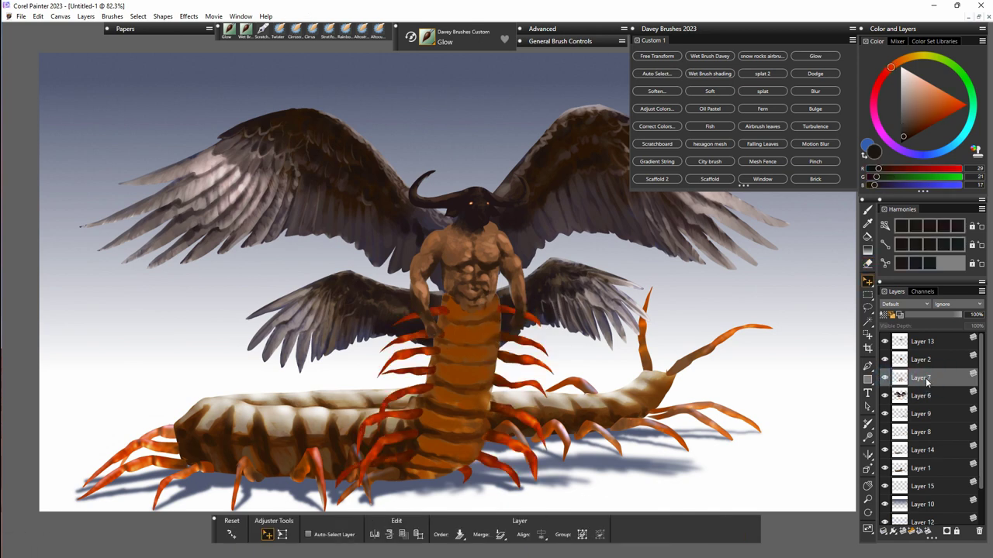
# Merge Layer 14 into Layer 1 and preserve the merged layer's transparency for painting.
pyautogui.click(922, 451)
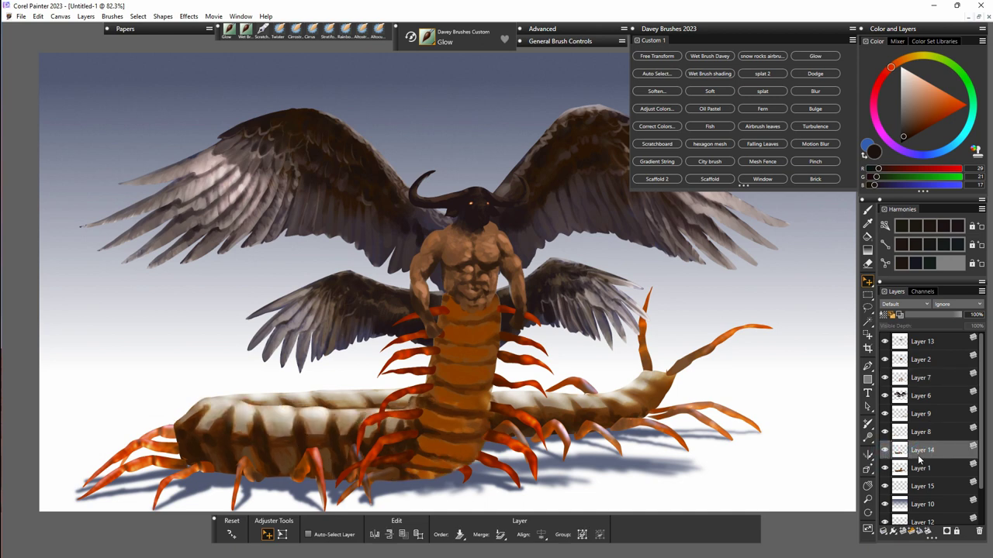
pyautogui.hotkey('ctrl', 'e')
pyautogui.press('b')
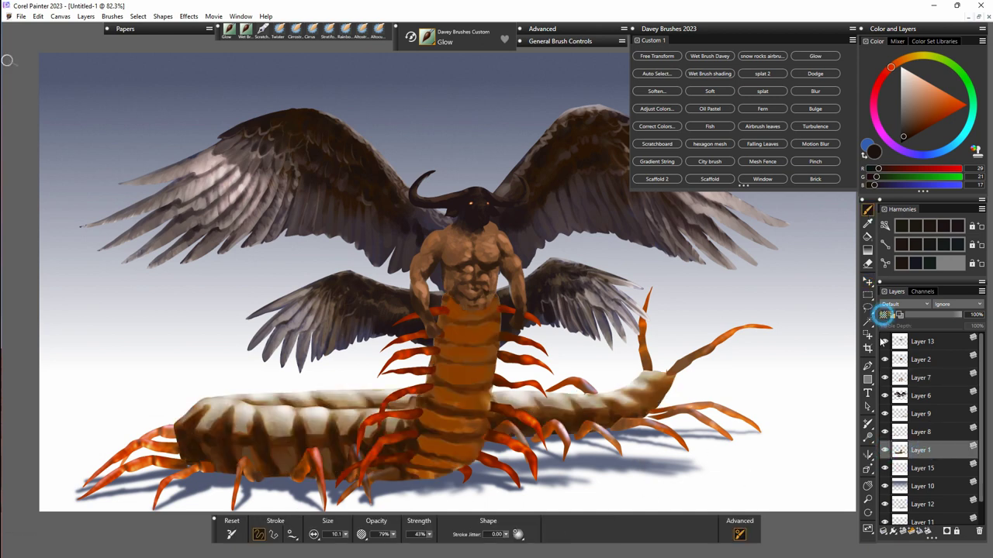
pyautogui.click(883, 315)
# Sample a brown (RGB 89, 52, 23) from the body and paint glow highlights along the upright body's belly segments.
pyautogui.keyDown('alt'); pyautogui.click(412, 466); pyautogui.keyUp('alt')
pyautogui.moveTo(415, 468)
pyautogui.mouseDown()
pyautogui.moveTo(470, 468)
pyautogui.moveTo(461, 467)
pyautogui.mouseUp()
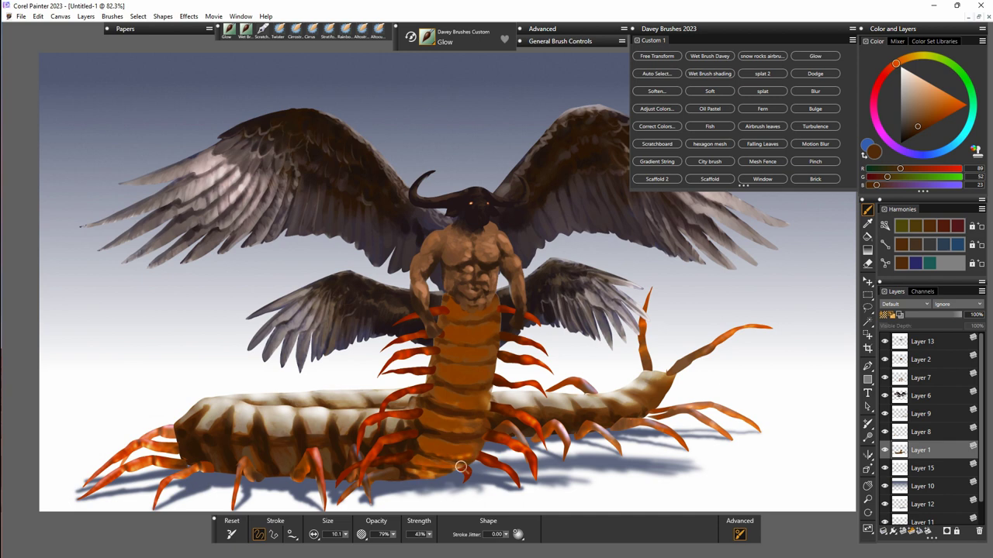
pyautogui.moveTo(446, 357)
pyautogui.mouseDown()
pyautogui.moveTo(488, 351)
pyautogui.moveTo(493, 325)
pyautogui.mouseUp()
# Set the Glow brush to a darker brown (RGB 31, 22, 15) and size 4.7 for the belly segment highlights.
pyautogui.click(905, 137)
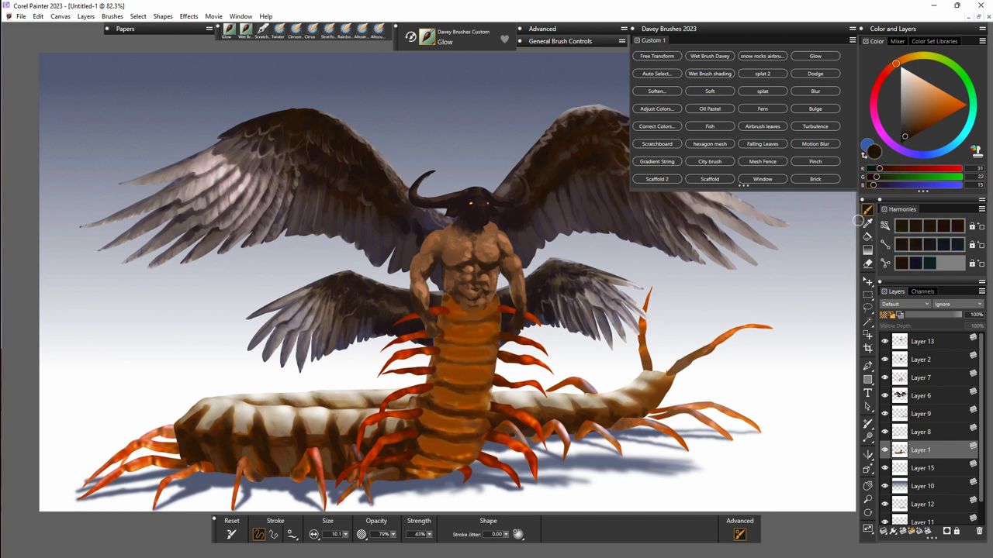
pyautogui.click(346, 534)
pyautogui.click(317, 546)
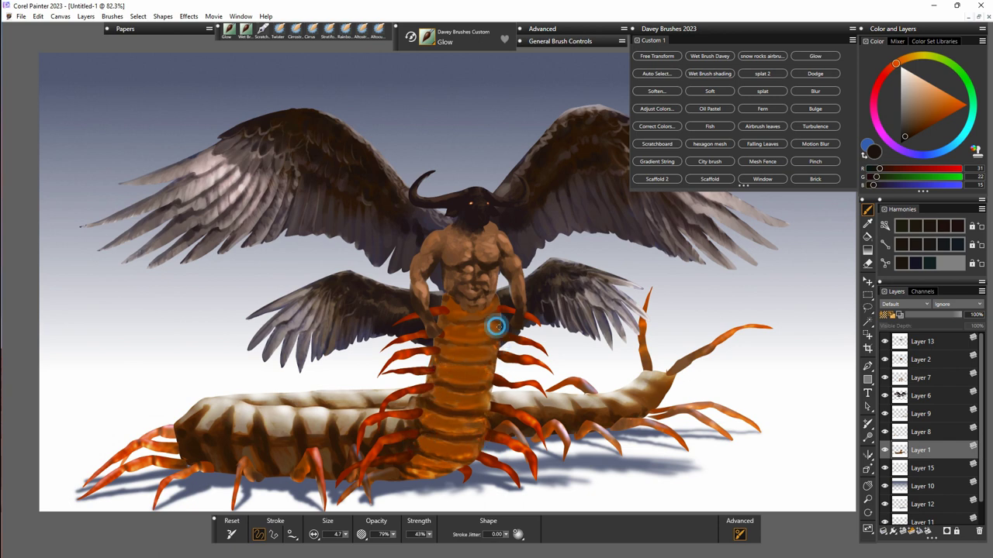
# Paint finer glow highlights on the upper and middle belly segments with RGB 40, 32, 26, enlarging the brush to size 8.6.
pyautogui.click(904, 135)
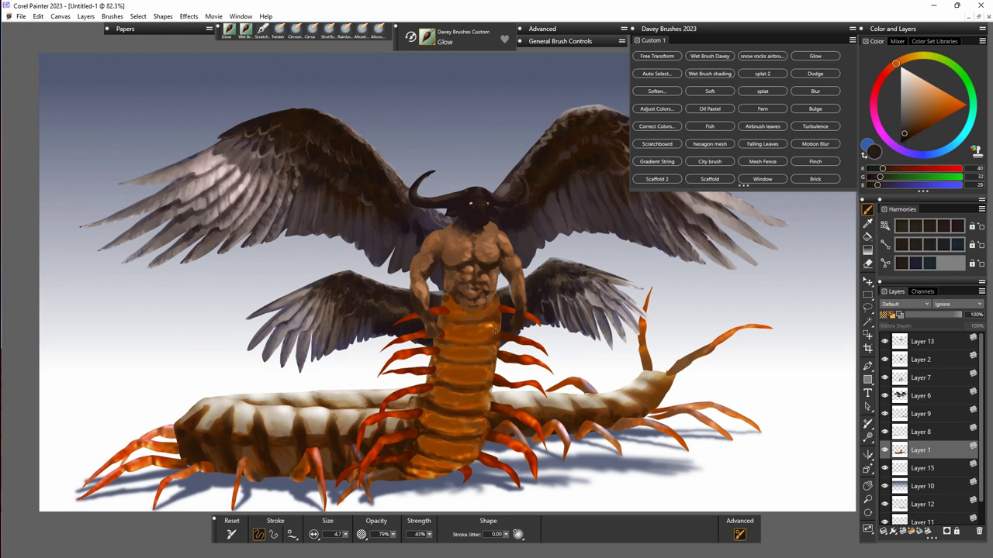
pyautogui.moveTo(493, 341)
pyautogui.mouseDown()
pyautogui.moveTo(462, 347)
pyautogui.moveTo(470, 349)
pyautogui.mouseUp()
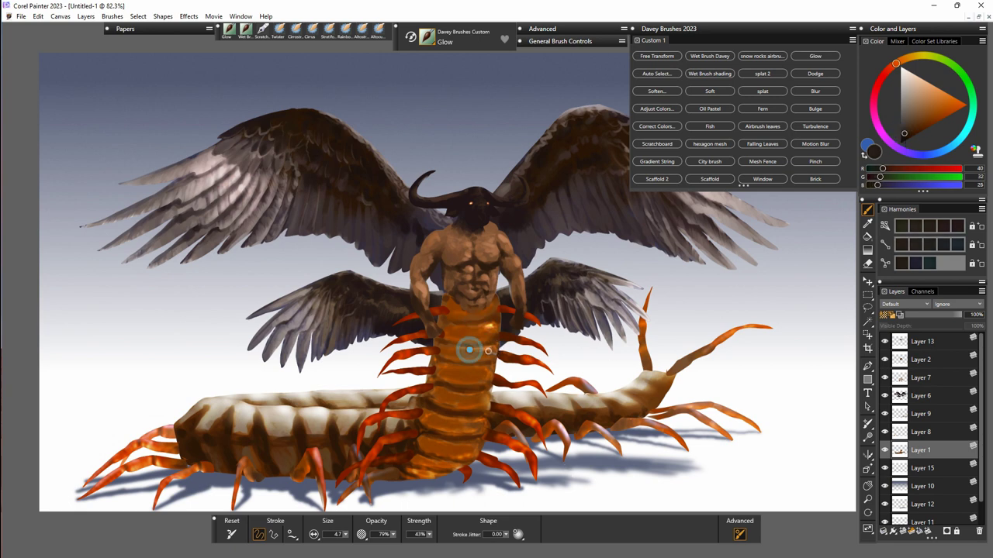
pyautogui.moveTo(346, 535); pyautogui.dragTo(351, 541)
pyautogui.moveTo(489, 352); pyautogui.dragTo(473, 374)
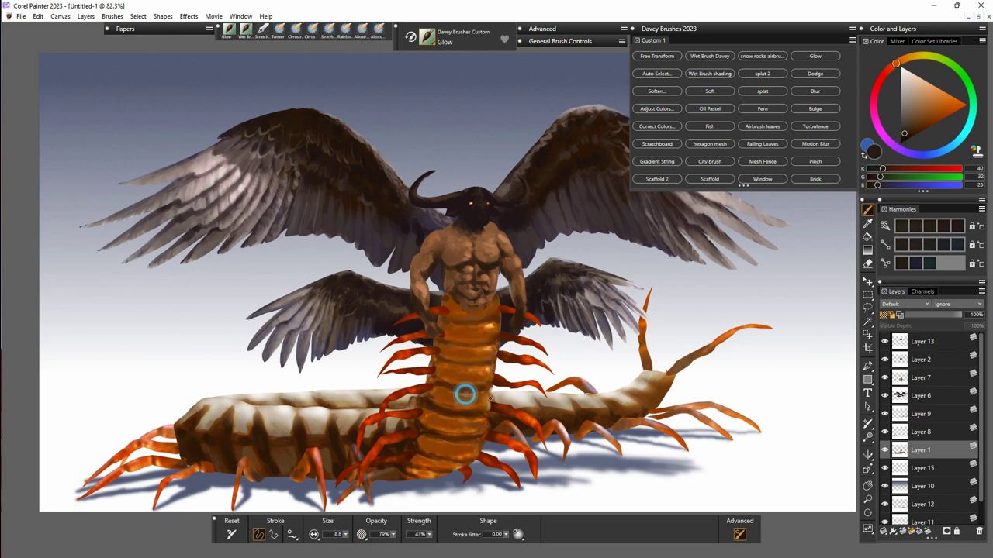
# Reduce the Glow brush to size 3.4 and paint fine highlights across the uppermost belly segments.
pyautogui.press('[')
pyautogui.press('[')
pyautogui.press('[')
pyautogui.press('[')
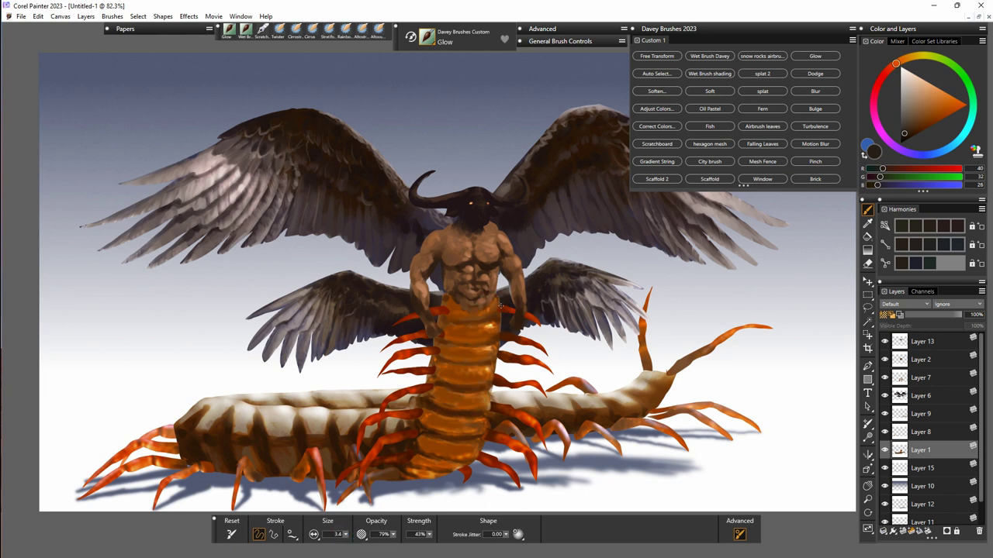
pyautogui.moveTo(449, 317)
pyautogui.mouseDown()
pyautogui.moveTo(498, 330)
pyautogui.moveTo(461, 329)
pyautogui.moveTo(489, 326)
pyautogui.mouseUp()
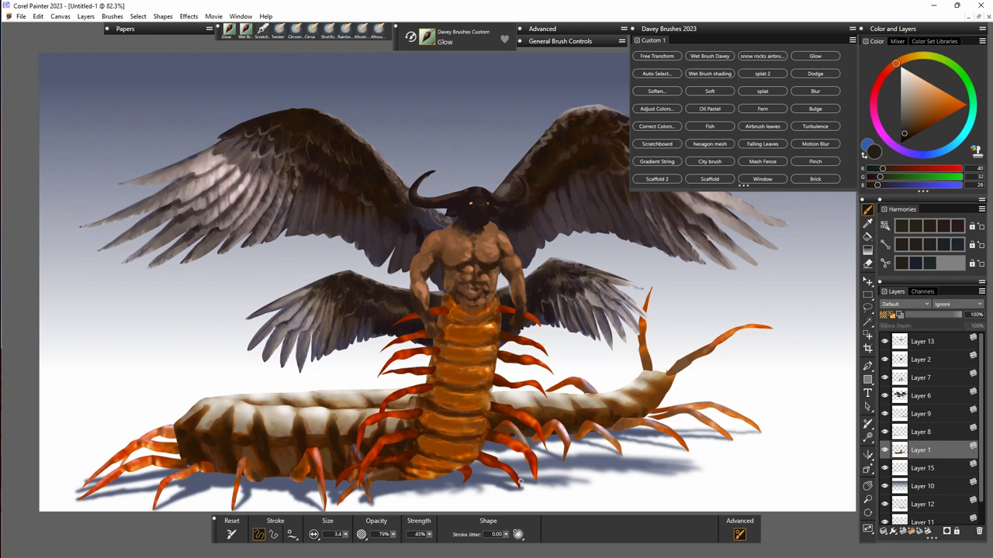
# Set the Glow brush to size 9.5 and a dark blue (RGB 26, 31, 40), and paint cool highlights on the lower belly and body coil.
pyautogui.moveTo(345, 534); pyautogui.dragTo(366, 534)
pyautogui.click(937, 153)
pyautogui.moveTo(412, 471); pyautogui.dragTo(435, 477)
pyautogui.moveTo(418, 465)
pyautogui.mouseDown()
pyautogui.moveTo(452, 466)
pyautogui.moveTo(411, 462)
pyautogui.mouseUp()
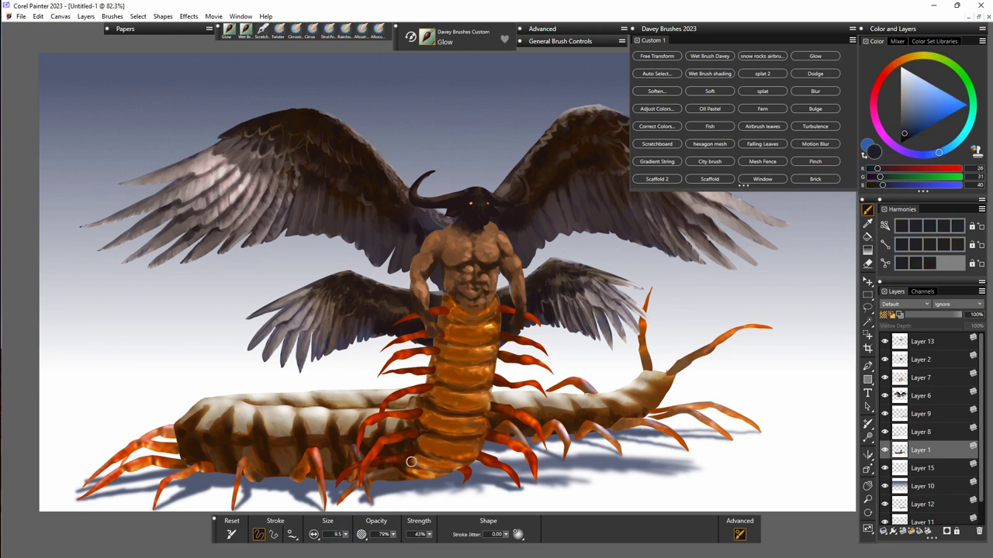
pyautogui.moveTo(206, 430); pyautogui.dragTo(195, 429)
pyautogui.moveTo(263, 416); pyautogui.dragTo(266, 422)
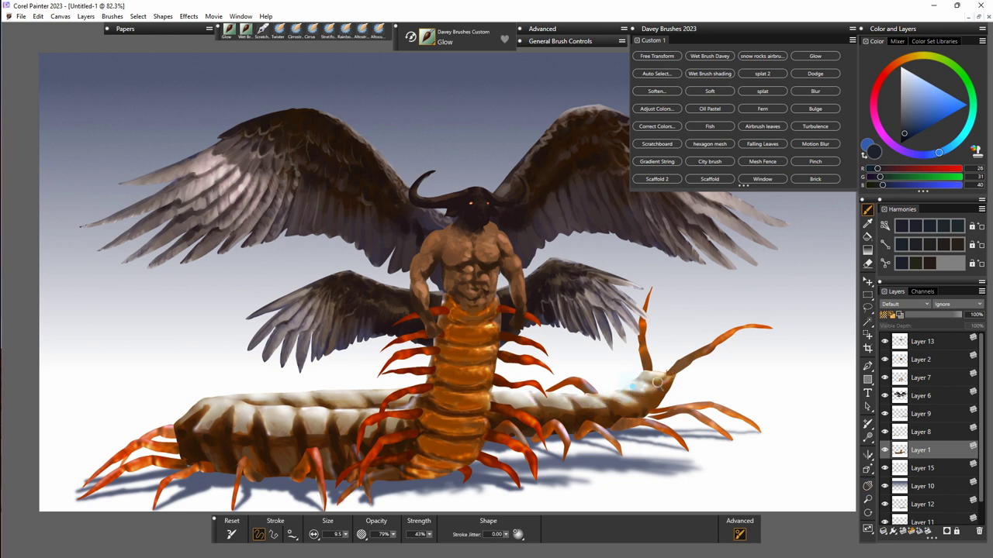
# Duplicate Layer 1, the body layer, as a working copy above the original.
pyautogui.press('F10')
pyautogui.hotkey('ctrl', 'c')
pyautogui.hotkey('ctrl', 'v')
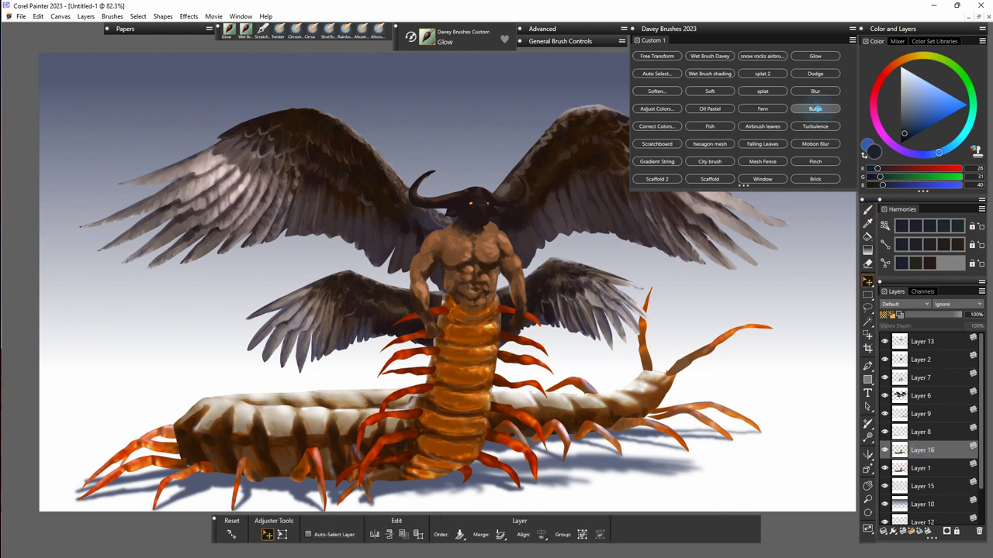
# Distort the upright body's belly segments with the Bulge brush on Layer 16, reducing the brush from size 25.3 to 5.5.
pyautogui.click(816, 108)
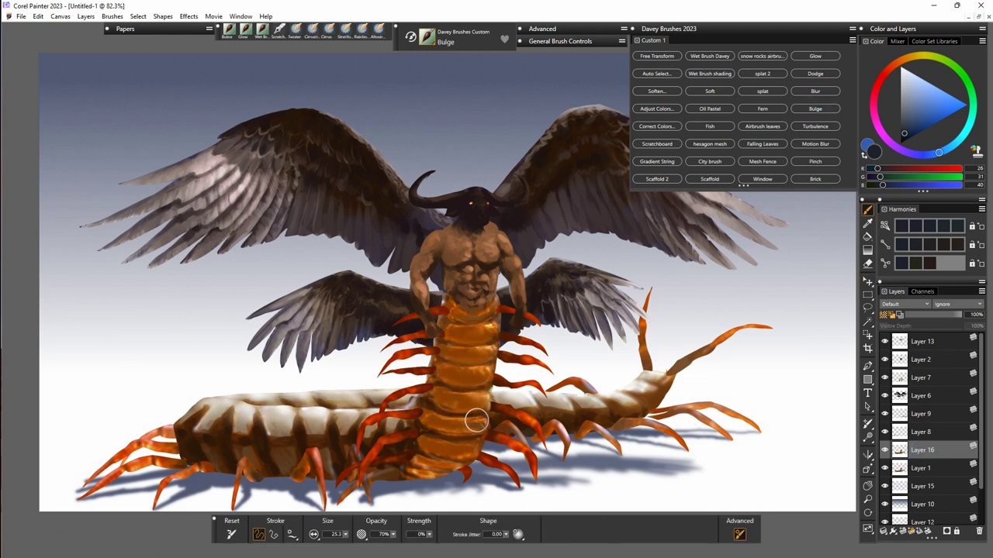
pyautogui.moveTo(476, 420)
pyautogui.mouseDown()
pyautogui.moveTo(444, 433)
pyautogui.moveTo(395, 475)
pyautogui.moveTo(407, 464)
pyautogui.moveTo(406, 427)
pyautogui.moveTo(399, 449)
pyautogui.moveTo(418, 452)
pyautogui.moveTo(397, 454)
pyautogui.moveTo(462, 483)
pyautogui.mouseUp()
pyautogui.moveTo(346, 535); pyautogui.dragTo(256, 548)
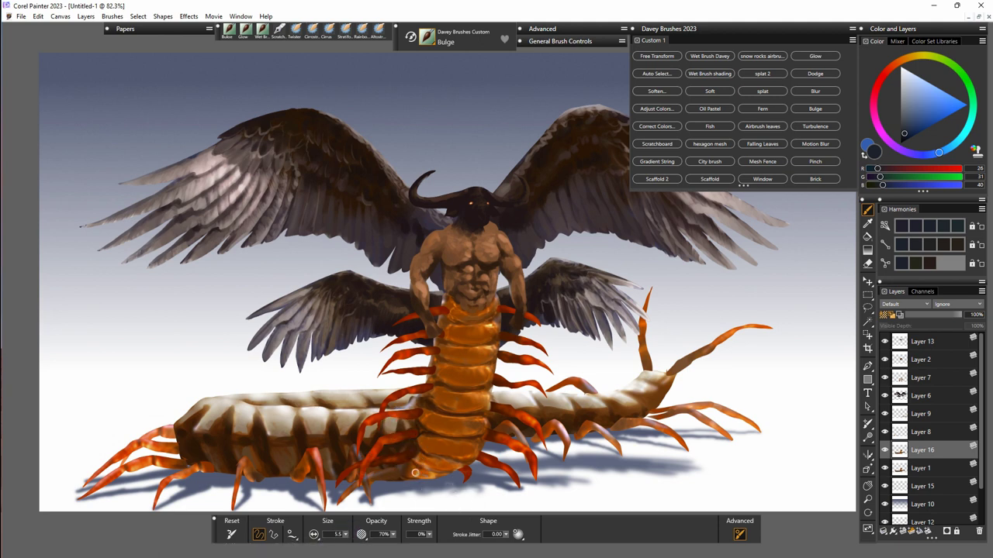
pyautogui.moveTo(416, 473)
pyautogui.mouseDown()
pyautogui.moveTo(446, 439)
pyautogui.moveTo(472, 444)
pyautogui.moveTo(474, 457)
pyautogui.moveTo(462, 439)
pyautogui.mouseUp()
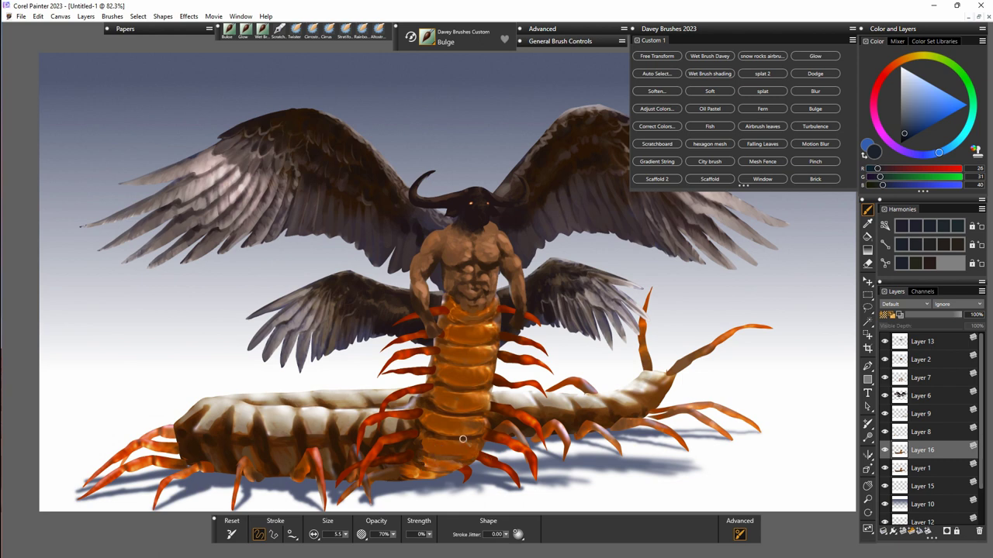
pyautogui.moveTo(450, 345); pyautogui.dragTo(492, 326)
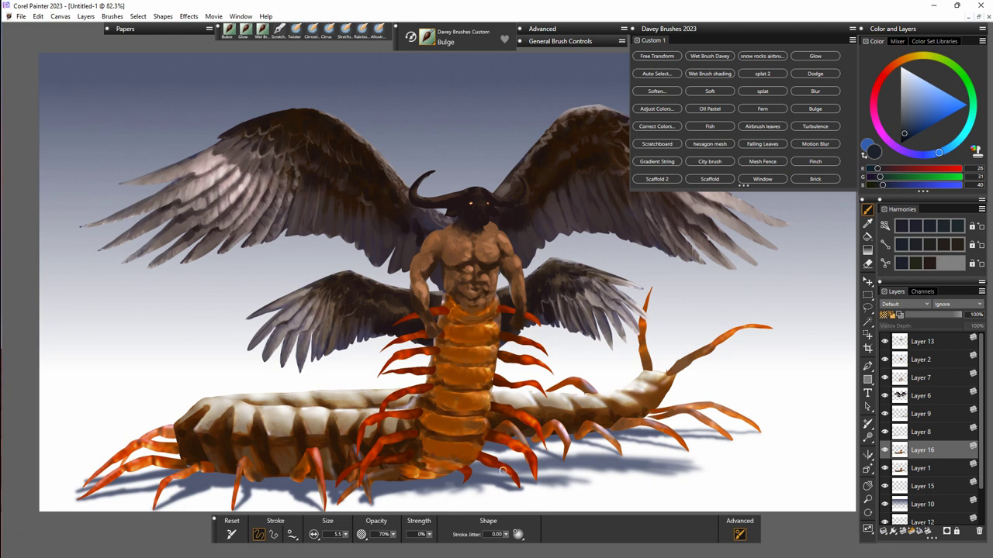
# Duplicate the body layer again and paint a dark central groove down the belly with Wet Brush Davey in brown (RGB 95, 52, 25).
pyautogui.hotkey('ctrl', 'v')
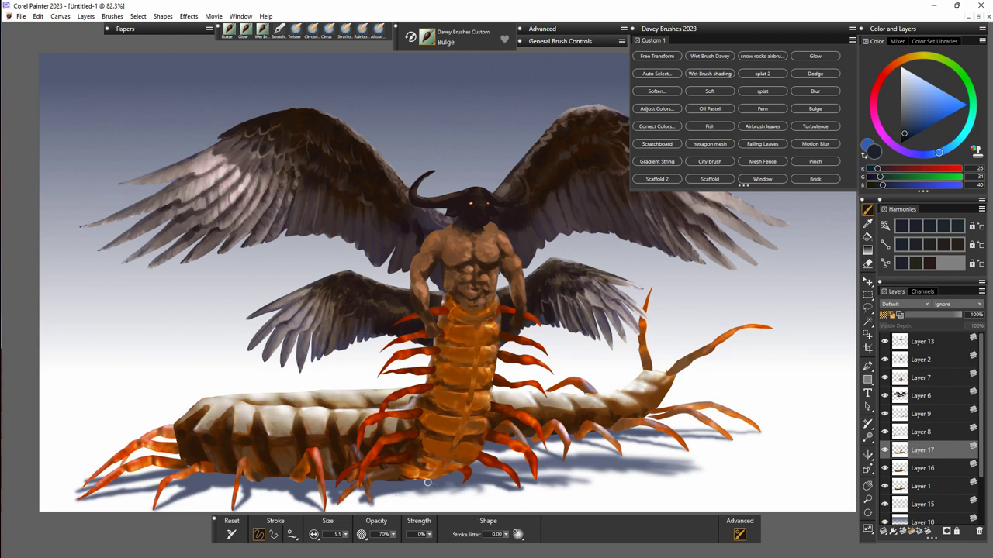
pyautogui.click(260, 34)
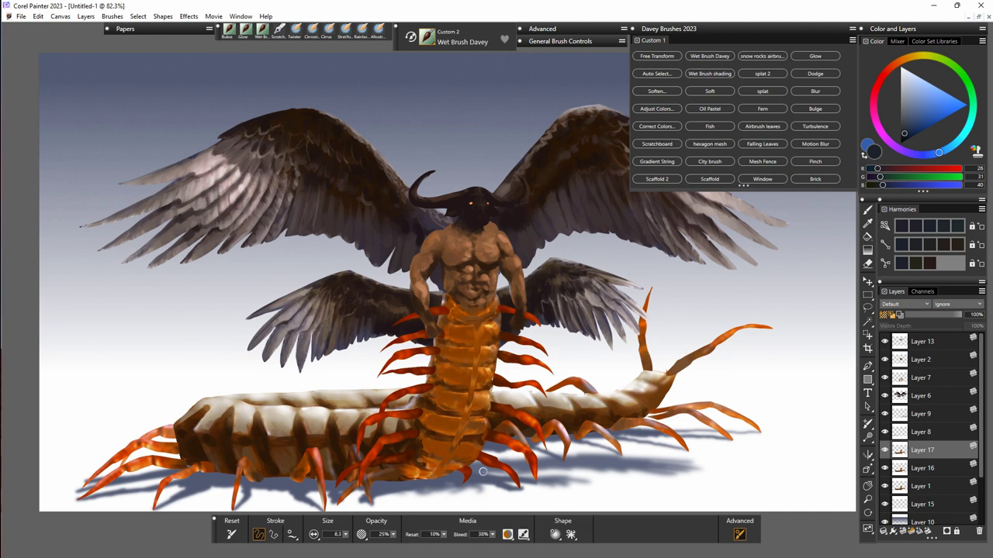
pyautogui.keyDown('alt'); pyautogui.click(479, 415); pyautogui.keyUp('alt')
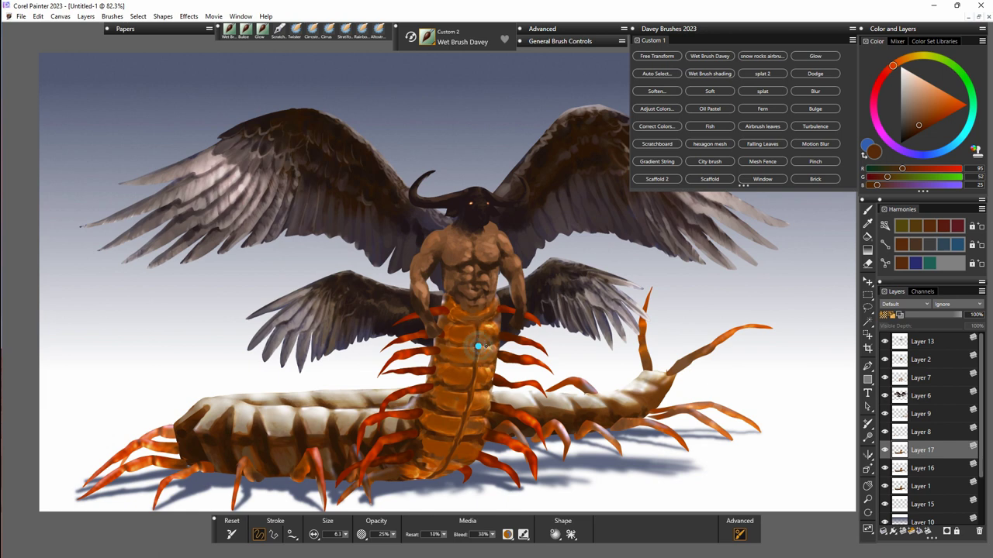
pyautogui.moveTo(478, 346); pyautogui.dragTo(475, 391)
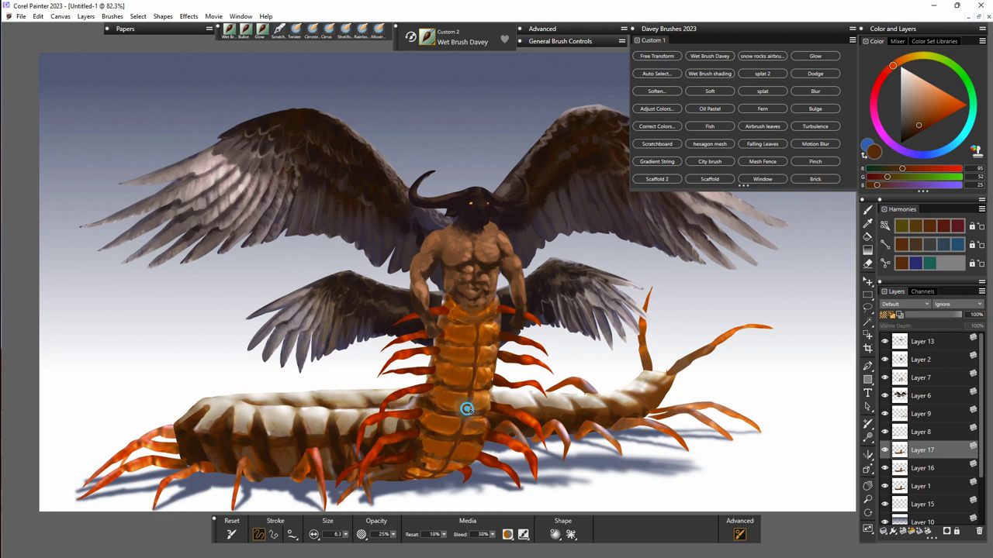
pyautogui.press('F10')
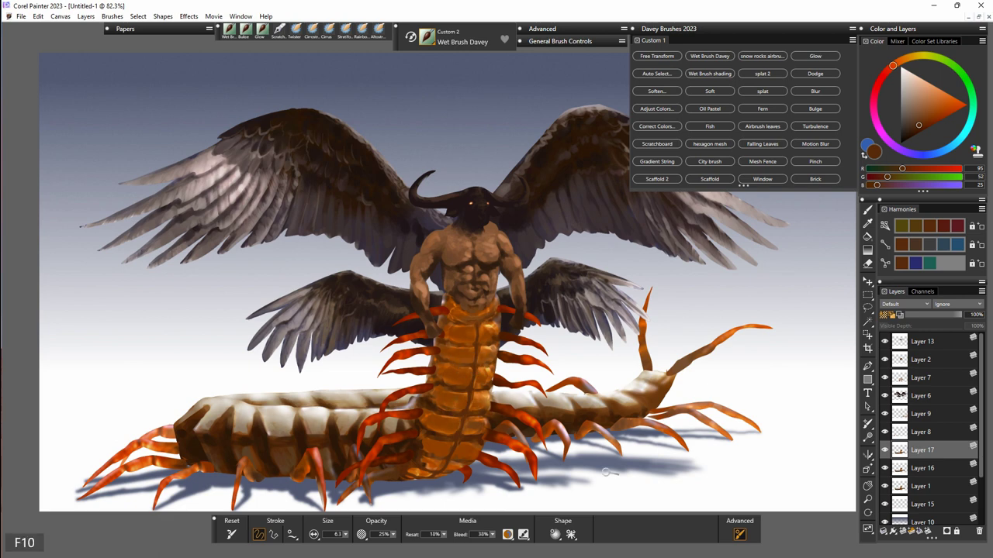
# Repaint the lowest belly segments with sampled body colours, including orange RGB 209, 103, 25 and dark brown RGB 57, 30, 17.
pyautogui.keyDown('alt'); pyautogui.click(418, 413); pyautogui.keyUp('alt')
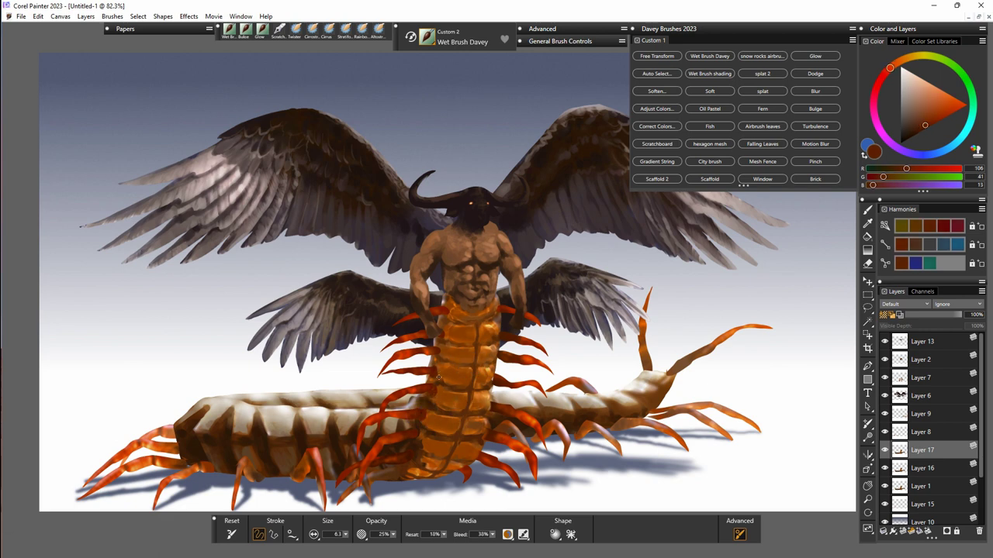
pyautogui.keyDown('alt'); pyautogui.click(394, 473); pyautogui.keyUp('alt')
pyautogui.keyDown('alt'); pyautogui.click(413, 464); pyautogui.keyUp('alt')
pyautogui.keyDown('alt'); pyautogui.click(447, 469); pyautogui.keyUp('alt')
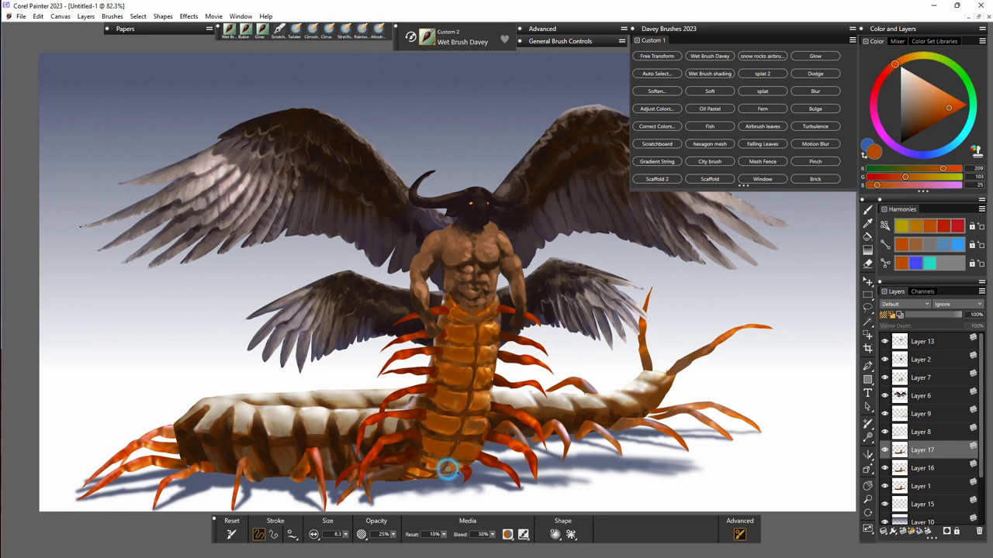
pyautogui.keyDown('alt'); pyautogui.click(425, 468); pyautogui.keyUp('alt')
pyautogui.keyDown('alt'); pyautogui.click(427, 480); pyautogui.keyUp('alt')
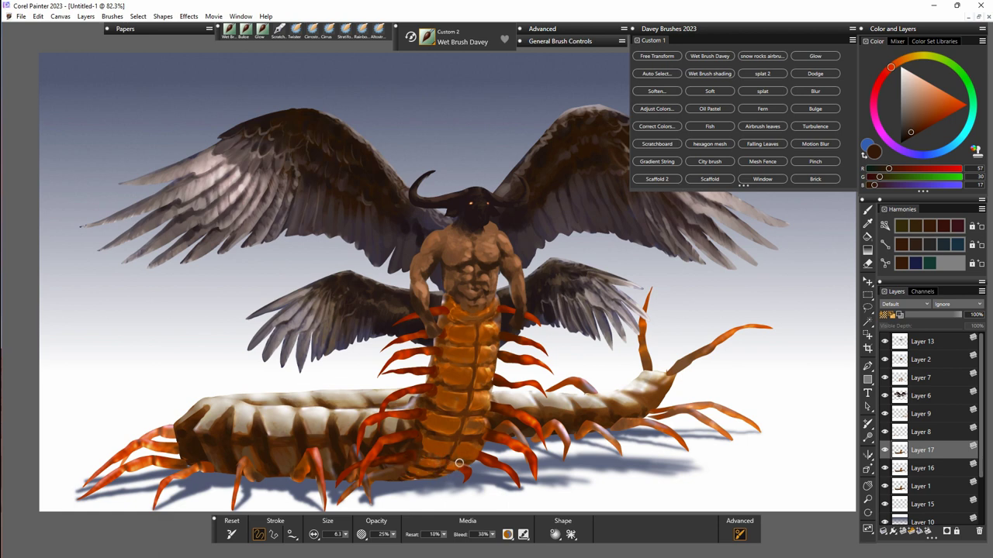
# Refine the plates and creases of the lower belly with sampled orange RGB 161, 83, 24 and brown RGB 84, 47, 25.
pyautogui.keyDown('alt'); pyautogui.click(423, 467); pyautogui.keyUp('alt')
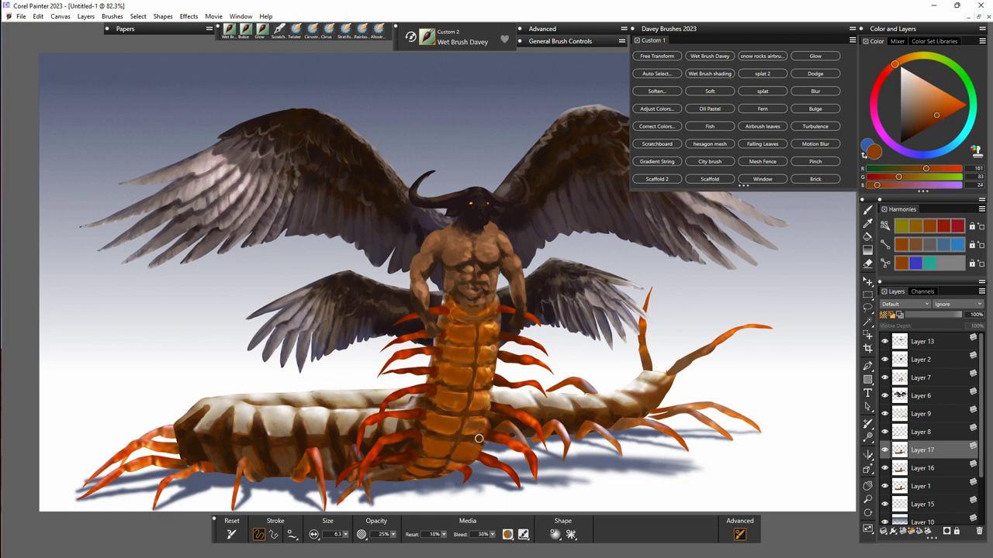
pyautogui.keyDown('alt'); pyautogui.click(440, 460); pyautogui.keyUp('alt')
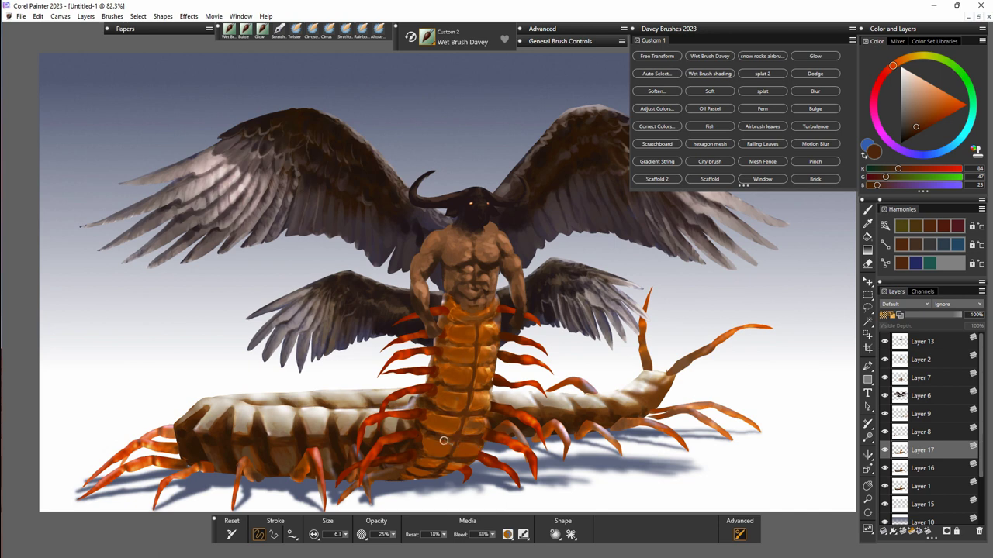
pyautogui.keyDown('alt'); pyautogui.click(463, 439); pyautogui.keyUp('alt')
pyautogui.keyDown('alt'); pyautogui.click(458, 464); pyautogui.keyUp('alt')
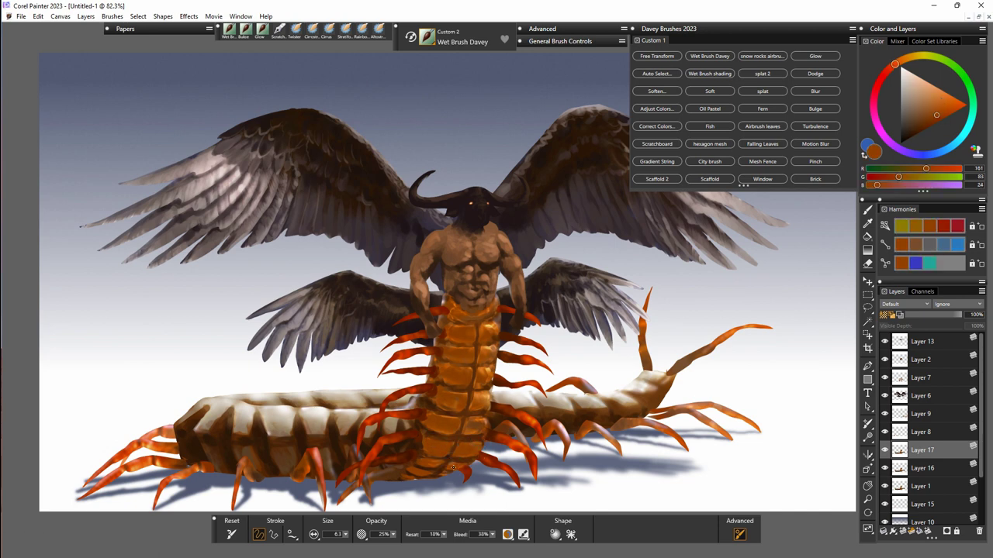
# Shade the belly's base and the coil's rounded end with dark browns RGB 72, 40, 22 and 50, 31, 17, using brush sizes 16.5 and 29.
pyautogui.keyDown('alt'); pyautogui.click(432, 471); pyautogui.keyUp('alt')
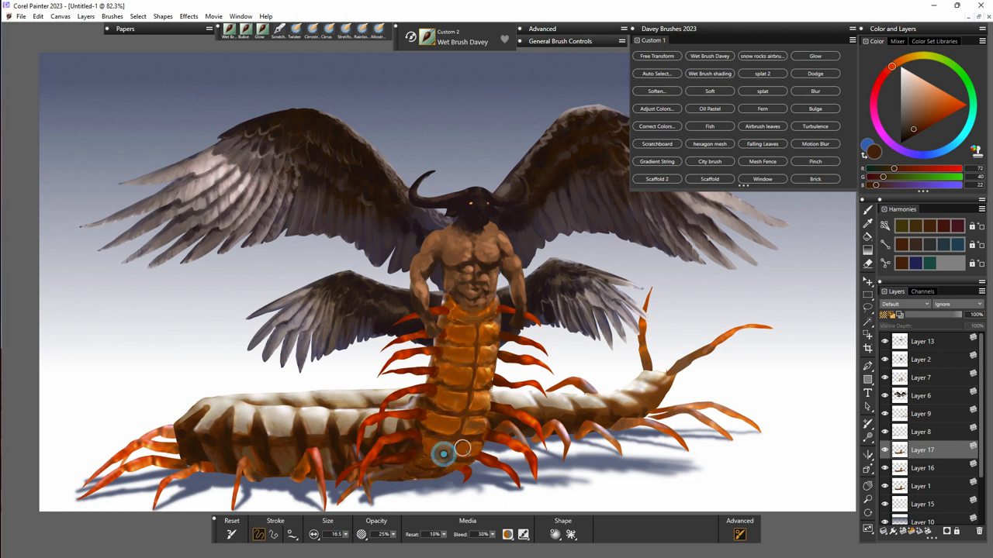
pyautogui.keyDown('alt'); pyautogui.click(400, 448); pyautogui.keyUp('alt')
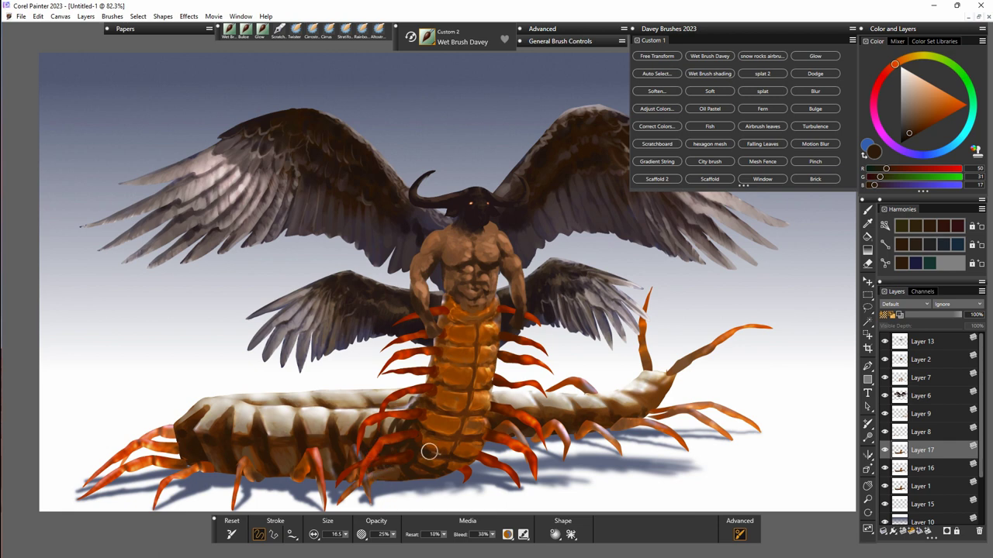
pyautogui.moveTo(346, 534); pyautogui.dragTo(353, 536)
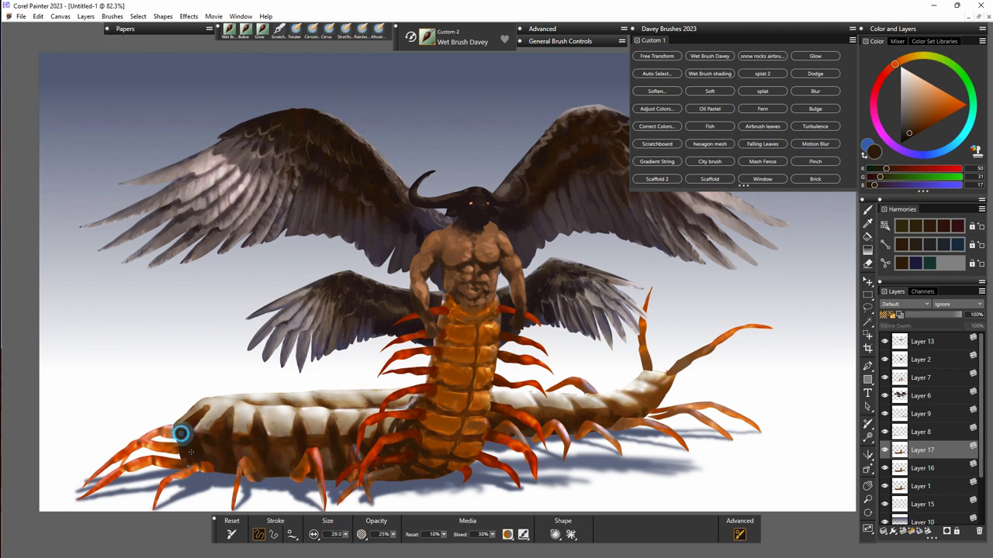
pyautogui.moveTo(181, 434)
pyautogui.mouseDown()
pyautogui.moveTo(222, 460)
pyautogui.moveTo(217, 436)
pyautogui.moveTo(228, 417)
pyautogui.moveTo(232, 436)
pyautogui.mouseUp()
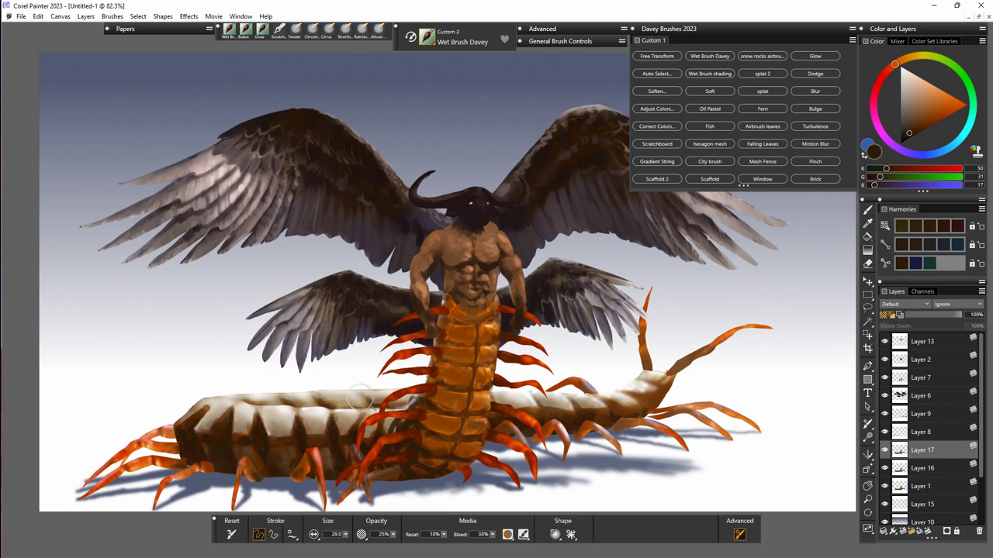
# Shape the segments along the coil's upper edge with off-white RGB 240, 235, 232 and pure white, and select Layer 1.
pyautogui.keyDown('alt'); pyautogui.click(307, 411); pyautogui.keyUp('alt')
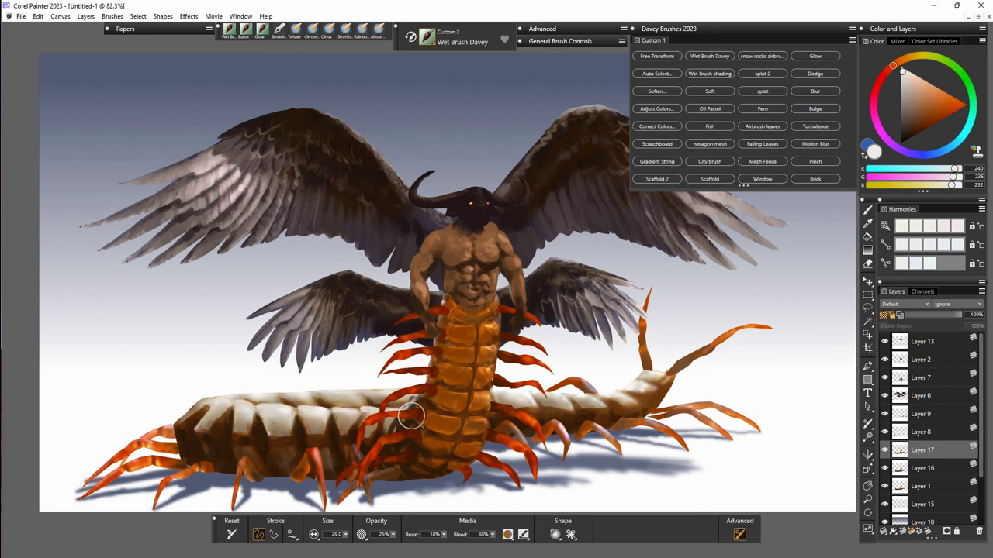
pyautogui.keyDown('alt'); pyautogui.click(351, 387); pyautogui.keyUp('alt')
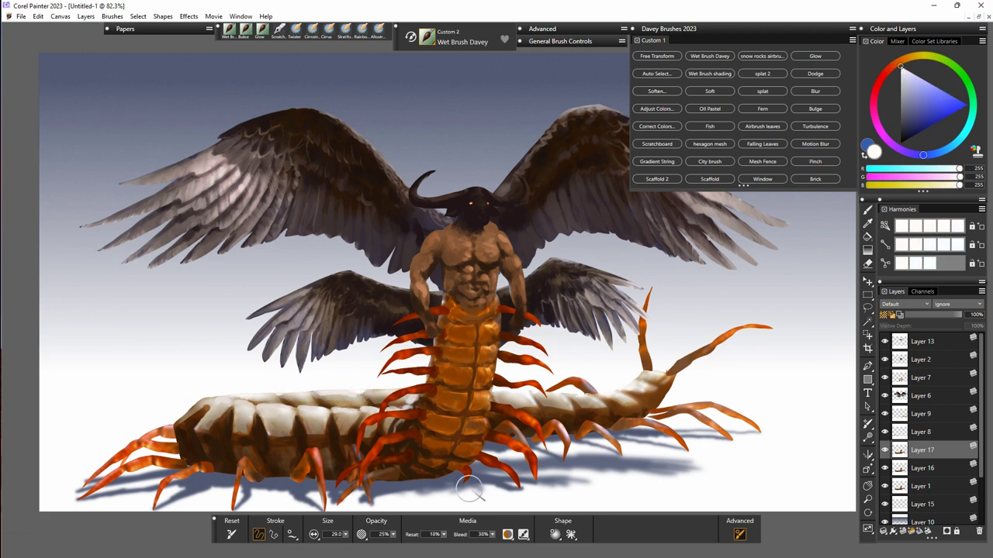
pyautogui.click(916, 472)
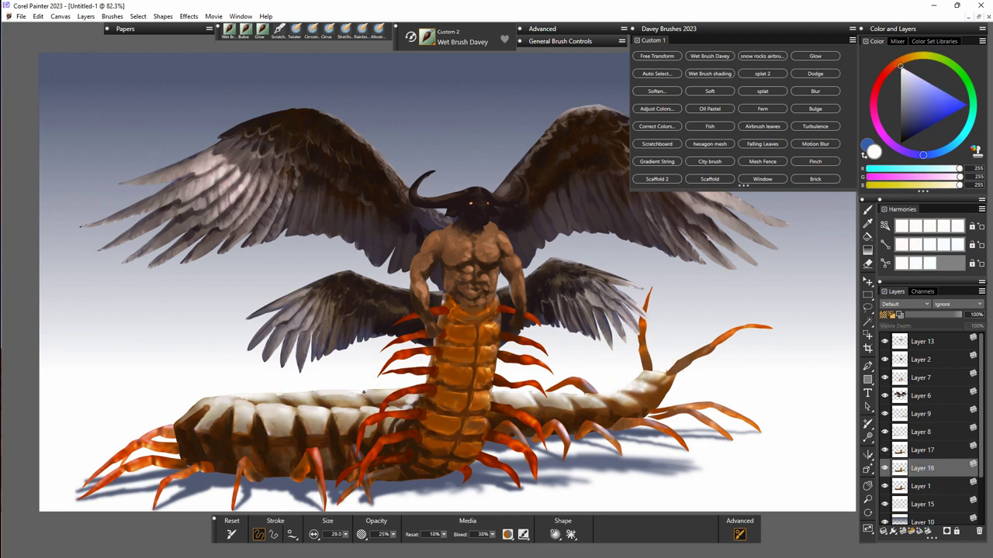
pyautogui.click(919, 487)
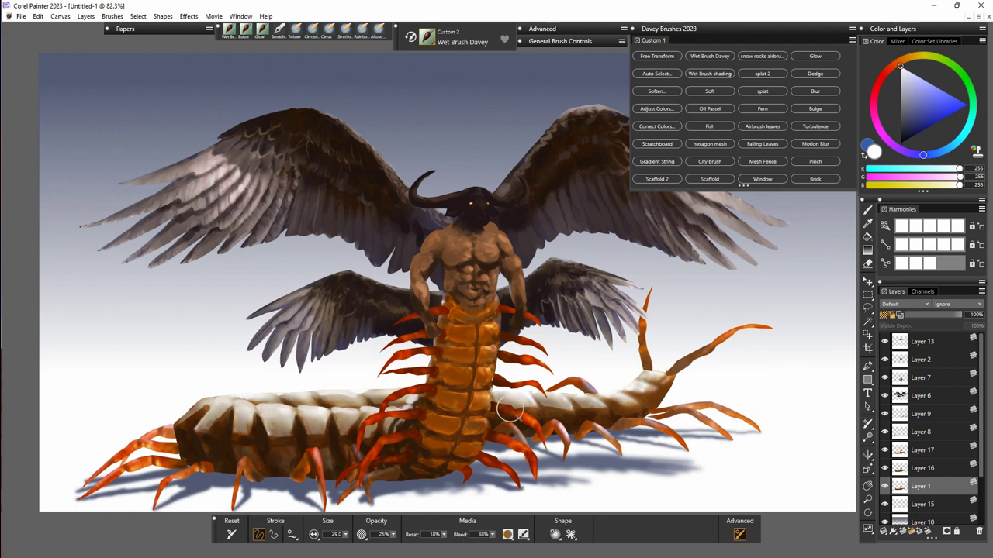
# Lasso the forearm beside the smaller feathered wing on Layer 2 and adjust its shape with a free transform.
pyautogui.click(919, 363)
pyautogui.click(884, 360)
pyautogui.click(884, 360)
pyautogui.click(868, 308)
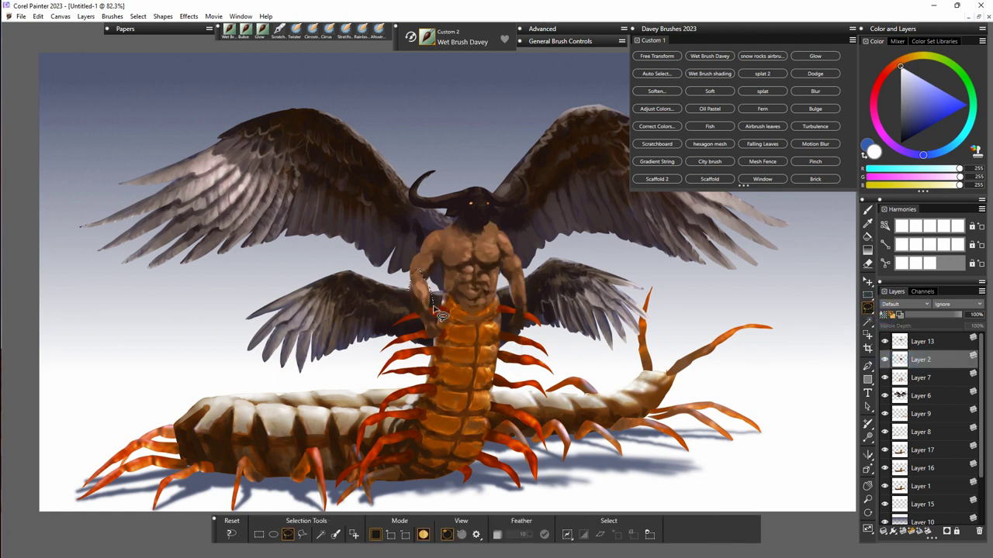
pyautogui.moveTo(434, 307)
pyautogui.mouseDown()
pyautogui.moveTo(408, 284)
pyautogui.moveTo(404, 304)
pyautogui.moveTo(450, 305)
pyautogui.mouseUp()
pyautogui.hotkey('ctrl', 'alt', 't')
pyautogui.moveTo(426, 341); pyautogui.dragTo(428, 337)
pyautogui.moveTo(453, 306); pyautogui.dragTo(456, 306)
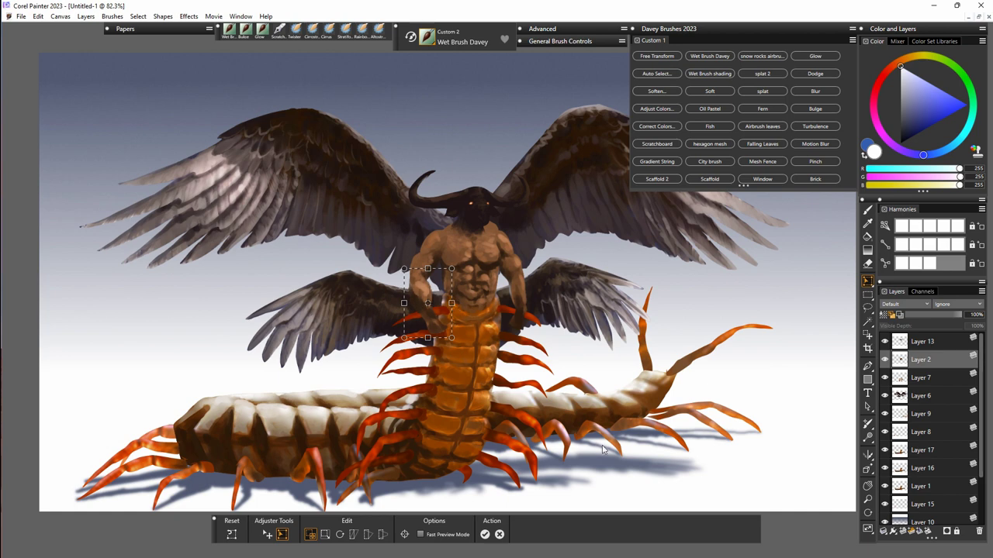
pyautogui.press('Return')
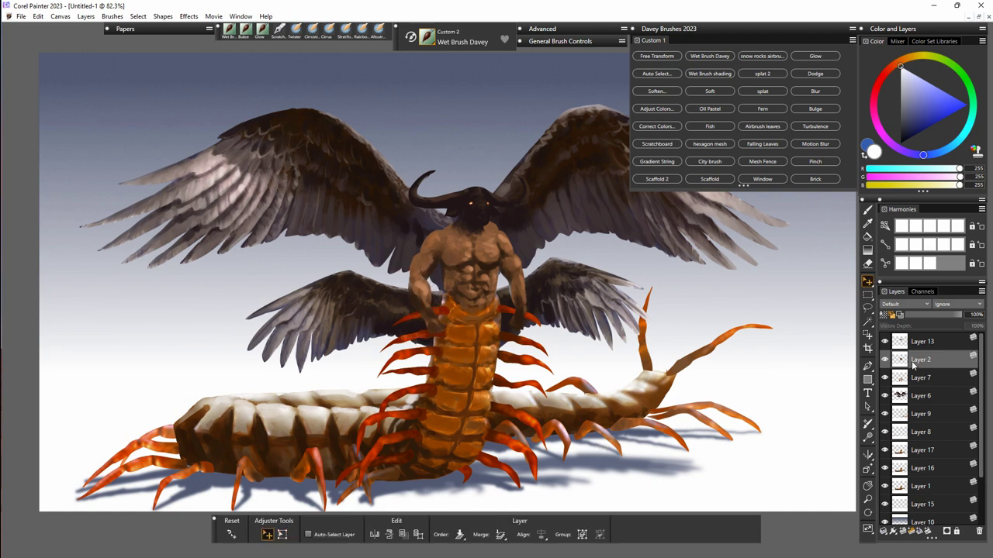
# Sample a dark grey (RGB 62, 59, 58) to retouch the torso layer and clean up the forearm with the eraser.
pyautogui.press('b')
pyautogui.keyDown('alt'); pyautogui.click(500, 228); pyautogui.keyUp('alt')
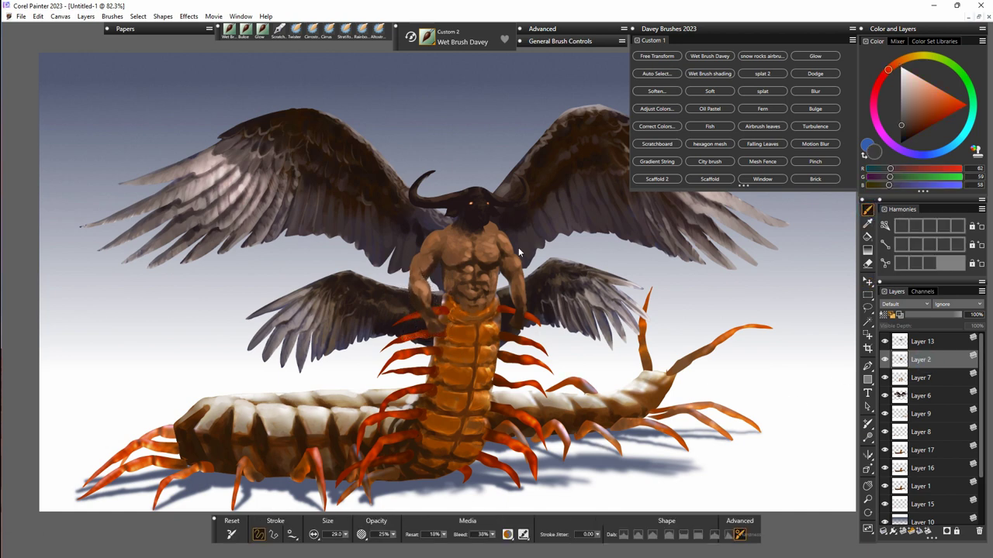
pyautogui.press('n')
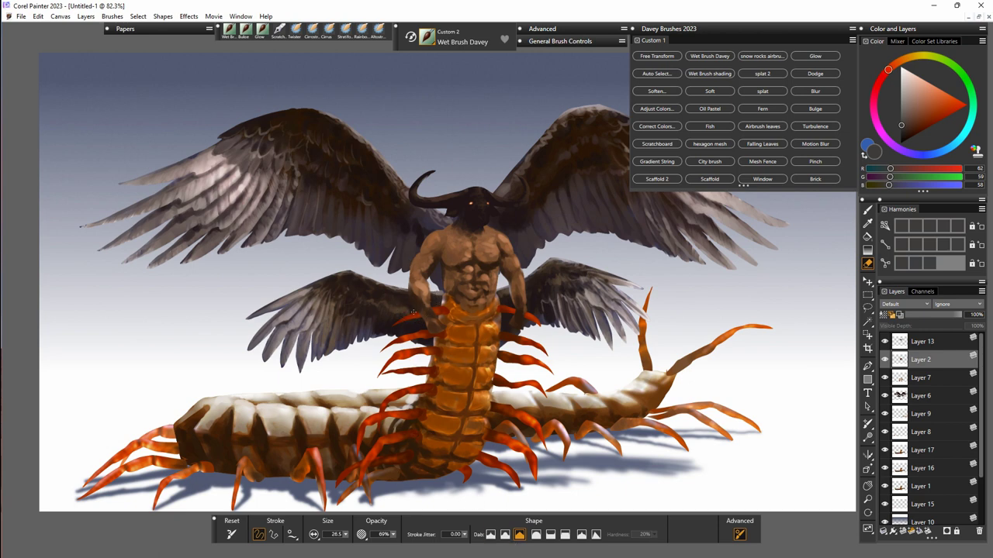
pyautogui.press('l')
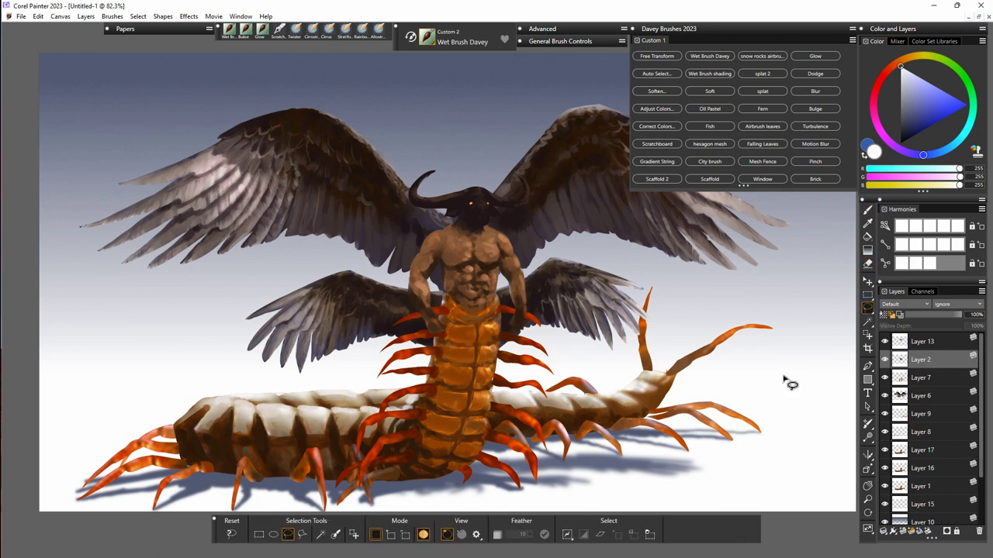
# Sample a near-black brown (RGB 24, 17, 14), add a new layer above Layer 2 and set up the Glow brush on it.
pyautogui.press('b')
pyautogui.keyDown('alt'); pyautogui.click(470, 246); pyautogui.keyUp('alt')
pyautogui.keyDown('alt'); pyautogui.click(476, 215); pyautogui.keyUp('alt')
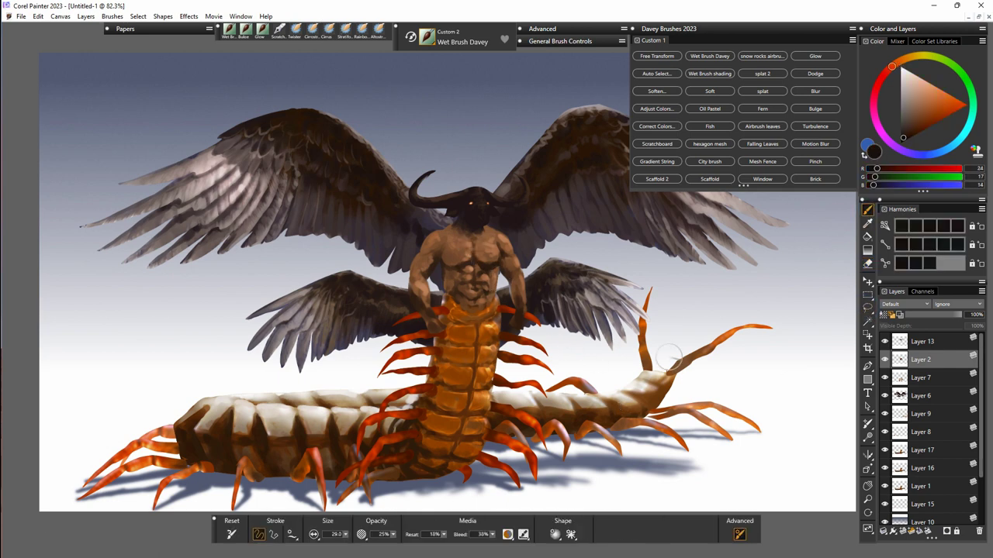
pyautogui.hotkey('ctrl', 'shift', 'n')
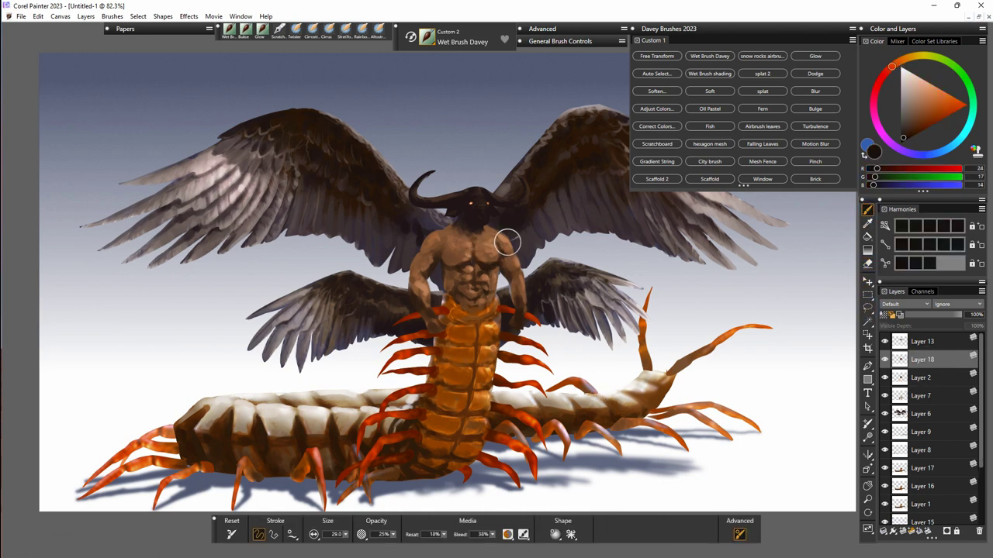
pyautogui.click(262, 31)
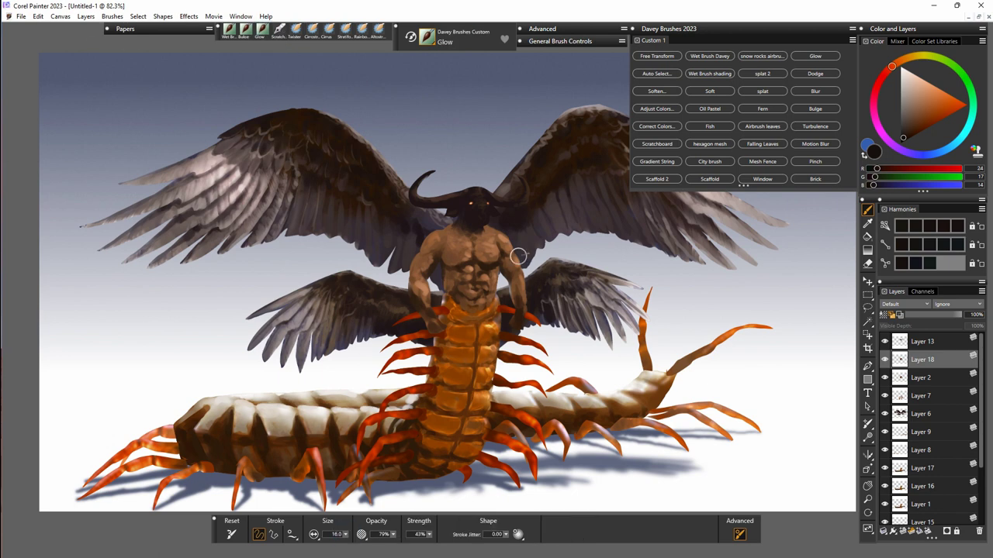
pyautogui.click(882, 315)
# Brighten the shoulders, arms, chest and abdomen with Glow strokes, using brush sizes 16, 5.9 and 20.9.
pyautogui.moveTo(503, 239)
pyautogui.mouseDown()
pyautogui.moveTo(491, 233)
pyautogui.moveTo(518, 278)
pyautogui.mouseUp()
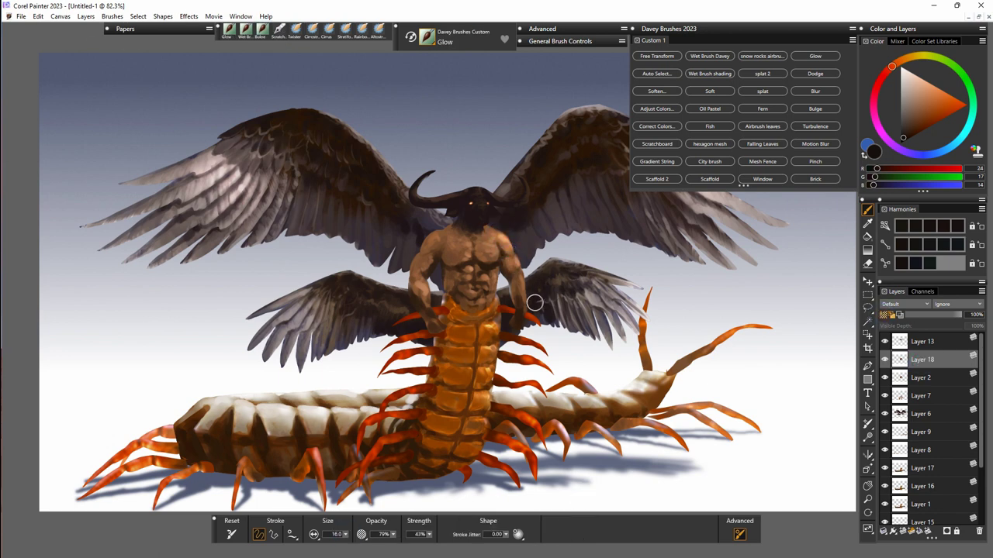
pyautogui.click(523, 286)
pyautogui.moveTo(419, 294); pyautogui.dragTo(421, 288)
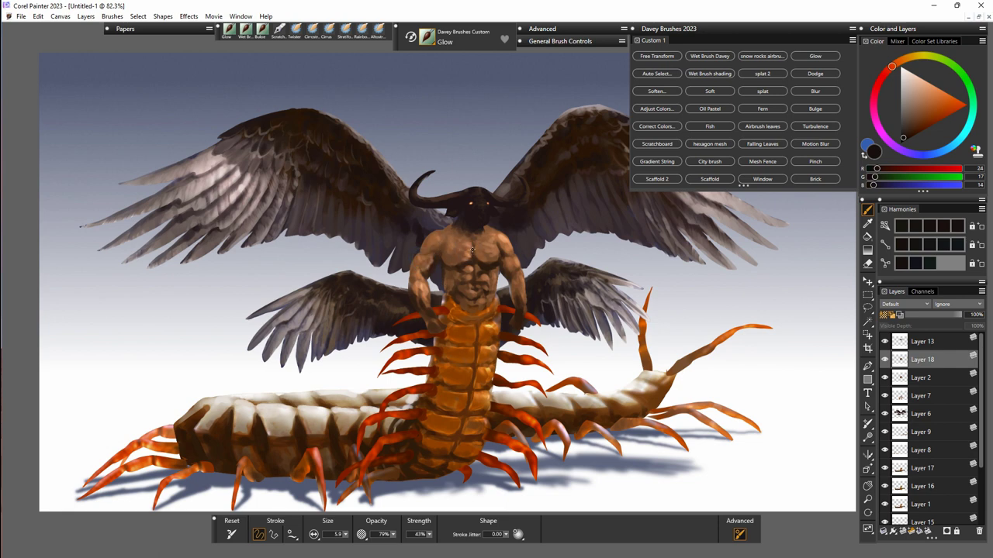
pyautogui.moveTo(473, 249); pyautogui.dragTo(469, 254)
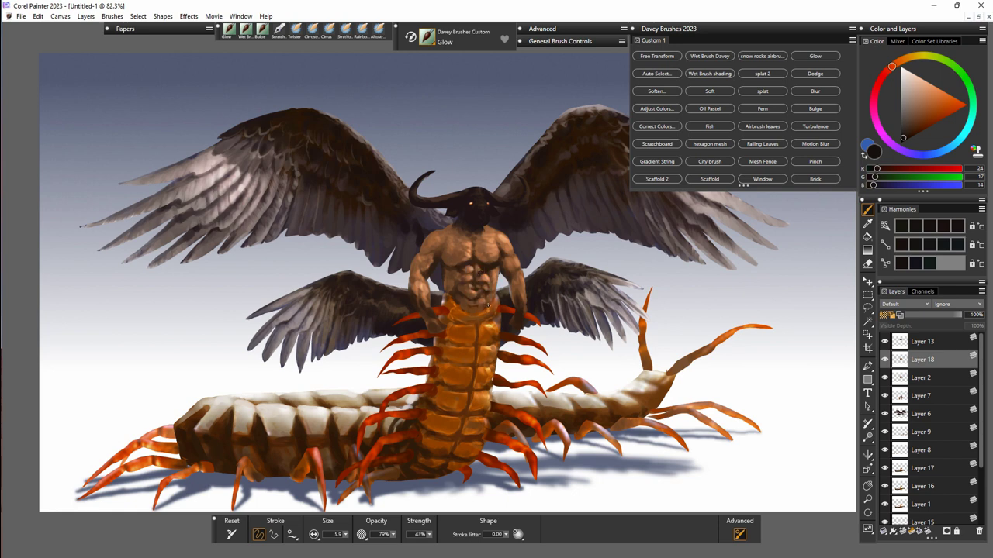
pyautogui.moveTo(497, 260); pyautogui.dragTo(491, 260)
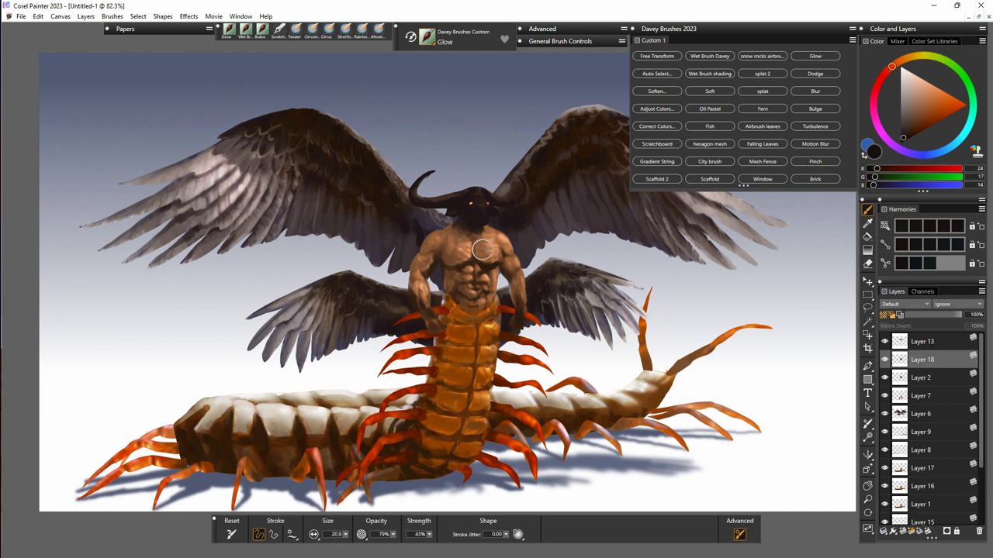
pyautogui.moveTo(459, 240); pyautogui.dragTo(497, 250)
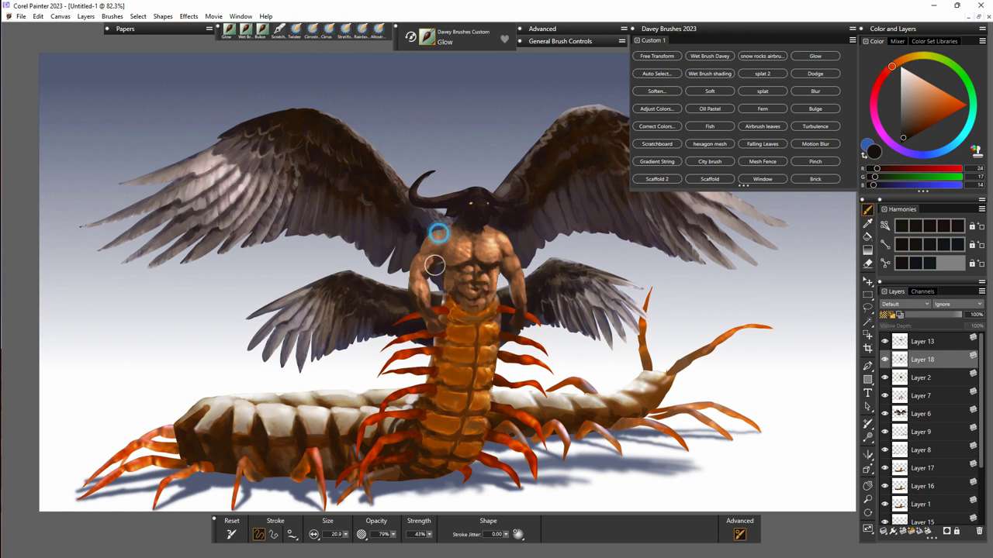
# Shade the hands, lower chest and upper arm in dark RGB 33, 24, 26 with Wet Brush Davey at size 29.
pyautogui.press('F10')
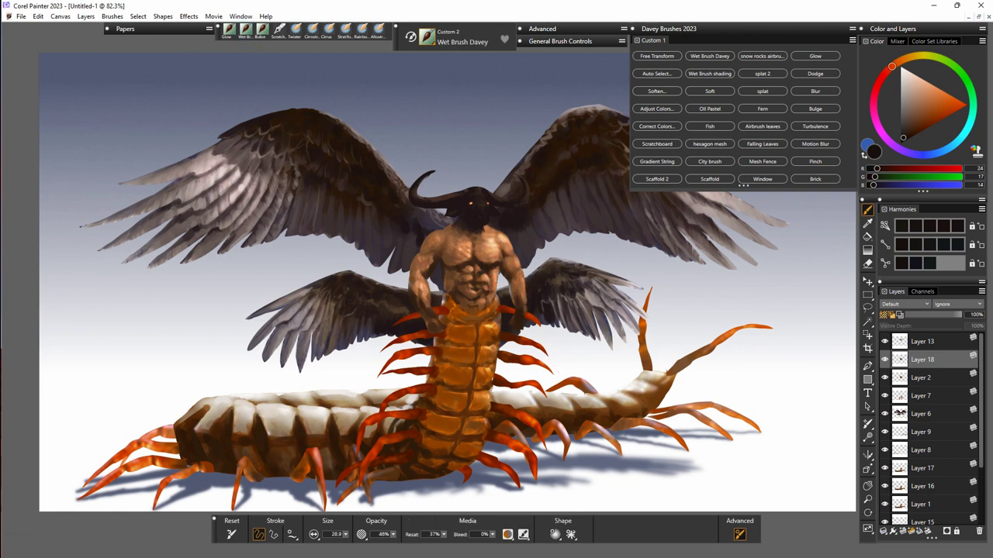
pyautogui.keyDown('alt'); pyautogui.click(451, 204); pyautogui.keyUp('alt')
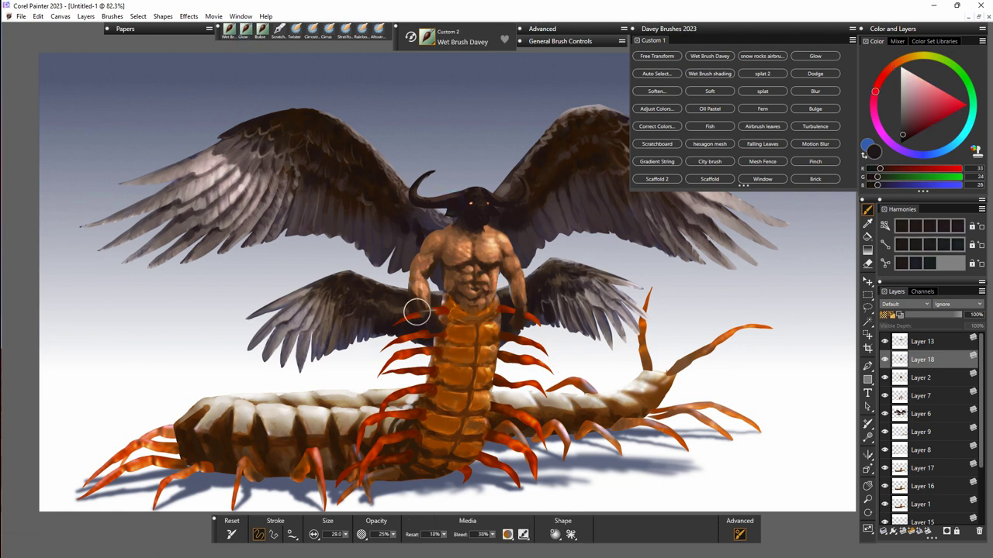
pyautogui.moveTo(425, 308)
pyautogui.mouseDown()
pyautogui.moveTo(437, 317)
pyautogui.moveTo(423, 319)
pyautogui.mouseUp()
pyautogui.moveTo(513, 321)
pyautogui.mouseDown()
pyautogui.moveTo(522, 315)
pyautogui.moveTo(518, 328)
pyautogui.mouseUp()
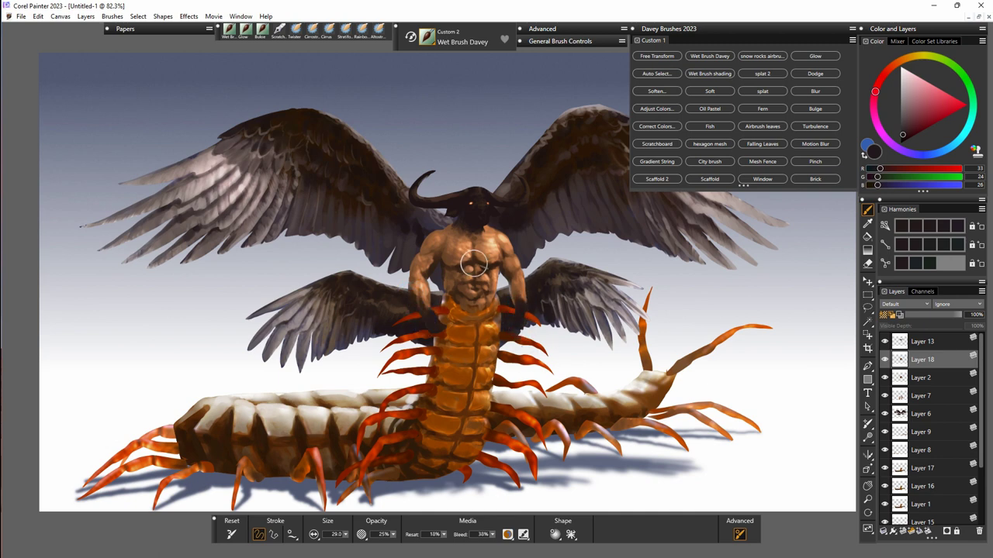
pyautogui.moveTo(453, 266)
pyautogui.mouseDown()
pyautogui.moveTo(522, 285)
pyautogui.moveTo(452, 273)
pyautogui.mouseUp()
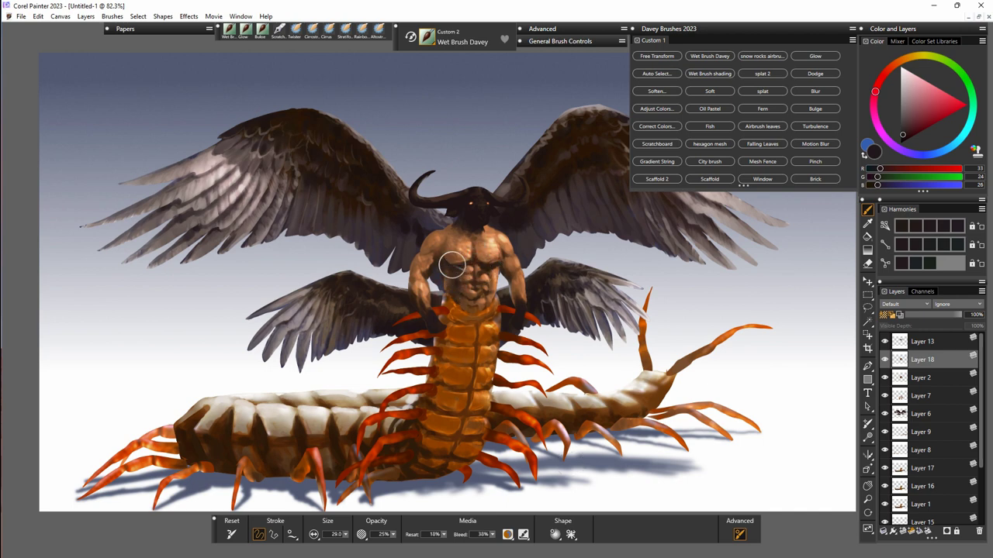
pyautogui.moveTo(439, 254); pyautogui.dragTo(436, 254)
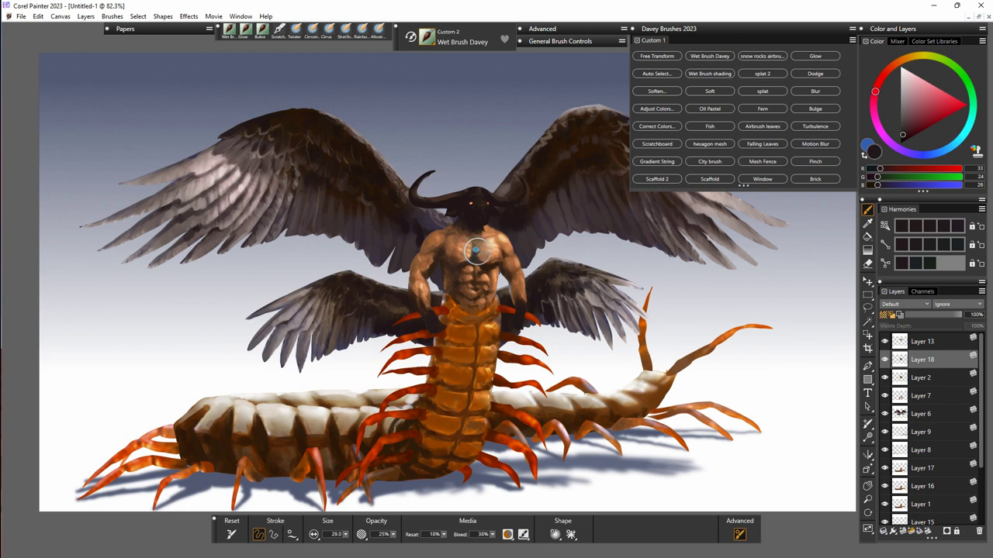
# Blend the chest muscles with sampled skin tones, including RGB 178, 122, 91 and 179, 119, 89.
pyautogui.keyDown('alt'); pyautogui.click(469, 256); pyautogui.keyUp('alt')
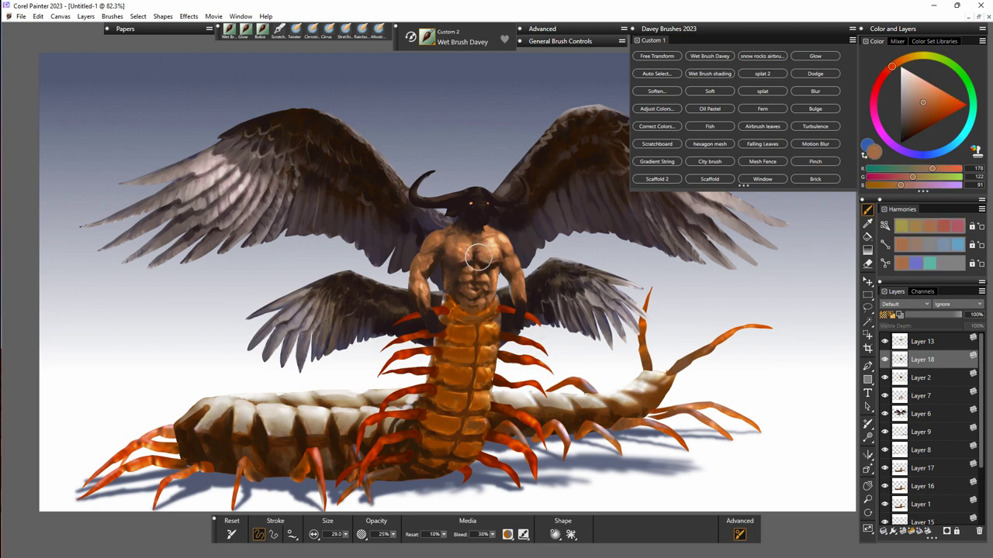
pyautogui.moveTo(453, 255); pyautogui.dragTo(454, 241)
pyautogui.keyDown('alt'); pyautogui.click(498, 250); pyautogui.keyUp('alt')
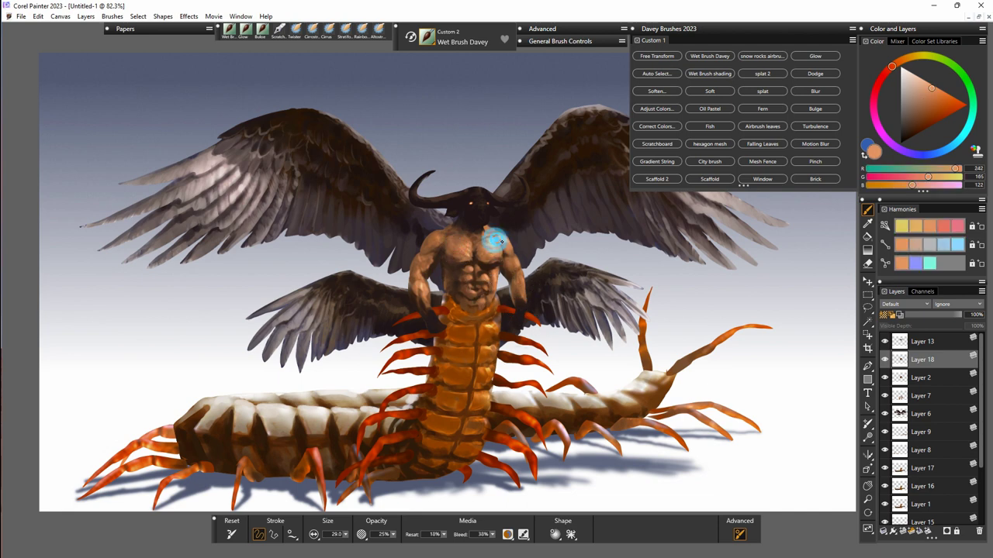
pyautogui.keyDown('alt'); pyautogui.click(497, 238); pyautogui.keyUp('alt')
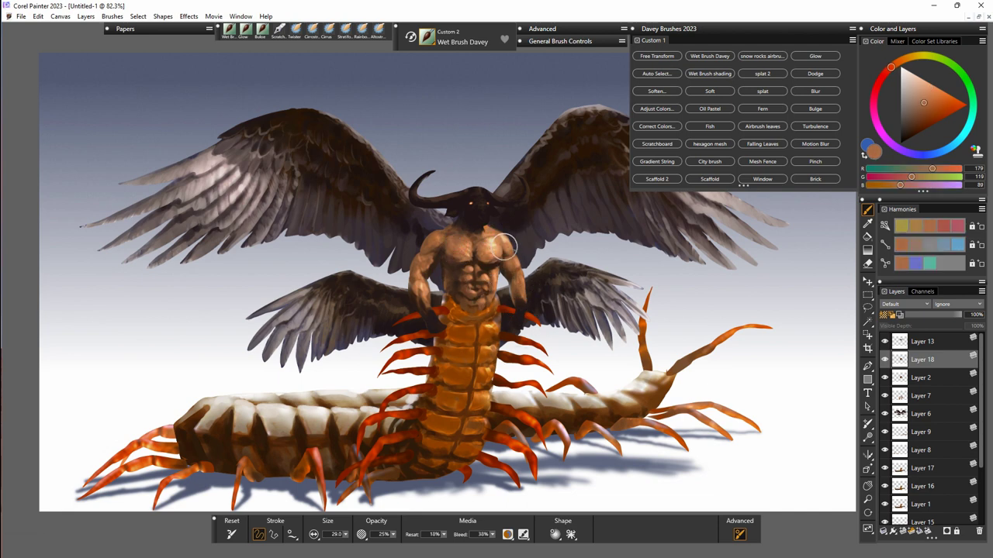
# Highlight the shoulders, arms and torso with a light skin tone sampled from the shoulder, RGB 246, 184, 136.
pyautogui.keyDown('alt'); pyautogui.click(500, 237); pyautogui.keyUp('alt')
pyautogui.moveTo(503, 237); pyautogui.dragTo(518, 281)
pyautogui.moveTo(412, 286); pyautogui.dragTo(428, 312)
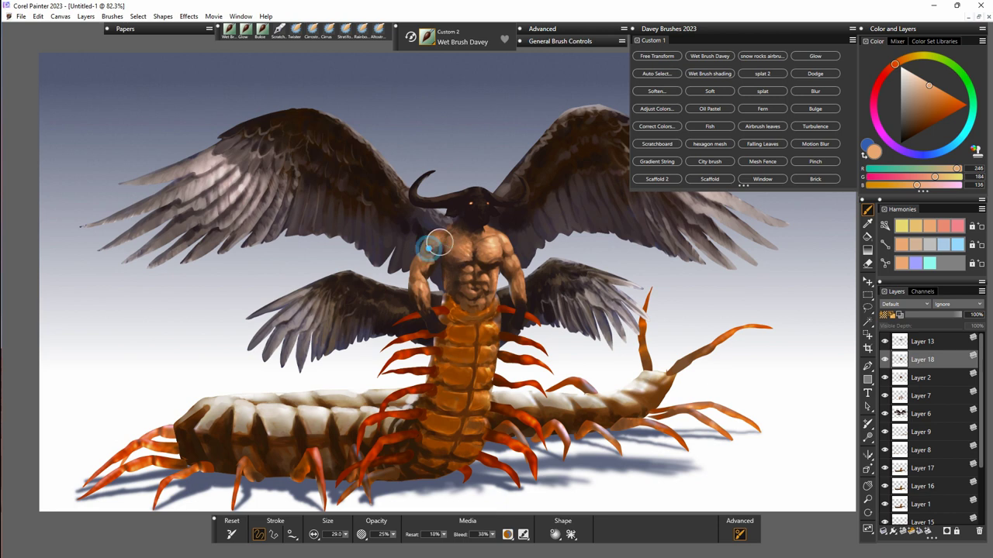
pyautogui.moveTo(495, 245)
pyautogui.mouseDown()
pyautogui.moveTo(444, 246)
pyautogui.moveTo(459, 290)
pyautogui.moveTo(446, 268)
pyautogui.mouseUp()
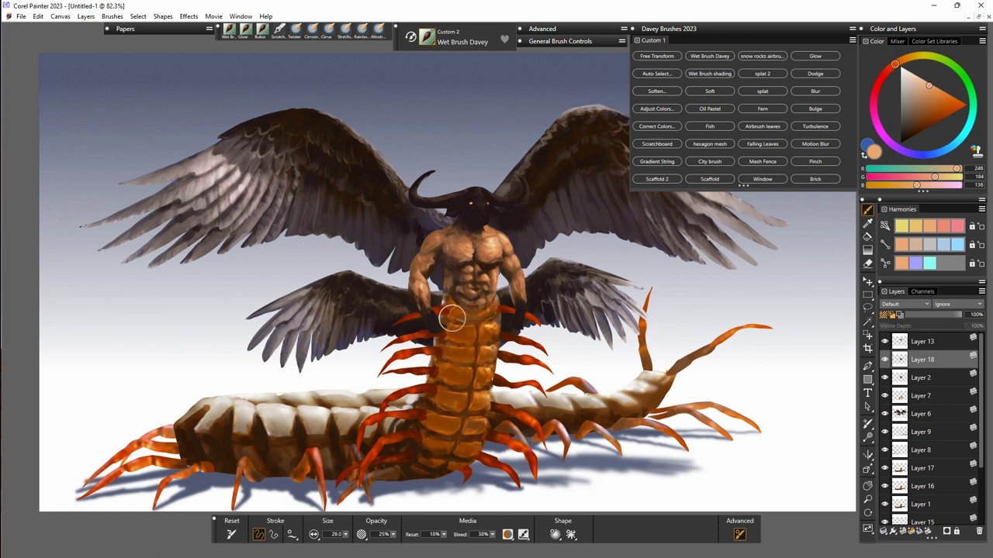
# Retouch the hands with sampled RGB 35, 26, 25, and detail the horns and face on Layer 13, sampling grey RGB 148, 136, 136.
pyautogui.moveTo(532, 310)
pyautogui.mouseDown()
pyautogui.moveTo(519, 321)
pyautogui.moveTo(522, 308)
pyautogui.mouseUp()
pyautogui.keyDown('alt'); pyautogui.click(511, 319); pyautogui.keyUp('alt')
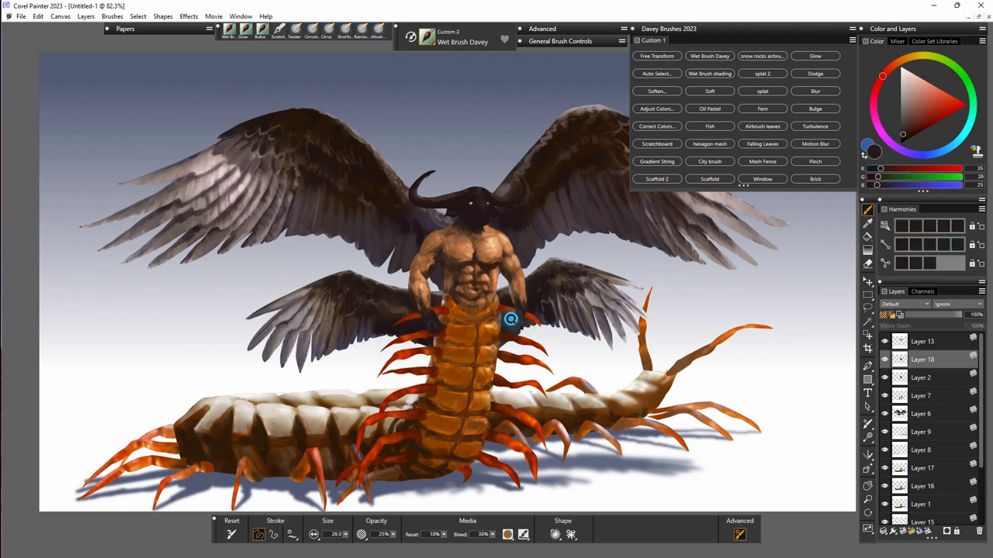
pyautogui.click(921, 344)
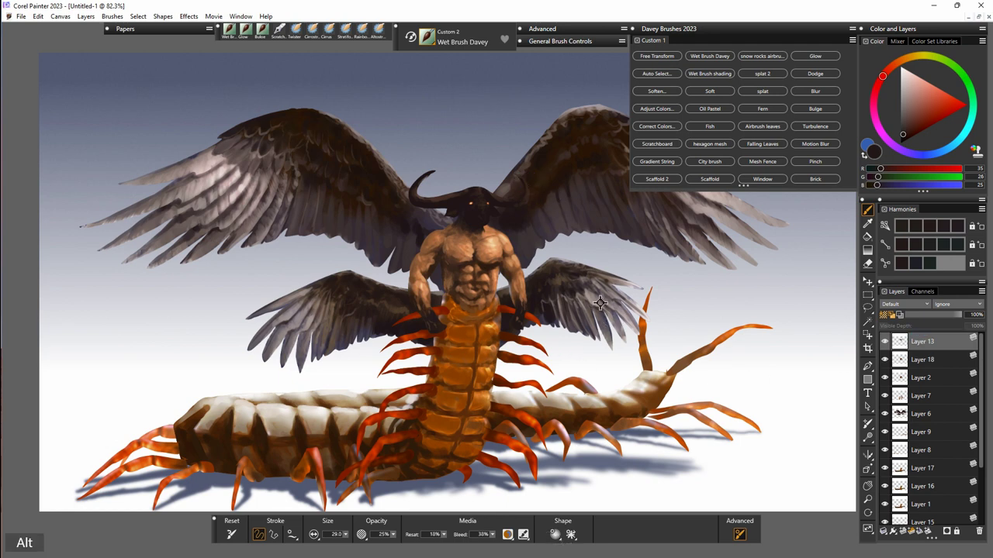
pyautogui.keyDown('alt'); pyautogui.click(531, 185); pyautogui.keyUp('alt')
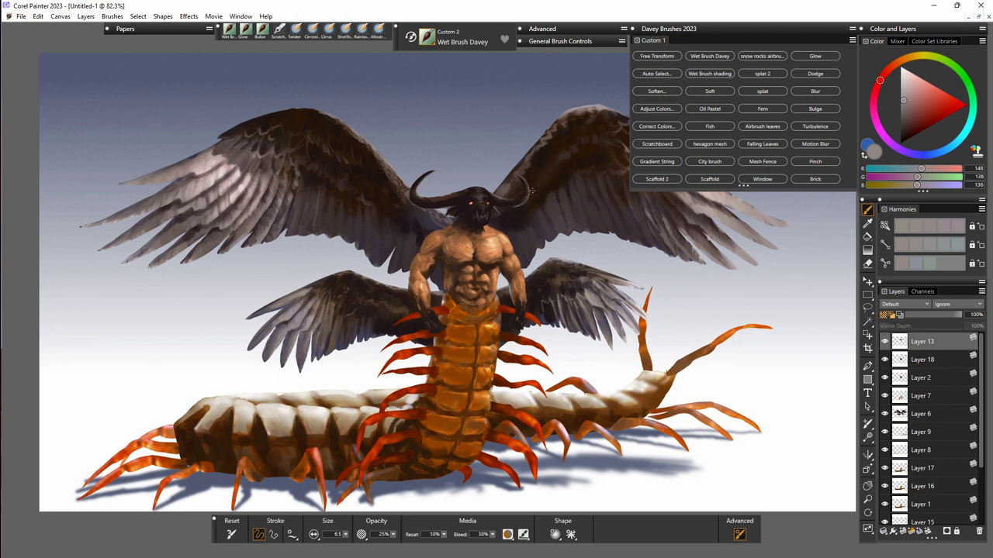
# Collapse the custom brushes palette and group all creature layers from Layer 13 down to Layer 15.
pyautogui.doubleClick(801, 29)
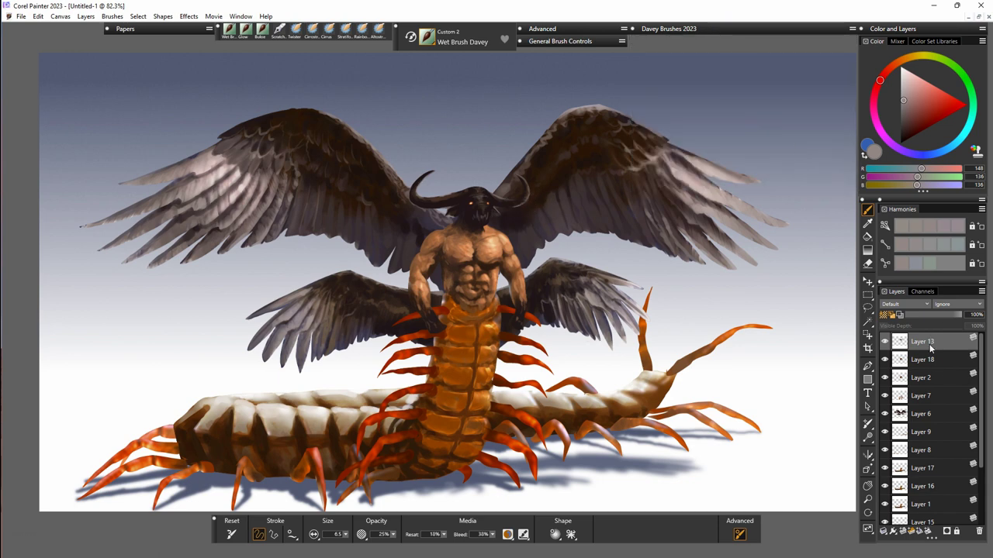
pyautogui.scroll(-4, 983, 441)
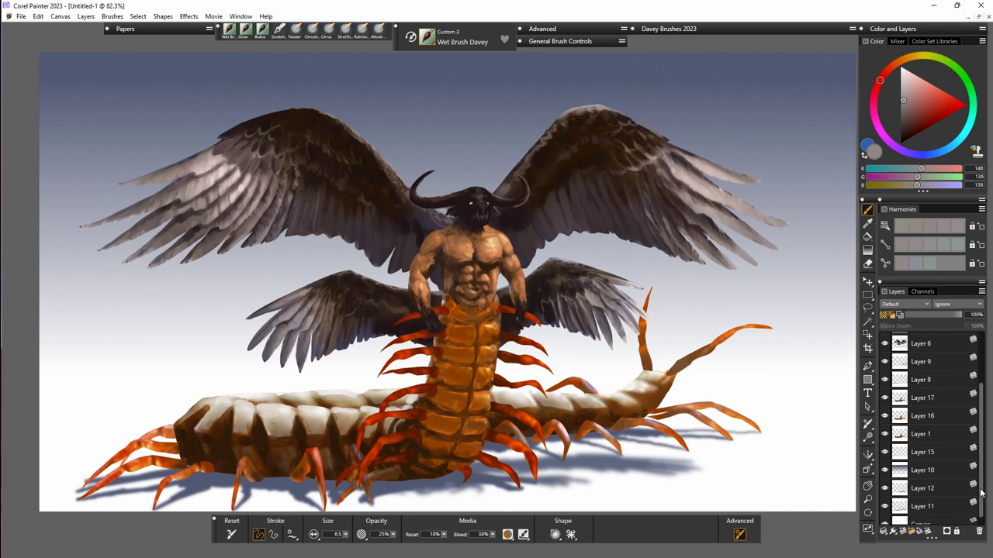
pyautogui.keyDown('shift'); pyautogui.click(931, 451); pyautogui.keyUp('shift')
pyautogui.click(883, 532)
pyautogui.click(830, 535)
pyautogui.click(885, 338)
pyautogui.click(884, 338)
# Duplicate Group 1, collapse the copy into a single layer and hide the original group.
pyautogui.click(919, 339)
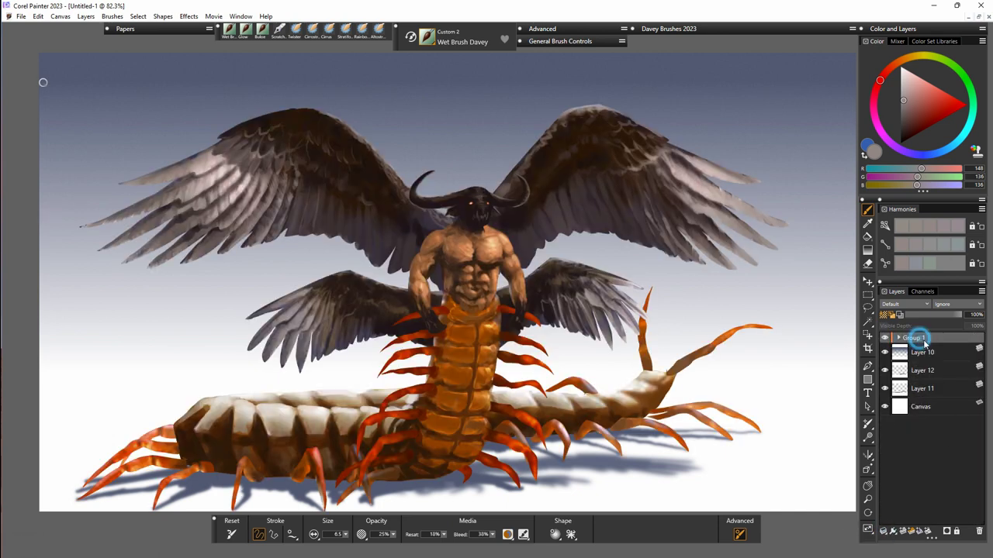
pyautogui.hotkey('ctrl', 'c')
pyautogui.hotkey('ctrl', 'v')
pyautogui.click(883, 532)
pyautogui.click(831, 549)
pyautogui.click(885, 356)
pyautogui.click(922, 341)
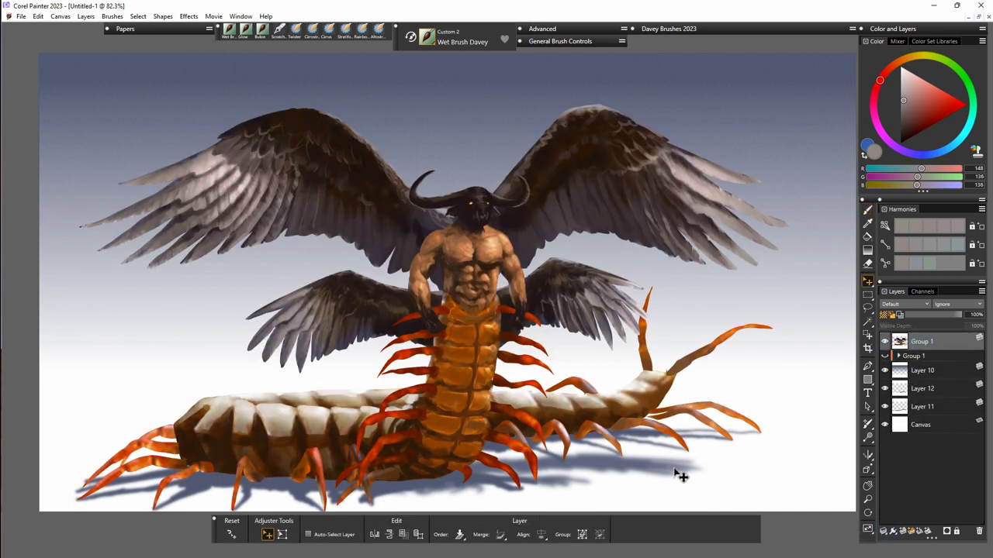
# Select the content of the collapsed Group 1 layer and prepare the Paint Bucket with pure white.
pyautogui.rightClick(927, 342)
pyautogui.click(923, 336)
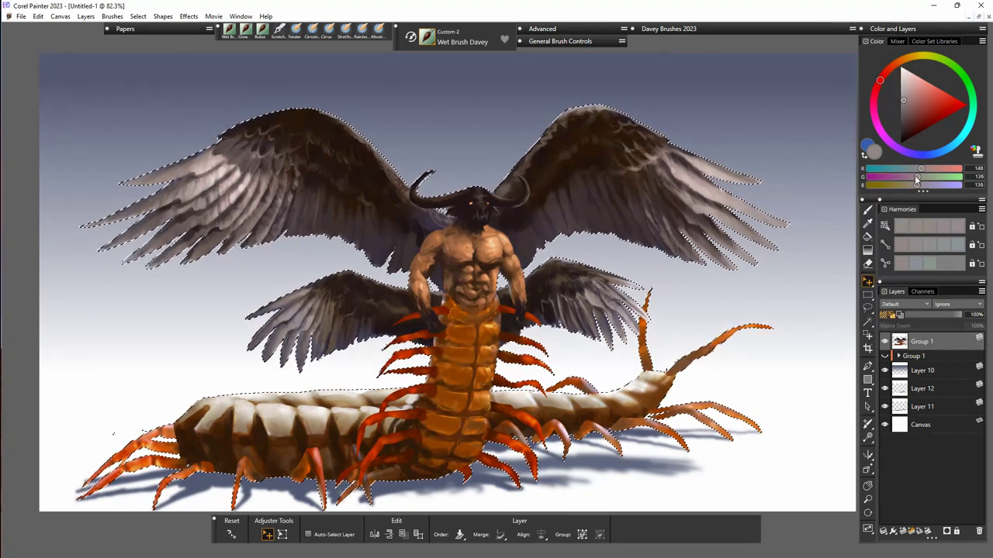
pyautogui.moveTo(902, 79); pyautogui.dragTo(900, 40)
pyautogui.click(868, 238)
pyautogui.click(610, 312)
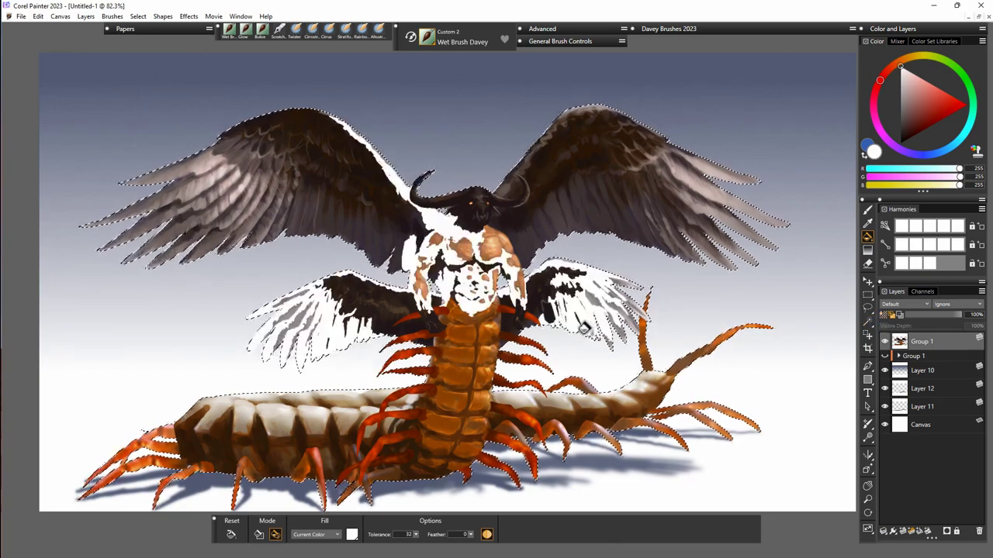
pyautogui.click(673, 370)
pyautogui.hotkey('ctrl', 'z')
pyautogui.hotkey('ctrl', 'z')
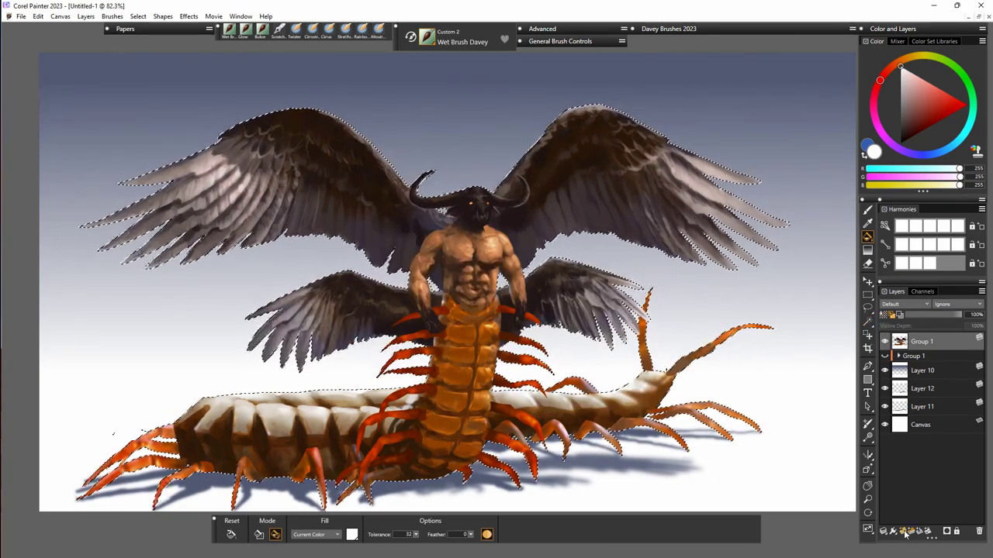
# Fill the creature's silhouette with white on a new layer, clear the selection and set the layer's blend mode to Shadow Map.
pyautogui.click(903, 532)
pyautogui.click(651, 393)
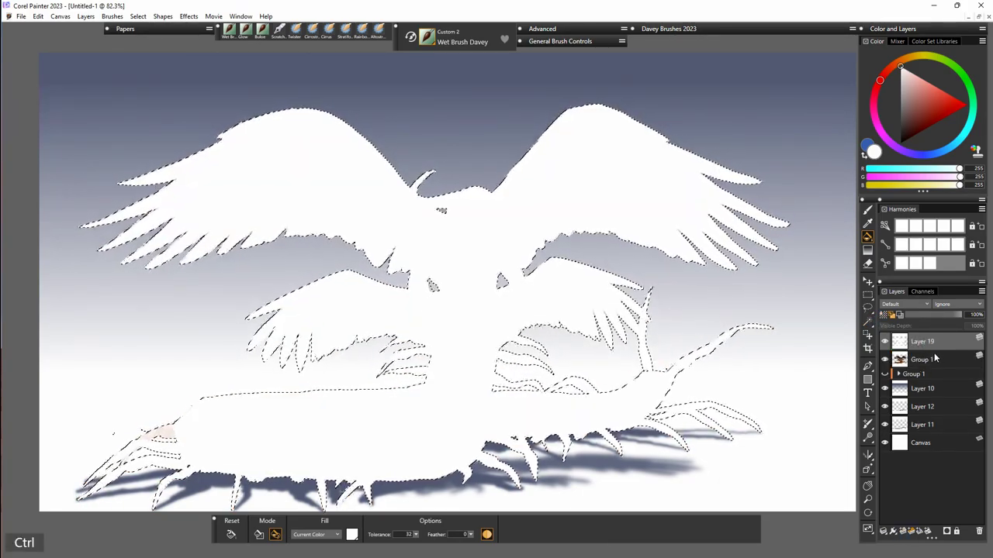
pyautogui.hotkey('ctrl', 'd')
pyautogui.click(915, 308)
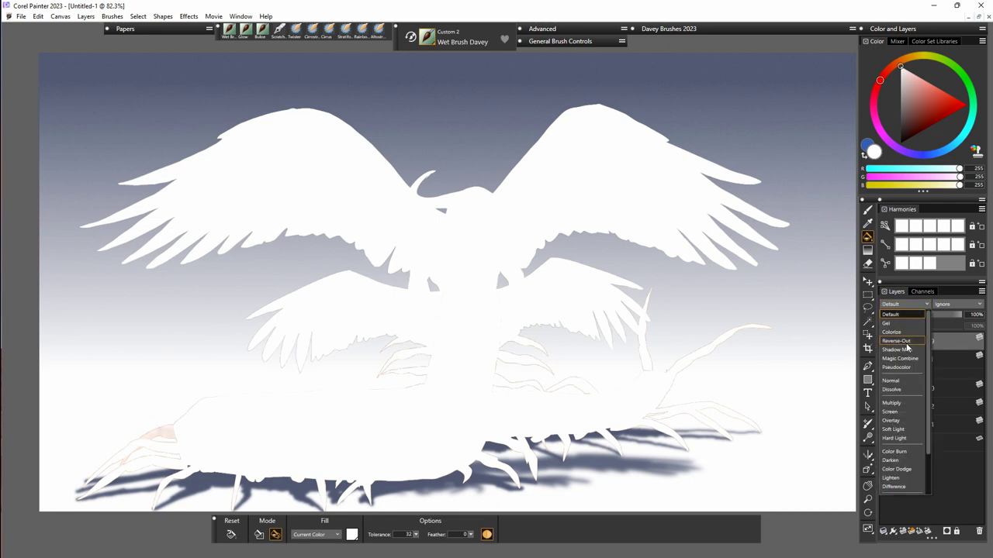
pyautogui.click(939, 350)
# Shade the large wing's base and the torso on the Shadow Map layer in pale violet-grey, enlarging the brush to 62.
pyautogui.press('b')
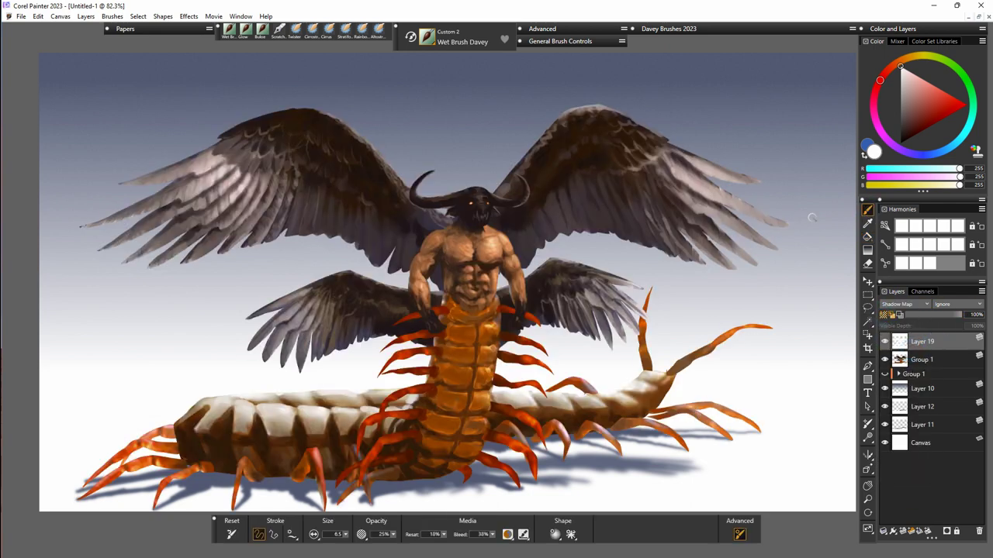
pyautogui.moveTo(346, 535); pyautogui.dragTo(363, 549)
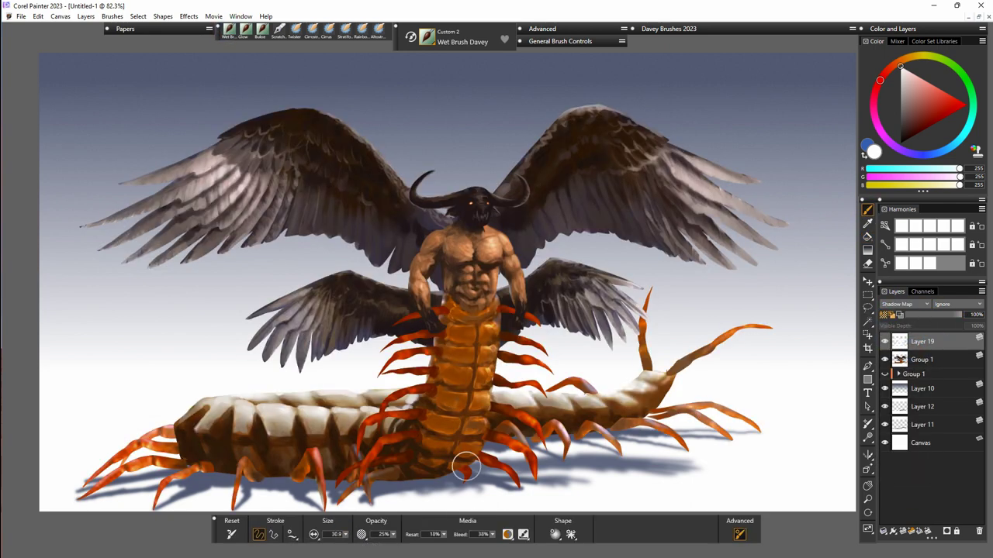
pyautogui.click(904, 94)
pyautogui.click(908, 152)
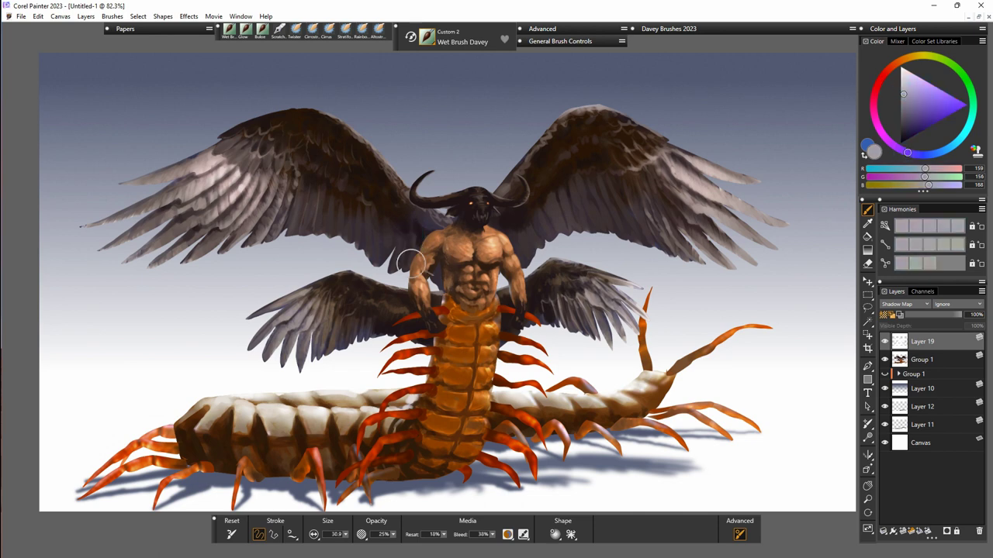
pyautogui.moveTo(346, 535); pyautogui.dragTo(370, 548)
pyautogui.moveTo(381, 213)
pyautogui.mouseDown()
pyautogui.moveTo(388, 208)
pyautogui.moveTo(378, 249)
pyautogui.mouseUp()
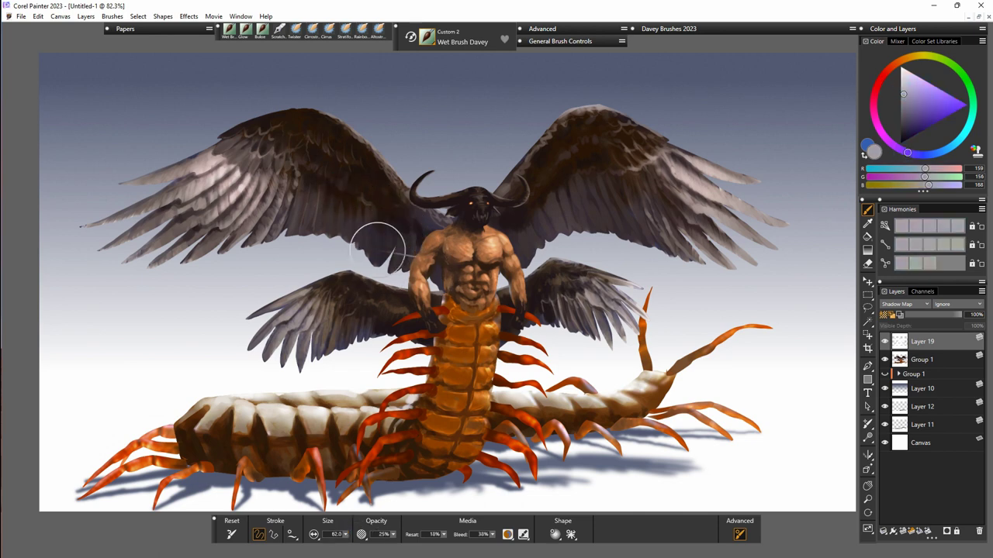
pyautogui.moveTo(445, 254); pyautogui.dragTo(462, 309)
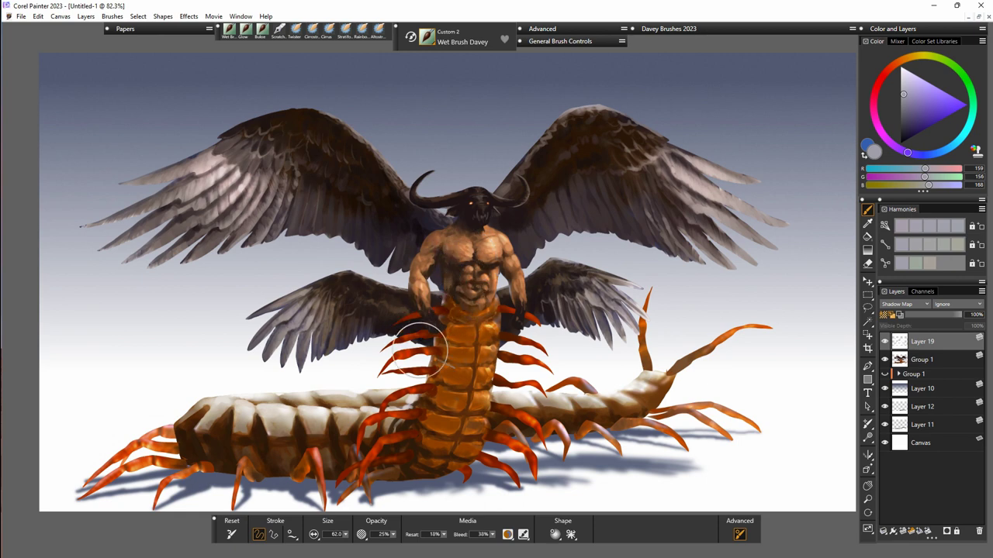
# Shade the coiled lower body, its base and the nearby legs on the Shadow Map layer with the size 62 Wet Brush in pale violet-grey.
pyautogui.moveTo(420, 350)
pyautogui.mouseDown()
pyautogui.moveTo(445, 352)
pyautogui.moveTo(446, 364)
pyautogui.moveTo(447, 338)
pyautogui.moveTo(470, 379)
pyautogui.moveTo(436, 420)
pyautogui.moveTo(429, 463)
pyautogui.moveTo(373, 462)
pyautogui.moveTo(396, 434)
pyautogui.mouseUp()
pyautogui.moveTo(373, 455); pyautogui.dragTo(370, 463)
pyautogui.moveTo(400, 442); pyautogui.dragTo(421, 441)
pyautogui.moveTo(302, 464)
pyautogui.mouseDown()
pyautogui.moveTo(281, 453)
pyautogui.moveTo(196, 476)
pyautogui.moveTo(175, 463)
pyautogui.moveTo(188, 445)
pyautogui.moveTo(254, 447)
pyautogui.mouseUp()
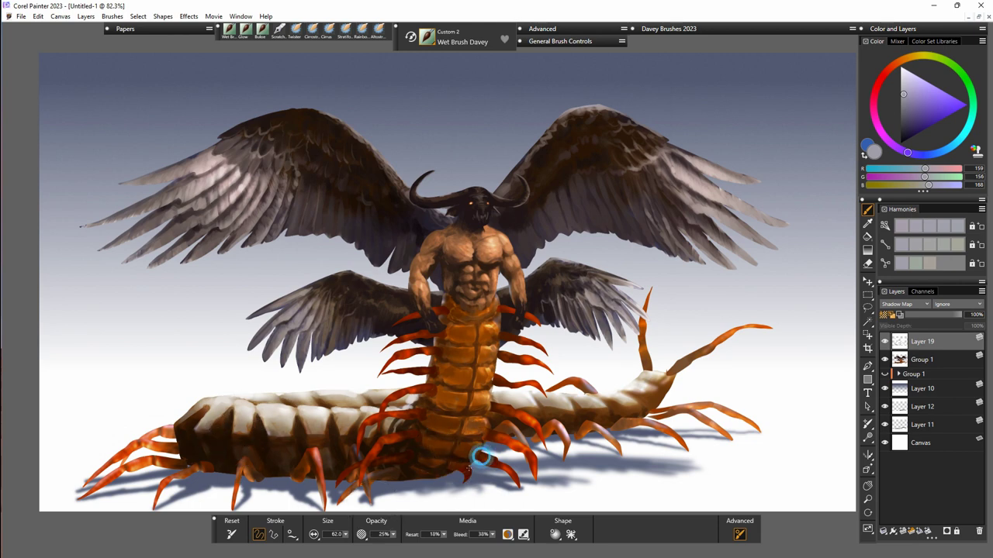
pyautogui.moveTo(468, 468); pyautogui.dragTo(357, 490)
pyautogui.moveTo(392, 443); pyautogui.dragTo(351, 451)
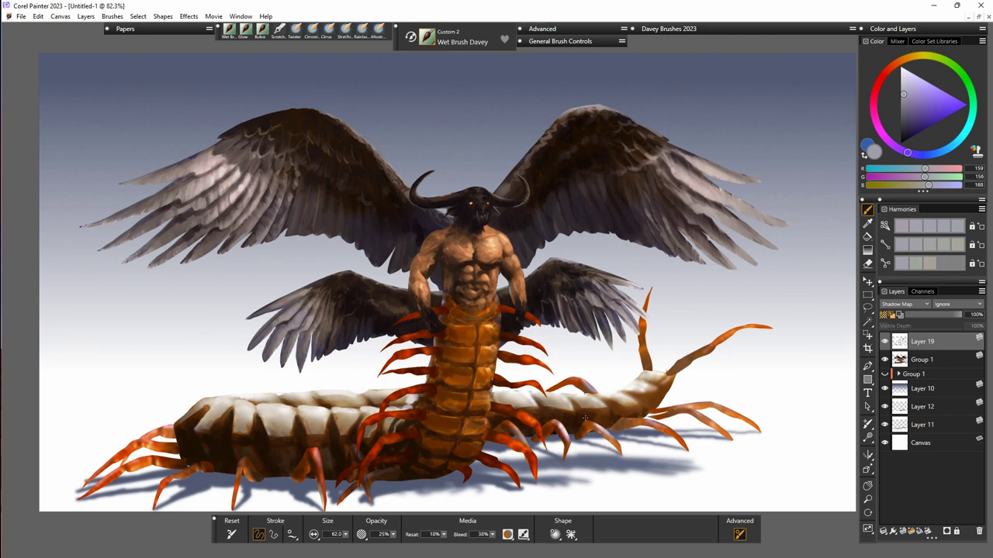
# Darken the tail end and the flight feathers of the large wing over the coiled body with broad Shadow Map strokes.
pyautogui.moveTo(634, 416)
pyautogui.mouseDown()
pyautogui.moveTo(693, 357)
pyautogui.moveTo(643, 349)
pyautogui.mouseUp()
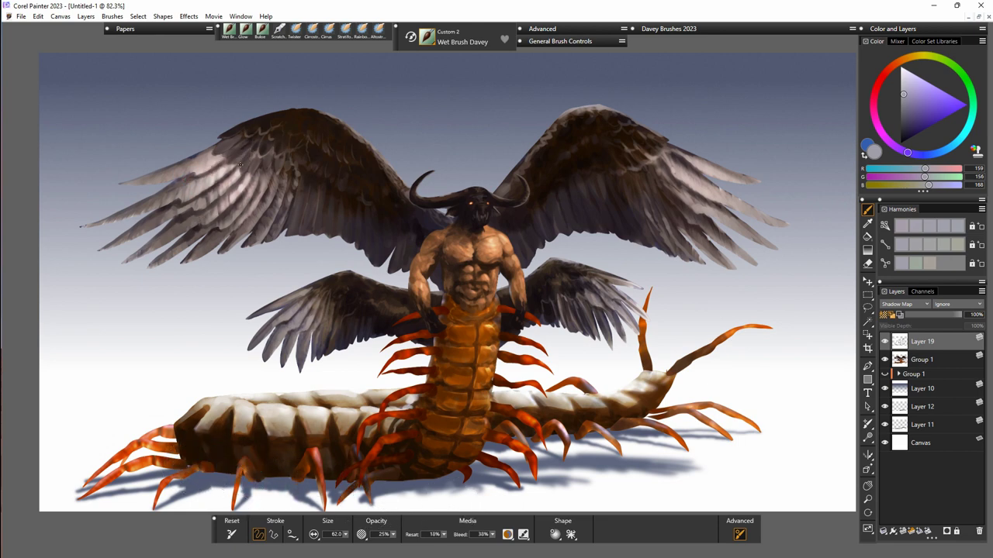
pyautogui.moveTo(284, 175)
pyautogui.mouseDown()
pyautogui.moveTo(253, 231)
pyautogui.moveTo(188, 235)
pyautogui.mouseUp()
pyautogui.moveTo(205, 200); pyautogui.dragTo(173, 224)
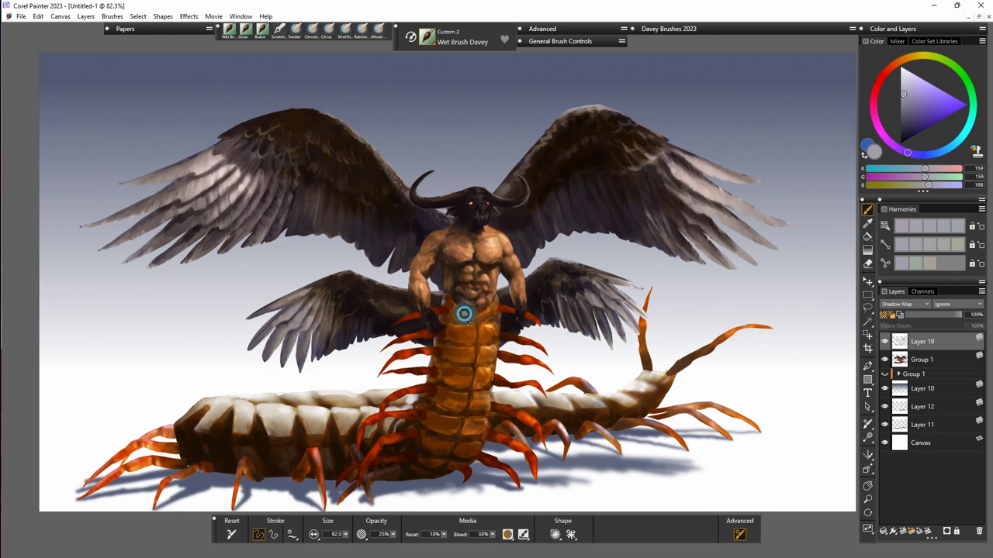
# Deepen the shadows along the upright segmented body with a darker grey-violet, and sample an even darker tone at its base.
pyautogui.click(903, 103)
pyautogui.moveTo(448, 317); pyautogui.dragTo(448, 338)
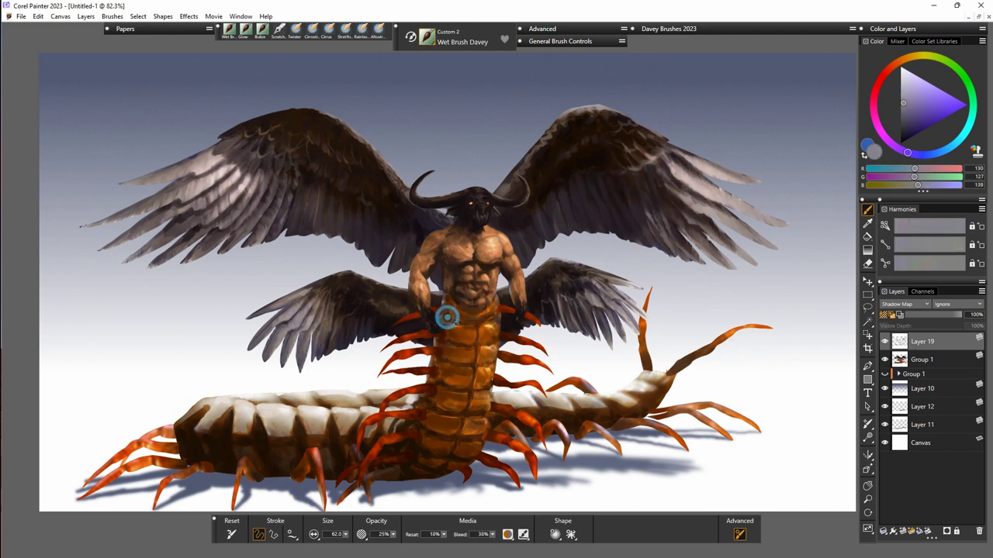
pyautogui.moveTo(432, 401); pyautogui.dragTo(447, 415)
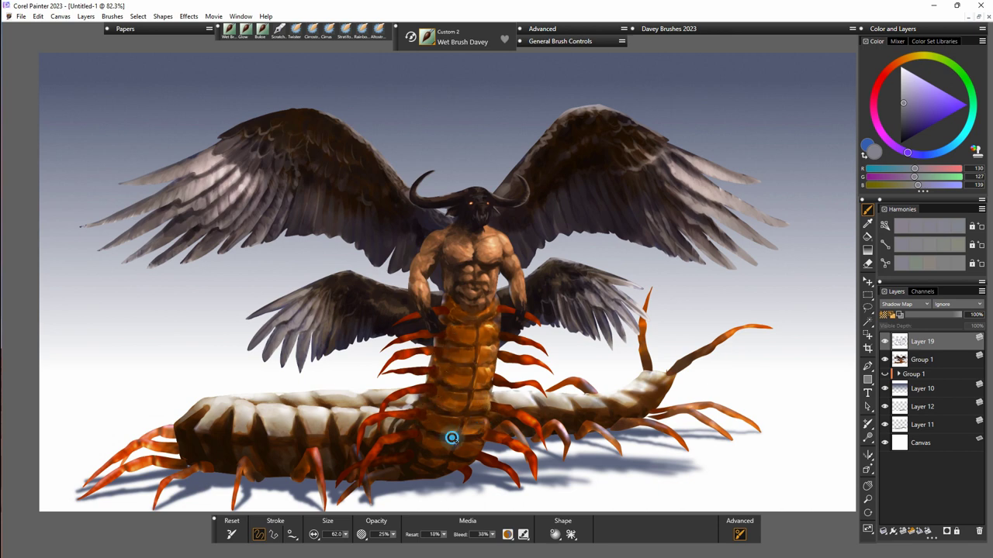
pyautogui.keyDown('alt'); pyautogui.click(470, 478); pyautogui.keyUp('alt')
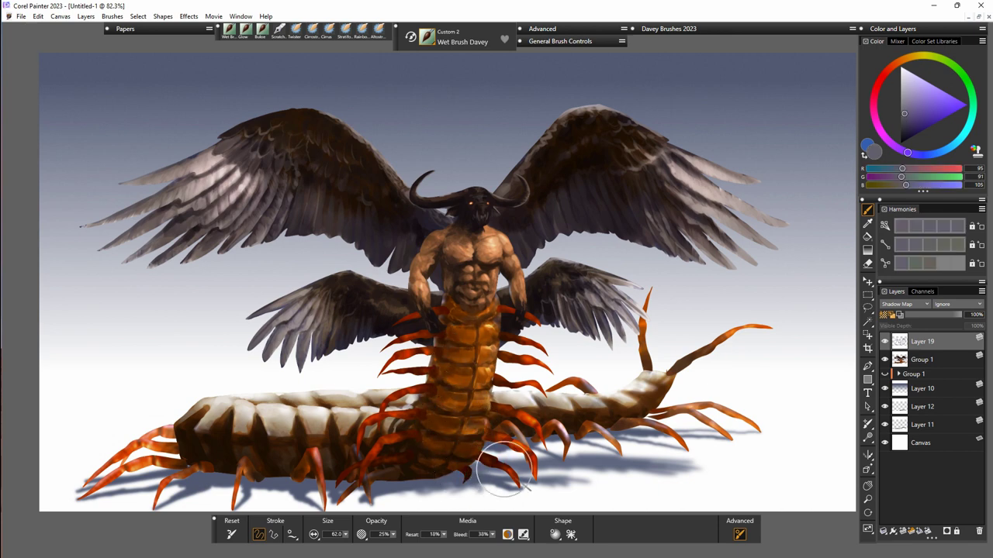
# Reduce the Wet Brush to size 19.5 and switch to pure white for retouching the Shadow Map layer.
pyautogui.moveTo(346, 536); pyautogui.dragTo(335, 538)
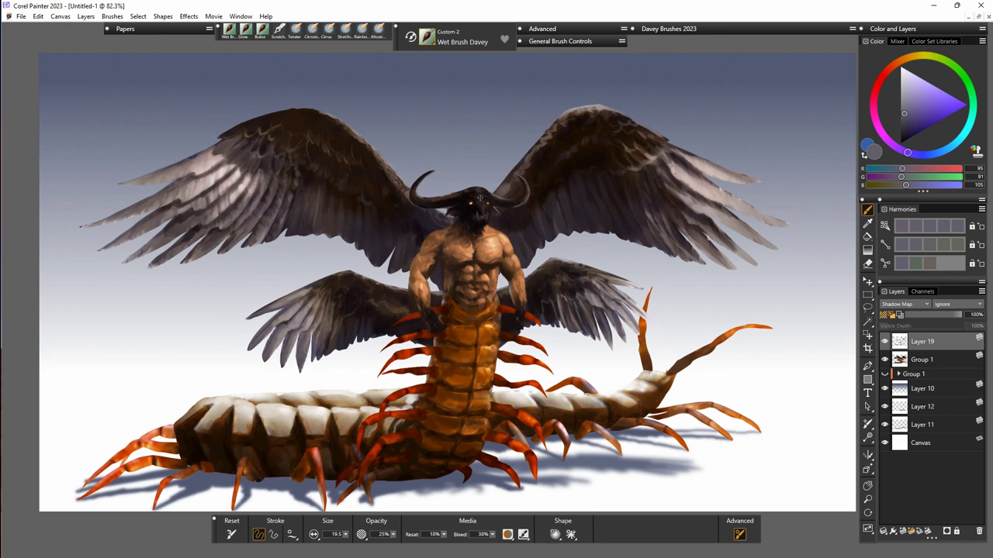
pyautogui.click(900, 69)
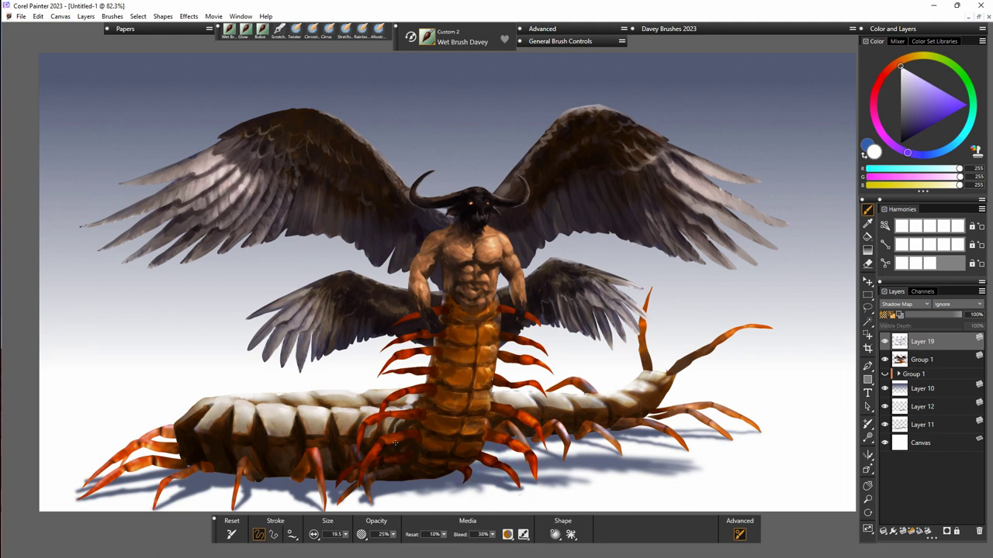
pyautogui.click(382, 534)
# Soften the creature's outer edges on the collapsed Group 1 layer with the Blur brush, reducing its size to 20.4.
pyautogui.click(920, 360)
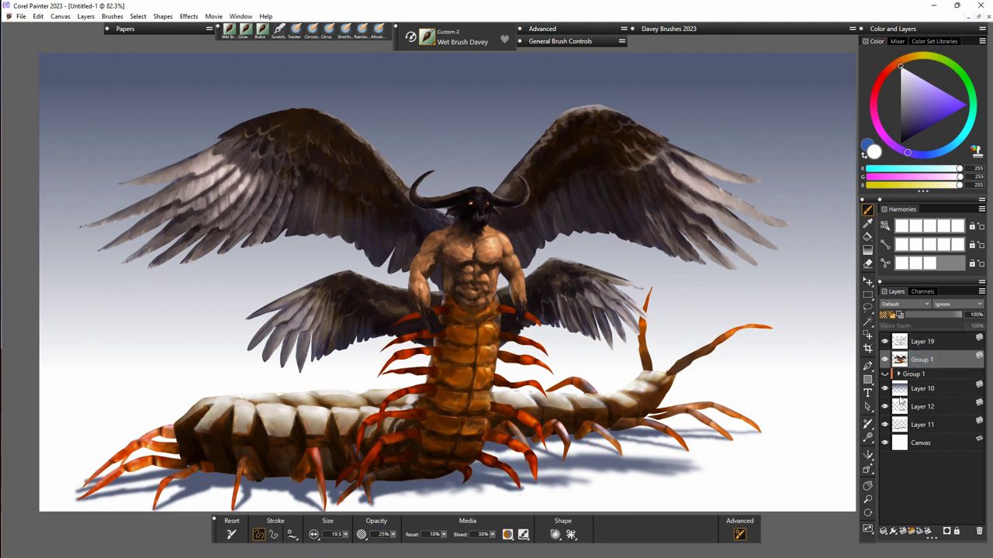
pyautogui.click(718, 29)
pyautogui.click(742, 105)
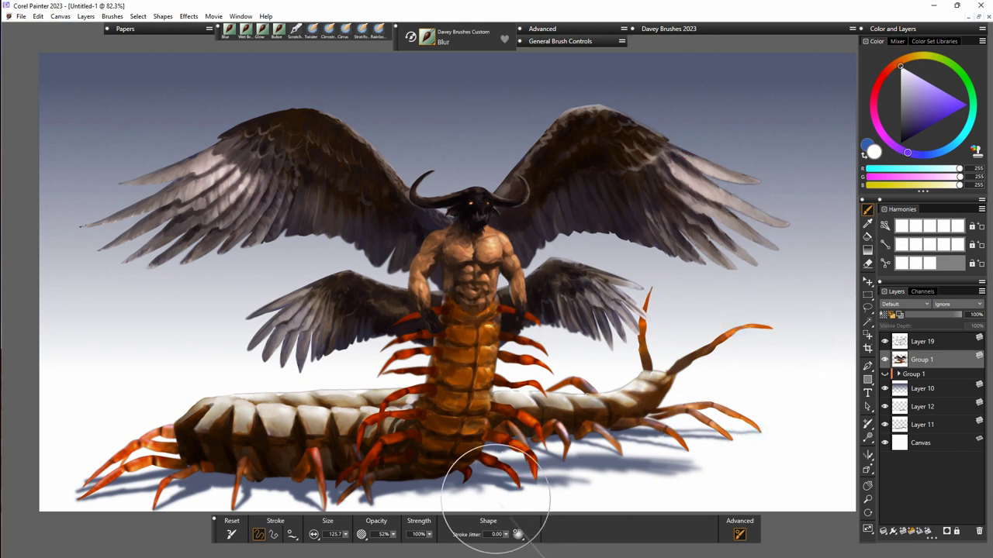
pyautogui.press('[')
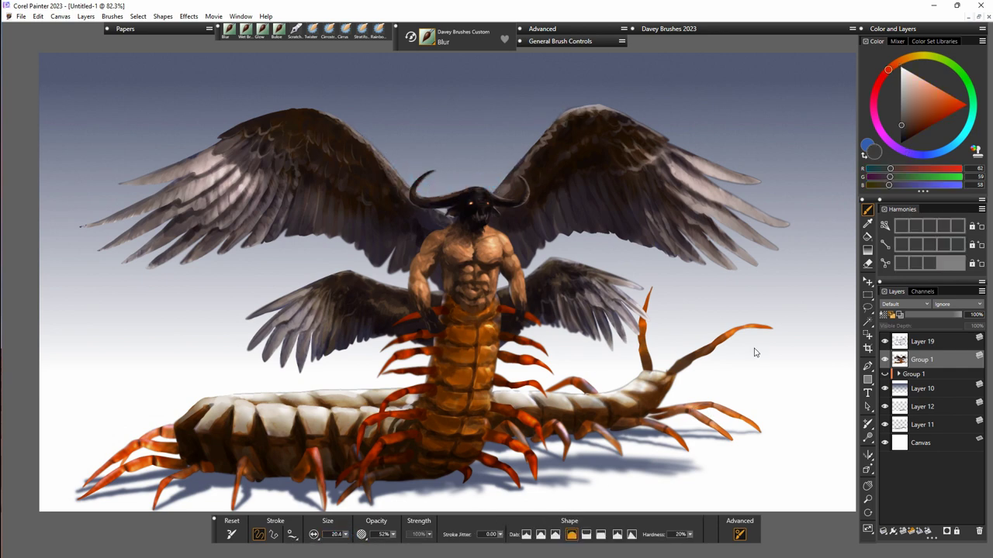
# Compare the painting with and without the Layer 19 shading, and erase stray edges along the top of the horizontal body on Group 1.
pyautogui.press('n')
pyautogui.click(884, 341)
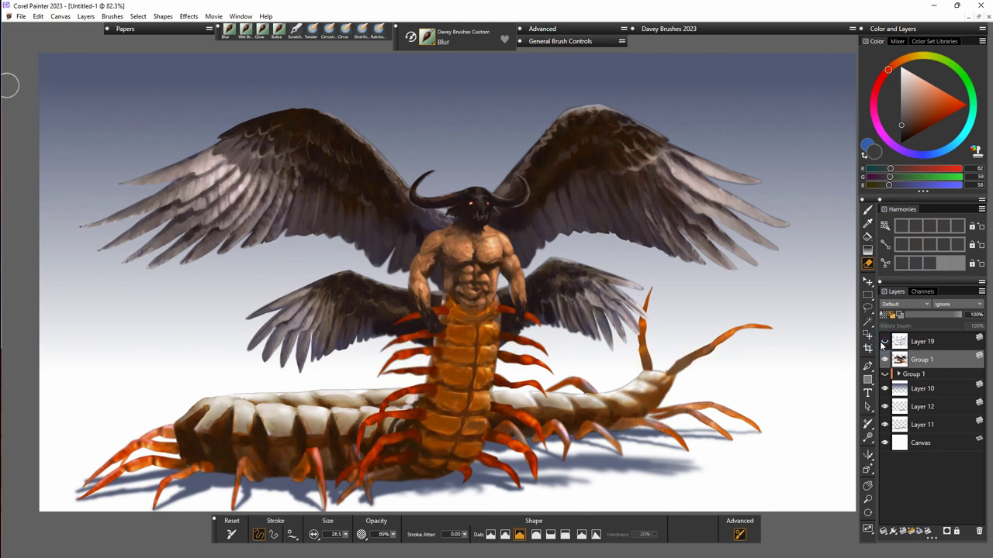
pyautogui.click(884, 342)
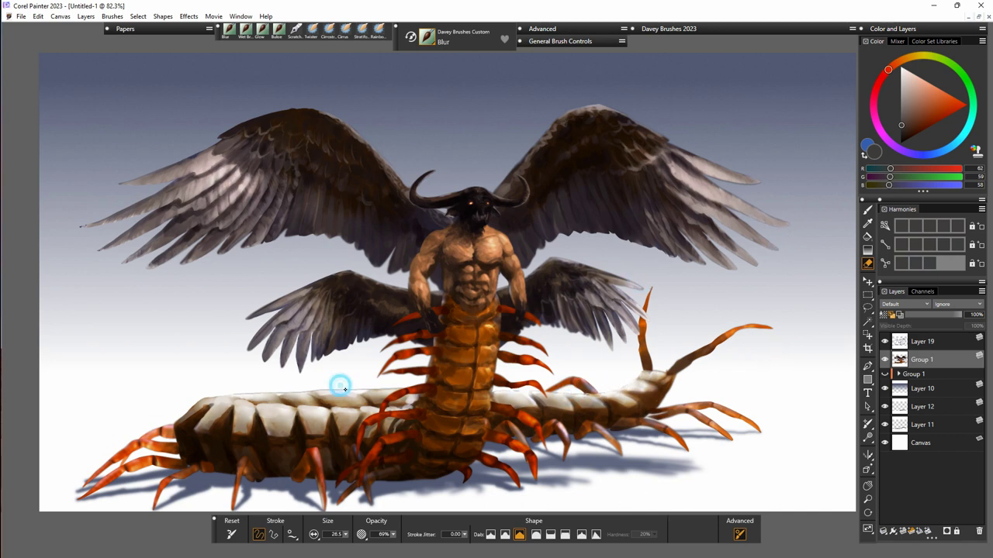
pyautogui.moveTo(345, 390); pyautogui.dragTo(376, 391)
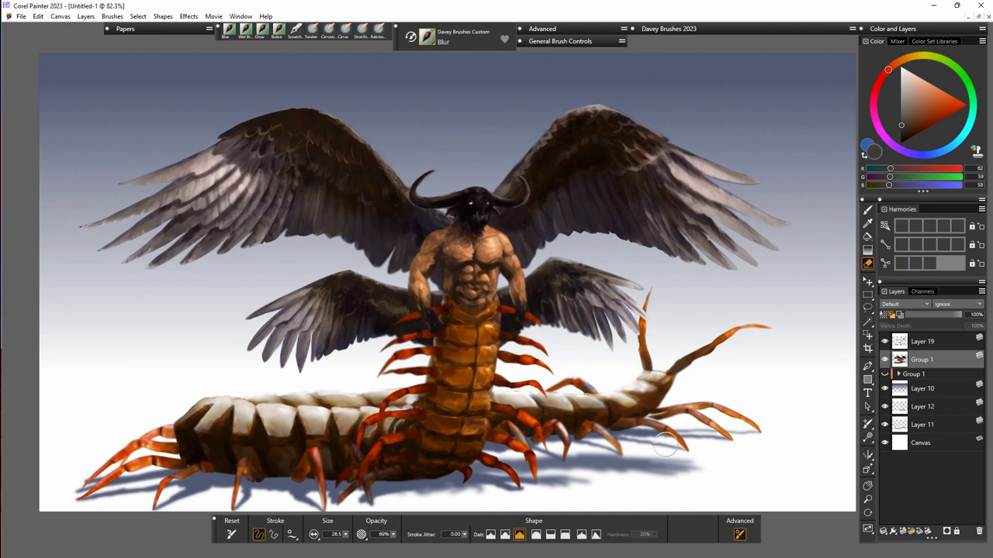
# Select the content of the collapsed Group 1 layer, add a new layer above it and choose the splat 2 brush.
pyautogui.press('b')
pyautogui.rightClick(916, 361)
pyautogui.click(892, 354)
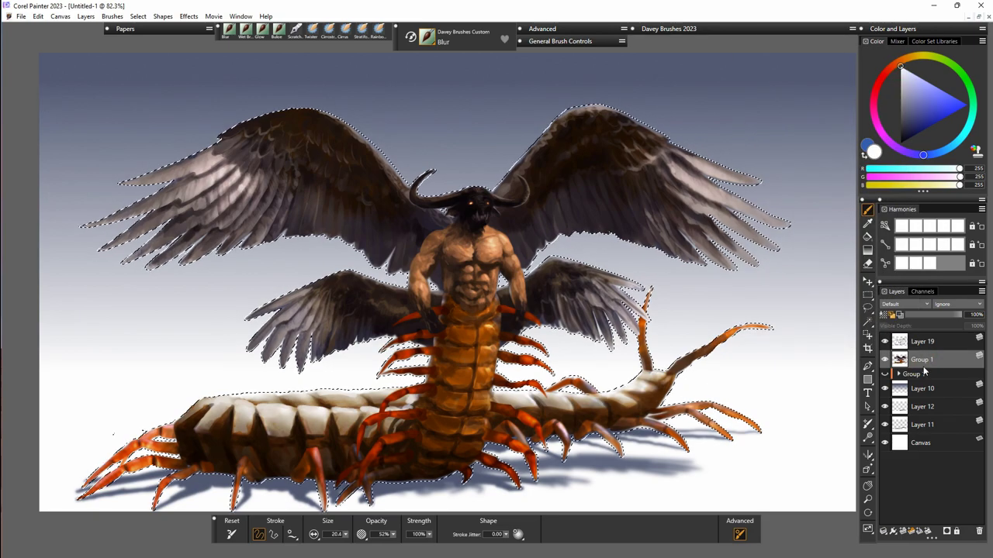
pyautogui.click(903, 533)
pyautogui.click(764, 29)
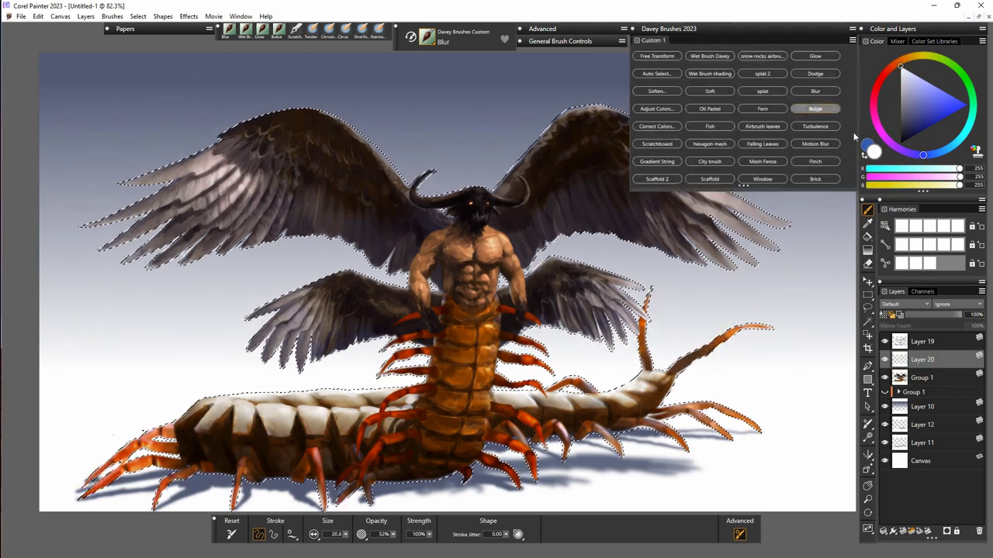
pyautogui.click(763, 73)
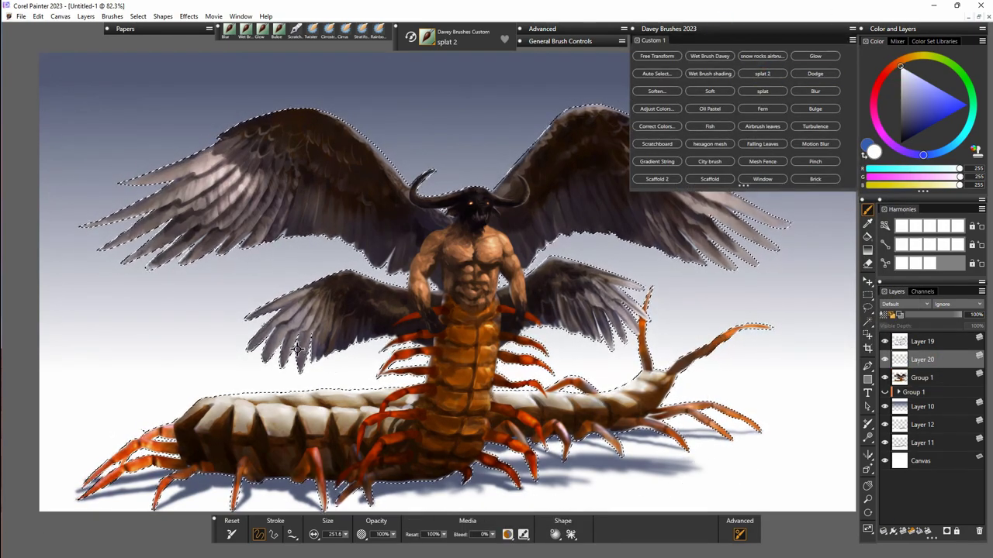
# Speckle the body and wings in sampled grey with splat 2, splat at size 220.4 and the snow rocks airbrush.
pyautogui.keyDown('alt'); pyautogui.click(394, 405); pyautogui.keyUp('alt')
pyautogui.moveTo(399, 443); pyautogui.dragTo(557, 434)
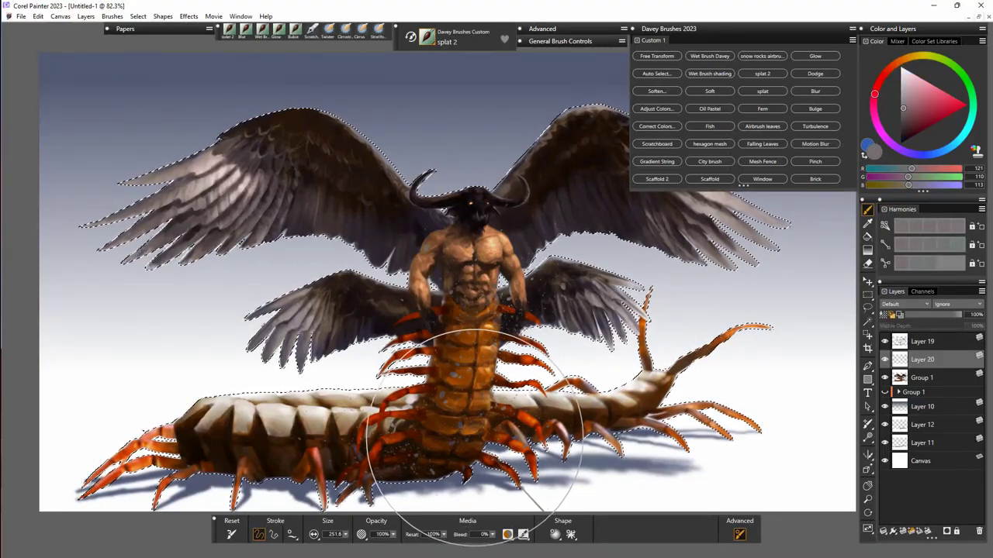
pyautogui.moveTo(334, 454)
pyautogui.mouseDown()
pyautogui.moveTo(277, 463)
pyautogui.moveTo(210, 450)
pyautogui.mouseUp()
pyautogui.moveTo(613, 432); pyautogui.dragTo(659, 380)
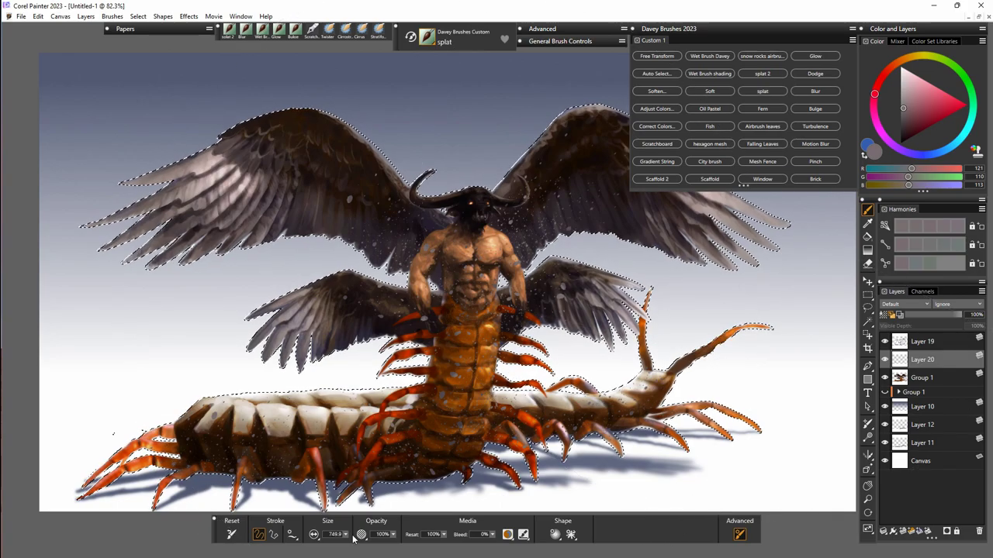
pyautogui.moveTo(346, 534); pyautogui.dragTo(359, 549)
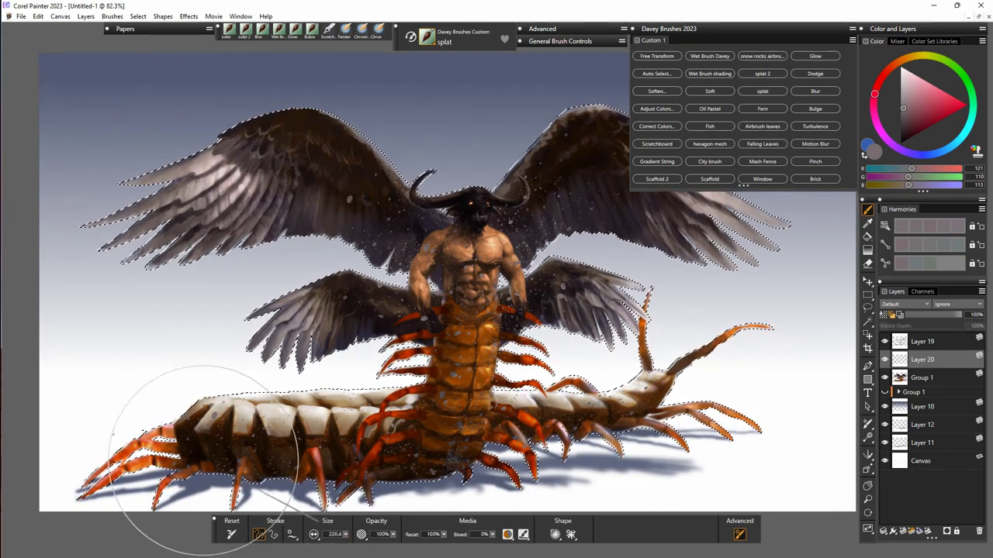
pyautogui.click(762, 56)
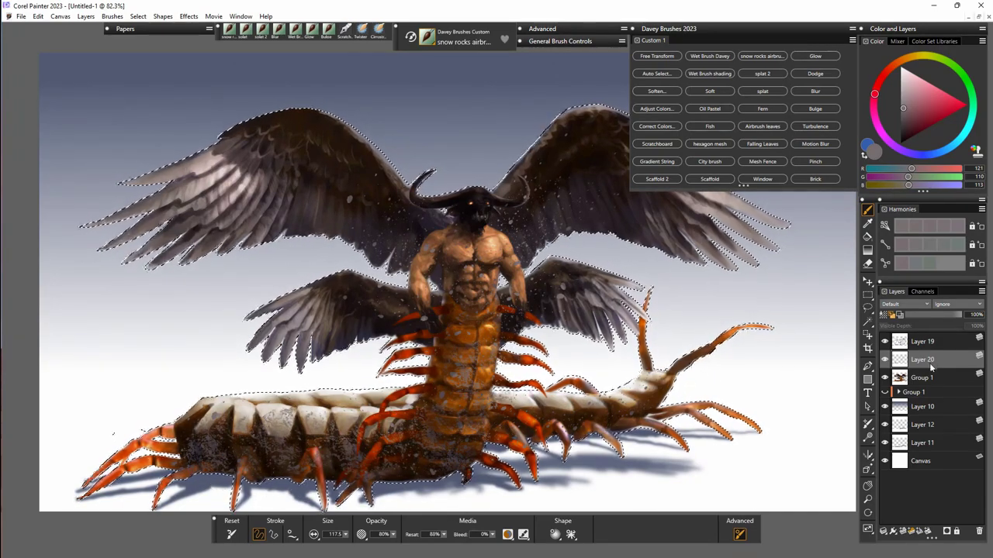
# Clear the selection and erase unwanted speckles along the upper edge of the horizontal body.
pyautogui.hotkey('ctrl', 'd')
pyautogui.press('e')
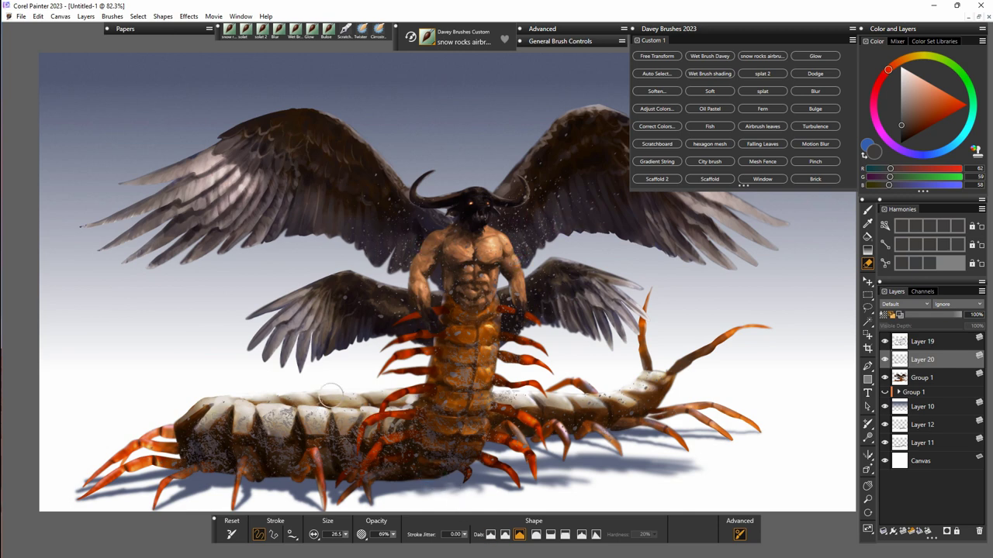
pyautogui.press('b')
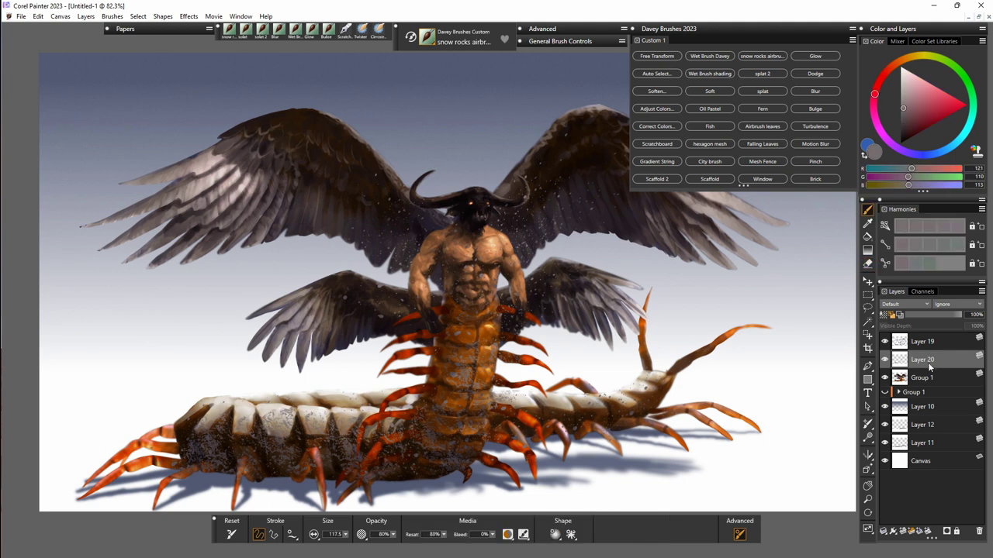
# Compare the Multiply and Screen blend modes on the speckle layer and settle on Overlay.
pyautogui.click(903, 304)
pyautogui.click(903, 421)
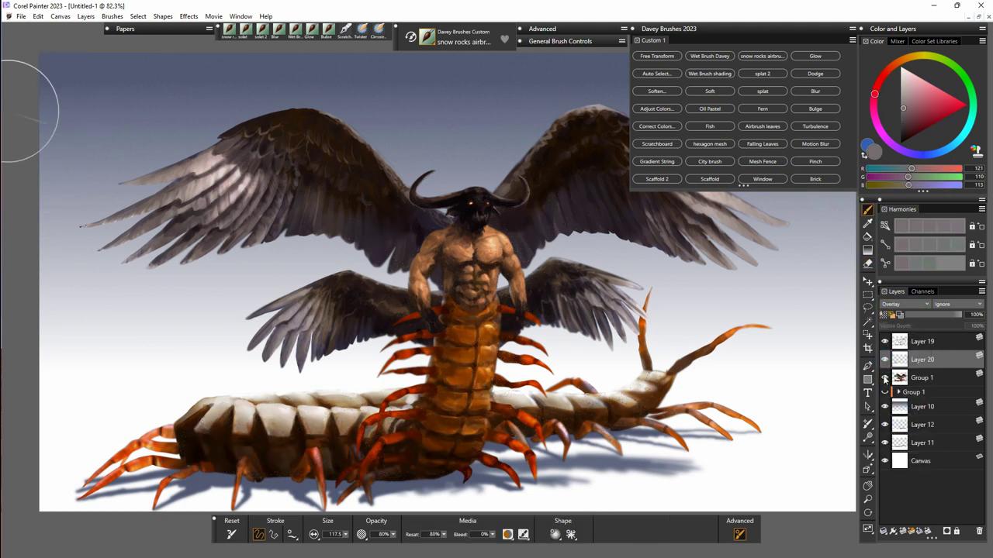
pyautogui.click(914, 305)
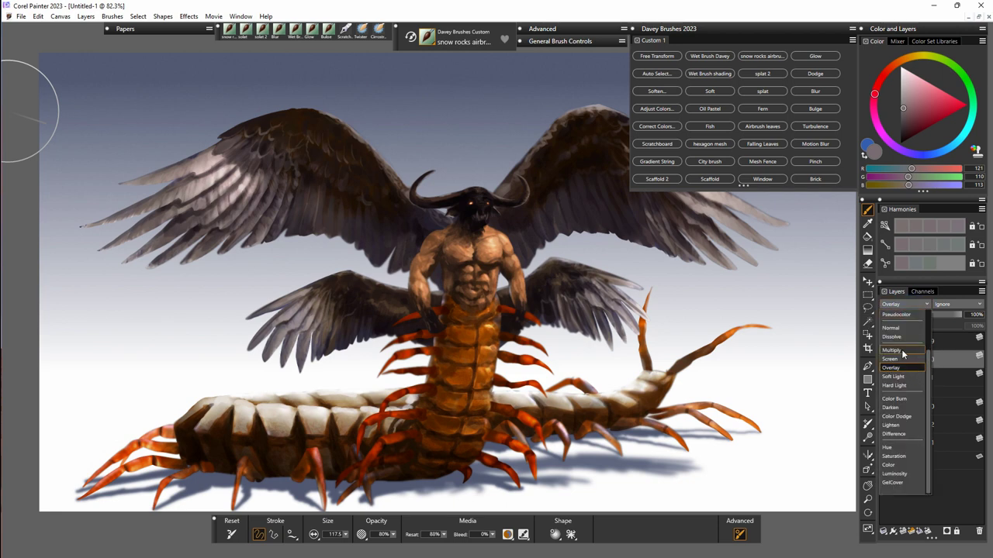
pyautogui.click(902, 350)
pyautogui.click(914, 305)
pyautogui.click(908, 368)
pyautogui.click(904, 304)
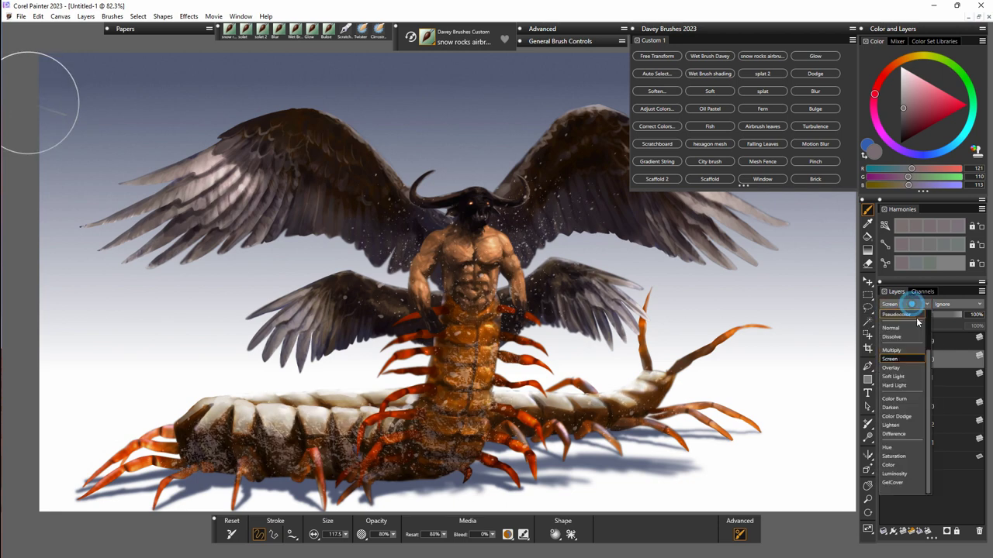
pyautogui.click(903, 367)
# Duplicate the speckle layer and set the blend mode of Layer 20 to Saturation, trying Difference first and comparing with the layer hidden.
pyautogui.hotkey('ctrl', 'v')
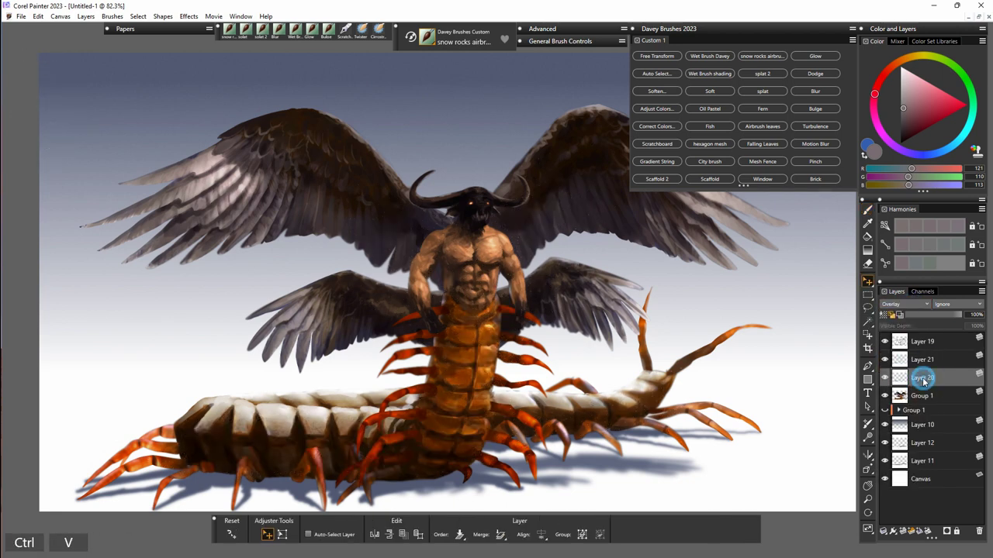
pyautogui.click(904, 304)
pyautogui.click(904, 447)
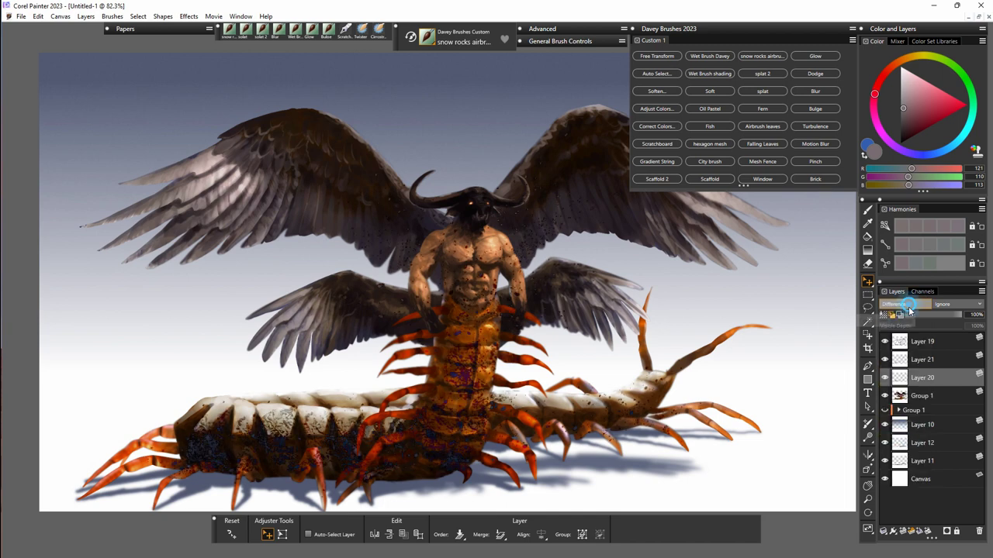
pyautogui.click(903, 304)
pyautogui.click(908, 463)
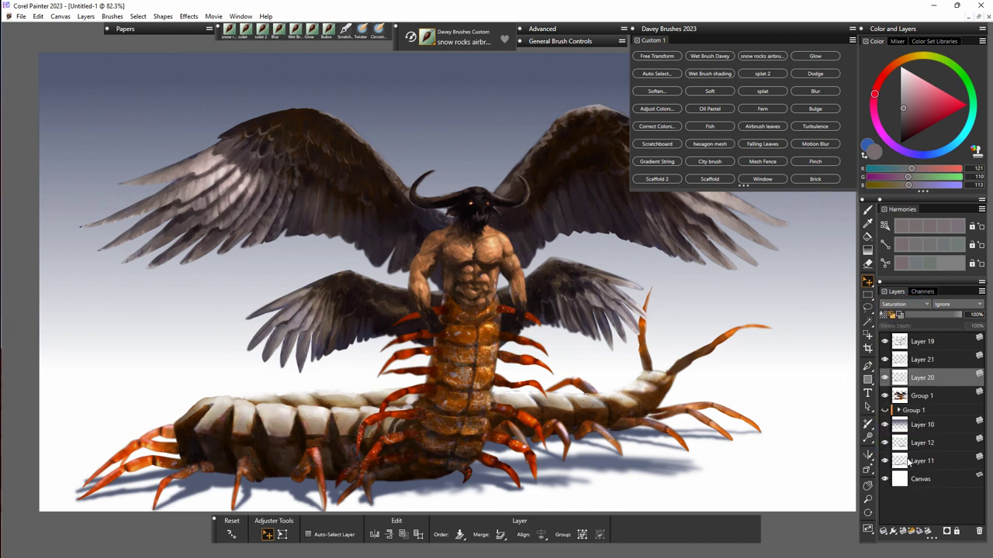
pyautogui.click(884, 378)
pyautogui.click(885, 378)
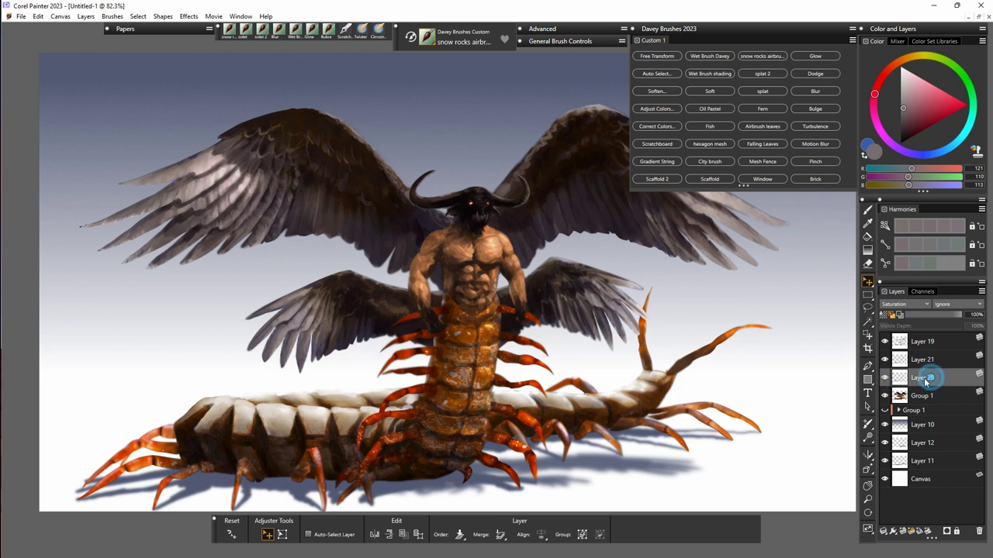
# Erase excess Saturation speckles on Layer 20 over the torso, the upright segments and the coiled lower body.
pyautogui.press('n')
pyautogui.keyDown('alt'); pyautogui.click(436, 444); pyautogui.keyUp('alt')
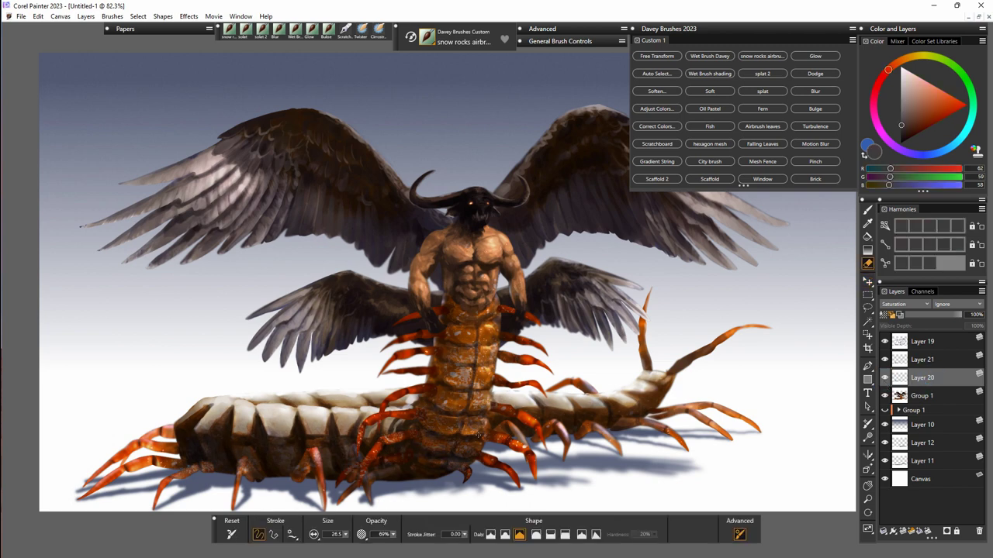
pyautogui.click(467, 246)
pyautogui.moveTo(475, 311); pyautogui.dragTo(457, 327)
pyautogui.click(443, 374)
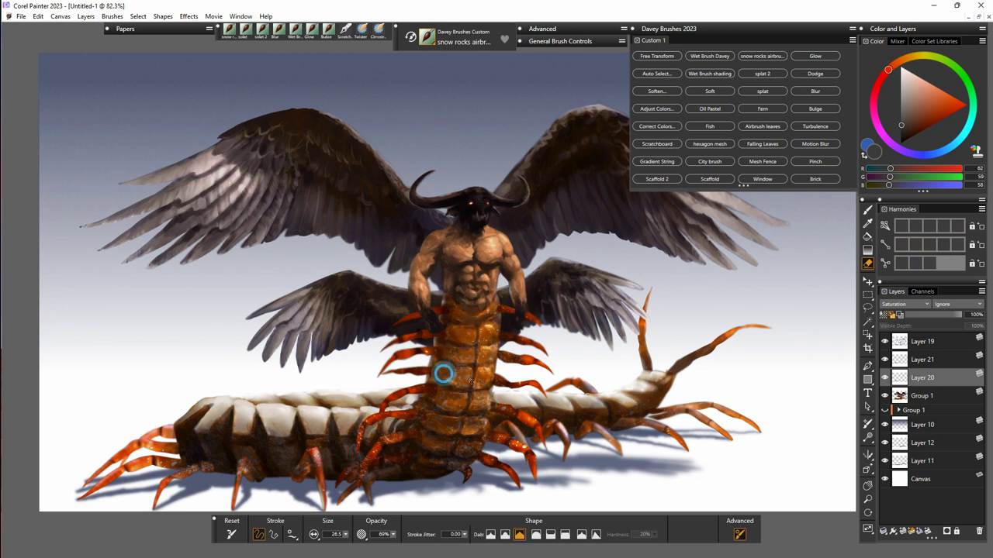
pyautogui.click(456, 463)
pyautogui.moveTo(456, 463)
pyautogui.mouseDown()
pyautogui.moveTo(365, 462)
pyautogui.moveTo(350, 449)
pyautogui.moveTo(306, 463)
pyautogui.moveTo(327, 480)
pyautogui.moveTo(287, 464)
pyautogui.mouseUp()
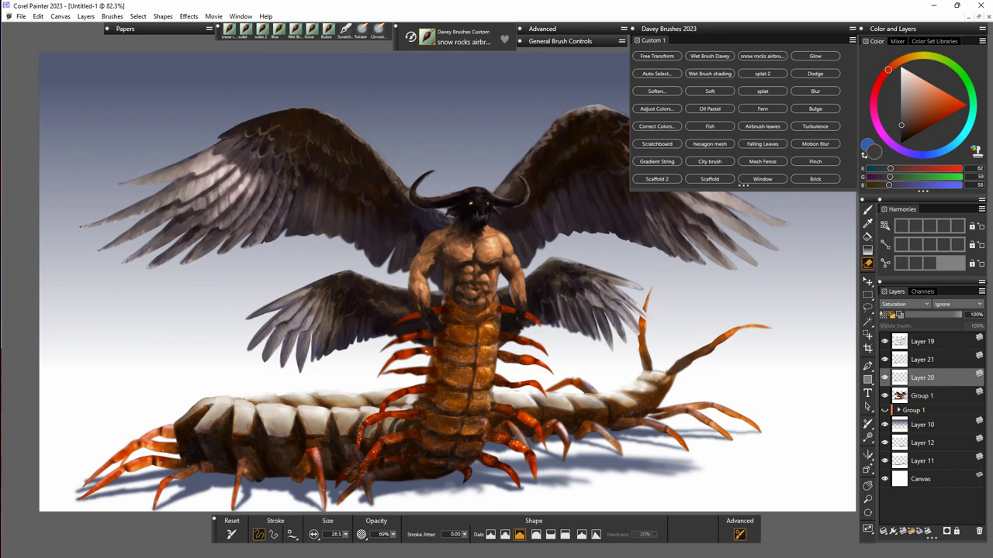
# Add a new layer on top and draw a black circle outline centred above the creature's horned head.
pyautogui.press('F10')
pyautogui.click(923, 342)
pyautogui.click(902, 531)
pyautogui.click(924, 342)
pyautogui.click(868, 295)
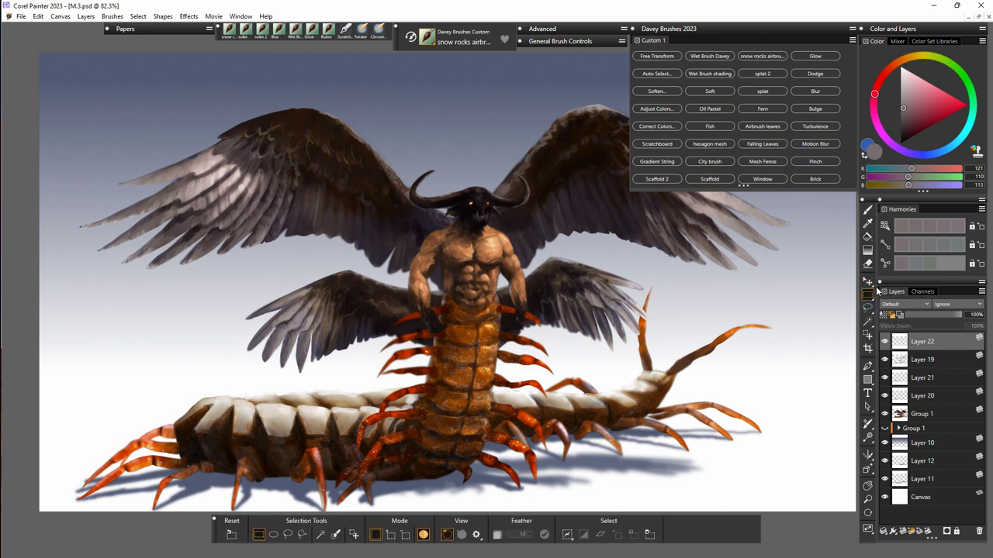
pyautogui.click(867, 378)
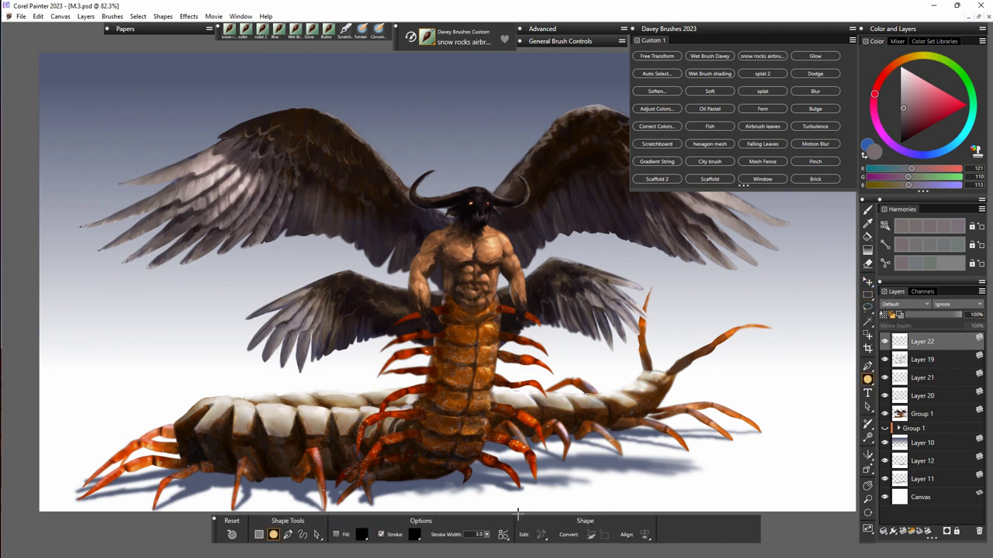
pyautogui.moveTo(438, 104); pyautogui.dragTo(506, 149)
pyautogui.press('f')
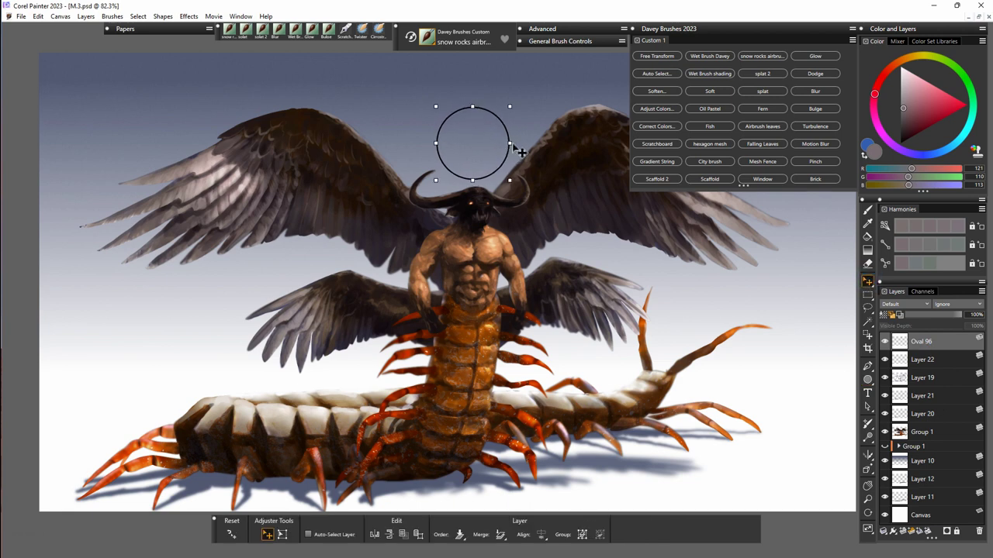
# Draw the black sigil lines and end ornaments in and around the circle on a new layer with the Scratchboard brush at size 6.5.
pyautogui.click(657, 144)
pyautogui.click(912, 532)
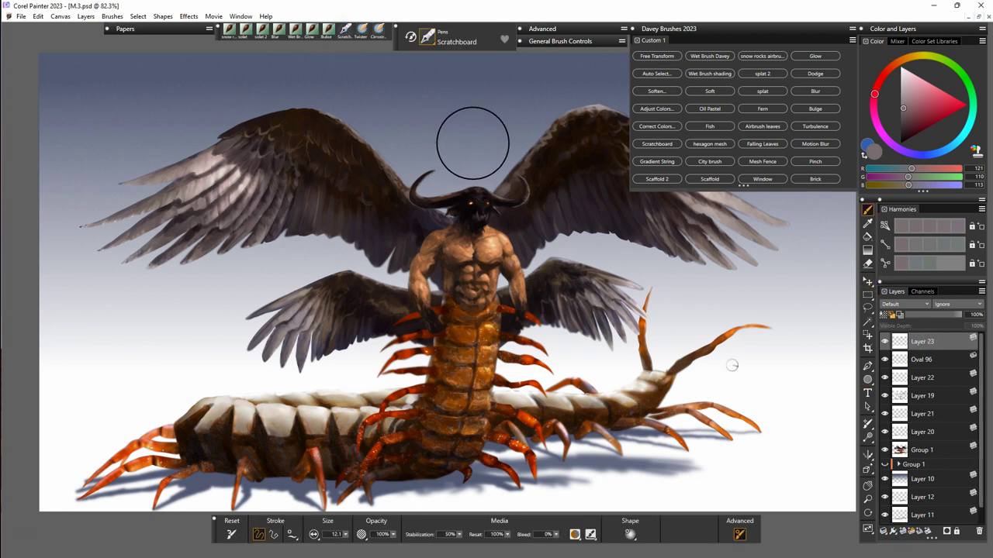
pyautogui.click(345, 535)
pyautogui.moveTo(466, 150)
pyautogui.mouseDown()
pyautogui.moveTo(494, 137)
pyautogui.moveTo(493, 127)
pyautogui.mouseUp()
pyautogui.click(901, 144)
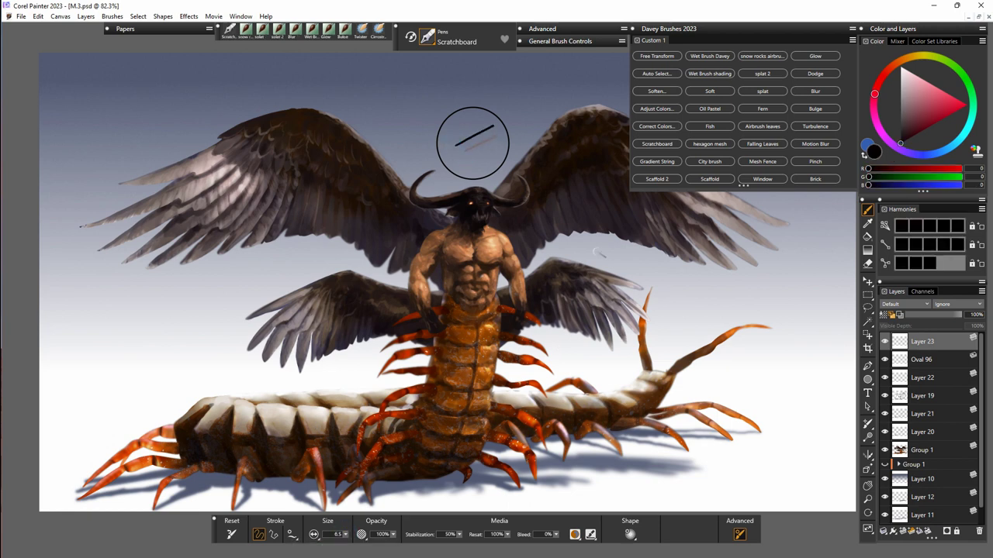
pyautogui.hotkey('ctrl', 'z')
pyautogui.hotkey('ctrl', 'z')
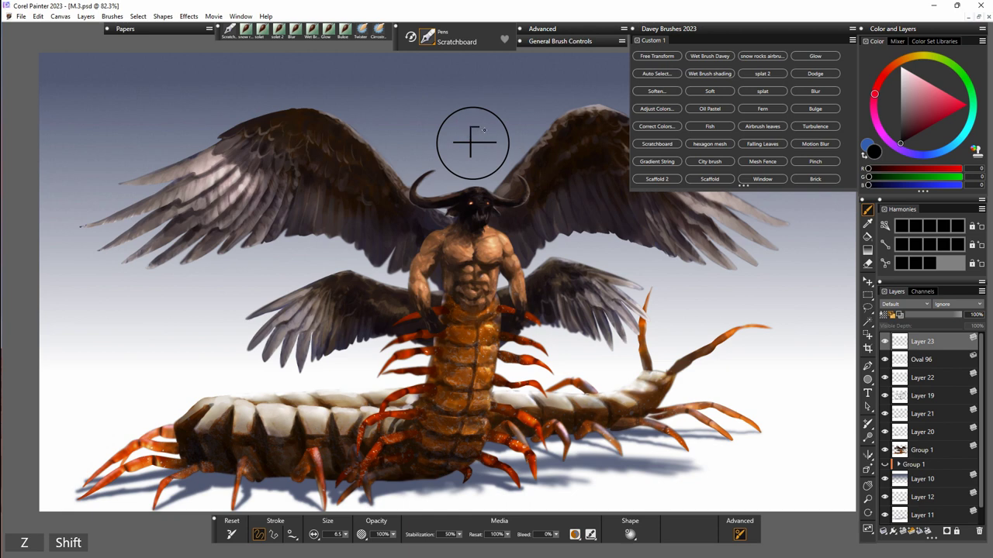
pyautogui.hotkey('ctrl', 'z')
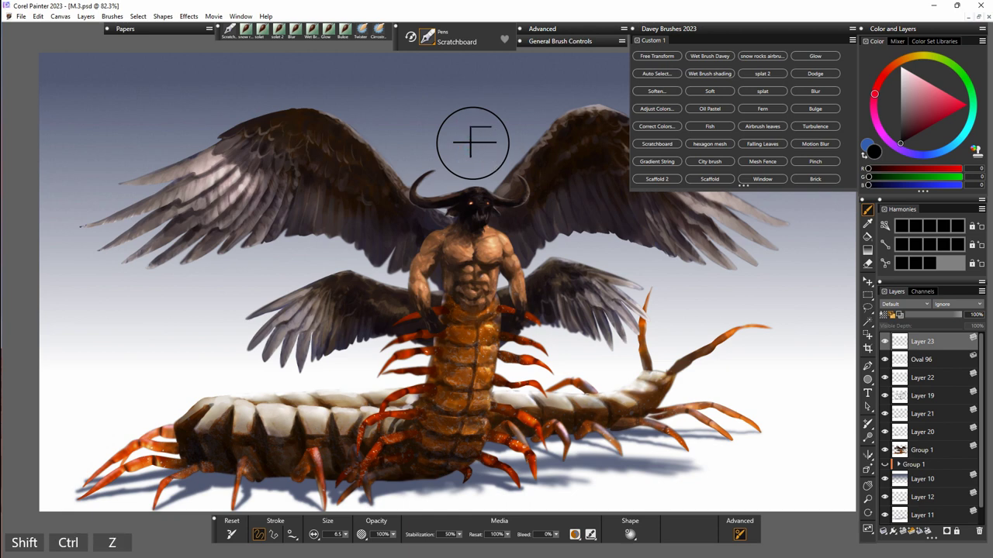
pyautogui.press('shift')
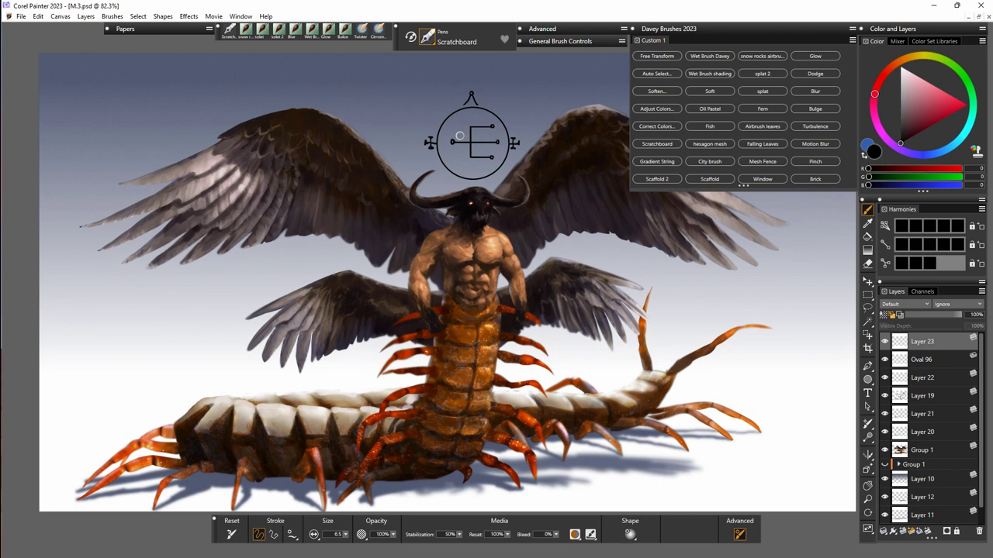
# Select the inner symbol on Layer 23 and enlarge it slightly to fill more of the circle.
pyautogui.click(868, 309)
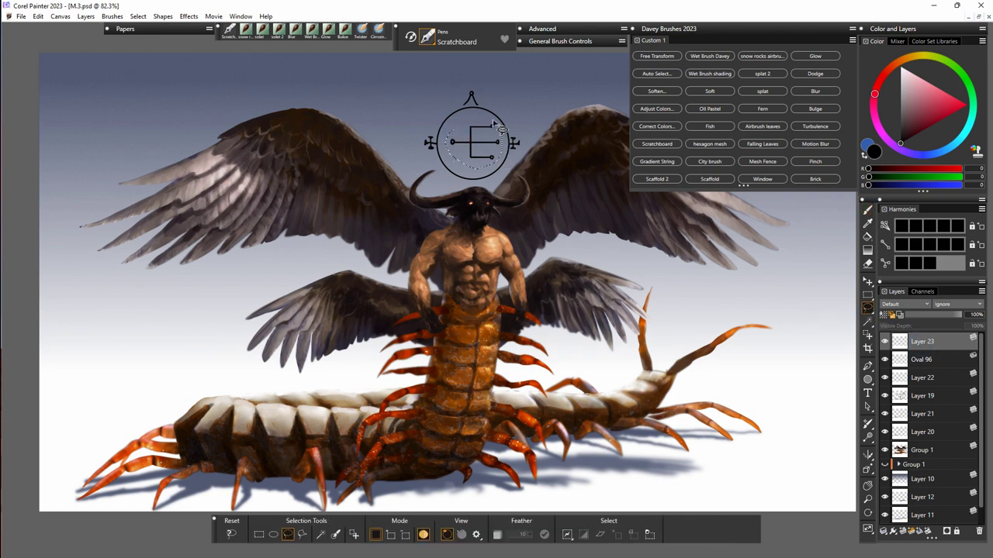
pyautogui.moveTo(493, 123)
pyautogui.mouseDown()
pyautogui.moveTo(456, 126)
pyautogui.moveTo(503, 174)
pyautogui.mouseUp()
pyautogui.click(868, 282)
pyautogui.click(282, 535)
pyautogui.moveTo(442, 174); pyautogui.dragTo(437, 177)
pyautogui.moveTo(438, 118); pyautogui.dragTo(436, 113)
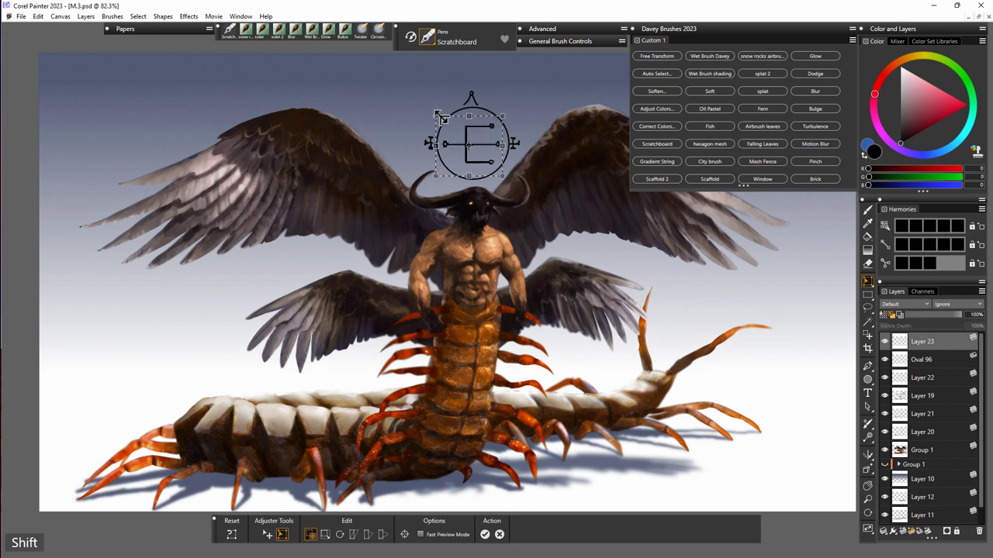
pyautogui.moveTo(503, 117); pyautogui.dragTo(505, 116)
pyautogui.click(485, 535)
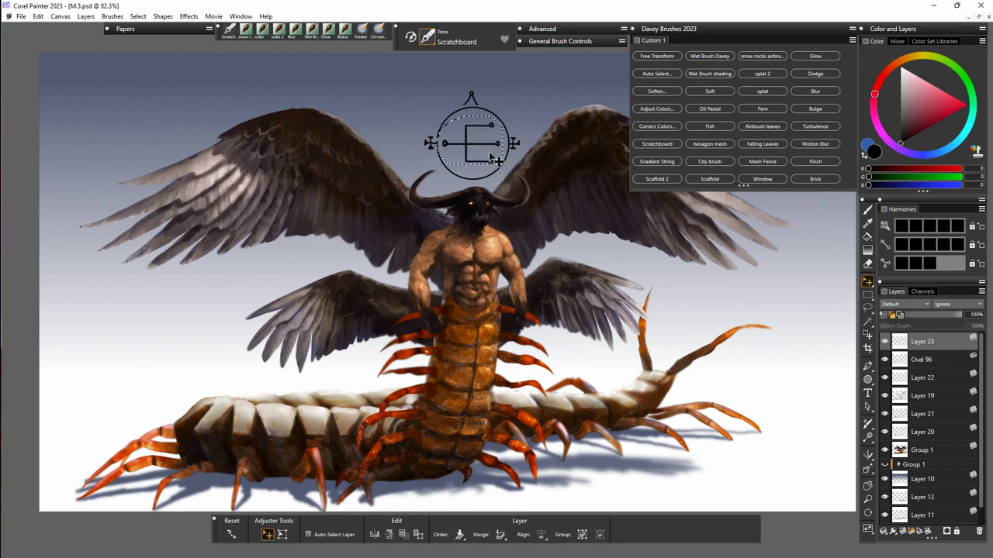
# Duplicate the circle outline and scale the copy up slightly with its aspect ratio constrained to form a double ring.
pyautogui.hotkey('ctrl', 'c')
pyautogui.hotkey('ctrl', 'v')
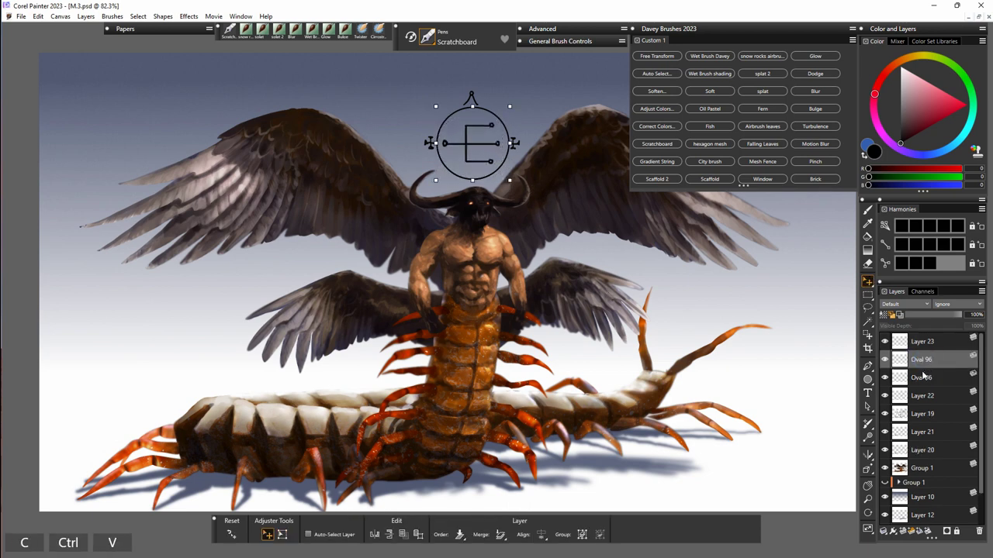
pyautogui.click(41, 18)
pyautogui.moveTo(78, 183)
pyautogui.click(218, 202)
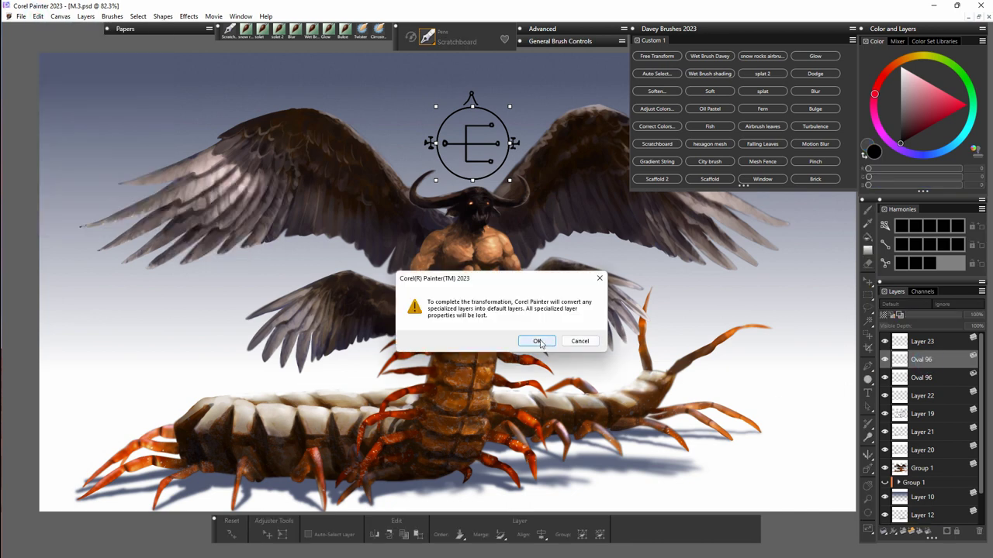
pyautogui.click(539, 342)
pyautogui.write('105')
pyautogui.press('BackSpace')
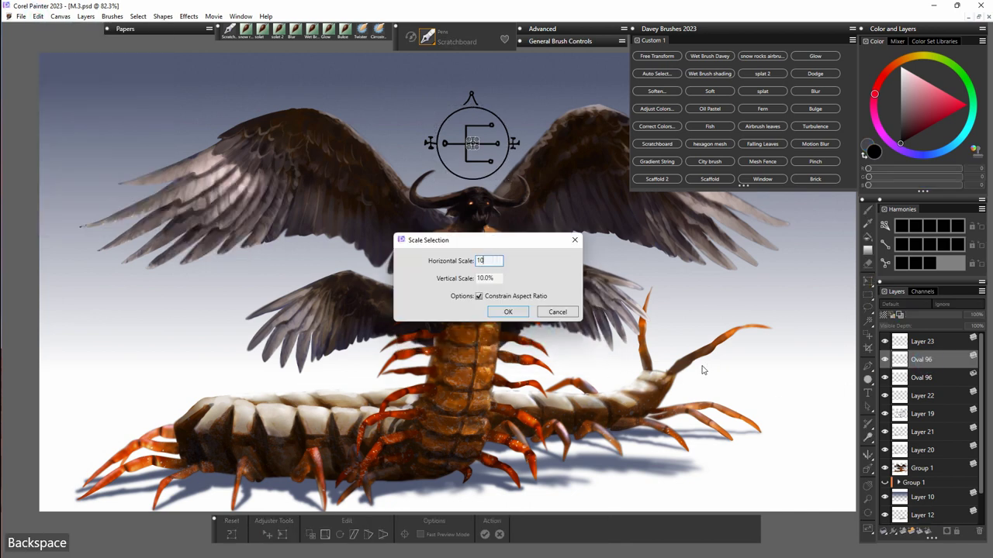
pyautogui.write('8')
pyautogui.press('BackSpace')
pyautogui.press('Return')
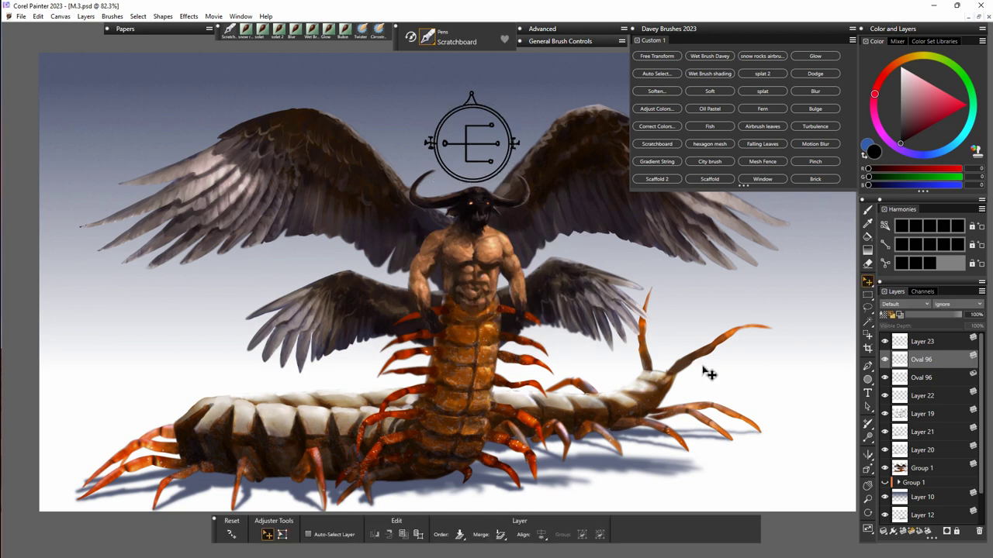
# Enlarge the symbol artwork on Layer 23 slightly so its outer ornaments clear the larger ring, and commit the transformation.
pyautogui.click(923, 341)
pyautogui.click(283, 535)
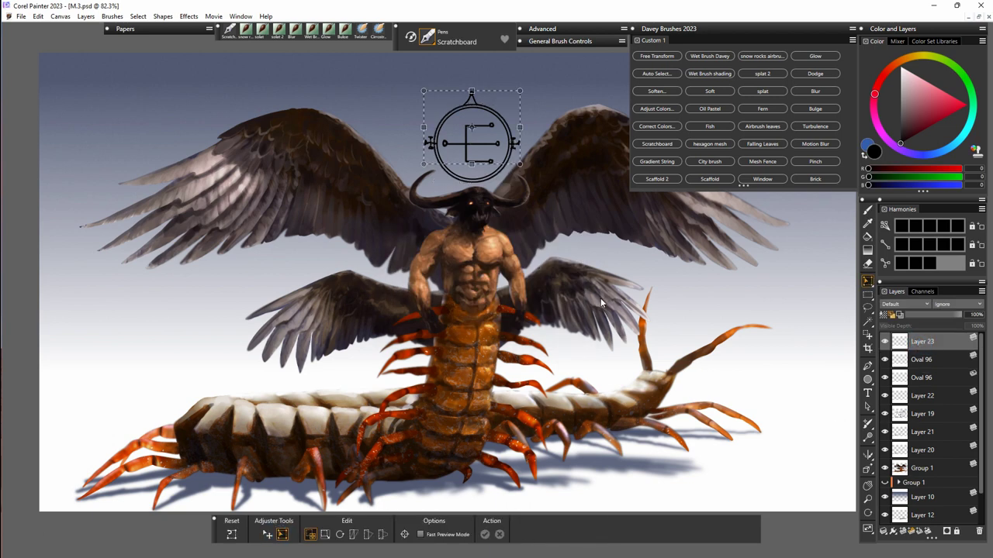
pyautogui.moveTo(526, 168); pyautogui.dragTo(489, 152)
pyautogui.click(266, 535)
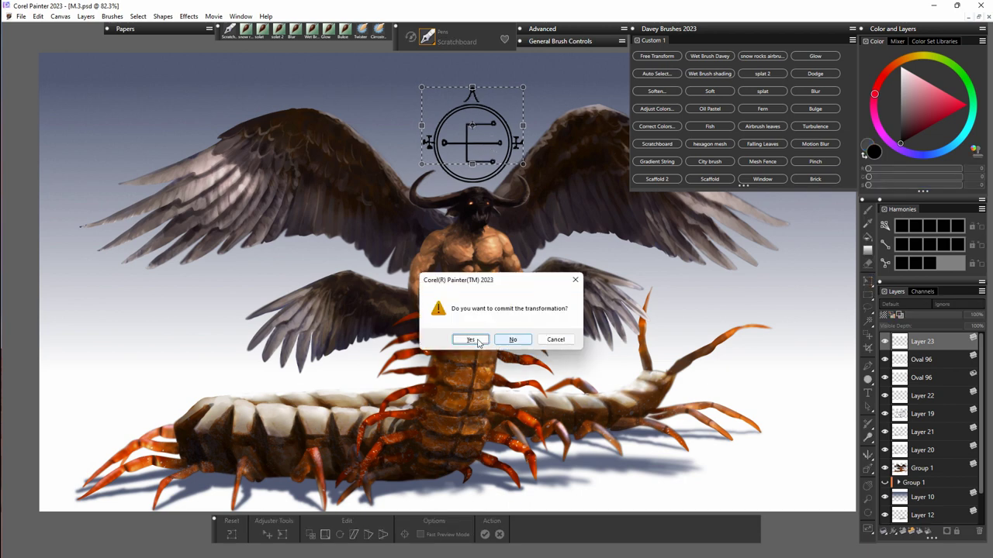
pyautogui.click(471, 339)
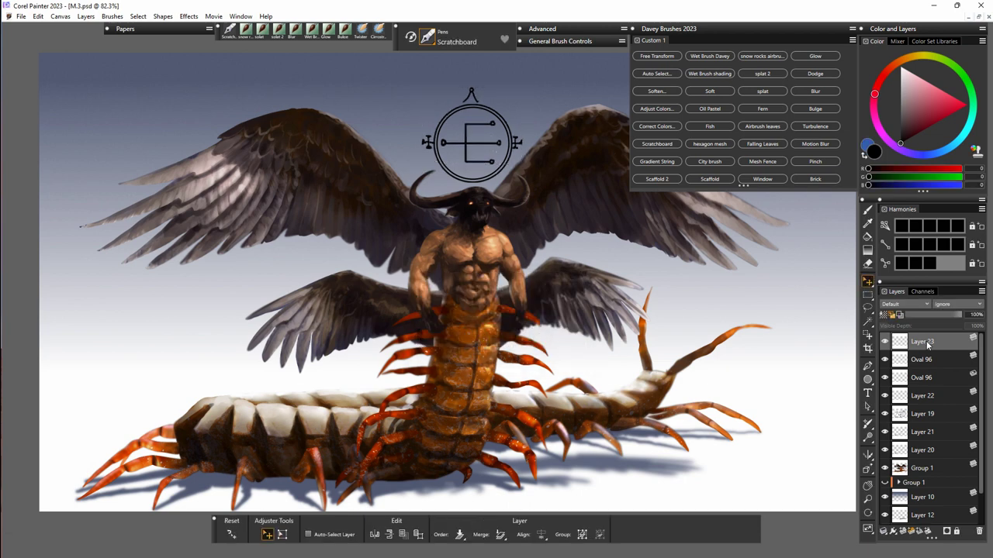
# Merge the symbol and both rings into one layer, nudge it slightly left above the head, and paste a duplicate of it.
pyautogui.scroll(-1, 933, 358)
pyautogui.press('Left')
pyautogui.press('Left')
pyautogui.press('Left')
pyautogui.press('Left')
pyautogui.press('Left')
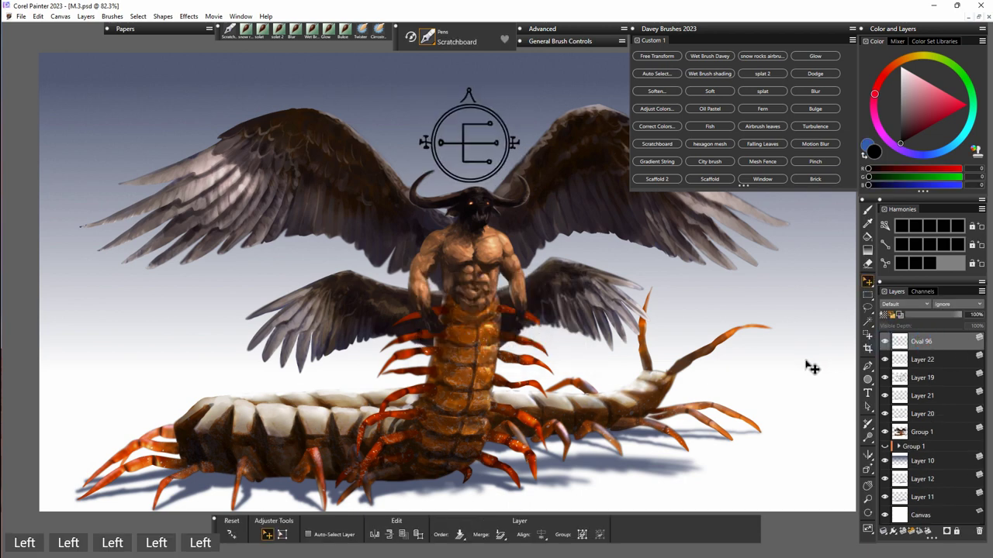
pyautogui.hotkey('ctrl', 'v')
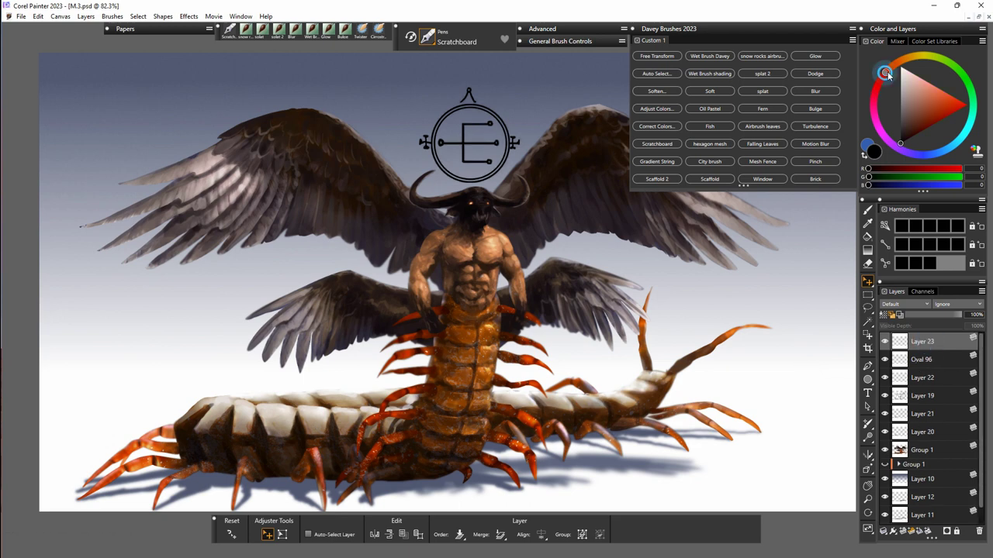
# Recolour the sigil on Layer 23 from dark red-brown to bright orange with the snow rocks airbrush, preserving its transparency.
pyautogui.click(246, 33)
pyautogui.moveTo(927, 134); pyautogui.dragTo(925, 119)
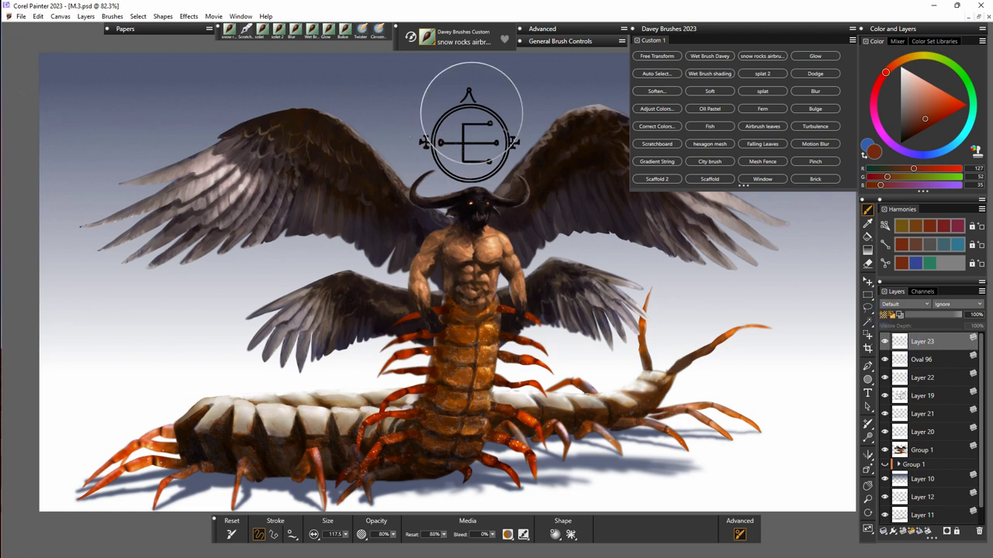
pyautogui.click(897, 62)
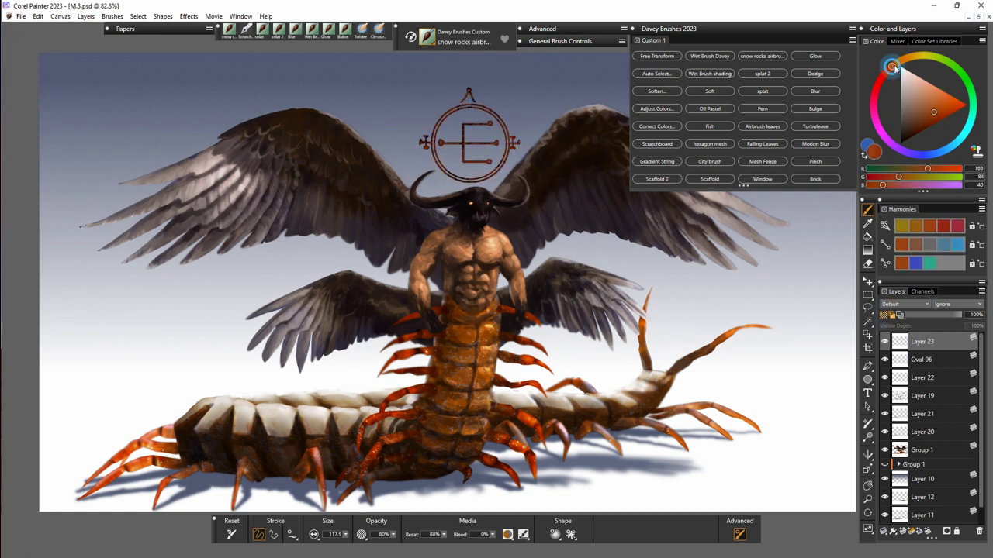
pyautogui.click(943, 114)
pyautogui.moveTo(944, 116); pyautogui.dragTo(949, 116)
pyautogui.moveTo(489, 170)
pyautogui.mouseDown()
pyautogui.moveTo(497, 114)
pyautogui.moveTo(506, 156)
pyautogui.moveTo(529, 144)
pyautogui.mouseUp()
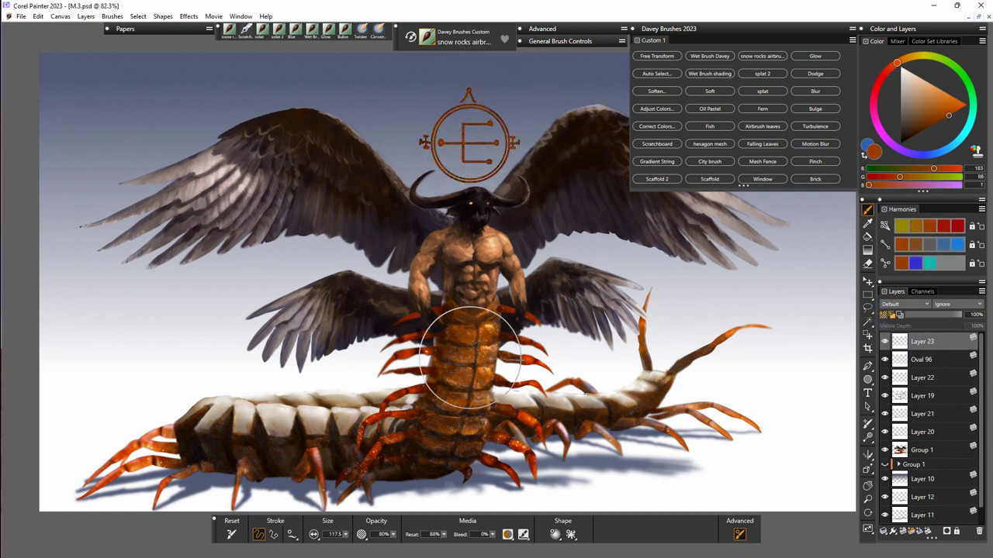
pyautogui.moveTo(933, 106); pyautogui.dragTo(957, 106)
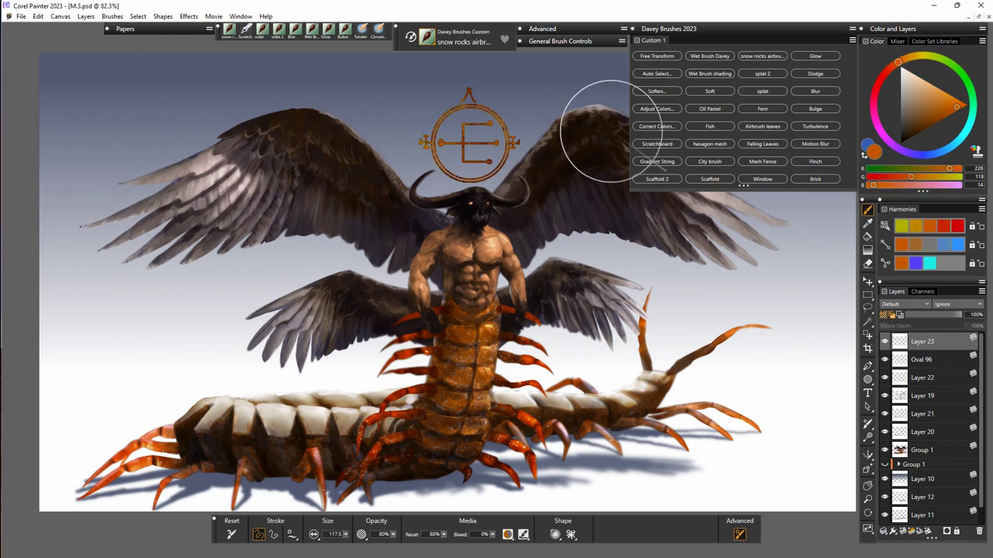
# Duplicate the Oval 96 sigil layer, soften the lower copy with a Gaussian amount of 10.25, and compare with Layer 23 hidden.
pyautogui.click(921, 359)
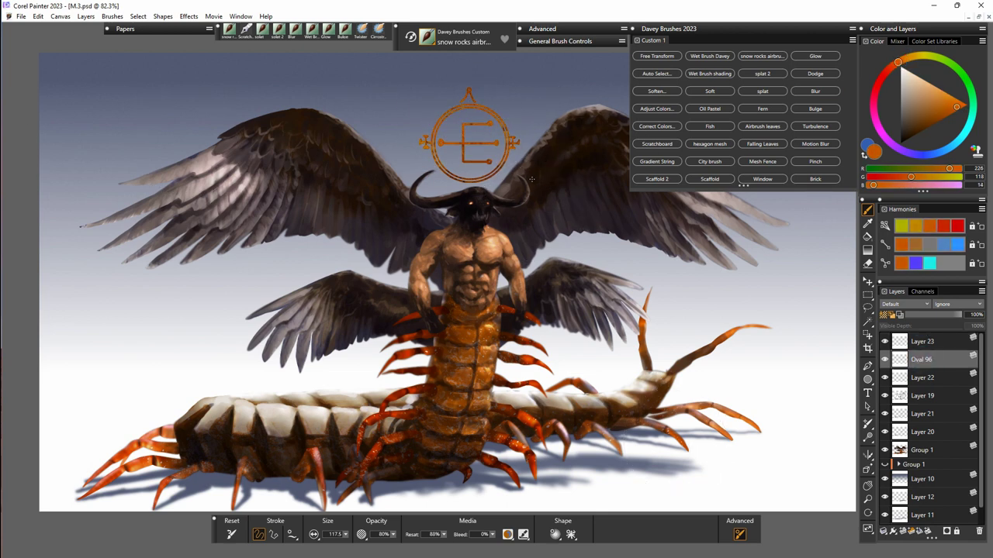
pyautogui.hotkey('ctrl', 'c')
pyautogui.hotkey('ctrl', 'v')
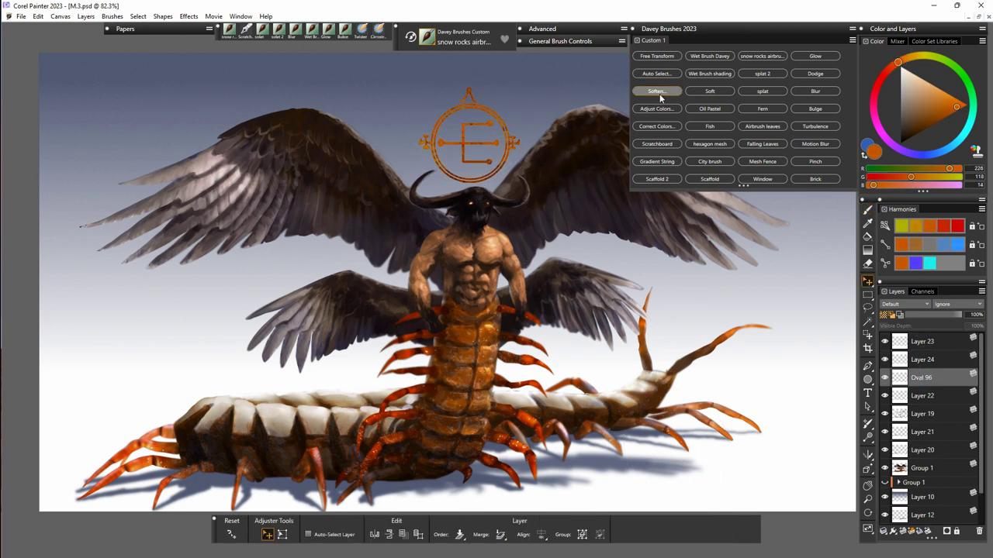
pyautogui.click(657, 92)
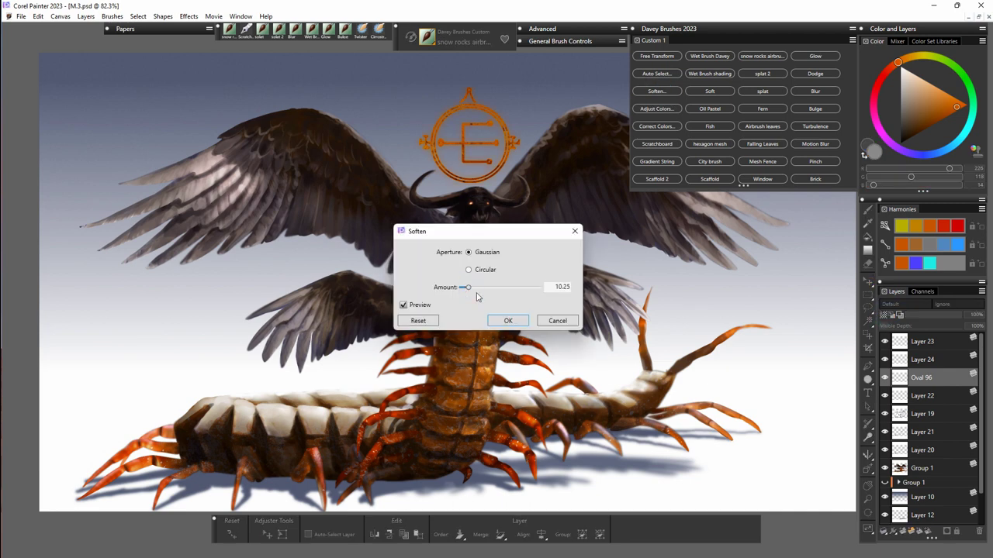
pyautogui.click(508, 322)
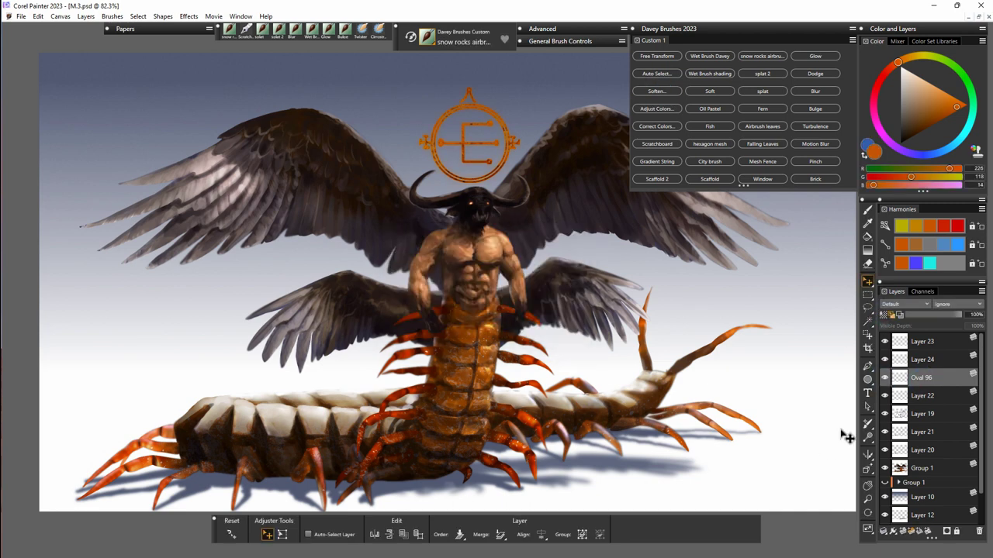
pyautogui.click(885, 343)
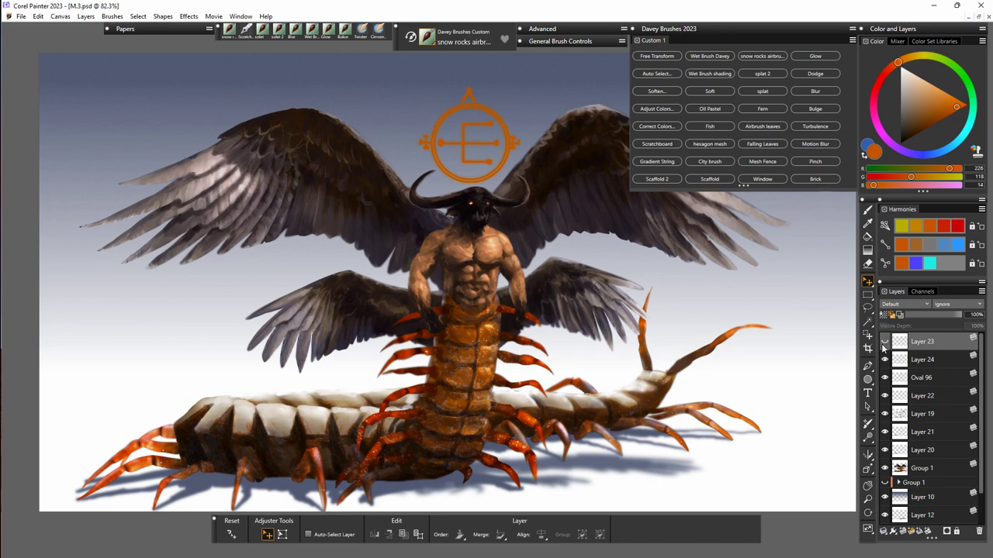
pyautogui.click(884, 343)
# Brighten parts of the orange sigil on Layer 23 with the Glow brush in dark brown.
pyautogui.click(329, 31)
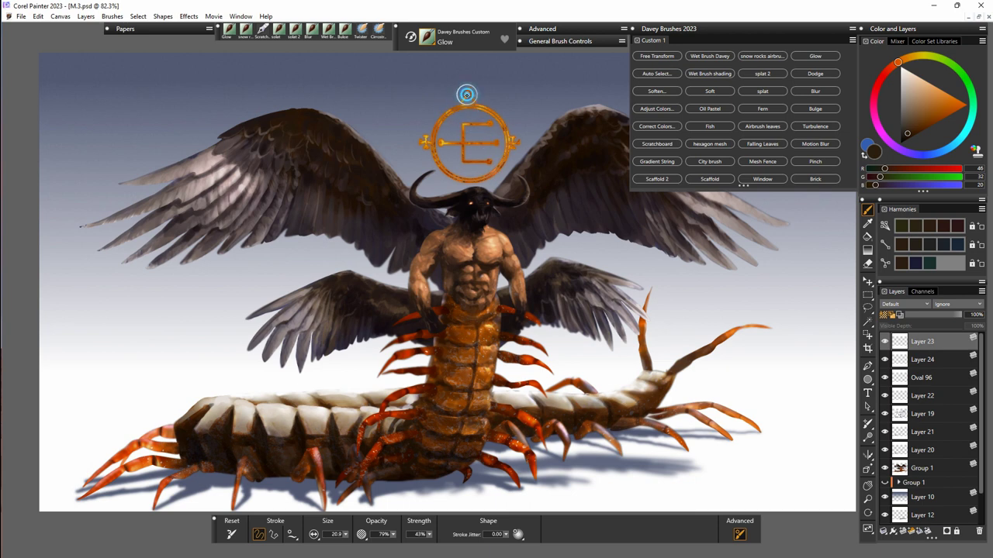
pyautogui.scroll(-2, 976, 489)
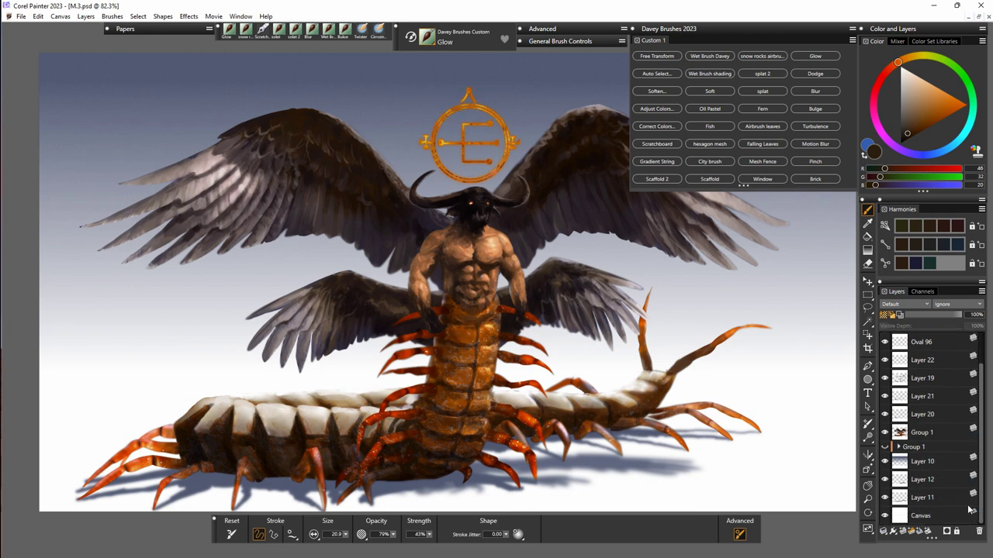
pyautogui.scroll(2, 980, 356)
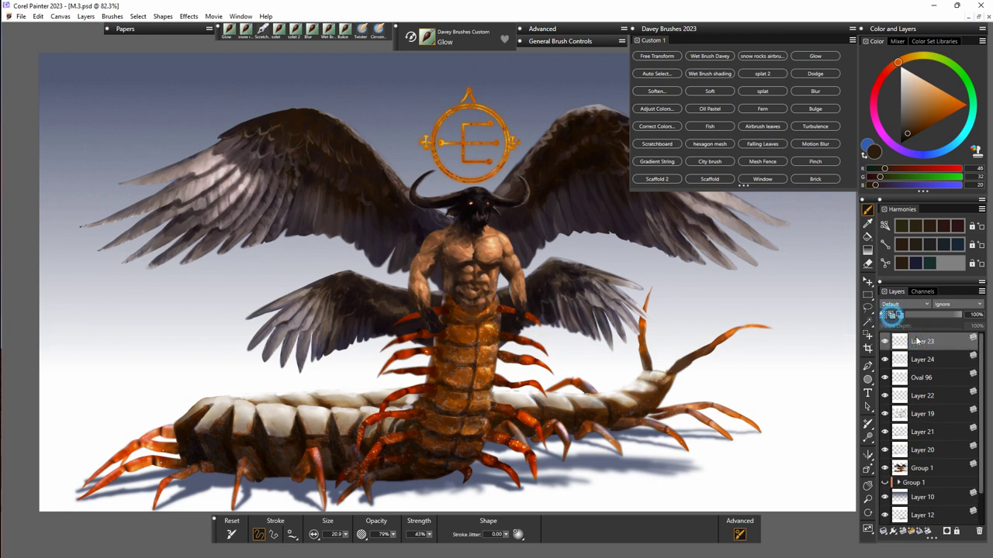
# Paint small glowing embers and sparks around the sigil and wings on a new layer with the Glow brush, using small sizes up to 7.0.
pyautogui.click(903, 534)
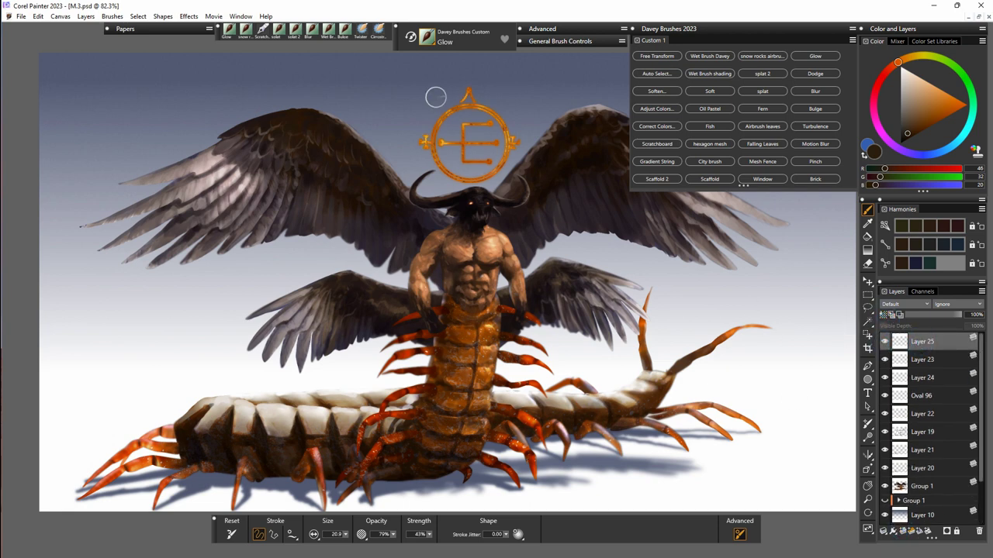
pyautogui.press('[')
pyautogui.press('[')
pyautogui.press('[')
pyautogui.moveTo(521, 135); pyautogui.dragTo(525, 127)
pyautogui.moveTo(511, 124); pyautogui.dragTo(512, 107)
pyautogui.moveTo(430, 133); pyautogui.dragTo(435, 97)
pyautogui.moveTo(425, 127); pyautogui.dragTo(423, 113)
pyautogui.moveTo(417, 137); pyautogui.dragTo(419, 134)
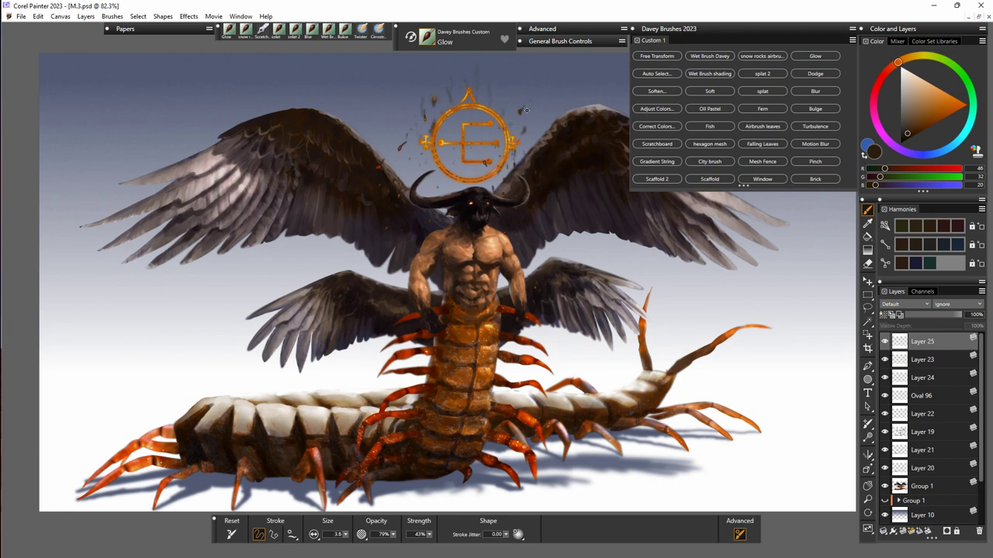
pyautogui.moveTo(346, 535); pyautogui.dragTo(349, 535)
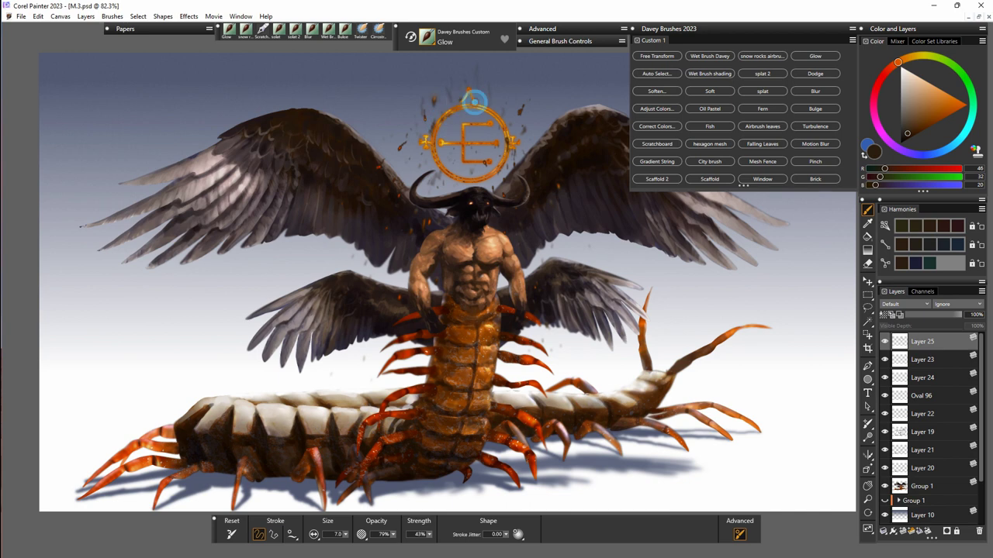
# Move Layer 25 with the embers beneath Layer 22 and erase stray embers around the sigil.
pyautogui.moveTo(935, 342); pyautogui.dragTo(925, 421)
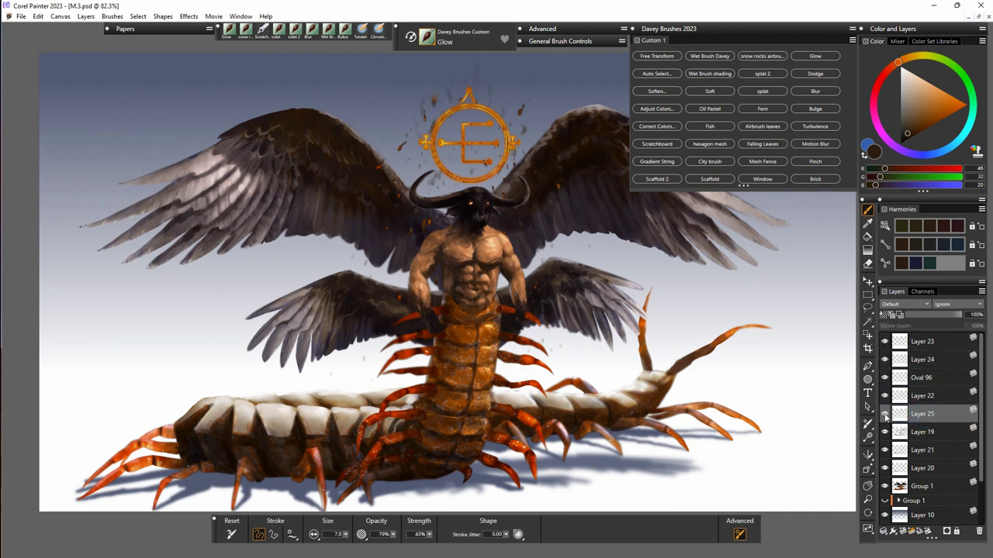
pyautogui.click(886, 417)
pyautogui.click(885, 416)
pyautogui.press('n')
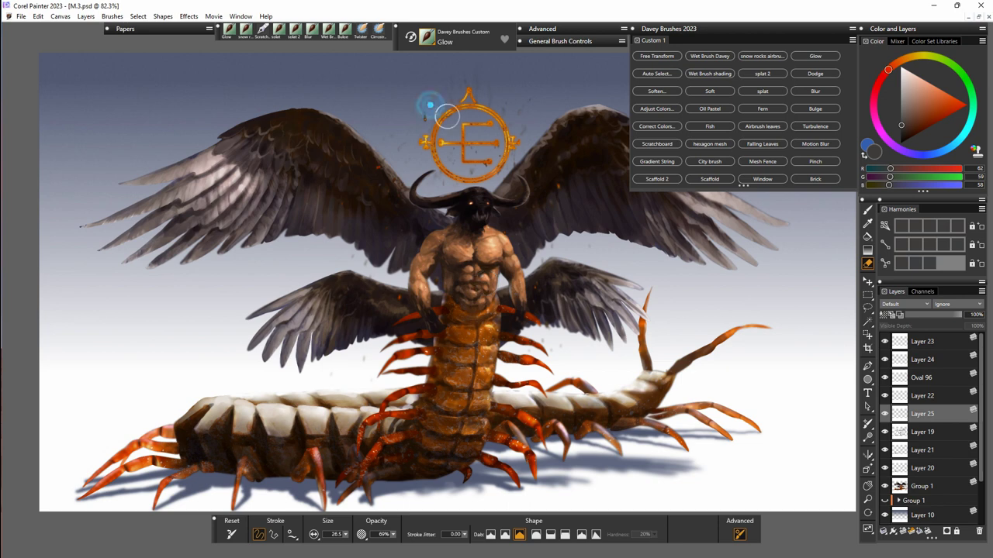
pyautogui.press('b')
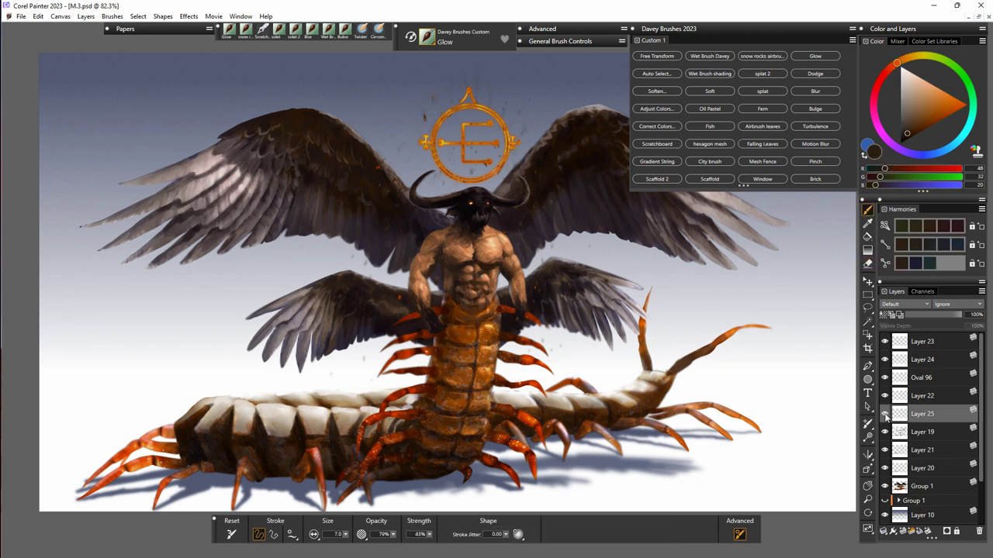
pyautogui.moveTo(960, 315); pyautogui.dragTo(940, 319)
pyautogui.click(890, 398)
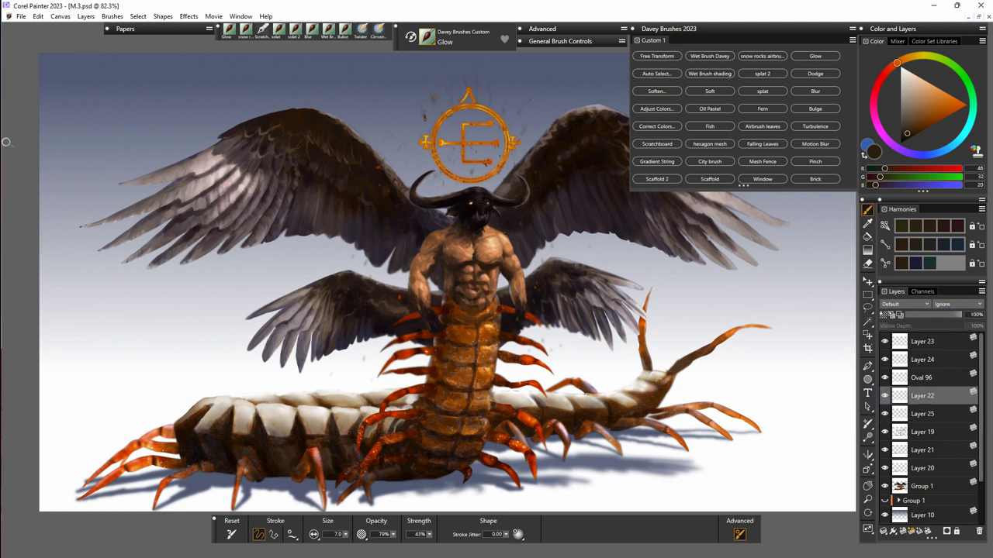
# Merge Layer 23 and Layer 24 down into the Oval 96 sigil layer.
pyautogui.click(891, 342)
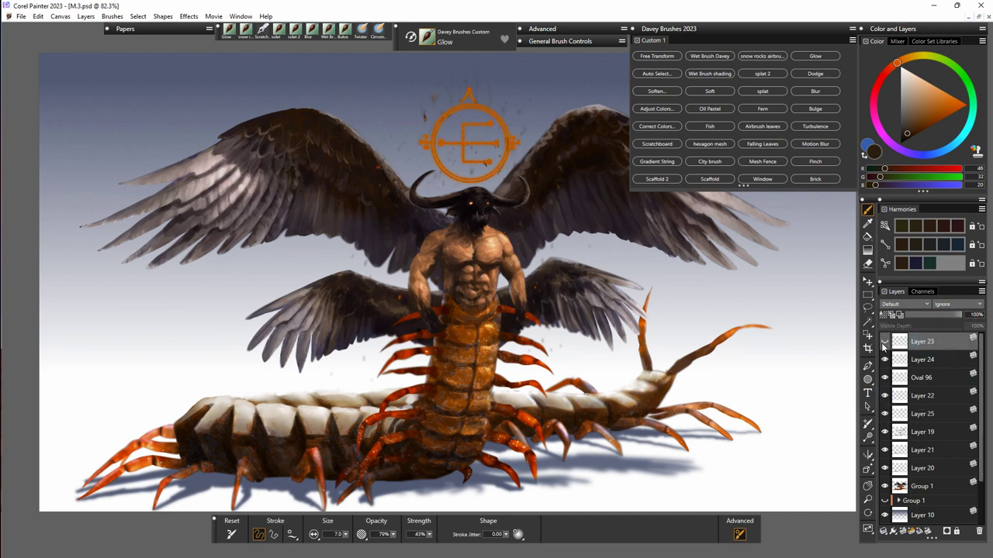
pyautogui.hotkey('ctrl', 'e')
pyautogui.hotkey('ctrl', 'e')
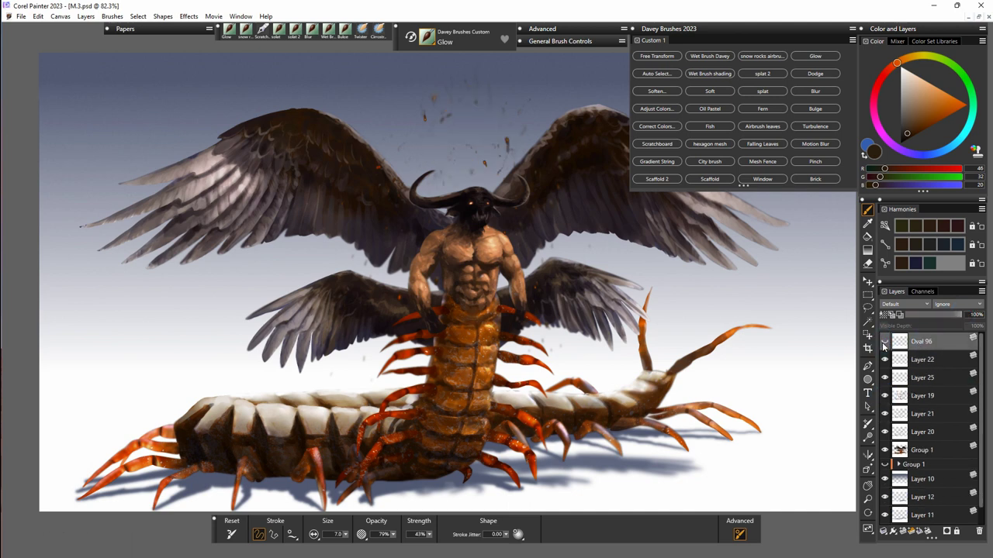
# Paste a reduced copy of the sigil beside one horn and a matching copy beside the other.
pyautogui.hotkey('ctrl', 'v')
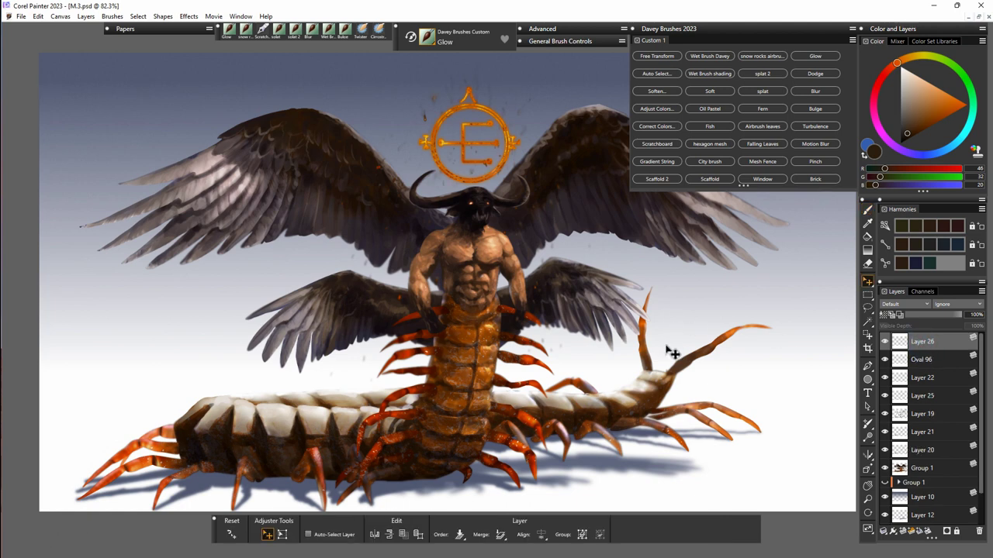
pyautogui.click(282, 534)
pyautogui.moveTo(420, 87); pyautogui.dragTo(475, 123)
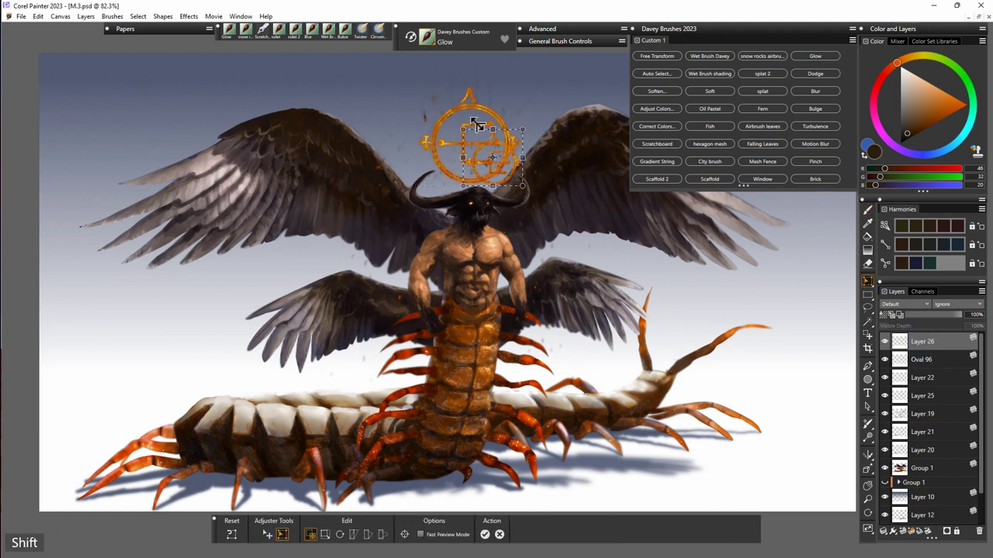
pyautogui.press('Return')
pyautogui.moveTo(499, 177); pyautogui.dragTo(548, 241)
pyautogui.hotkey('ctrl', 'v')
# Paste another sigil copy, scale it smaller, and place it beneath the medium sigil beside the right horn.
pyautogui.hotkey('ctrl', 'v')
pyautogui.click(281, 534)
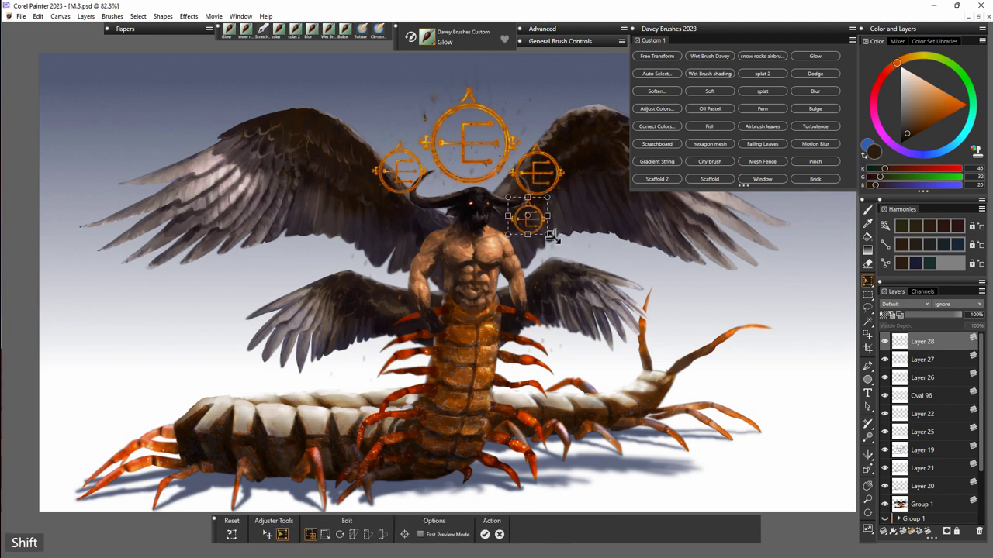
pyautogui.press('Return')
pyautogui.press('Up')
pyautogui.press('Up')
pyautogui.press('Up')
pyautogui.press('Up')
pyautogui.press('Up')
pyautogui.press('Up')
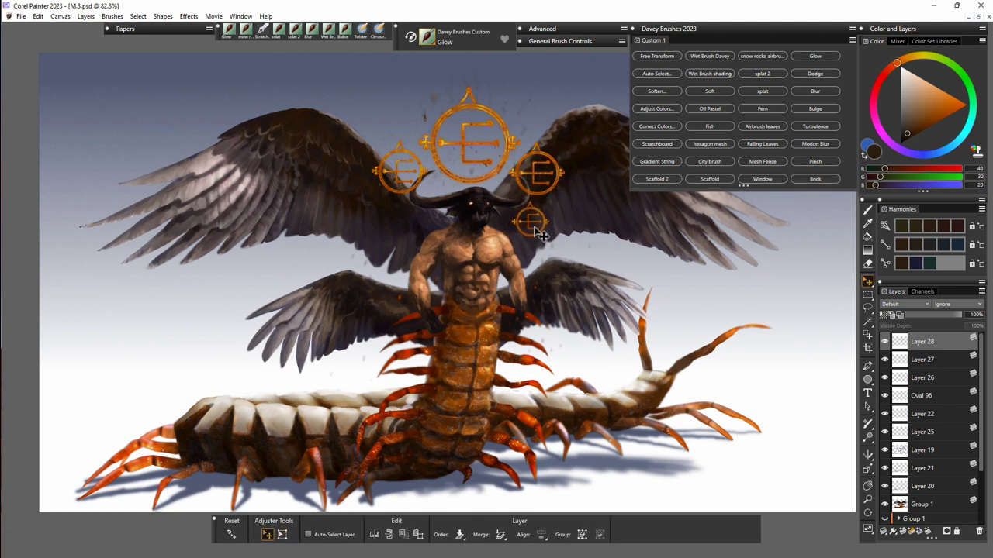
# Copy the small sigil and place the duplicate beneath the medium sigil on the opposite side of the head.
pyautogui.moveTo(535, 227); pyautogui.dragTo(457, 253)
pyautogui.hotkey('ctrl', 'c')
pyautogui.hotkey('ctrl', 'v')
# Paste two even smaller sigils and place one over each shoulder of the creature.
pyautogui.hotkey('ctrl', 'c')
pyautogui.hotkey('ctrl', 'v')
pyautogui.click(283, 536)
pyautogui.press('Return')
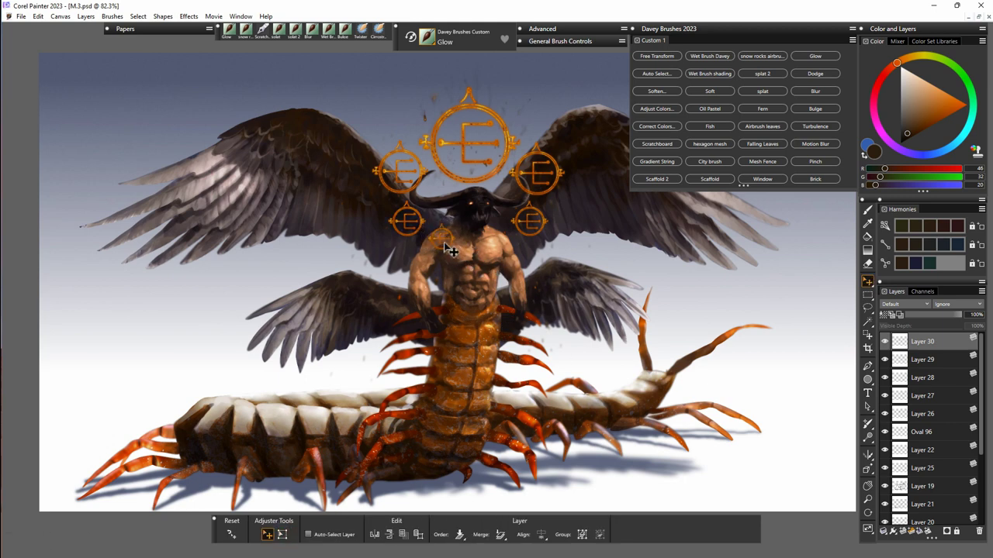
pyautogui.hotkey('ctrl', 'v')
pyautogui.moveTo(457, 244); pyautogui.dragTo(510, 252)
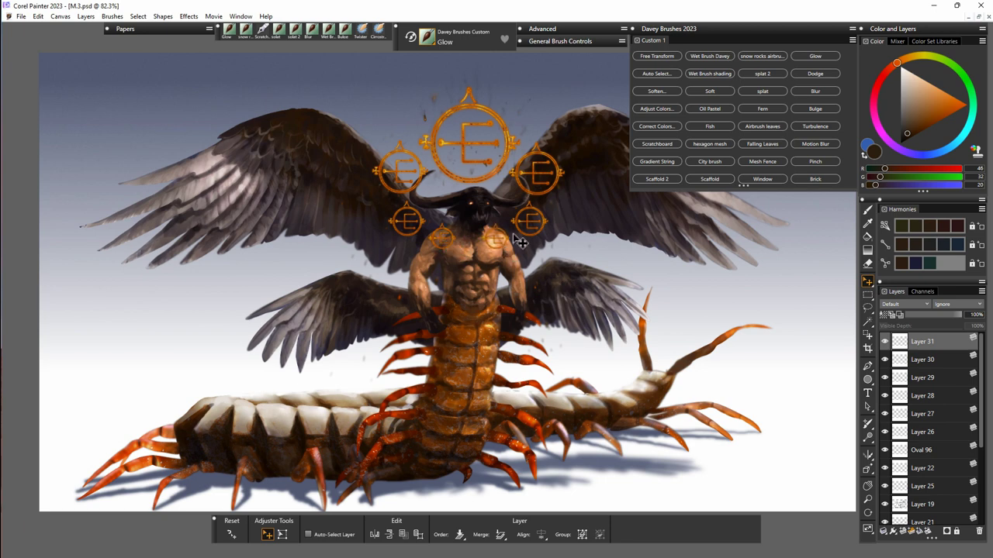
# Merge the two shoulder sigils into Layer 30 and hide that layer.
pyautogui.hotkey('ctrl', 'e')
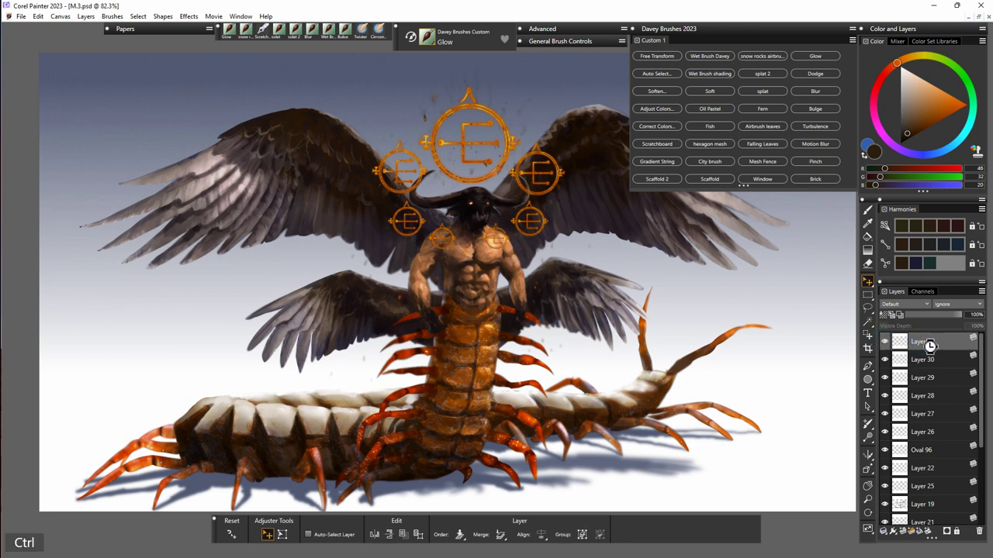
pyautogui.click(884, 342)
pyautogui.click(885, 359)
pyautogui.click(885, 360)
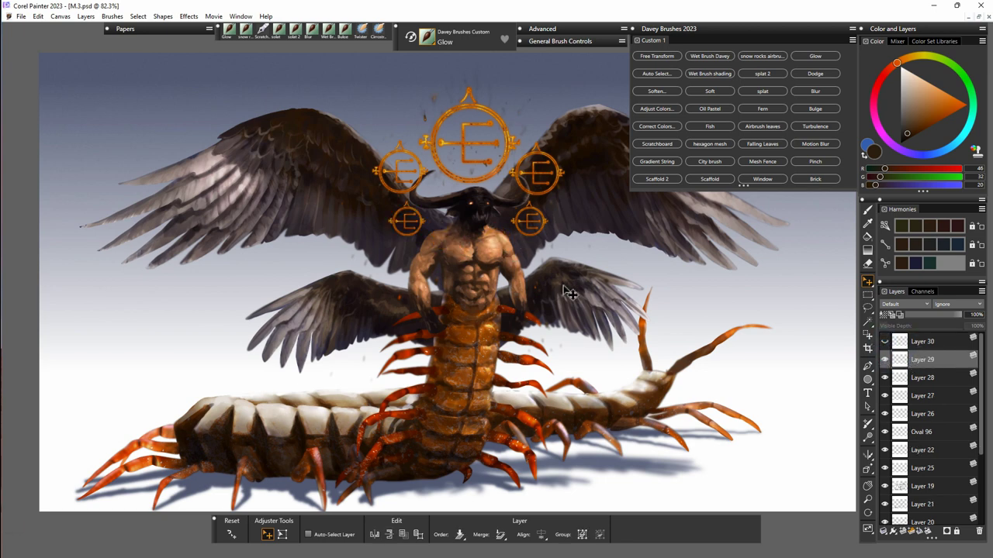
# Nudge the small sigils on Layer 29 and Layer 28 inward towards the head.
pyautogui.press('Right')
pyautogui.press('Right')
pyautogui.press('Right')
pyautogui.press('Right')
pyautogui.click(923, 378)
pyautogui.press('Left')
pyautogui.press('Left')
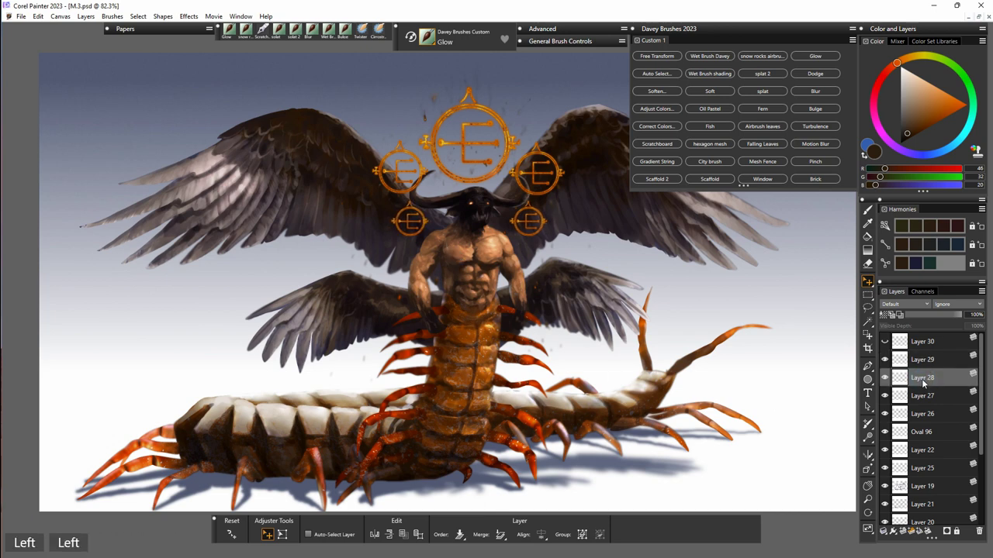
pyautogui.press('Left')
pyautogui.press('Left')
# Erase the parts of the side sigils on Layers 26 to 28 that overlap the horns.
pyautogui.click(918, 399)
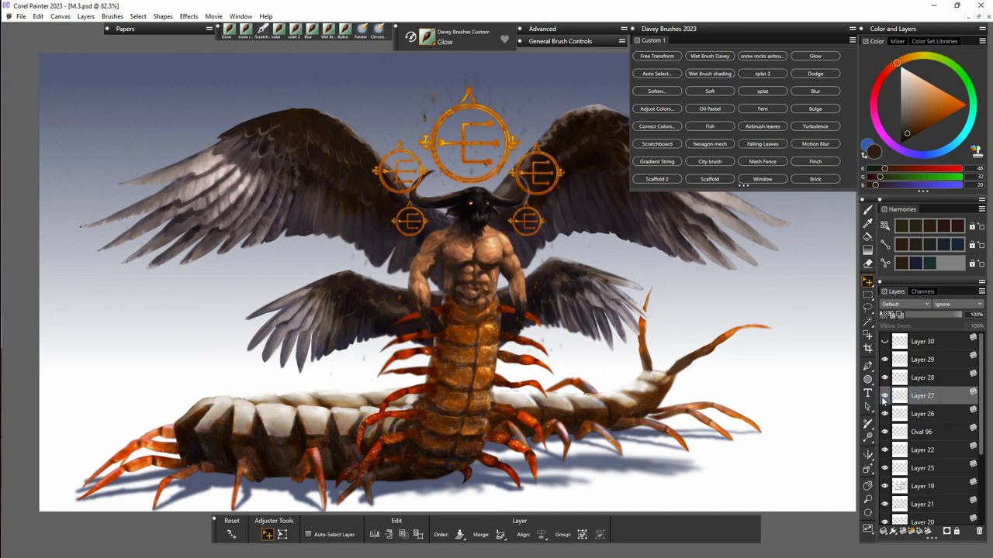
pyautogui.press('n')
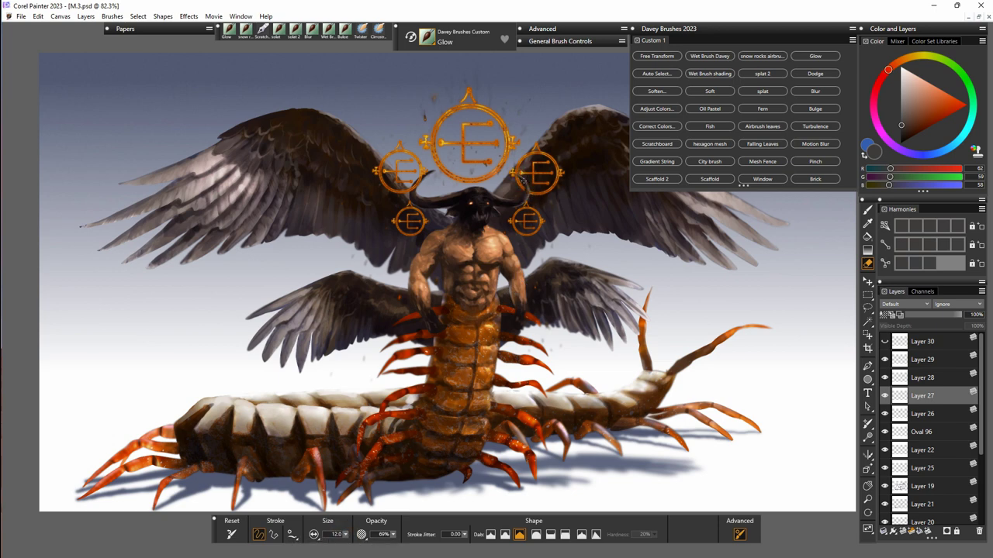
pyautogui.click(920, 378)
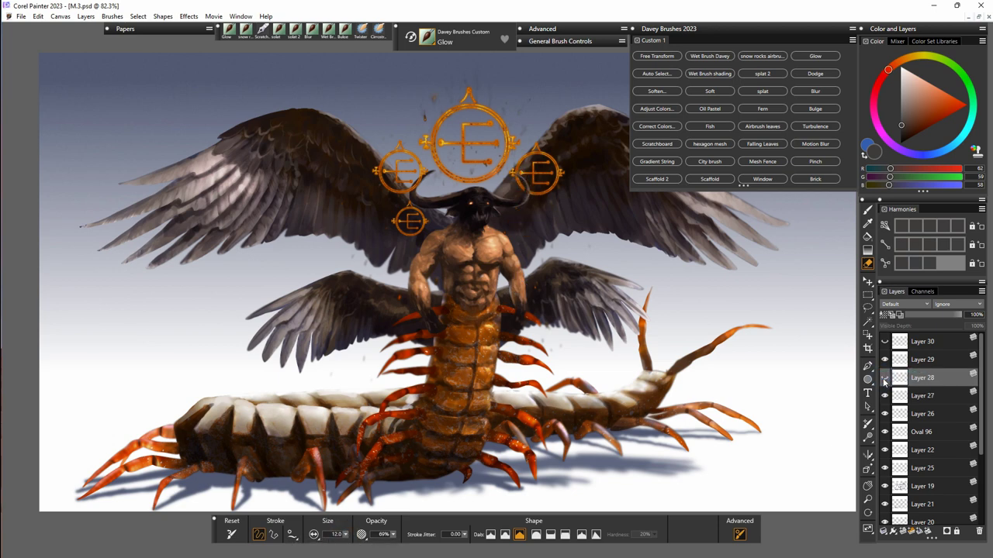
pyautogui.click(922, 392)
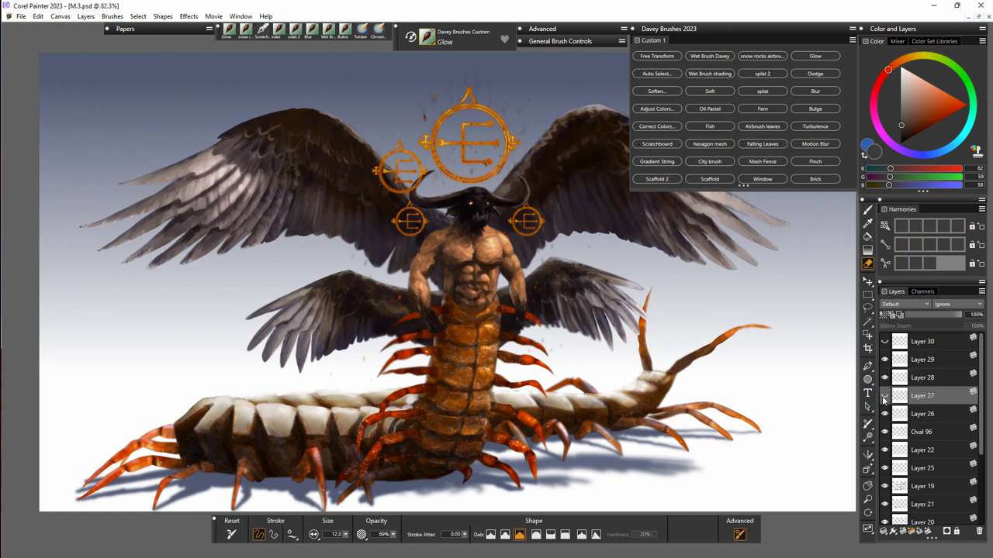
pyautogui.click(889, 414)
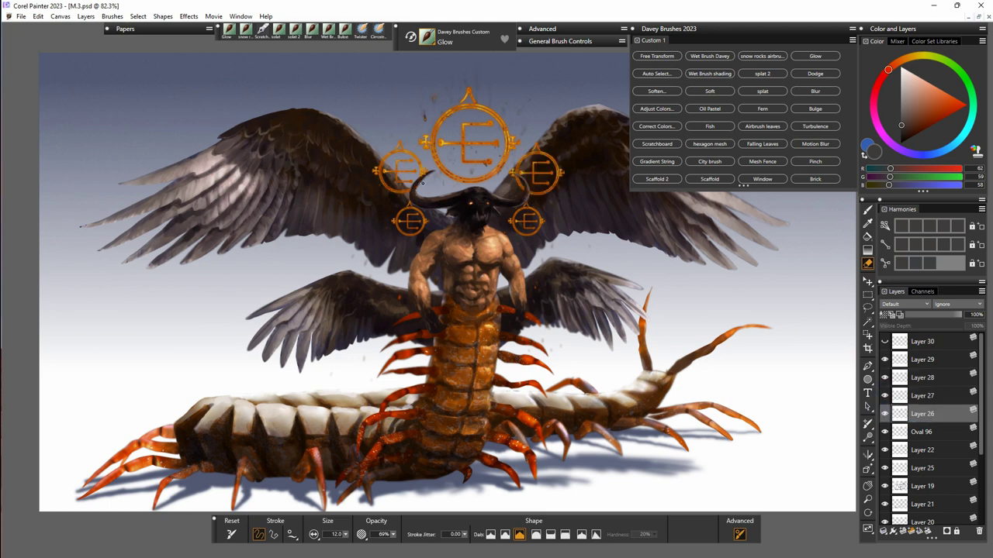
pyautogui.press('b')
# Add a new layer at the bottom of the layer stack, directly above the Canvas.
pyautogui.keyDown('alt'); pyautogui.click(483, 313); pyautogui.keyUp('alt')
pyautogui.click(868, 282)
pyautogui.moveTo(980, 395); pyautogui.dragTo(979, 531)
pyautogui.click(923, 516)
pyautogui.click(902, 532)
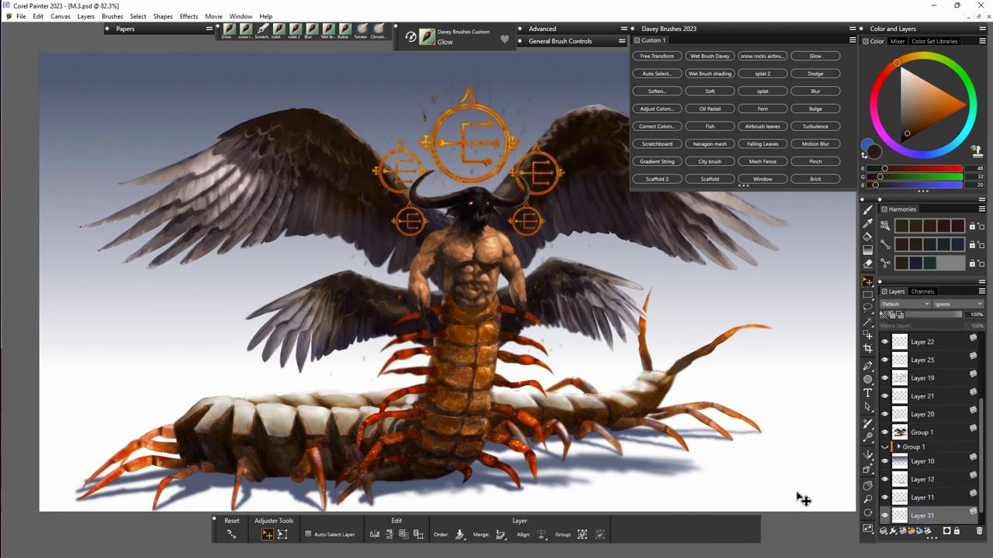
# Fill the new bottom layer with blue-grey, trying RGB 84, 87, 92 and settling on RGB 118, 121, 128.
pyautogui.click(902, 113)
pyautogui.click(933, 152)
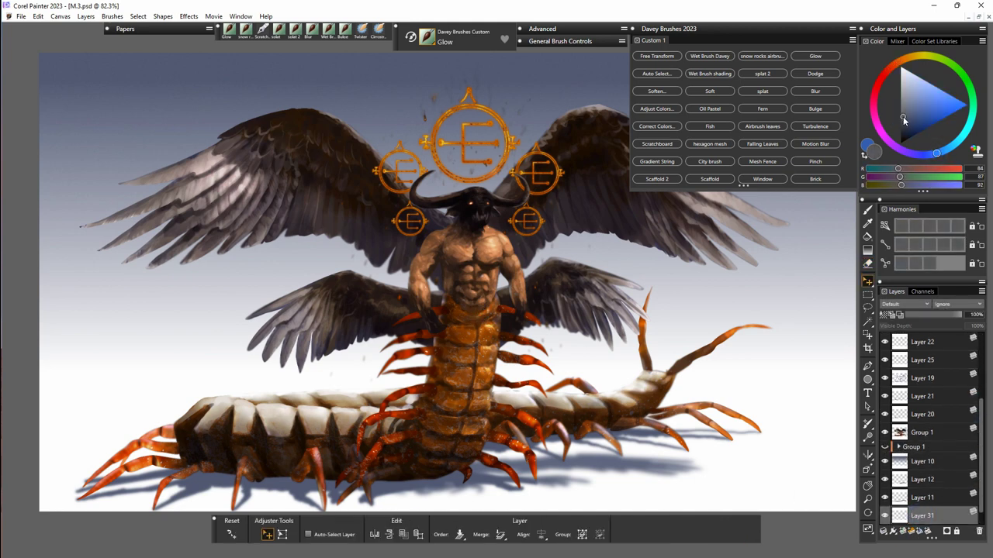
pyautogui.press('k')
pyautogui.click(797, 389)
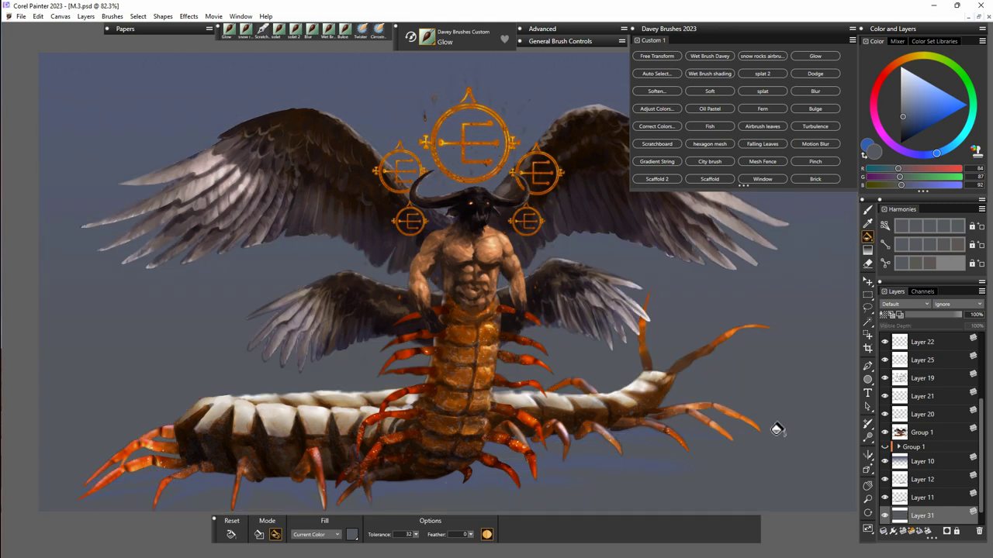
pyautogui.click(903, 106)
pyautogui.click(785, 397)
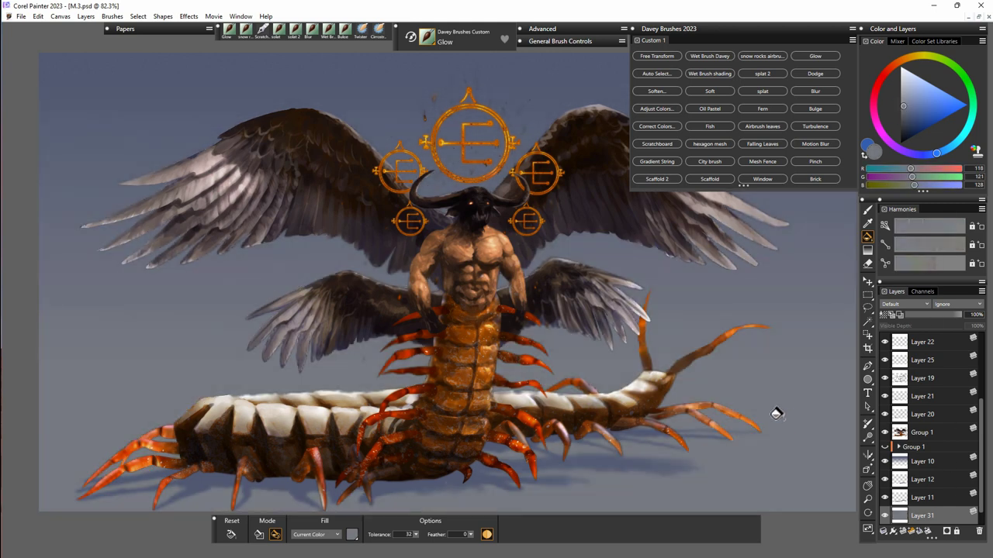
# Hide the Layer 10 gradient and merge Layer 12 into the Layer 11 shadow layer.
pyautogui.click(884, 464)
pyautogui.click(883, 463)
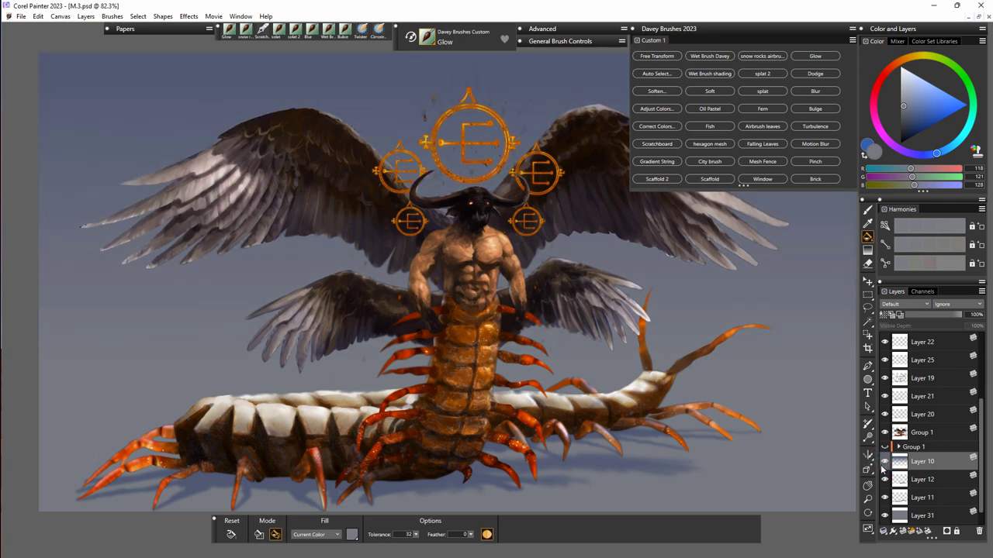
pyautogui.click(884, 463)
pyautogui.press('Delete')
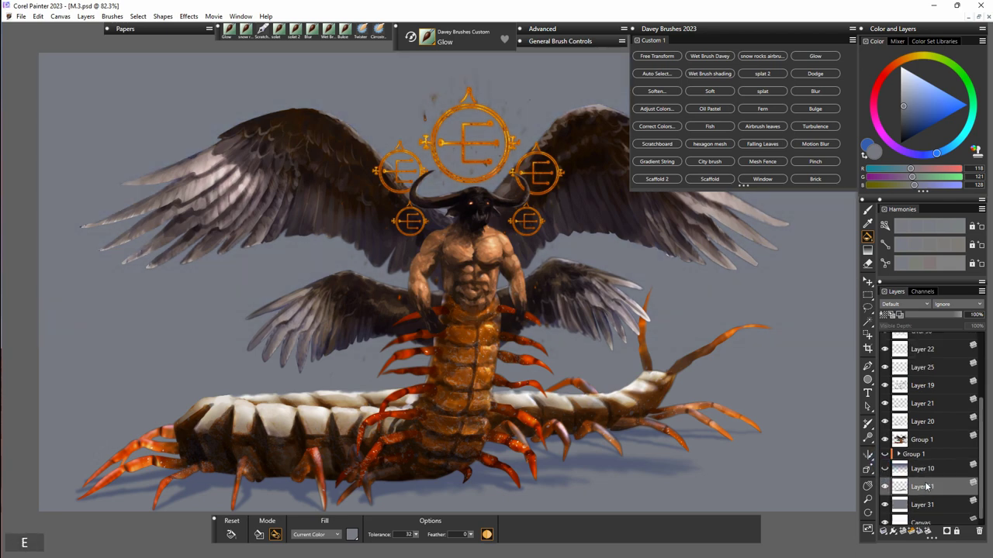
# Darken the ground shadow on Layer 11 with Adjust Color, using Saturation -3% and Value -71%.
pyautogui.click(657, 109)
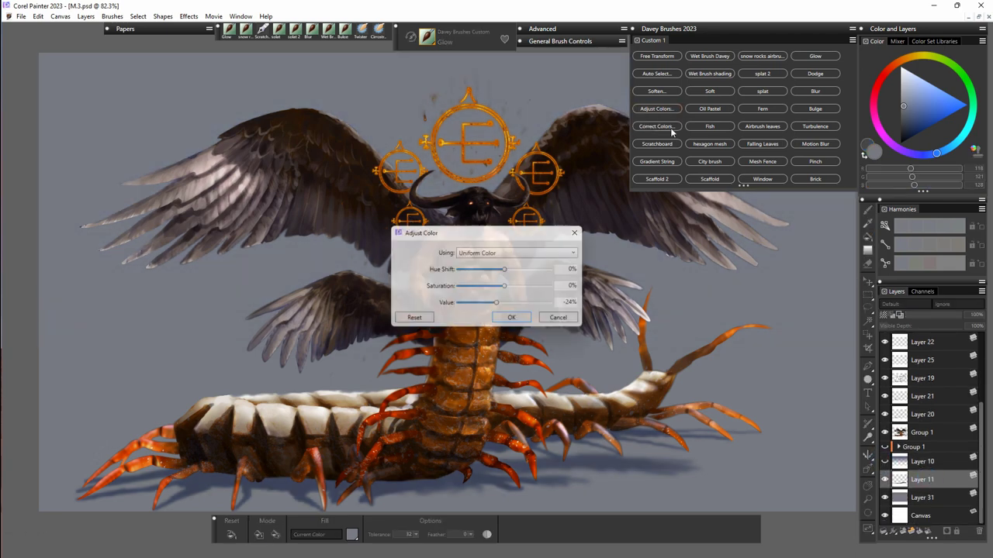
pyautogui.moveTo(504, 304); pyautogui.dragTo(482, 309)
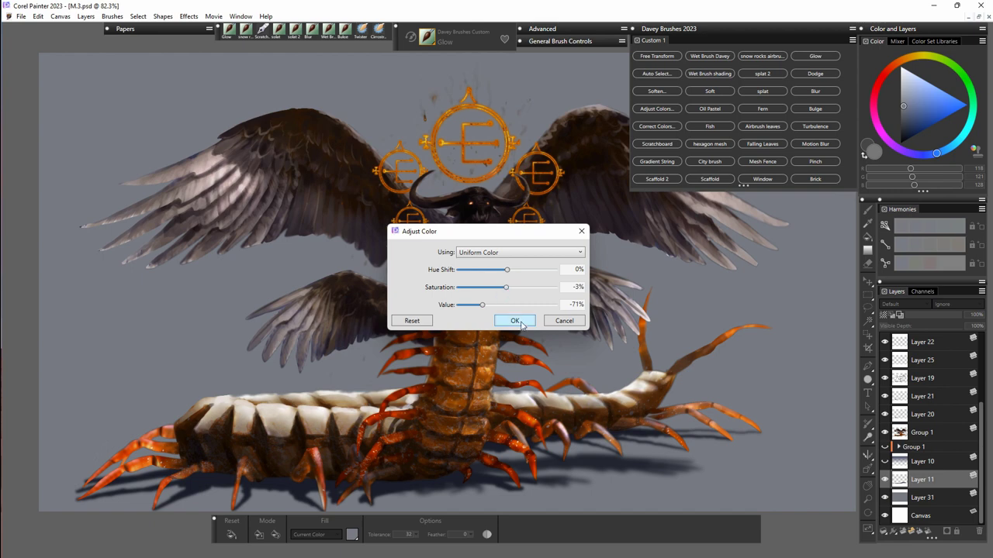
pyautogui.click(515, 321)
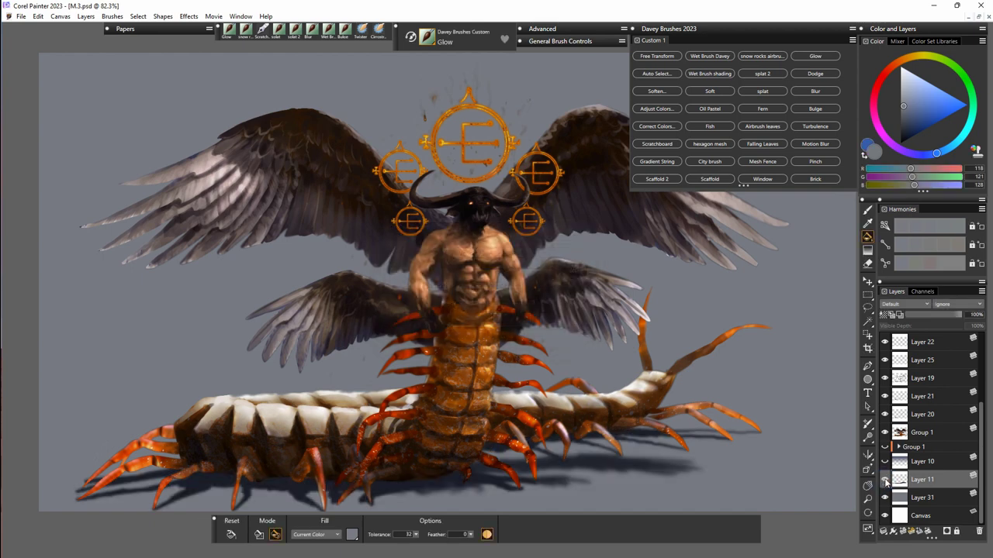
# Show Layer 10 and shift its gradient to red-orange with Color Correction, raising the red and upper green curves and lowering blue.
pyautogui.click(885, 463)
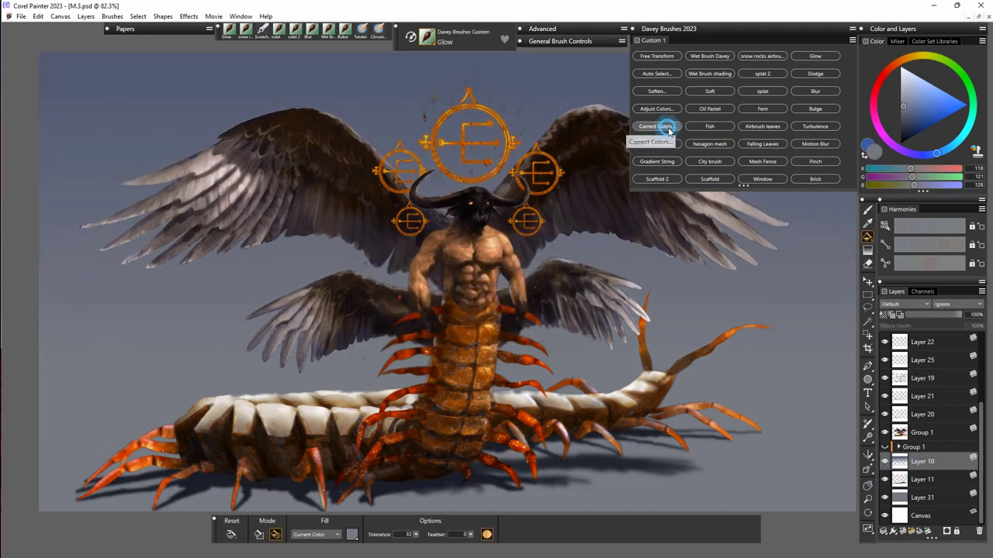
pyautogui.click(656, 125)
pyautogui.click(817, 325)
pyautogui.moveTo(718, 371); pyautogui.dragTo(708, 310)
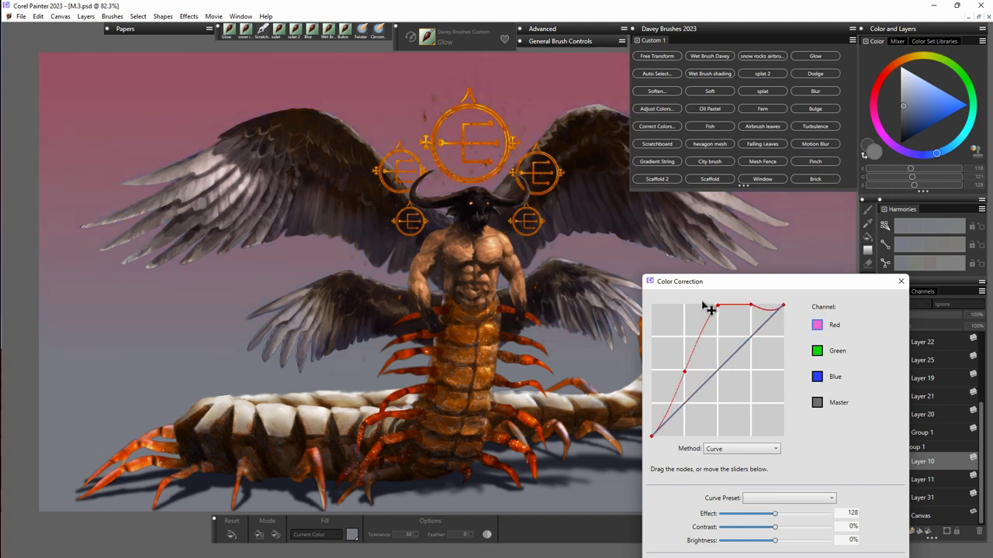
pyautogui.click(817, 350)
pyautogui.moveTo(754, 333); pyautogui.dragTo(742, 295)
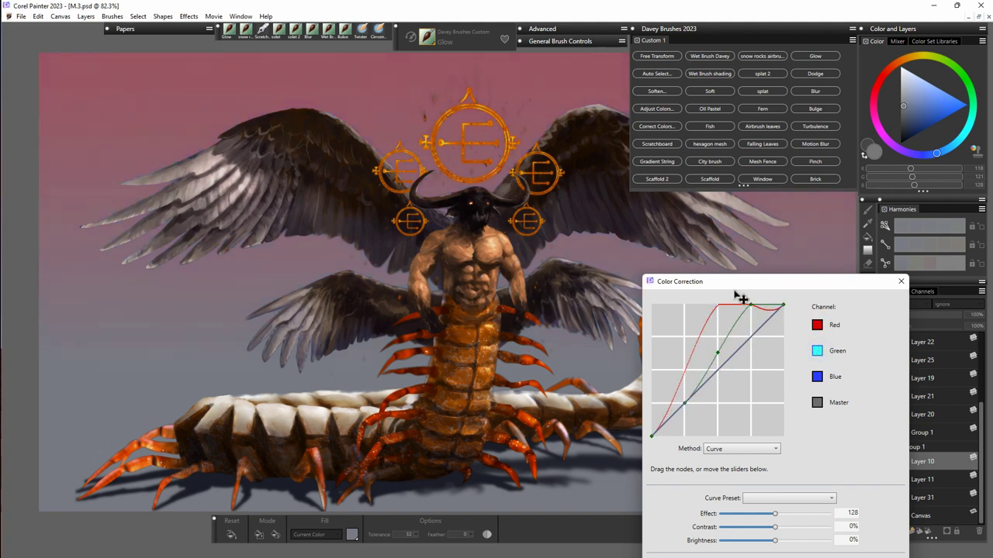
pyautogui.moveTo(691, 403); pyautogui.dragTo(707, 420)
pyautogui.click(816, 377)
pyautogui.moveTo(721, 365); pyautogui.dragTo(724, 401)
pyautogui.moveTo(752, 357); pyautogui.dragTo(762, 380)
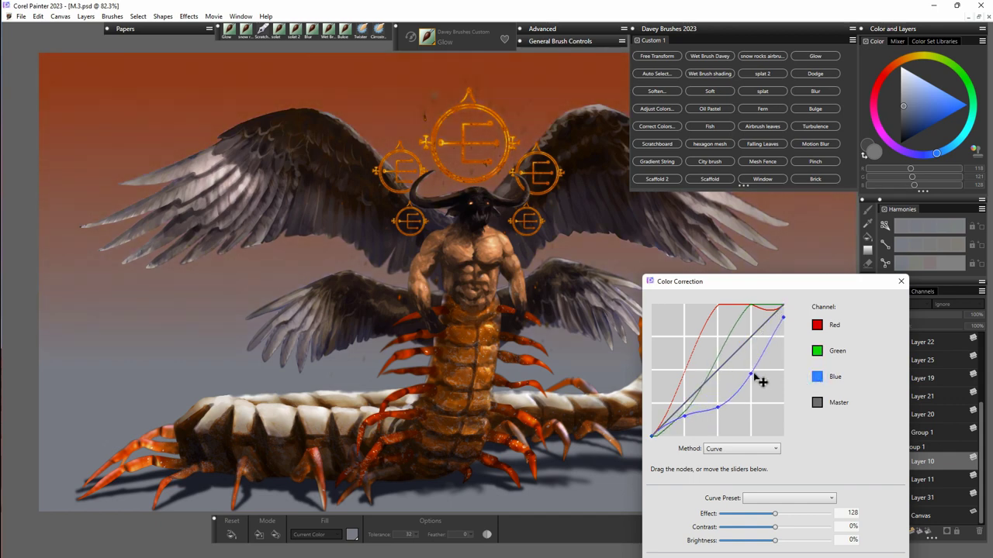
pyautogui.click(852, 557)
# Reduce the Layer 10 gradient's opacity to roughly half and compare the background with the layer hidden.
pyautogui.click(885, 462)
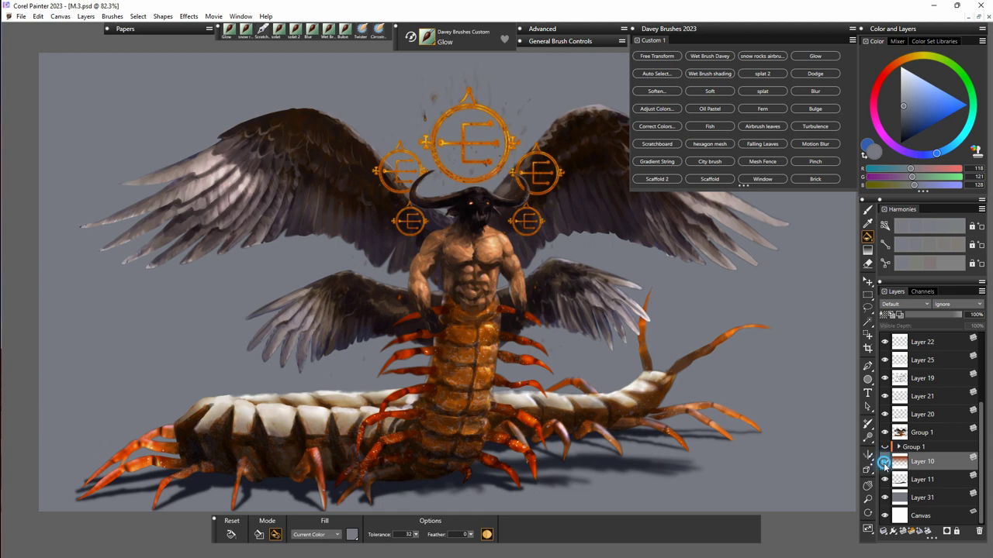
pyautogui.click(885, 463)
pyautogui.click(937, 315)
pyautogui.click(885, 463)
pyautogui.click(885, 463)
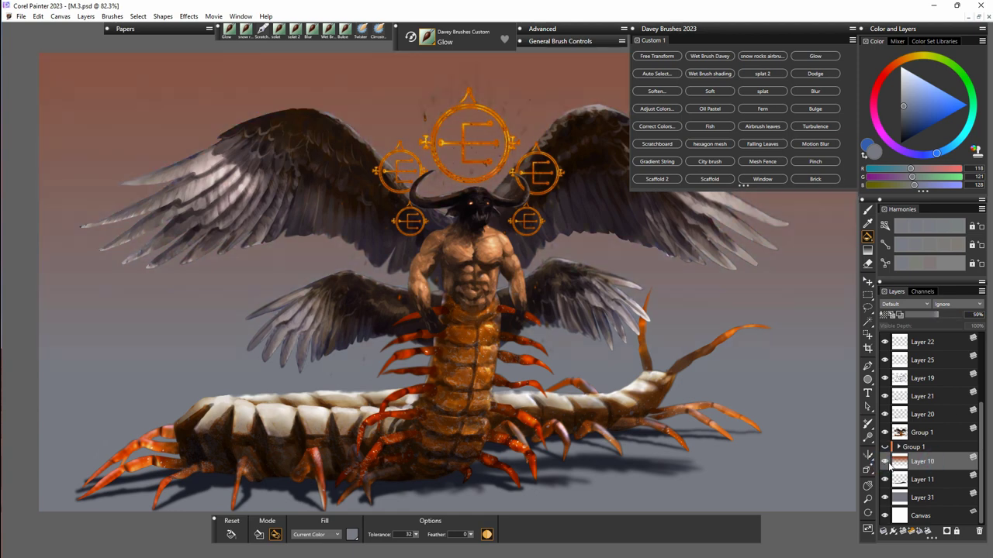
# Paste a copy of the Layer 10 gradient, hide the copy, and raise Layer 10's opacity to 100%.
pyautogui.hotkey('ctrl', 'v')
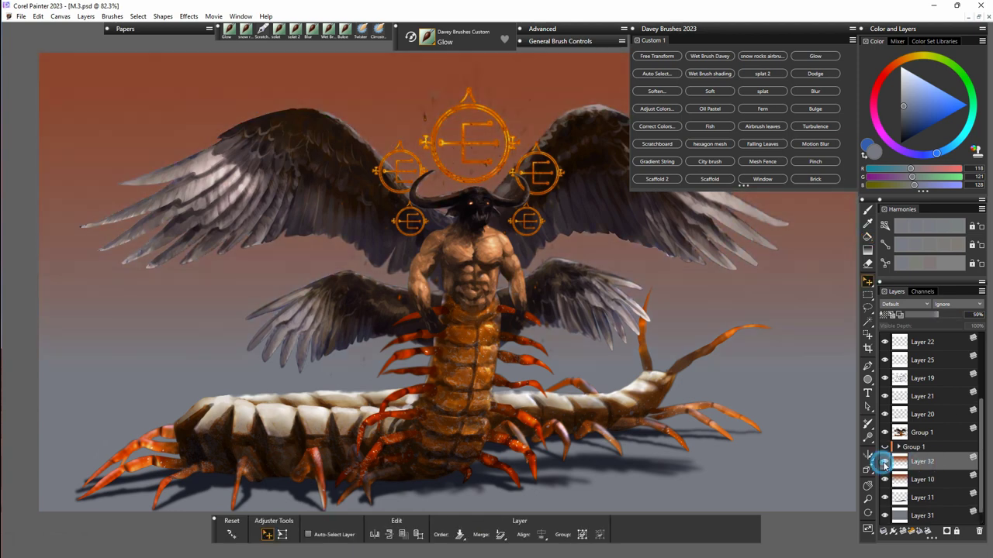
pyautogui.click(885, 462)
pyautogui.click(925, 481)
pyautogui.click(961, 315)
pyautogui.click(885, 481)
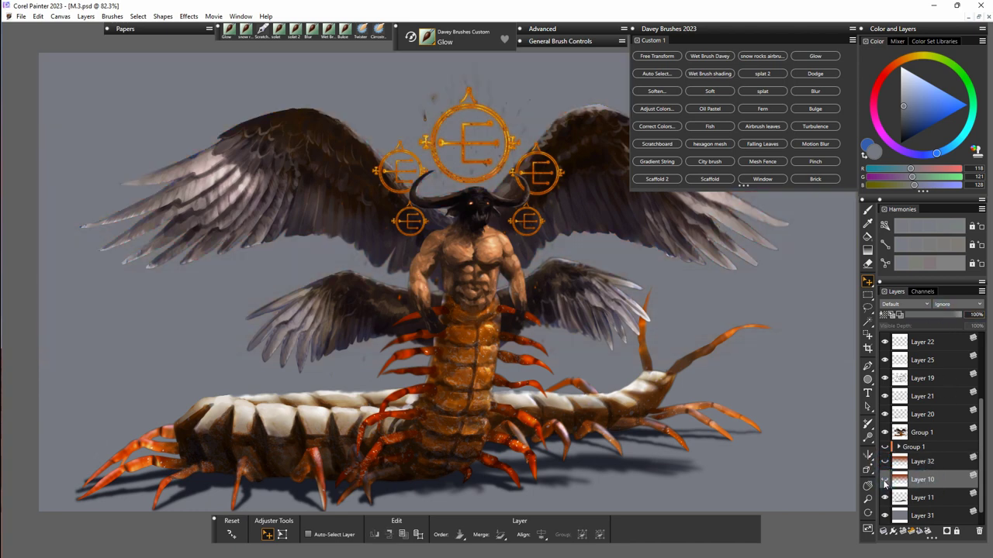
pyautogui.click(885, 480)
# Flip the Layer 10 gradient vertically and move it slightly down so its hard edge forms the horizon behind the creature.
pyautogui.click(390, 535)
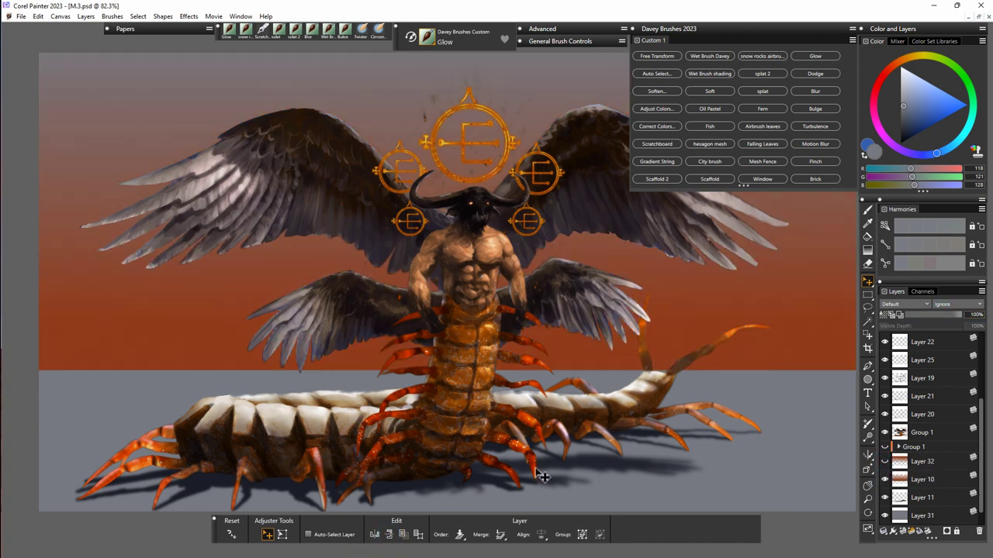
pyautogui.moveTo(523, 365)
pyautogui.mouseDown()
pyautogui.moveTo(531, 419)
pyautogui.moveTo(528, 377)
pyautogui.mouseUp()
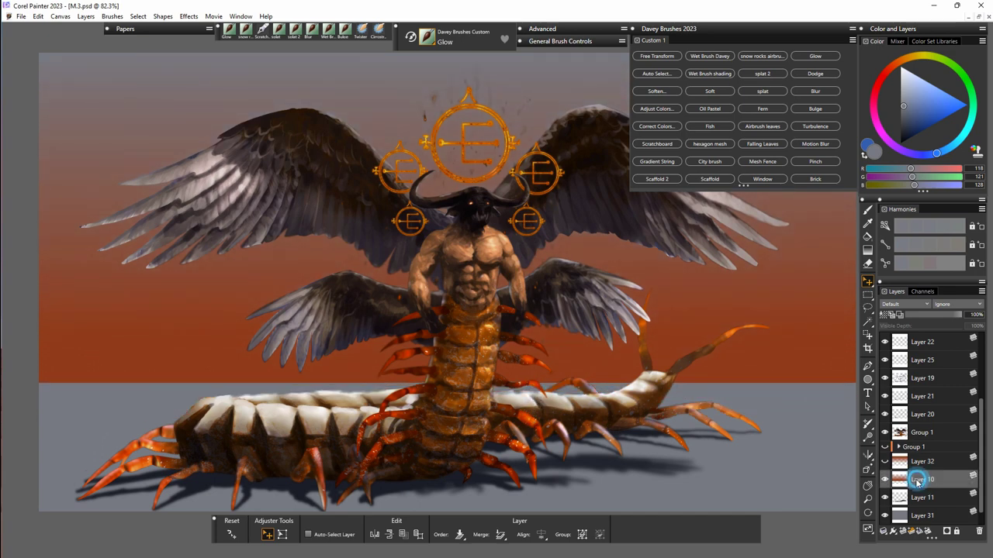
pyautogui.click(886, 480)
pyautogui.click(886, 481)
# Erase rough, jagged mountain silhouettes out of the Layer 10 gradient along the horizon on both sides of the creature.
pyautogui.press('n')
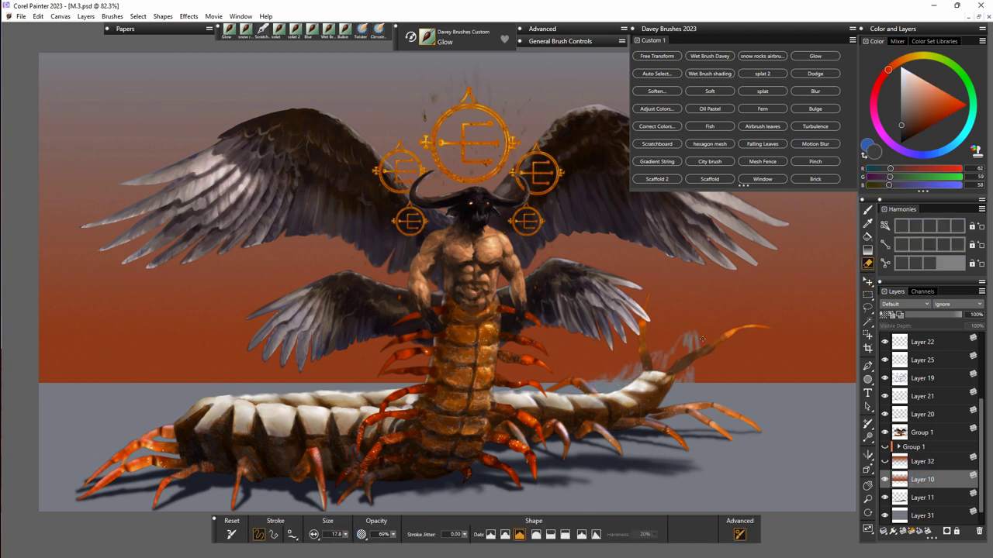
pyautogui.moveTo(708, 400)
pyautogui.mouseDown()
pyautogui.moveTo(724, 382)
pyautogui.moveTo(704, 334)
pyautogui.moveTo(723, 360)
pyautogui.moveTo(778, 392)
pyautogui.moveTo(750, 374)
pyautogui.moveTo(779, 377)
pyautogui.mouseUp()
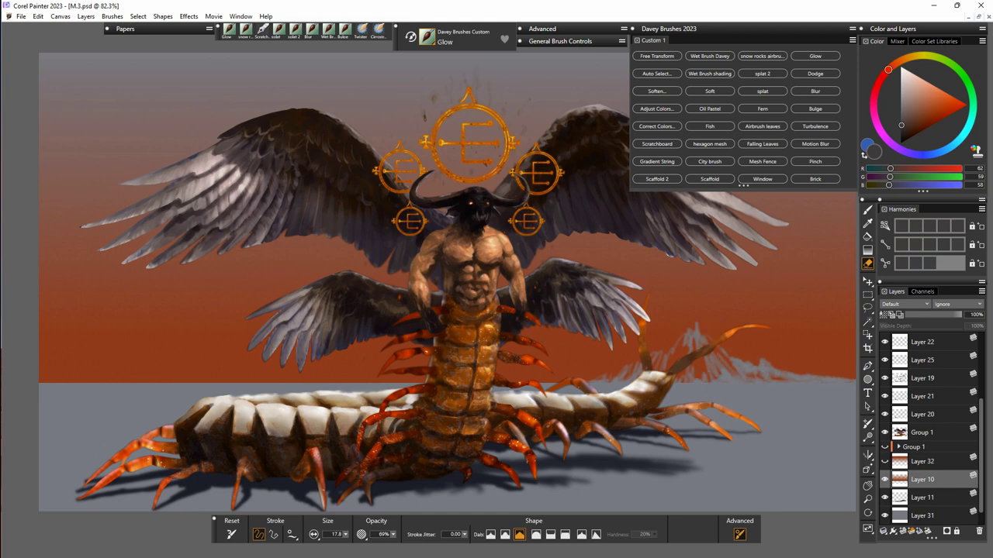
pyautogui.moveTo(230, 381)
pyautogui.mouseDown()
pyautogui.moveTo(189, 375)
pyautogui.moveTo(120, 393)
pyautogui.moveTo(180, 355)
pyautogui.moveTo(99, 354)
pyautogui.mouseUp()
pyautogui.moveTo(41, 384); pyautogui.dragTo(56, 370)
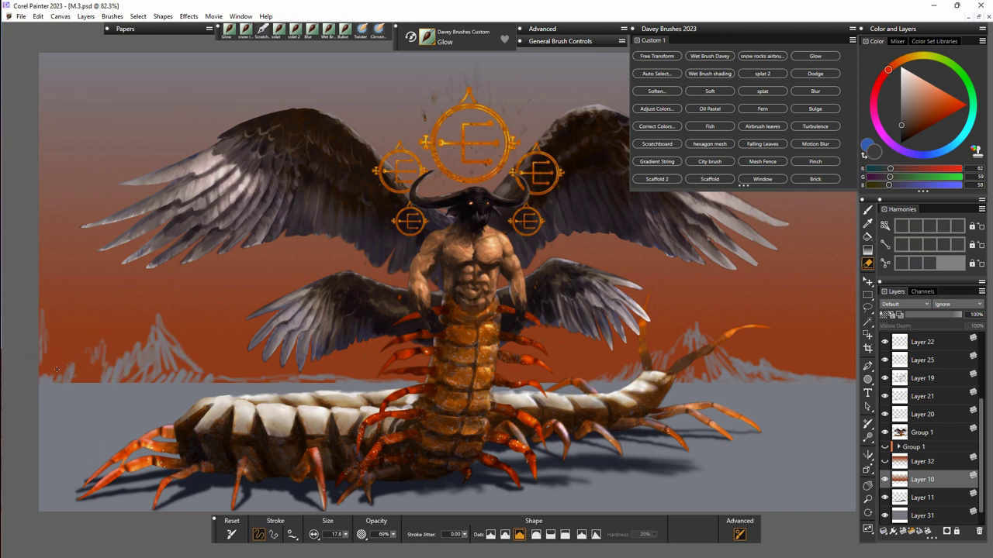
pyautogui.moveTo(110, 352)
pyautogui.mouseDown()
pyautogui.moveTo(61, 333)
pyautogui.moveTo(96, 356)
pyautogui.moveTo(65, 342)
pyautogui.moveTo(75, 380)
pyautogui.moveTo(54, 388)
pyautogui.moveTo(83, 383)
pyautogui.moveTo(75, 359)
pyautogui.moveTo(89, 367)
pyautogui.moveTo(52, 314)
pyautogui.moveTo(103, 341)
pyautogui.mouseUp()
pyautogui.moveTo(162, 325)
pyautogui.mouseDown()
pyautogui.moveTo(240, 375)
pyautogui.moveTo(184, 365)
pyautogui.moveTo(167, 387)
pyautogui.mouseUp()
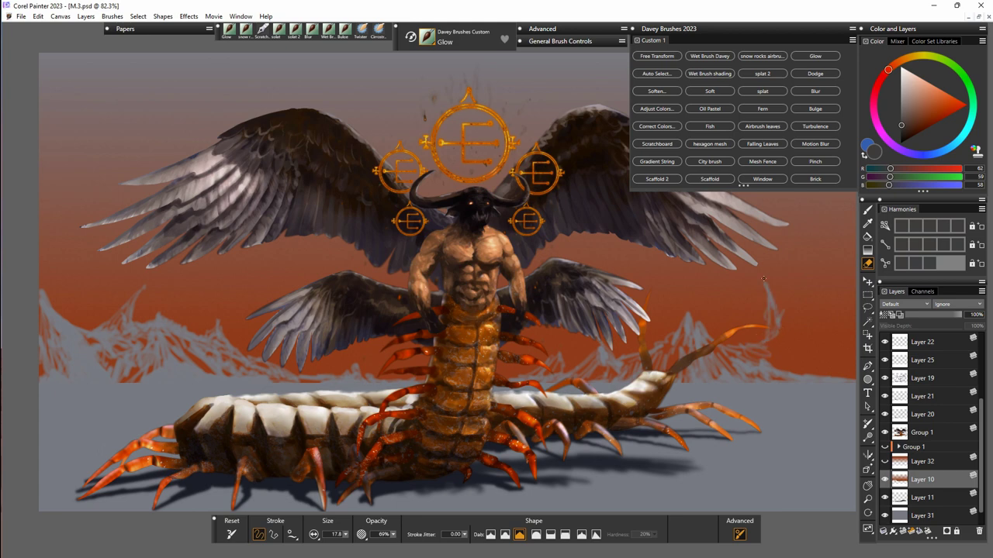
pyautogui.moveTo(764, 278)
pyautogui.mouseDown()
pyautogui.moveTo(805, 288)
pyautogui.moveTo(813, 260)
pyautogui.moveTo(846, 325)
pyautogui.moveTo(812, 238)
pyautogui.moveTo(845, 349)
pyautogui.moveTo(791, 320)
pyautogui.moveTo(854, 343)
pyautogui.mouseUp()
pyautogui.moveTo(782, 354)
pyautogui.mouseDown()
pyautogui.moveTo(733, 363)
pyautogui.moveTo(793, 320)
pyautogui.moveTo(806, 371)
pyautogui.moveTo(768, 380)
pyautogui.mouseUp()
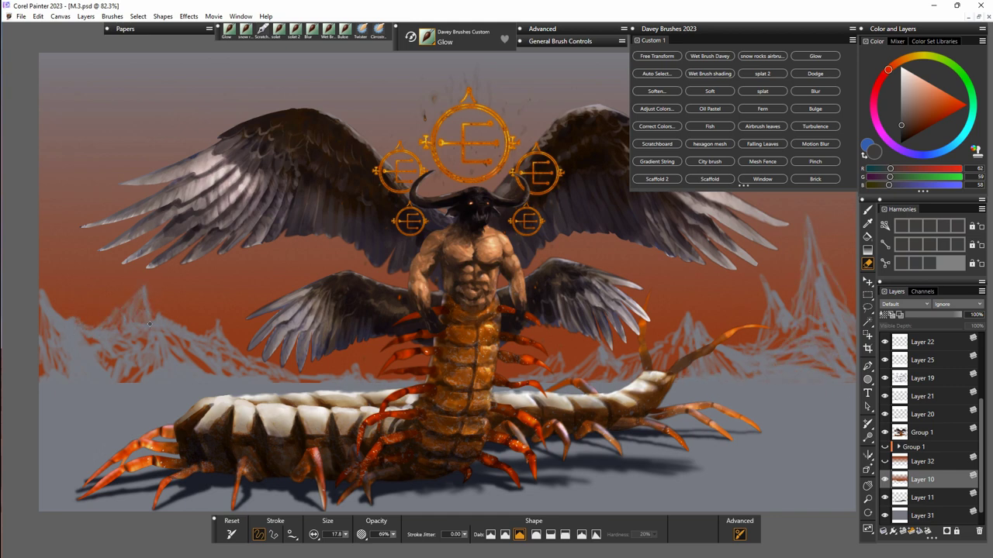
pyautogui.moveTo(140, 383)
pyautogui.mouseDown()
pyautogui.moveTo(95, 361)
pyautogui.moveTo(137, 372)
pyautogui.mouseUp()
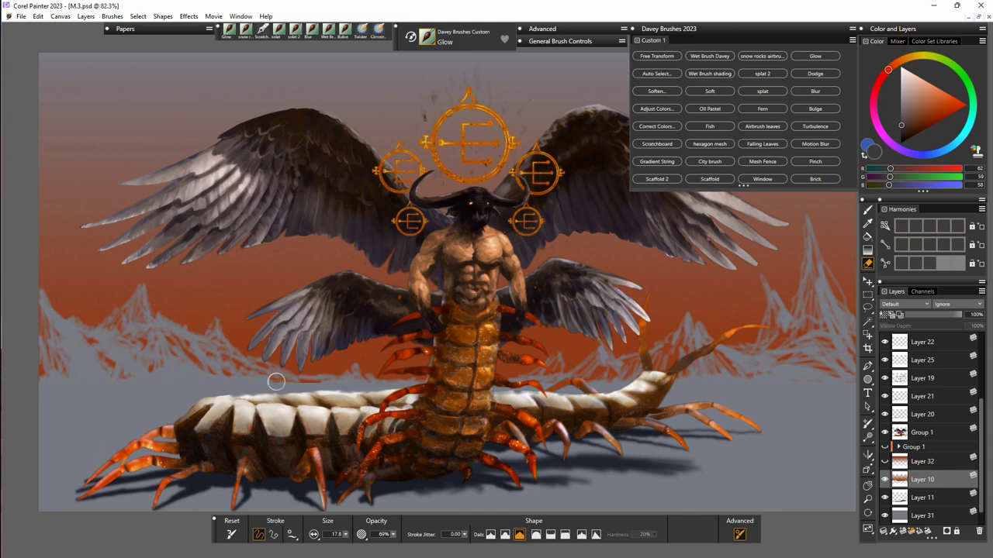
# Soften the Layer 10 mountains with a Gaussian amount of 5.63 and blend them with the visible Layer 32 at 35% opacity.
pyautogui.click(672, 92)
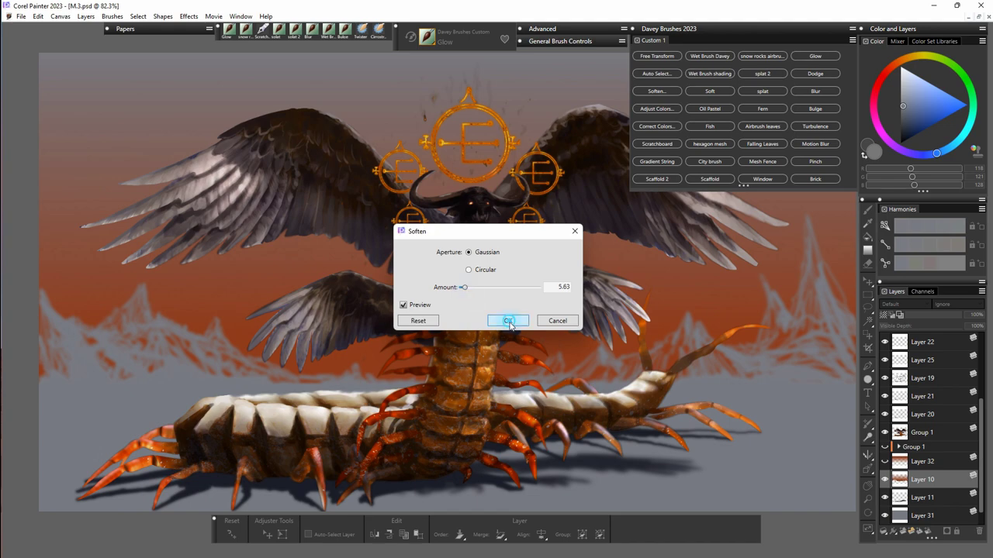
pyautogui.click(509, 321)
pyautogui.click(903, 462)
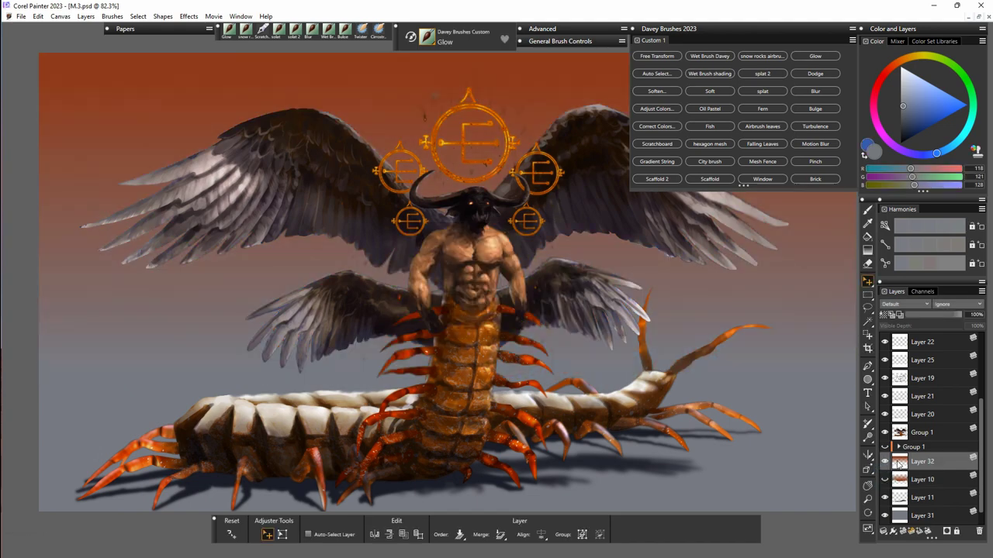
pyautogui.click(885, 480)
pyautogui.click(923, 480)
pyautogui.click(921, 315)
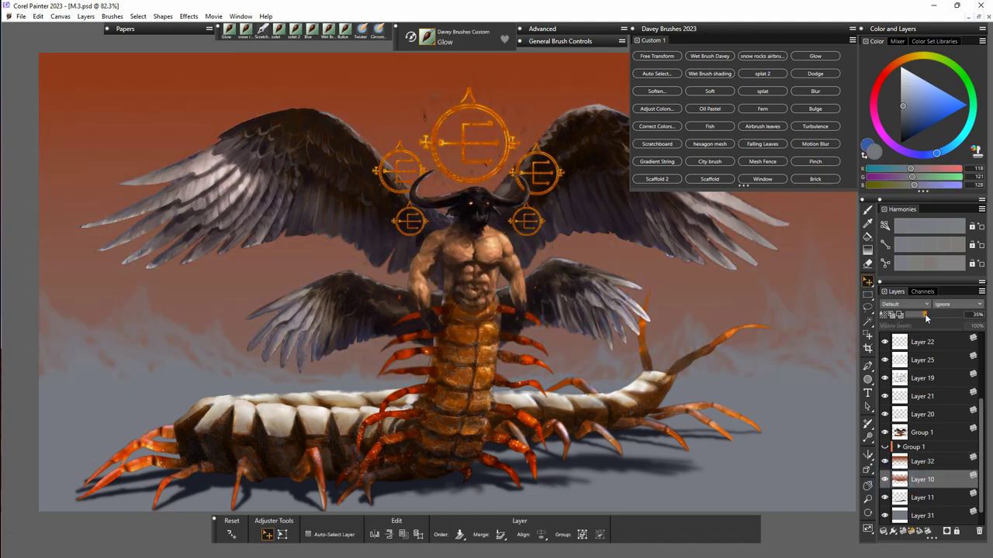
pyautogui.click(886, 482)
pyautogui.click(884, 482)
# Reorder the stack, placing Layer 30 directly above Layer 32 and the Layer 11 shadow above the hidden Group 1.
pyautogui.scroll(-1, 980, 417)
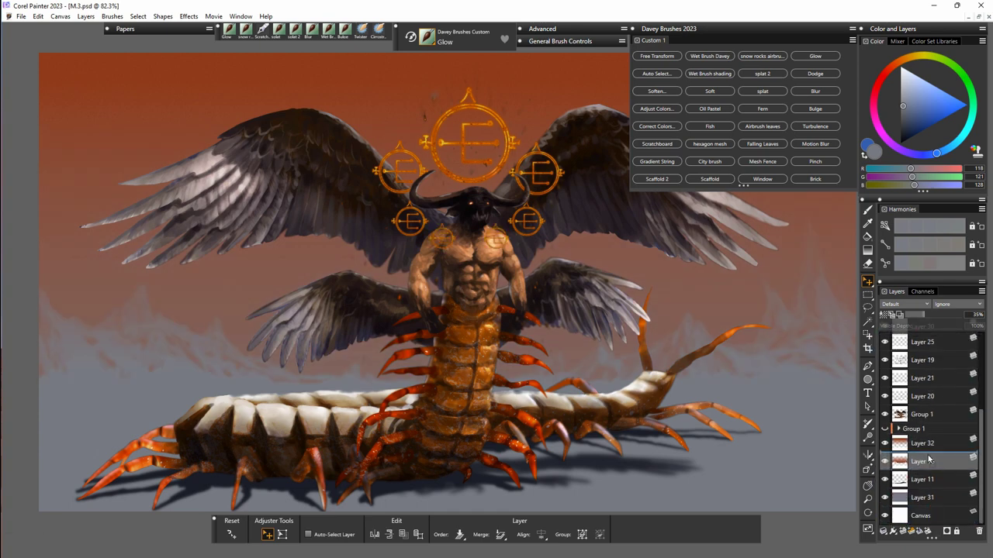
pyautogui.moveTo(929, 459); pyautogui.dragTo(931, 443)
pyautogui.moveTo(932, 479); pyautogui.dragTo(980, 346)
# Group all creature layers from the top of the stack down to the Layer 11 shadow.
pyautogui.click(926, 345)
pyautogui.moveTo(980, 411); pyautogui.dragTo(981, 465)
pyautogui.keyDown('shift'); pyautogui.click(929, 452); pyautogui.keyUp('shift')
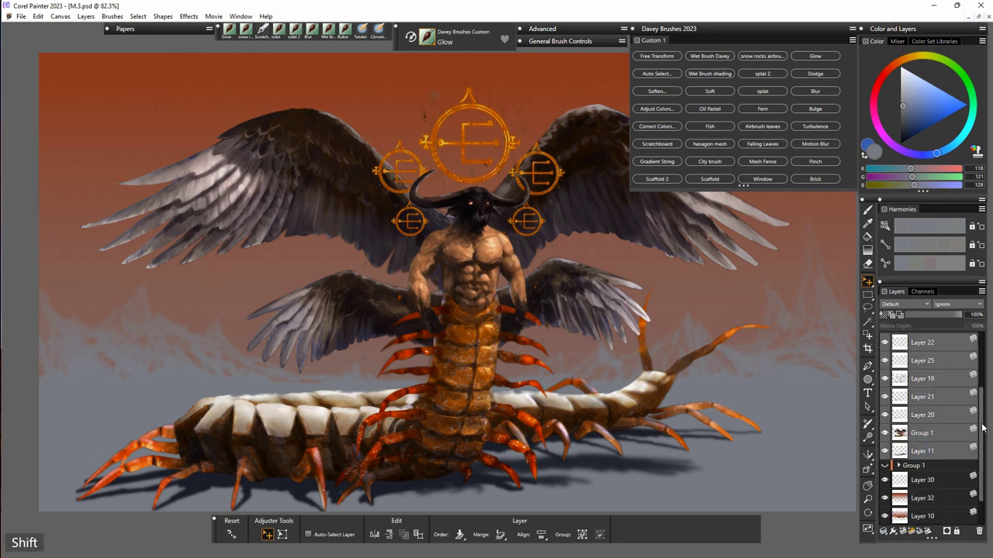
pyautogui.hotkey('ctrl', 'g')
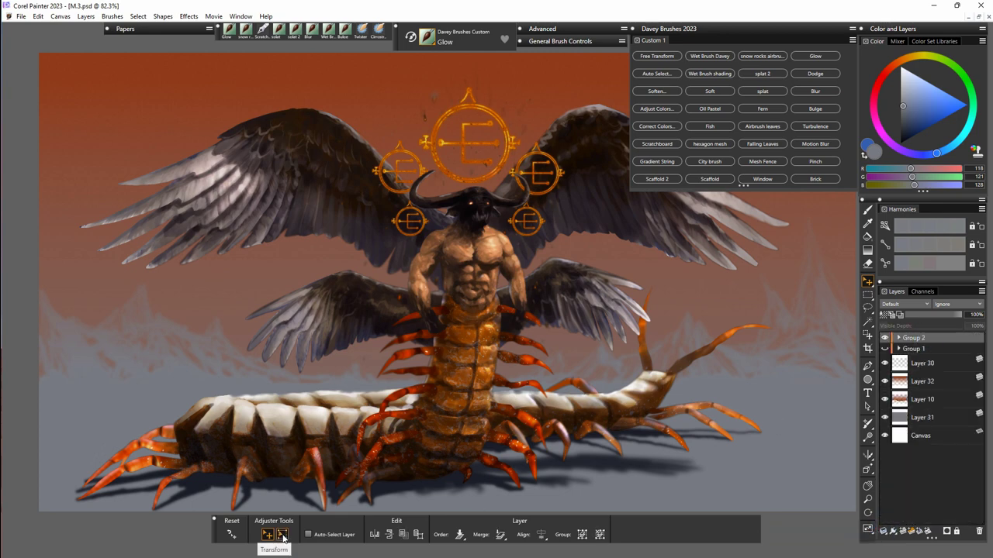
# Enlarge Group 2 with Transform beyond the canvas edges, collapsing the Davey Brushes 2023 palette to clear the view.
pyautogui.click(283, 535)
pyautogui.moveTo(39, 52); pyautogui.dragTo(15, 38)
pyautogui.doubleClick(747, 28)
pyautogui.moveTo(872, 30); pyautogui.dragTo(901, 14)
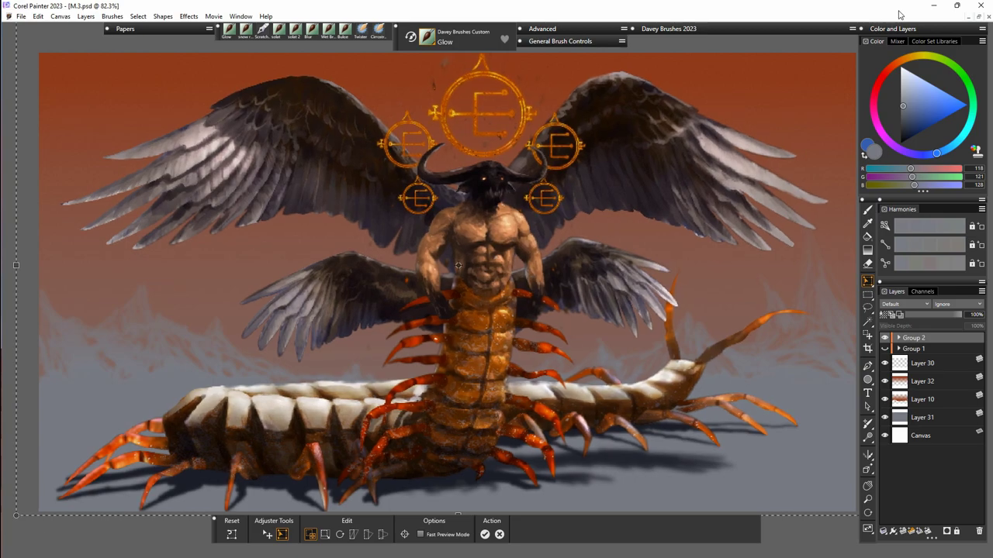